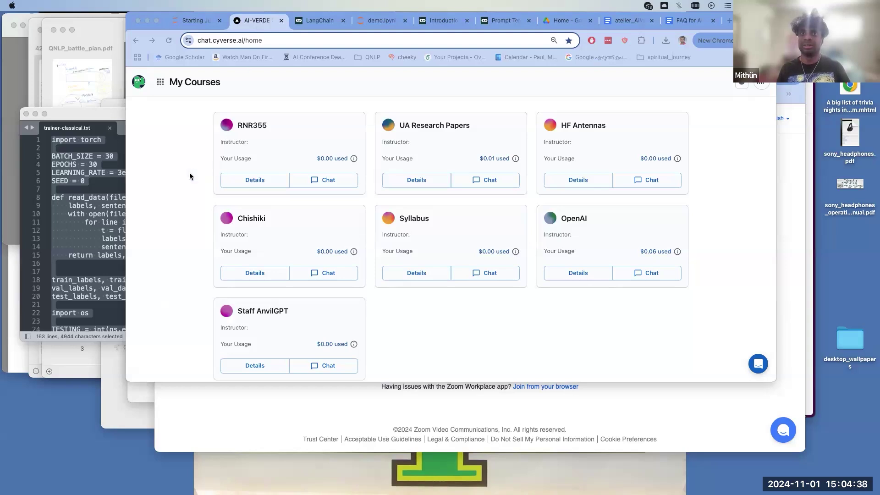
- Bring the Zoom Launch Meeting browser window to the front and select its web address
key("super+grave")
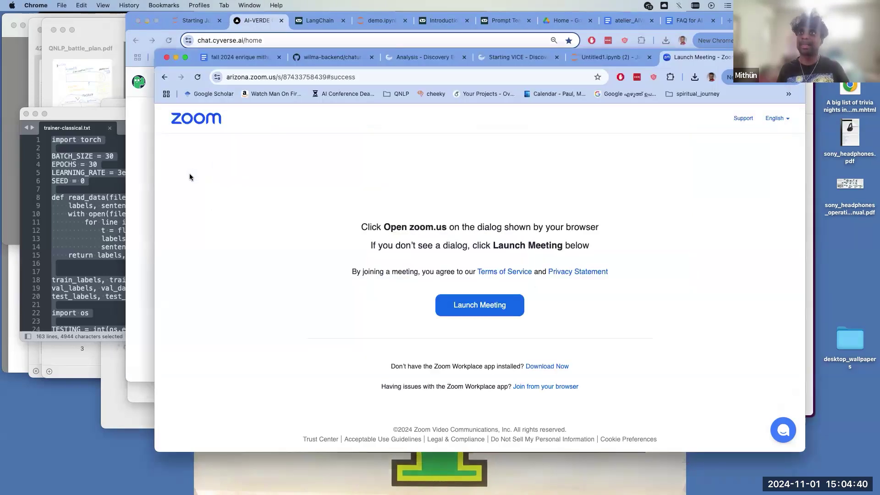
key("super+grave")
key("super+grave")
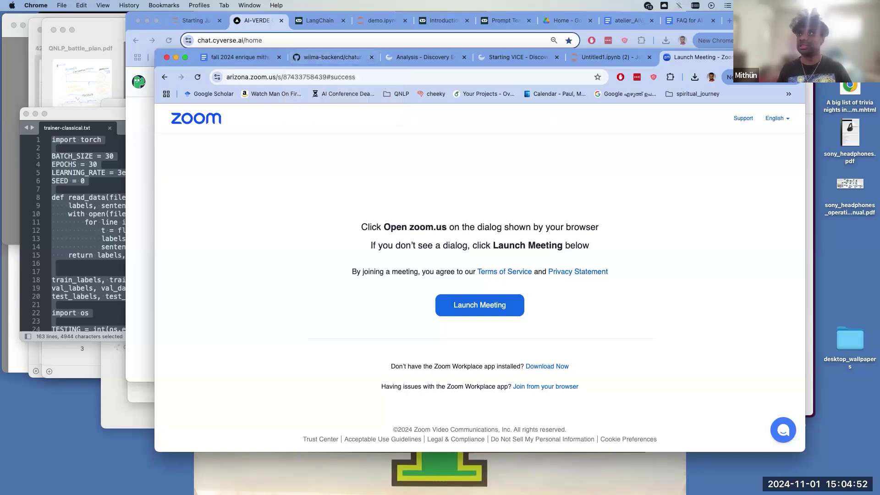
left_click(308, 79)
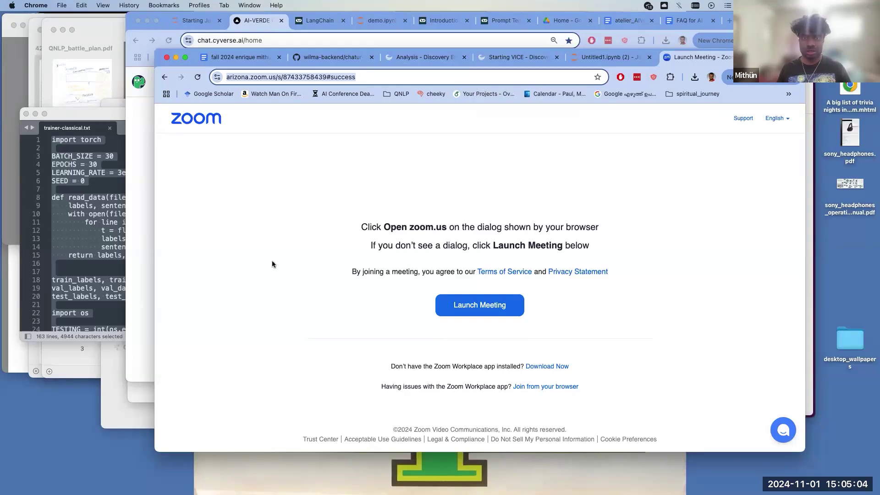
left_click(292, 181)
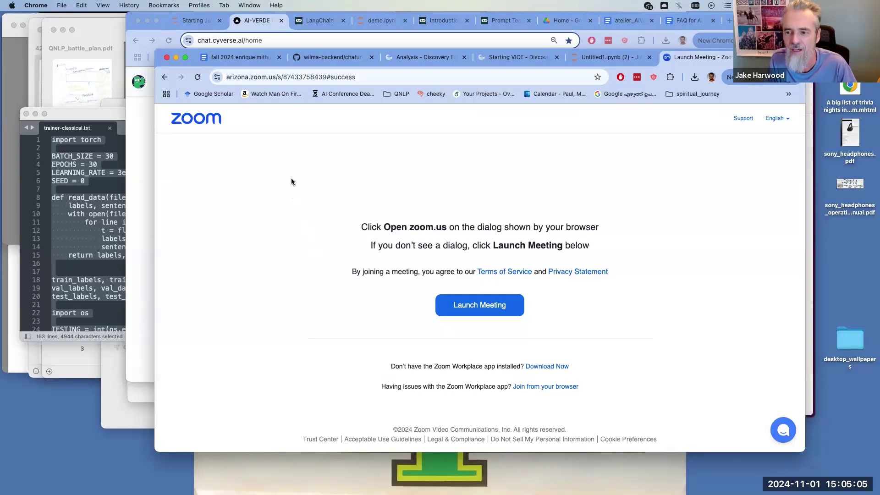
left_click(292, 78)
- Open the Discovery Environment analysis page via the 'de' autocomplete and view the running PyTorch GPU analysis
type("de.")
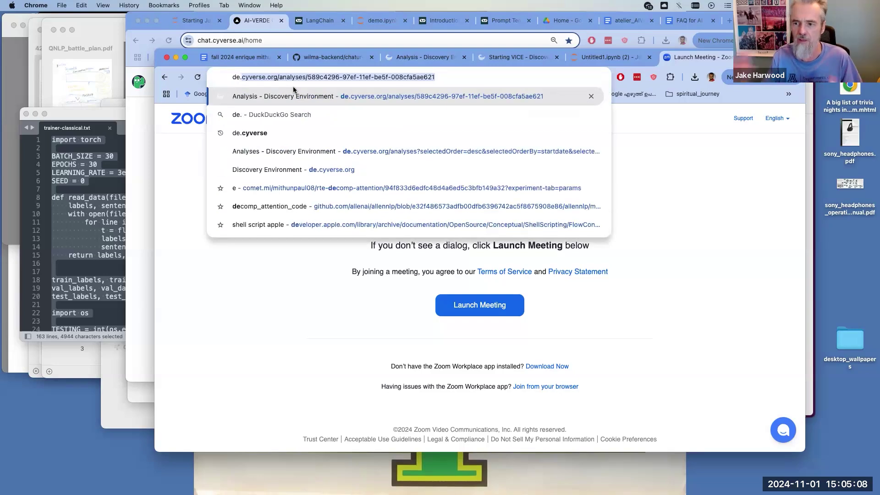
key("Return")
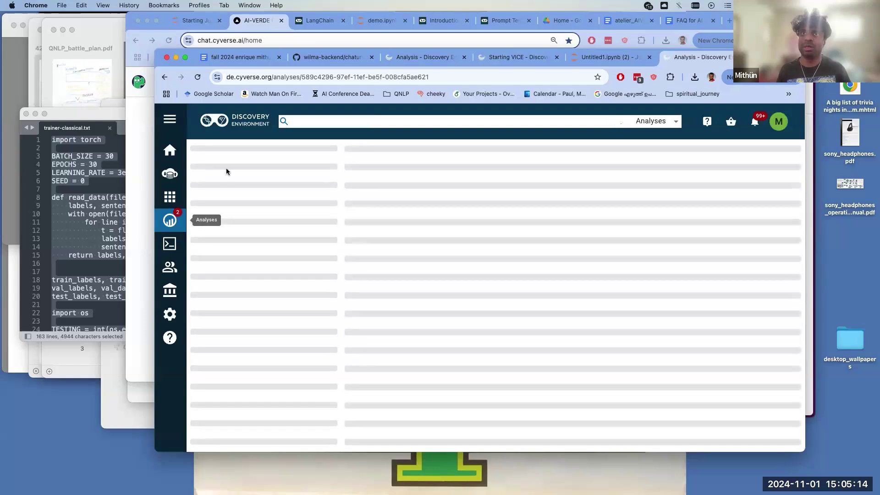
left_click(393, 57)
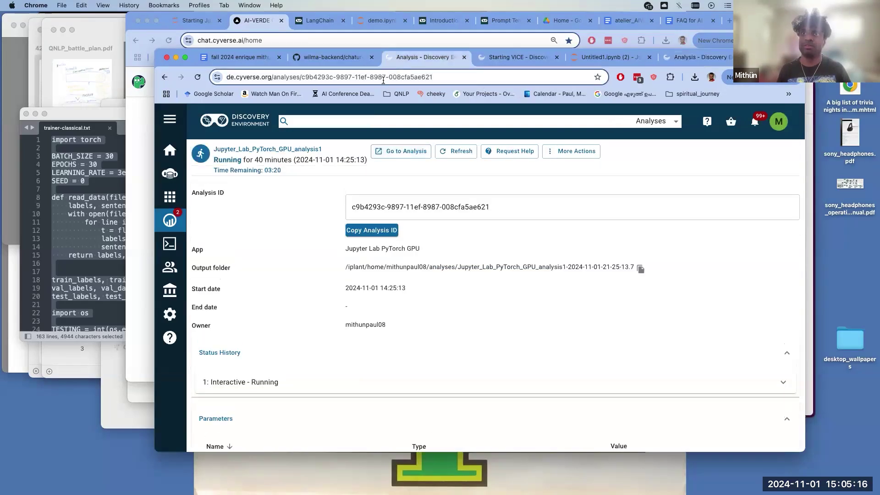
- Load chat.cyverse.ai/home in place of the analysis page
left_click(383, 78)
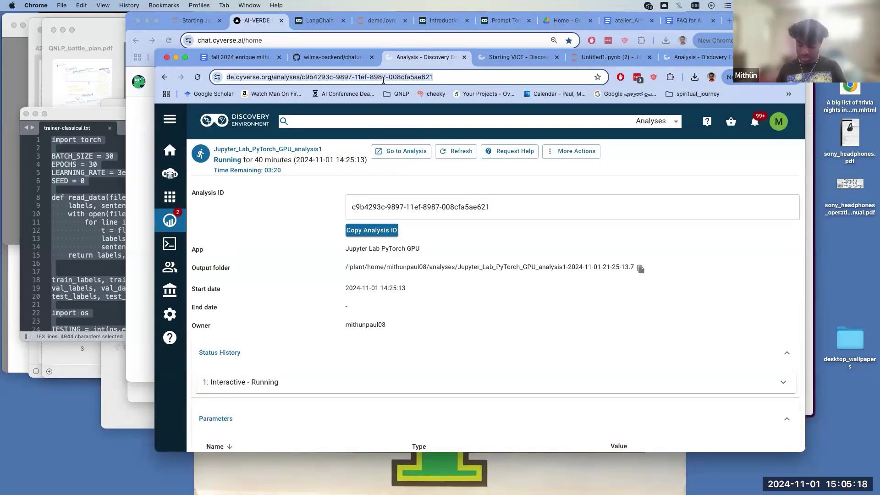
type("chat.cyverse.ai/home")
key("Return")
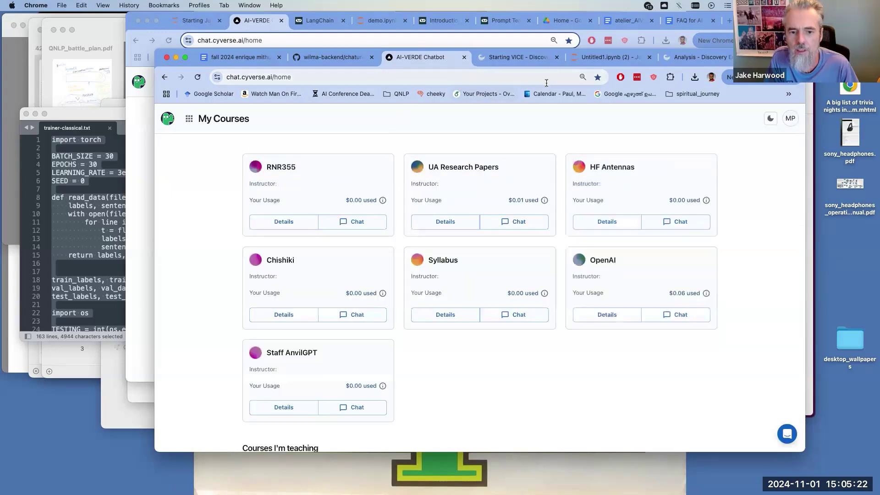
- Close the failed Starting VICE tab for jupyter-lab-pytorch-gpu and go to the Discovery Environment analysis tab
left_click(544, 60)
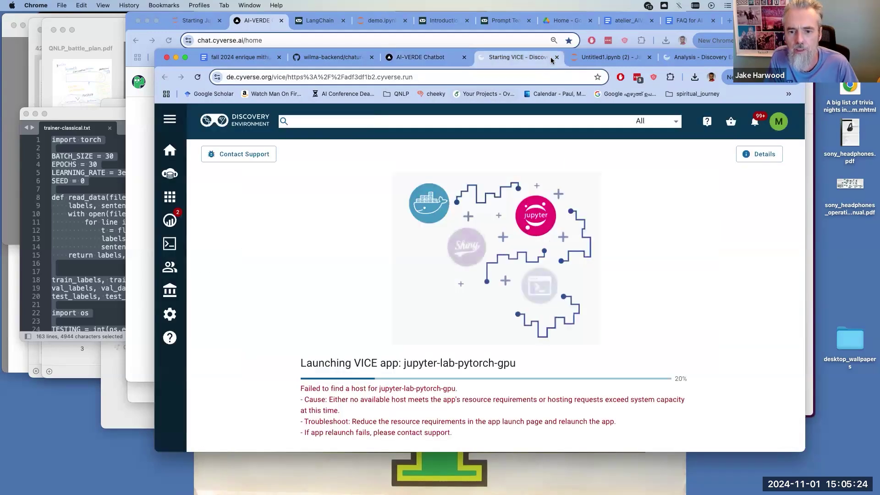
left_click(555, 58)
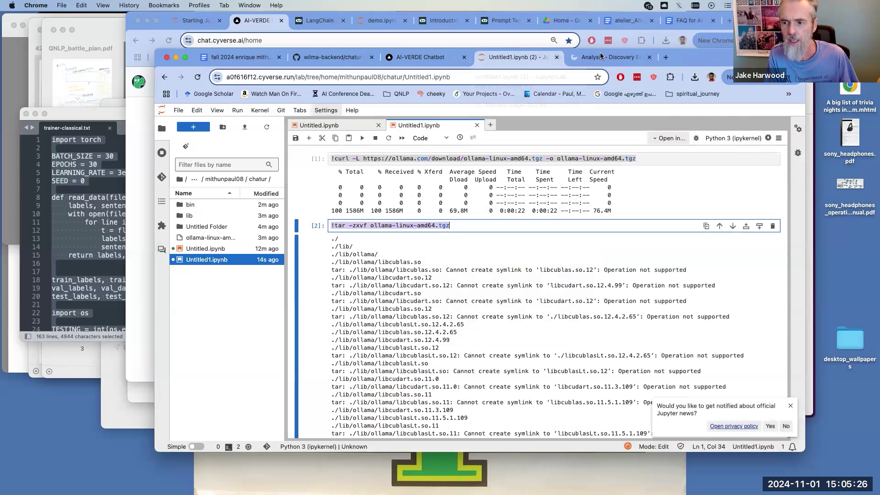
left_click(588, 58)
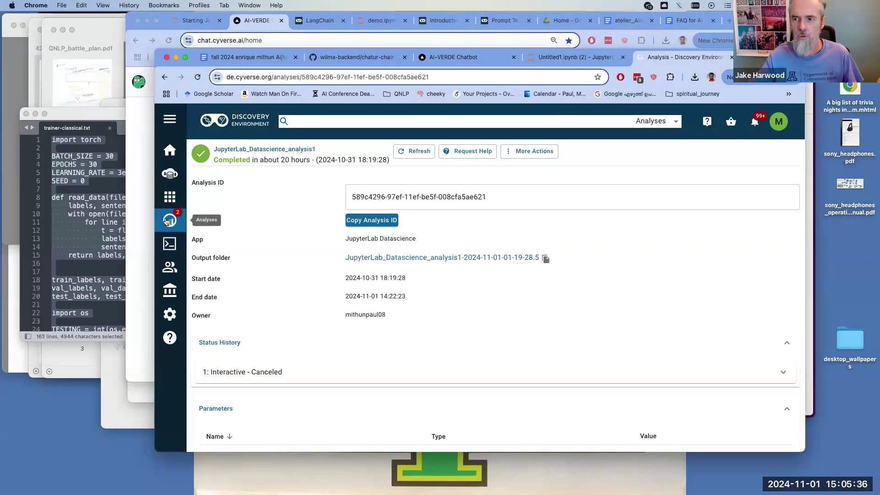
- Terminate both running Jupyter_Lab_PyTorch_GPU_analysis1 analyses from the Analyses list, then show the Apps list
left_click(170, 194)
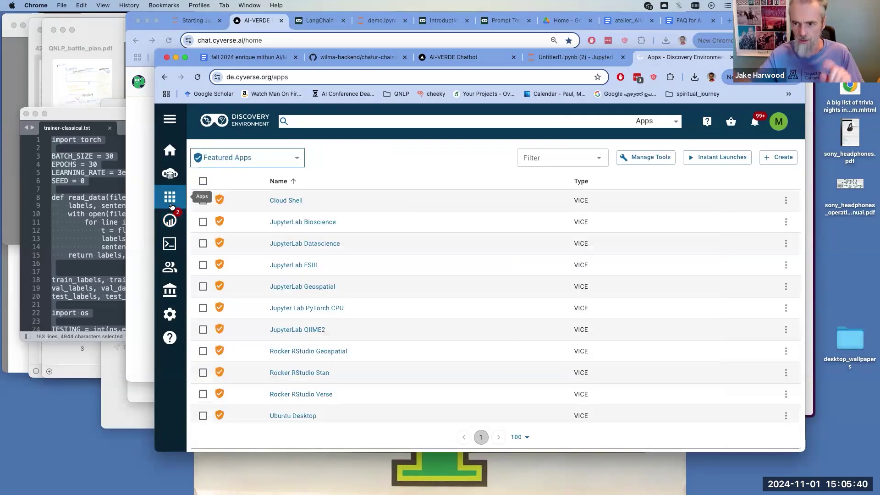
left_click(174, 213)
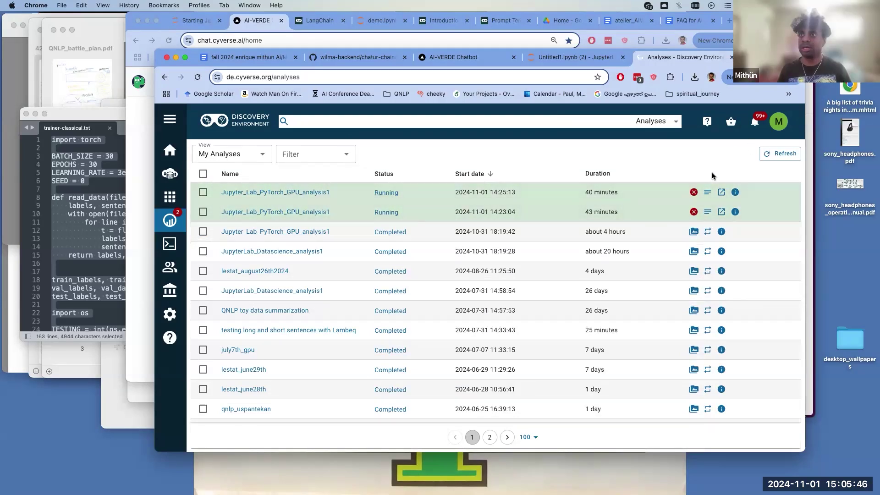
left_click(684, 192)
left_click(684, 191)
left_click(590, 313)
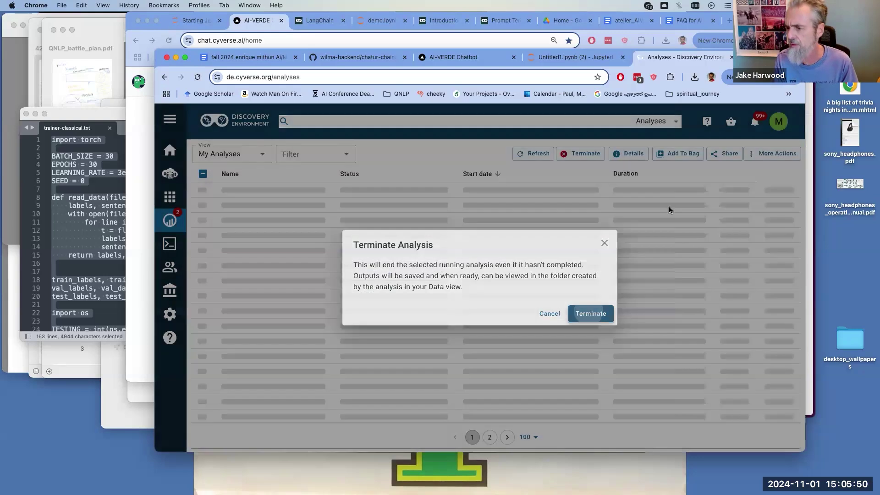
left_click(682, 212)
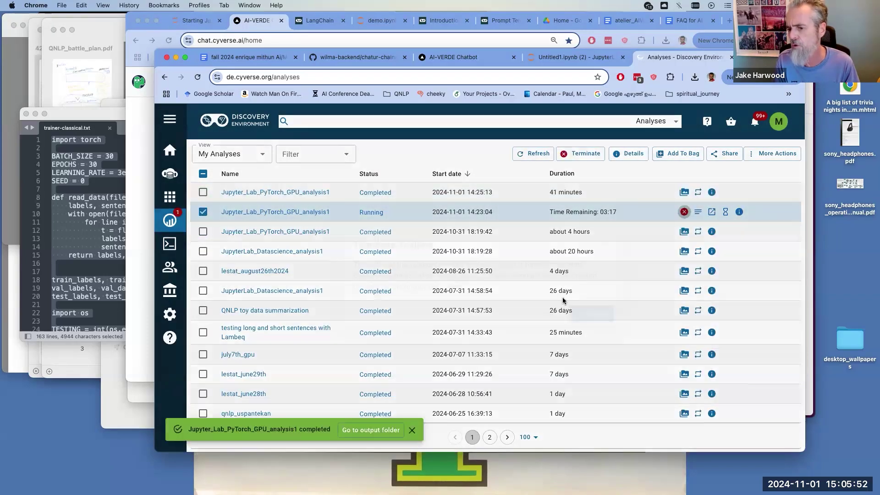
left_click(589, 313)
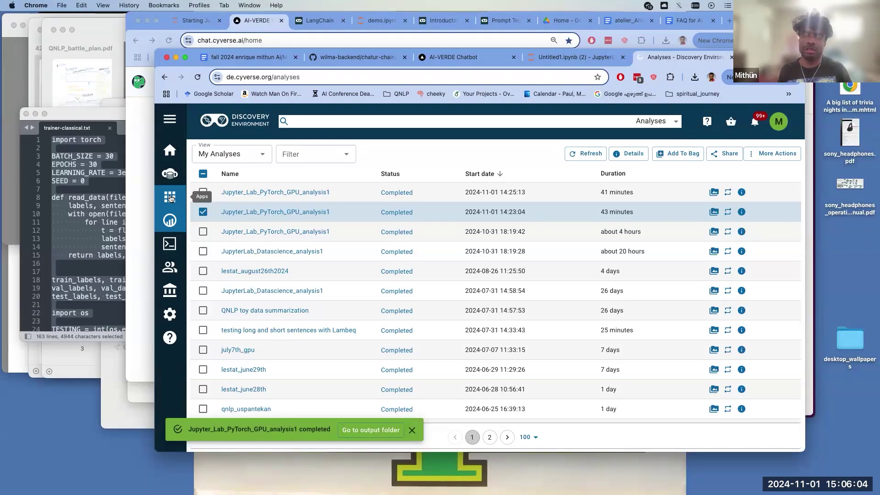
left_click(170, 197)
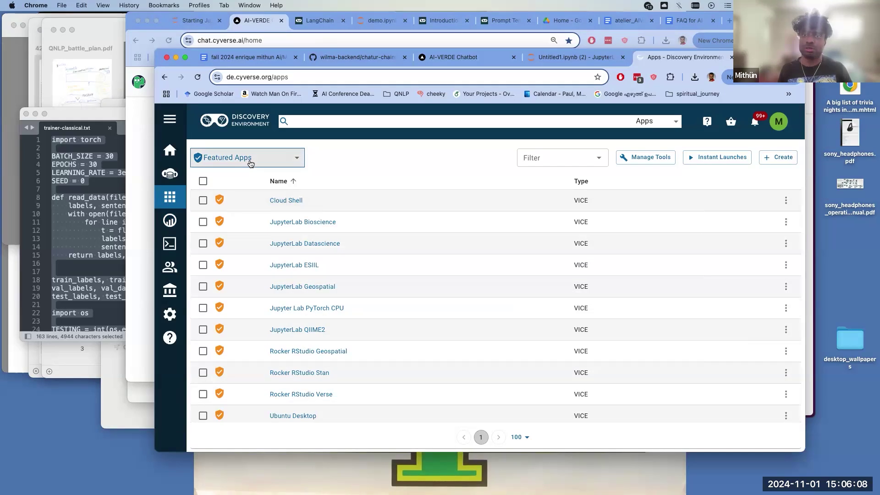
- Reload the Discovery Environment analysis page from the 'de.' autocompleted address
left_click(260, 79)
left_click(308, 77)
key("super+a")
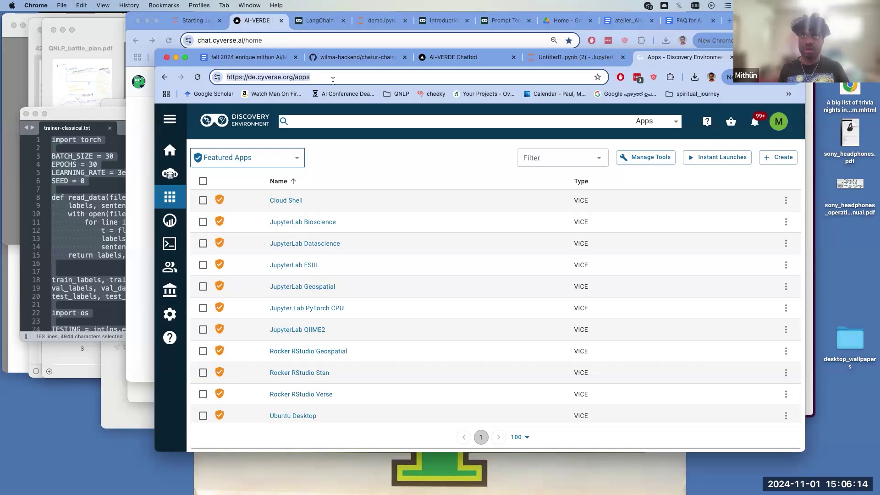
type("de.")
key("Return")
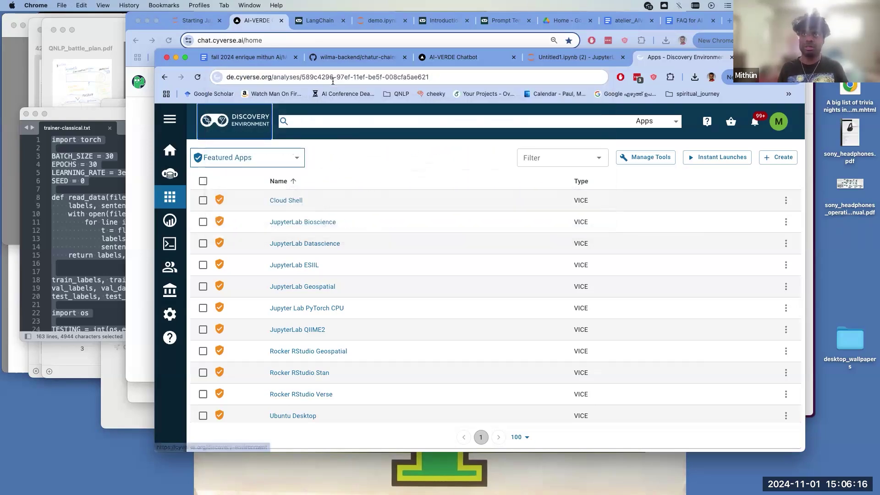
key("super+a")
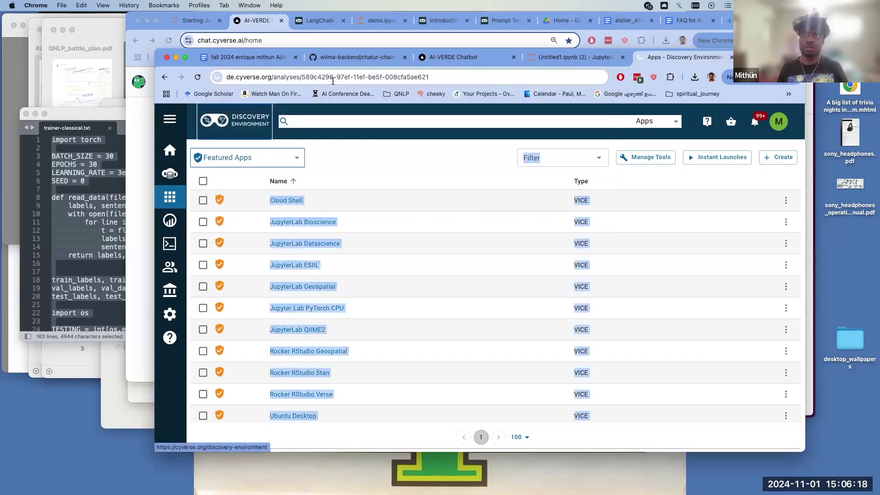
left_click(347, 76)
- Run a DuckDuckGo search for 'cyverse.orb', fixing the typos first
key("End")
type("yv")
key("super+a")
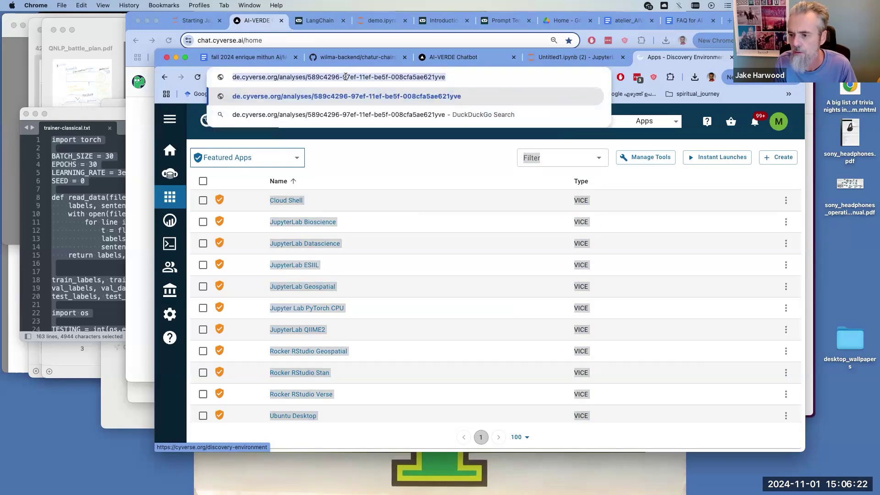
type("vy")
key("BackSpace")
key("BackSpace")
type("cy")
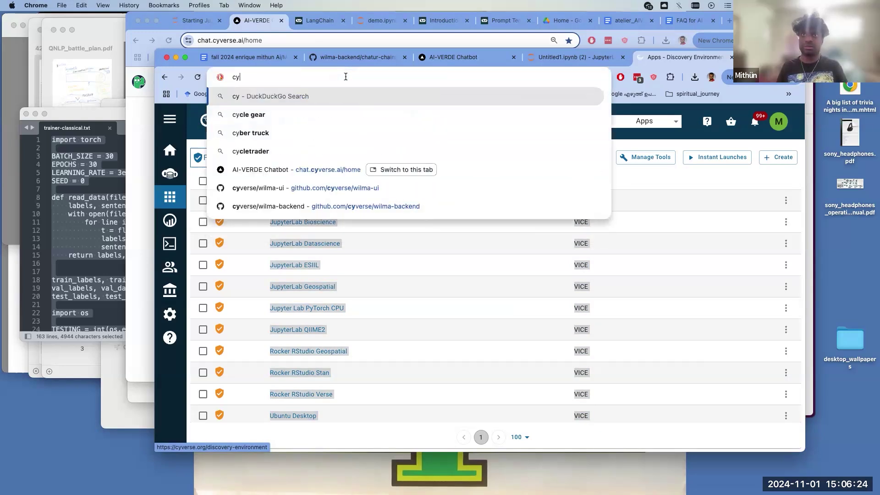
type("verse.gro")
key("BackSpace")
key("BackSpace")
key("BackSpace")
type("orb")
key("Return")
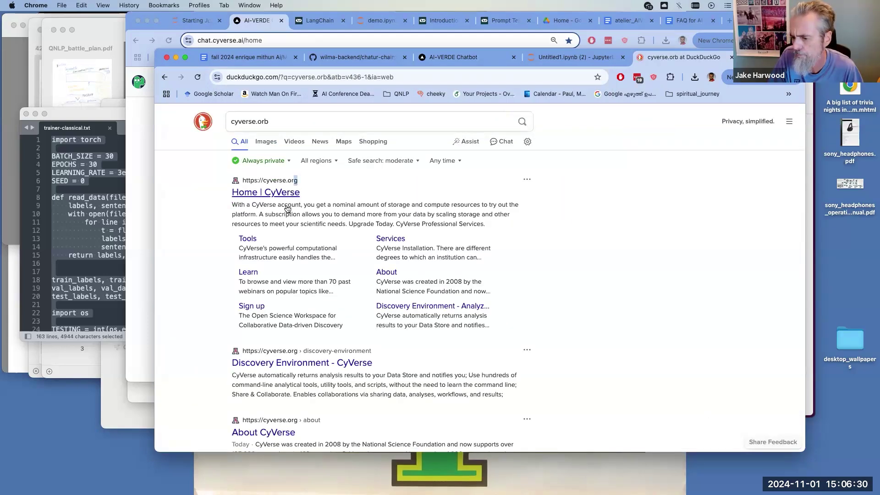
- Open the Home | CyVerse result, then load the Discovery Environment analysis page via the 'de' autocomplete
left_click(276, 193)
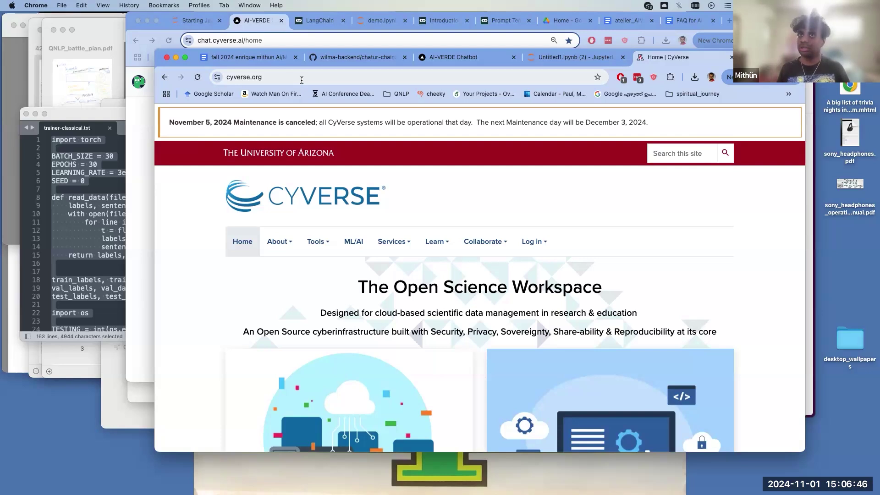
left_click(301, 80)
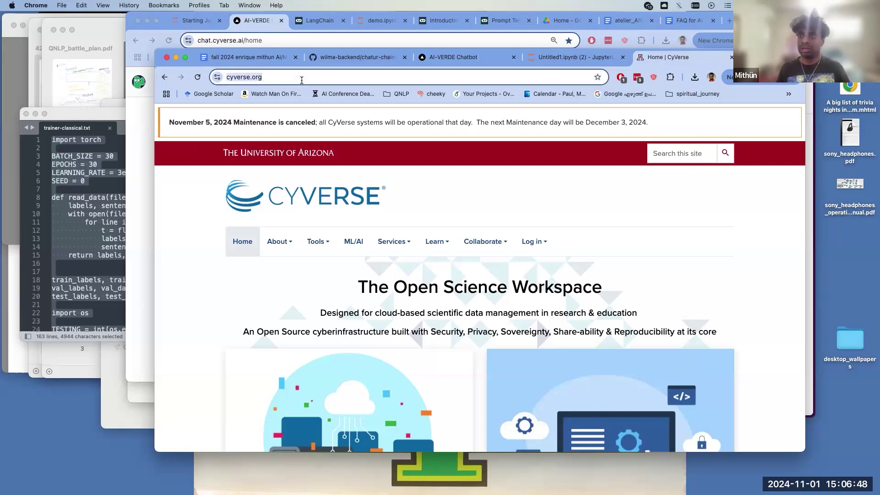
type("de.c")
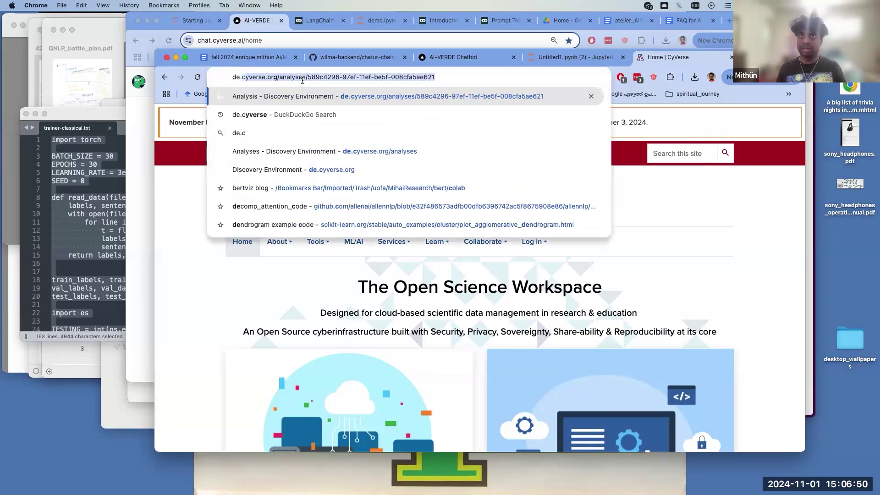
key("Return")
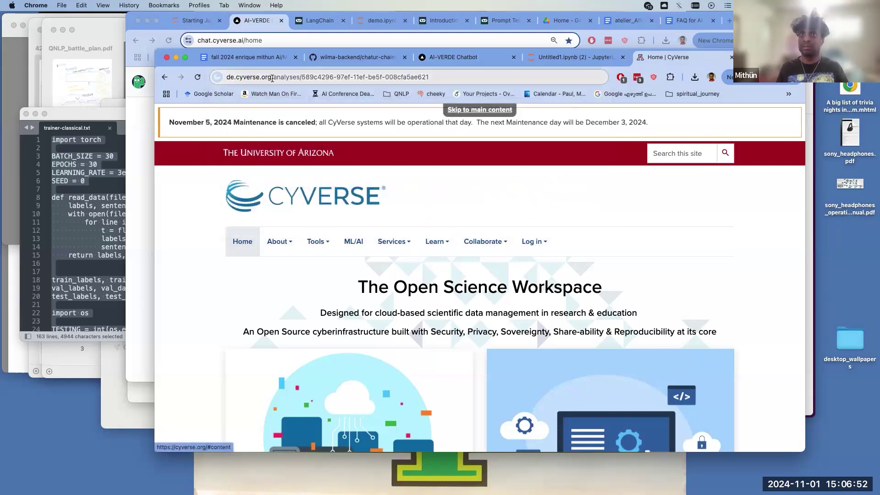
- Load de.cyverse.org and open the Featured Apps list from the sidebar
left_click(272, 79)
type("de.cyverse.org")
key("Return")
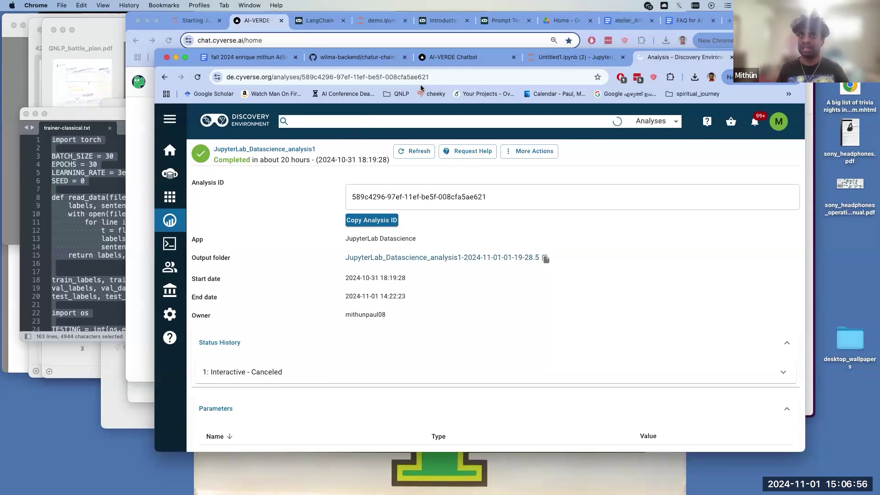
left_click(179, 203)
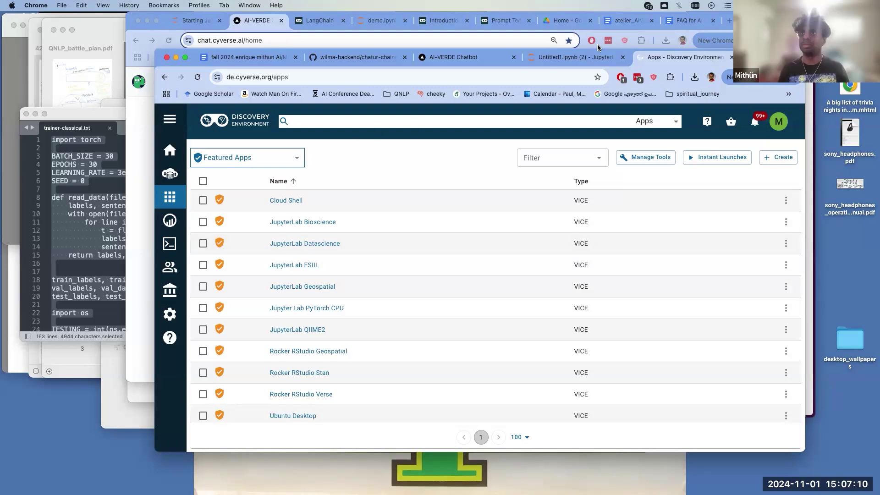
- In a new tab, search for 'user.cyverseorg' and open the User Portal - CyVerse result
key("super+t")
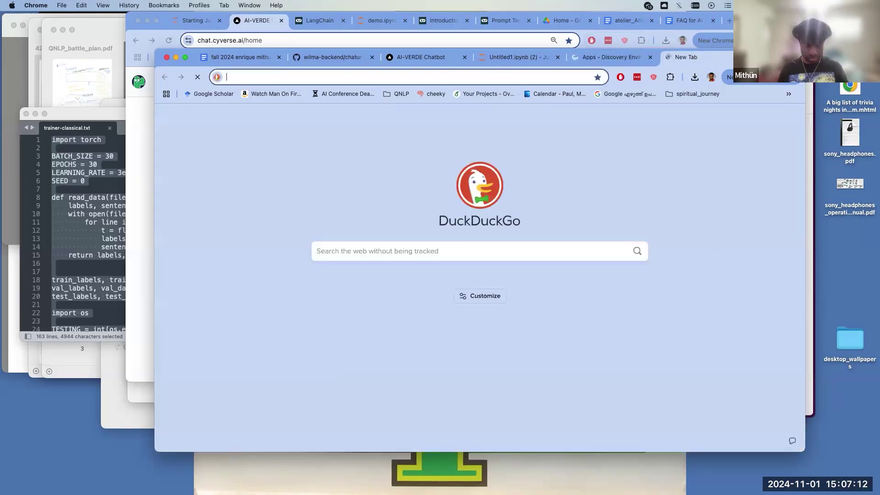
type("user.cy")
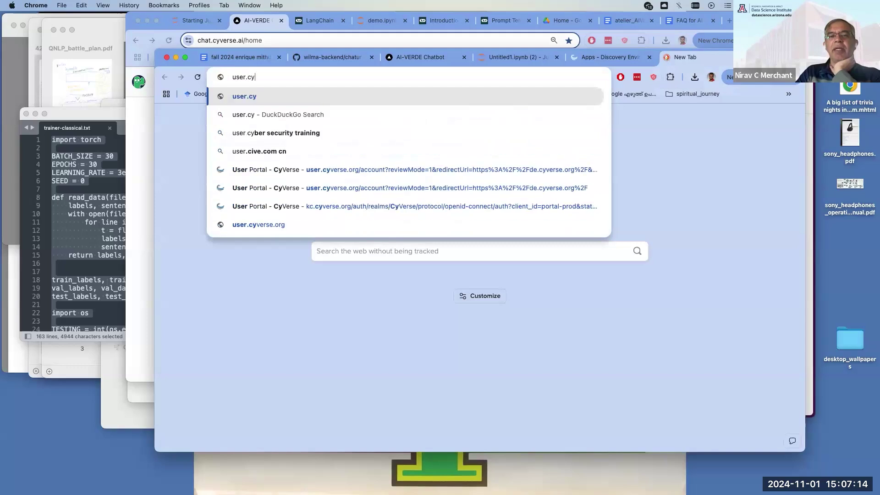
type("verse")
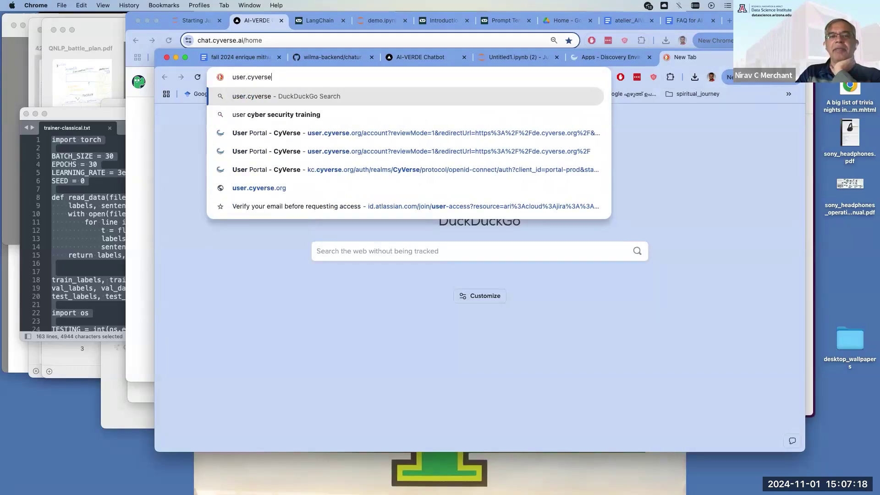
left_click(710, 54)
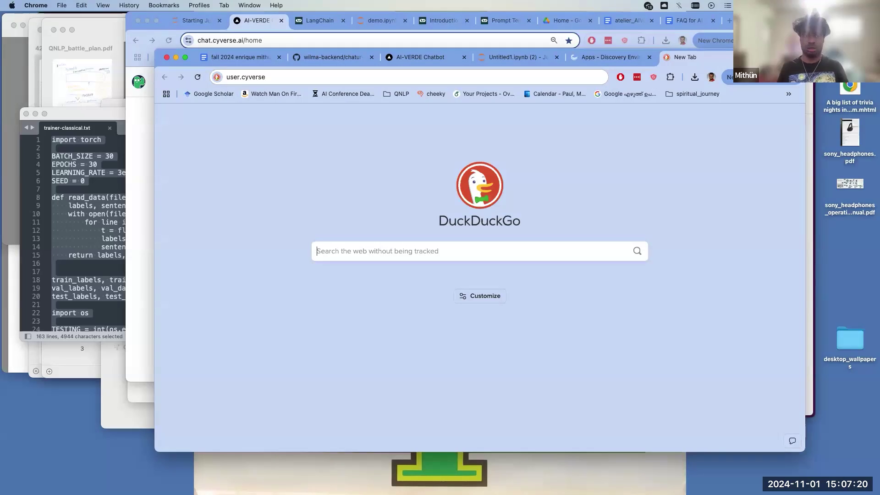
left_click(429, 81)
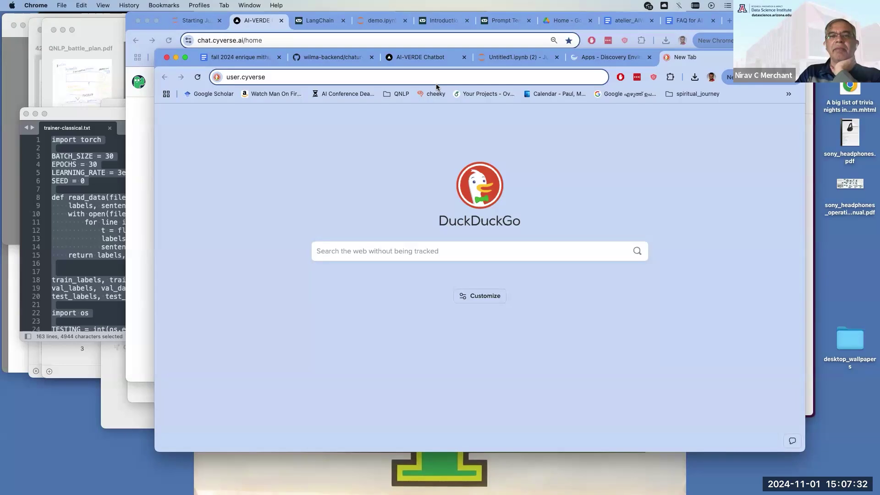
type("org")
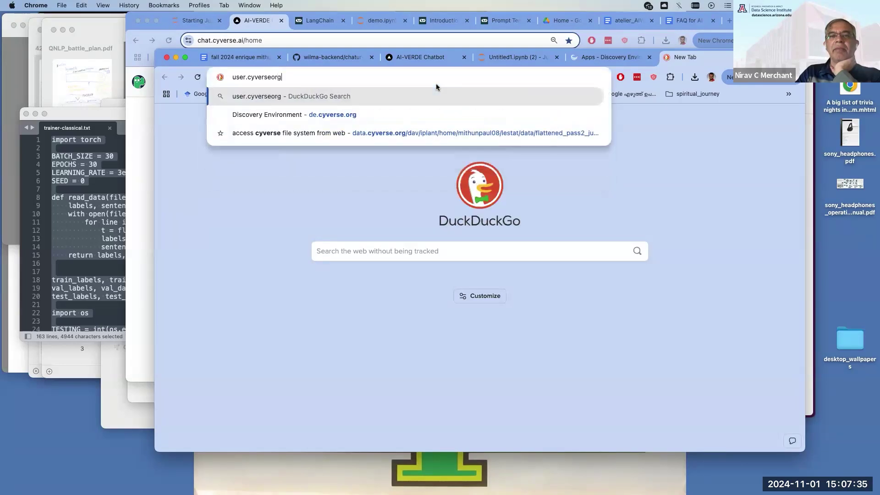
key("Return")
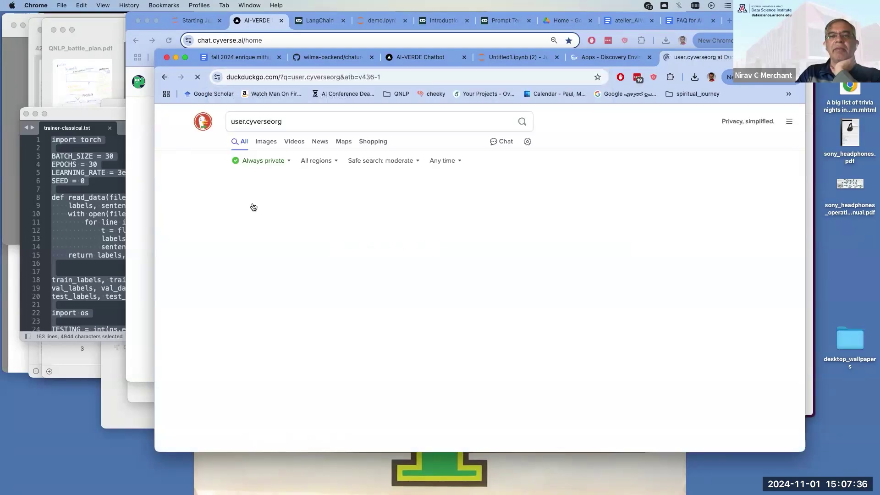
left_click(251, 194)
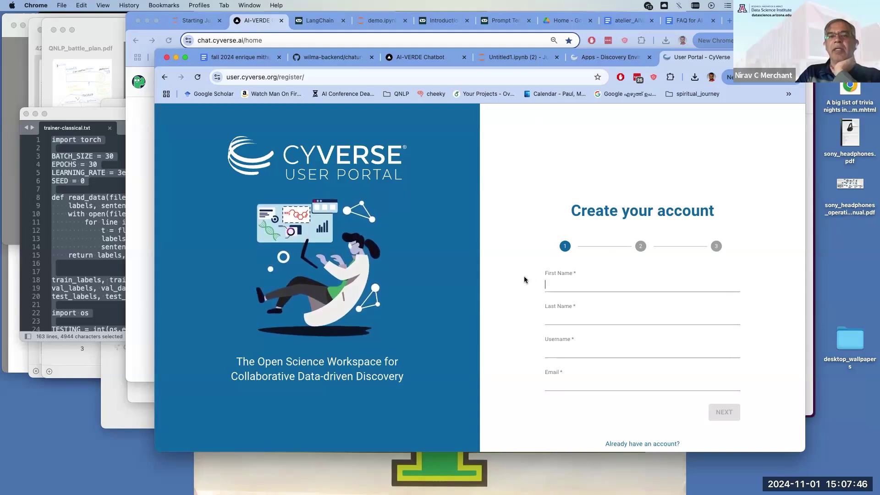
- Go back, then reopen the JupyterLab_Datascience_analysis1 details via the 'de' autocomplete and select its path
left_click(164, 77)
left_click(240, 80)
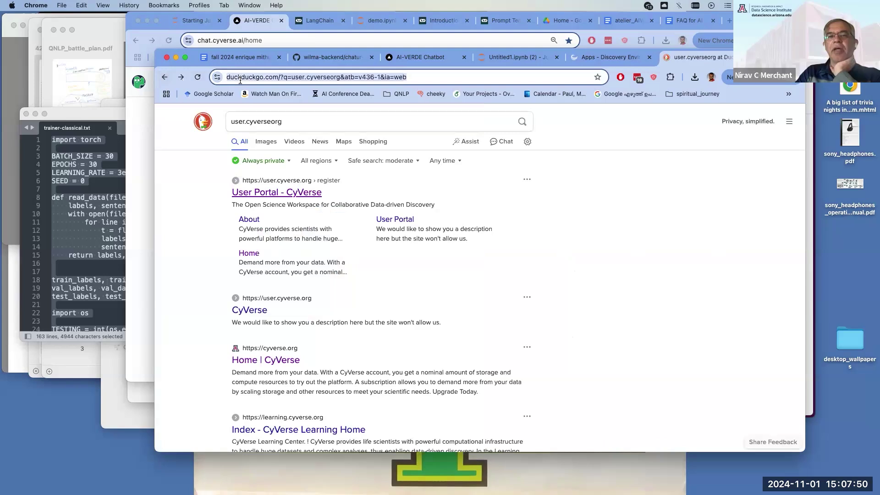
type("de")
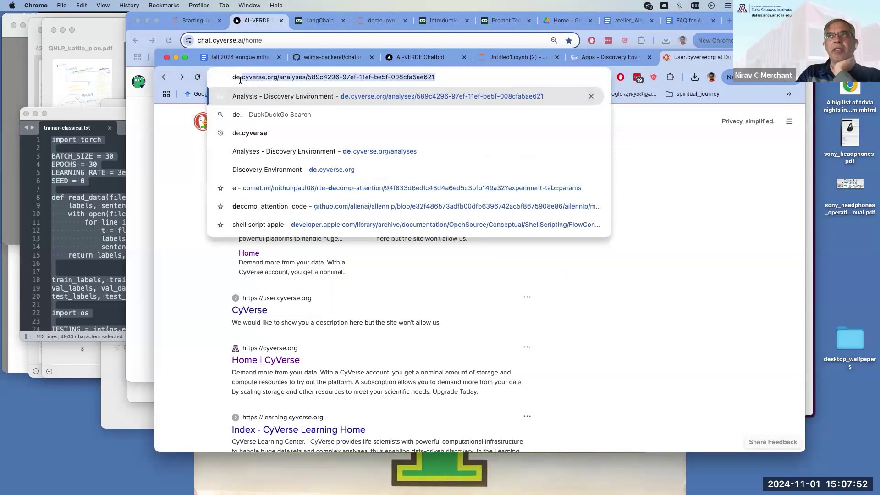
key("Return")
left_click_drag(272, 77, 472, 80)
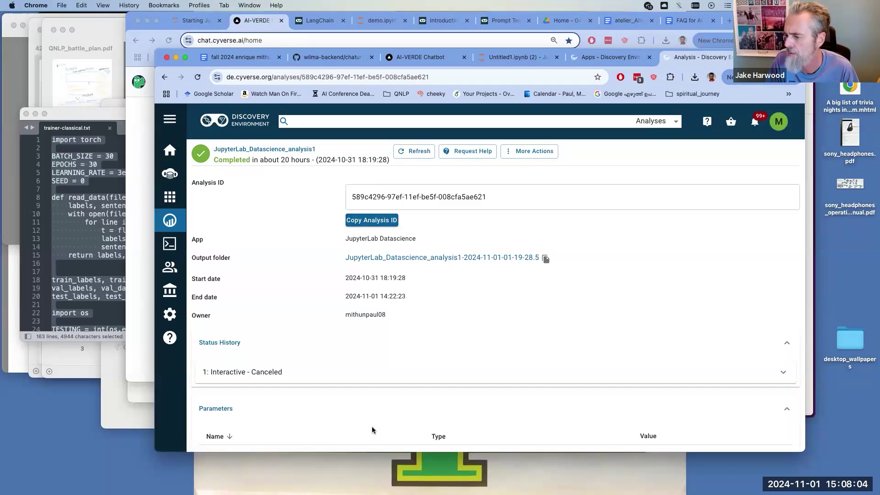
left_click(247, 77)
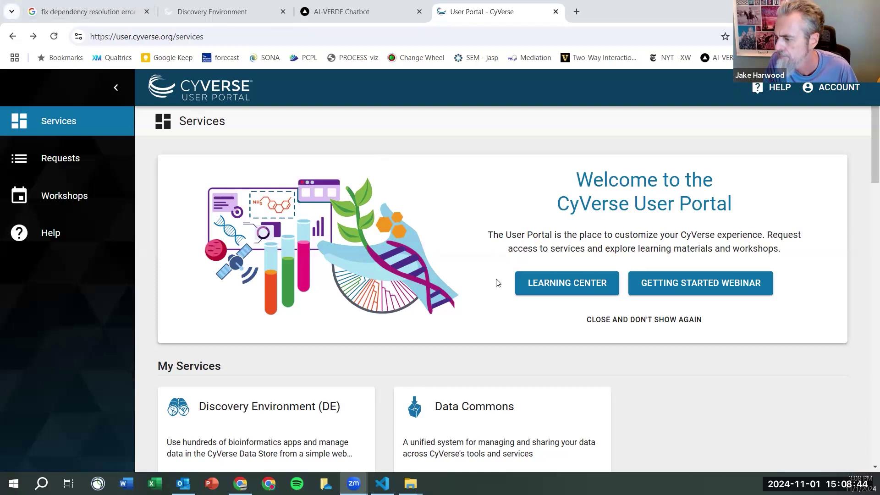
- Open the Discovery Environment (DE) card under My Services and launch it
scroll(416, 339, "down", 7)
scroll(399, 330, "up", 7)
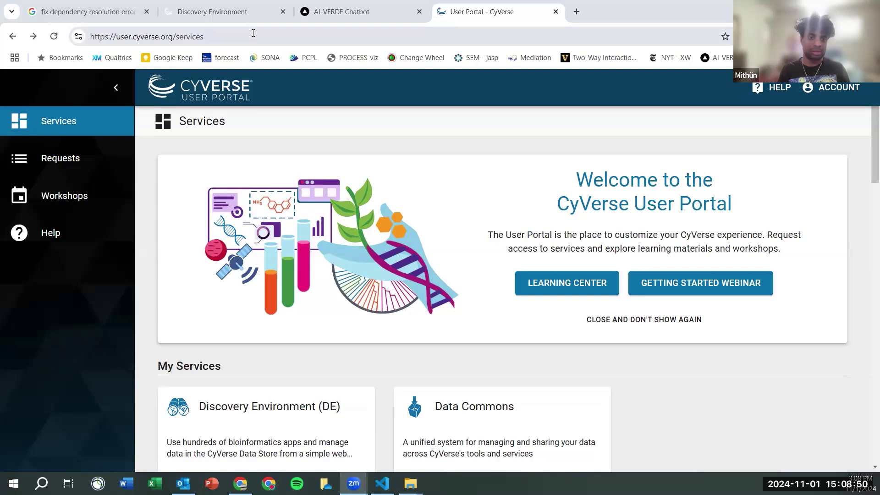
left_click(220, 11)
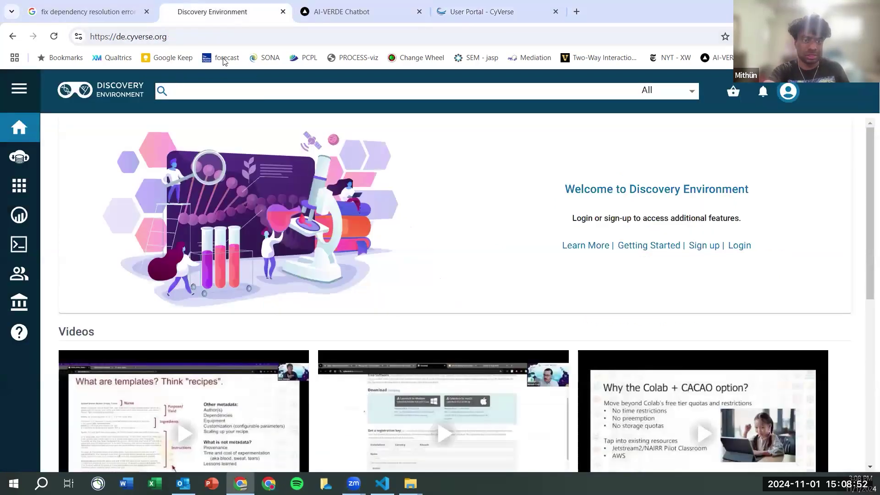
left_click(454, 16)
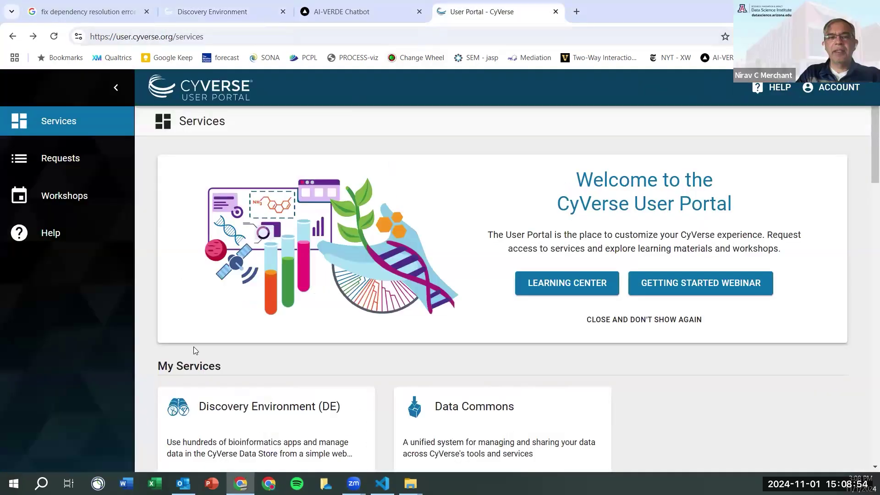
scroll(196, 351, "down", 3)
left_click(249, 295)
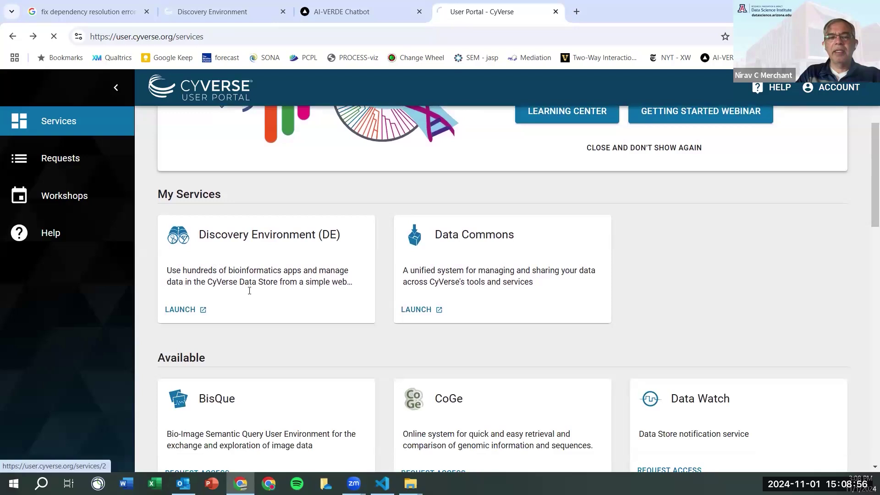
scroll(497, 156, "down", 1)
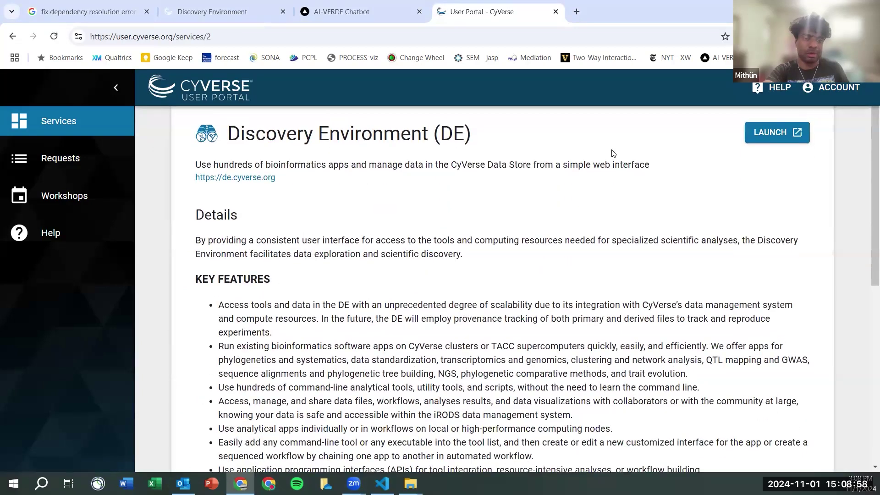
scroll(613, 153, "up", 1)
left_click(750, 189)
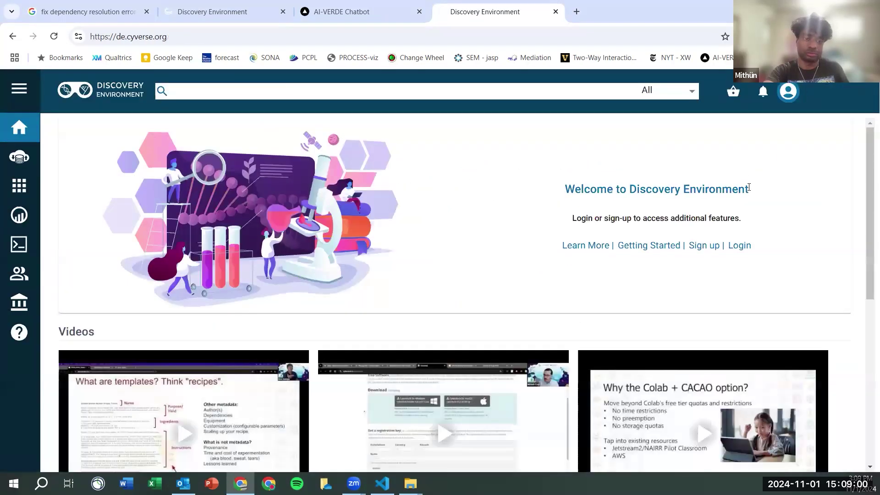
scroll(748, 187, "down", 3)
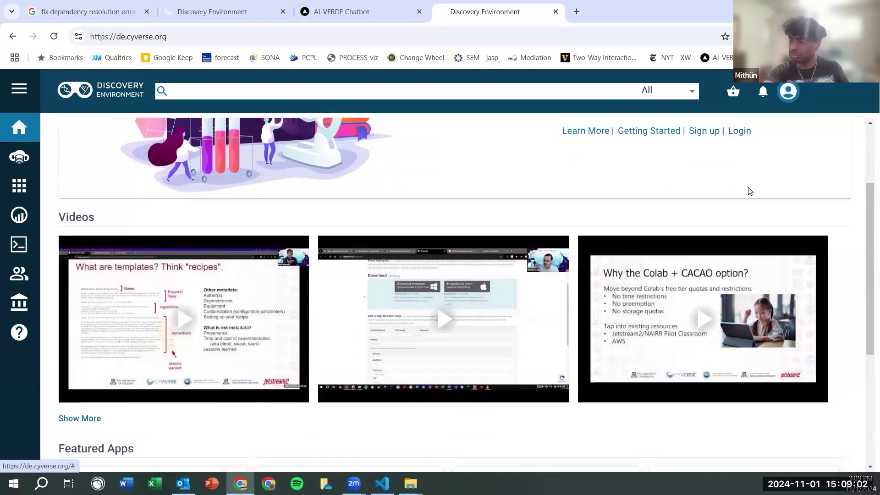
scroll(750, 190, "up", 3)
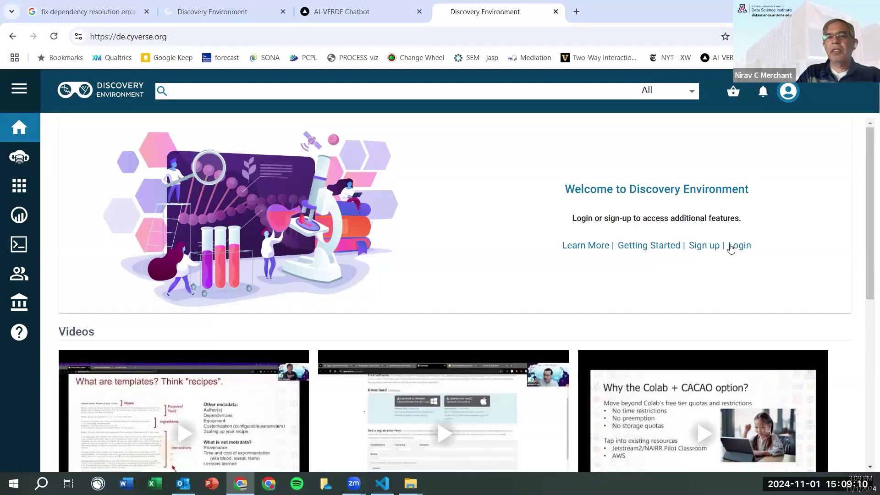
- Log in, dismiss the welcome tour, and check the signed-in account menu on the Resource Usage dashboard
left_click(746, 247)
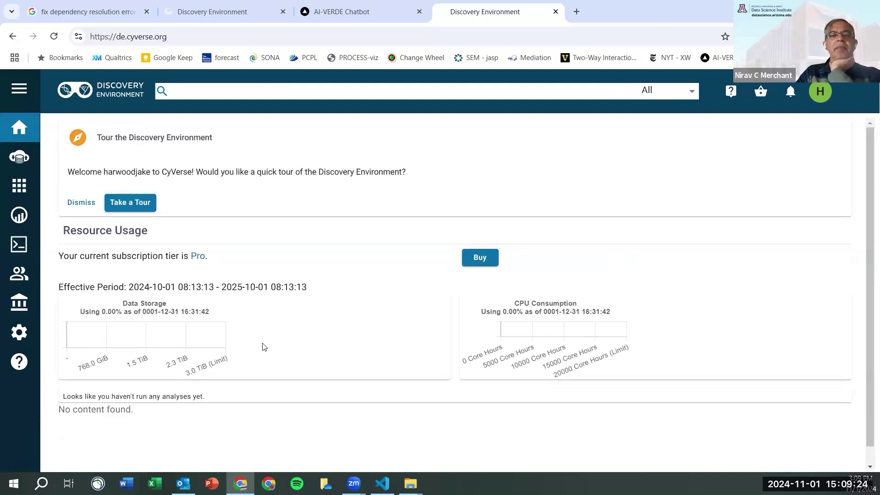
scroll(263, 347, "down", 1)
scroll(263, 346, "up", 1)
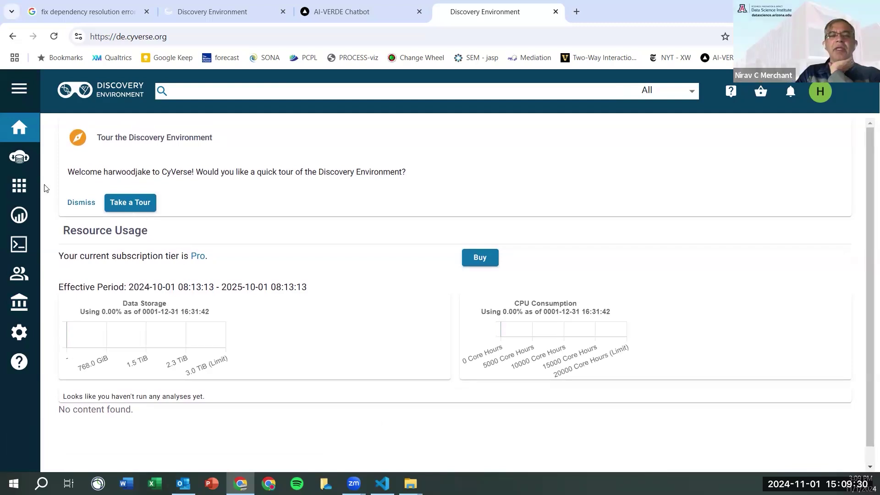
left_click(82, 202)
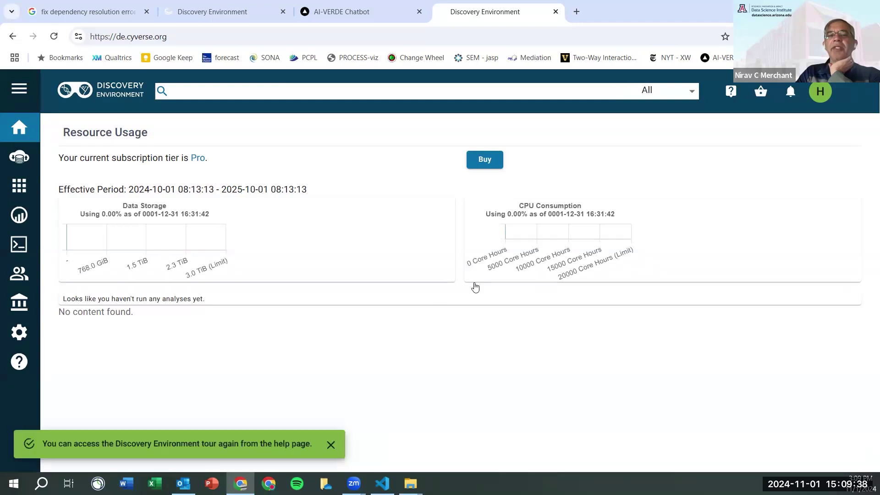
left_click(813, 92)
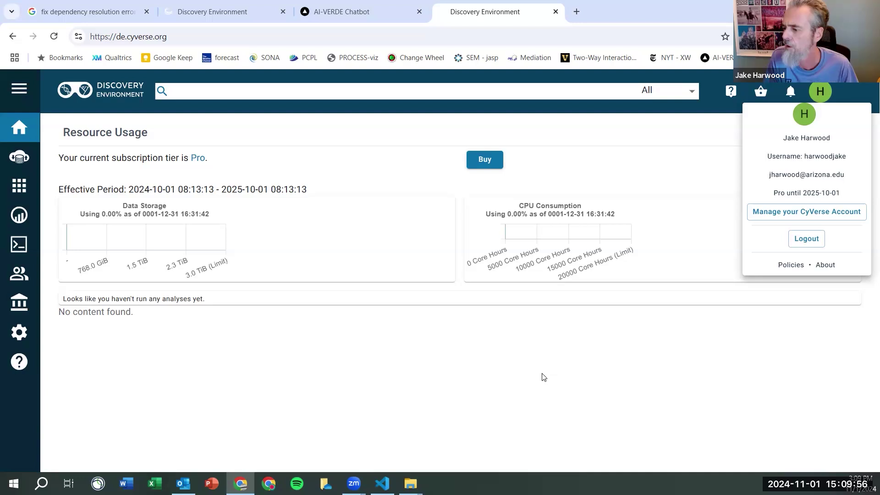
left_click(549, 378)
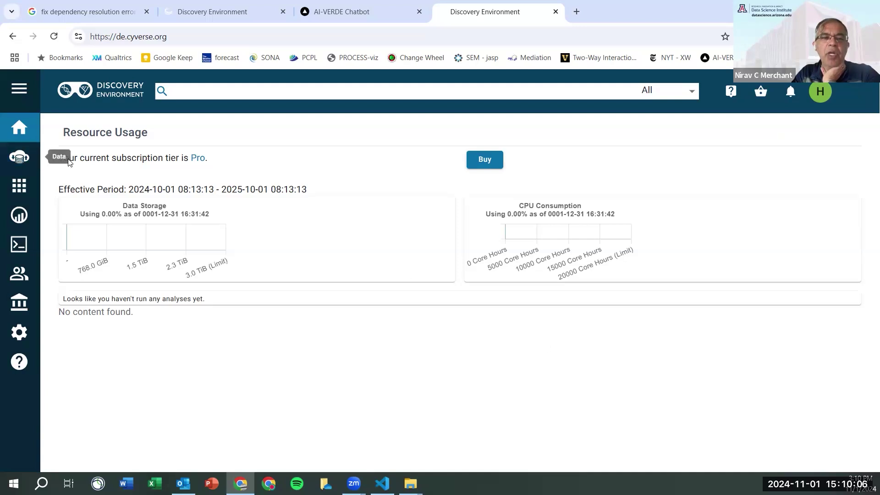
left_click(20, 187)
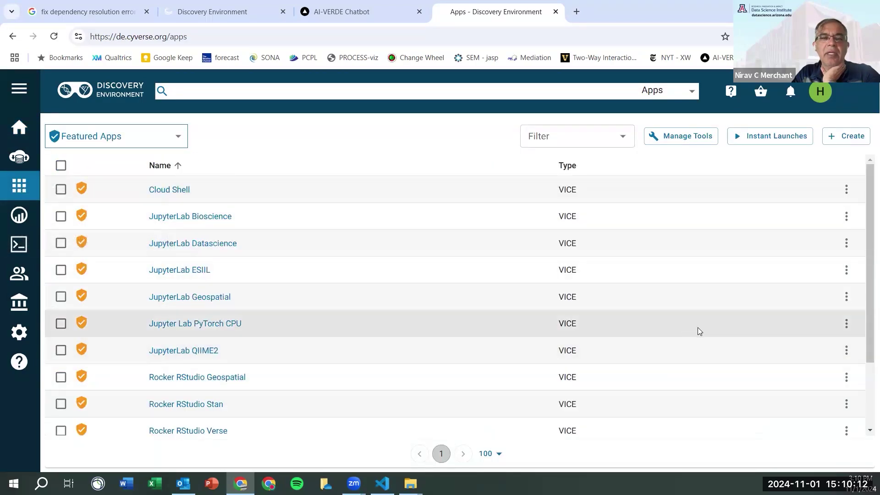
scroll(697, 327, "down", 1)
scroll(697, 327, "up", 1)
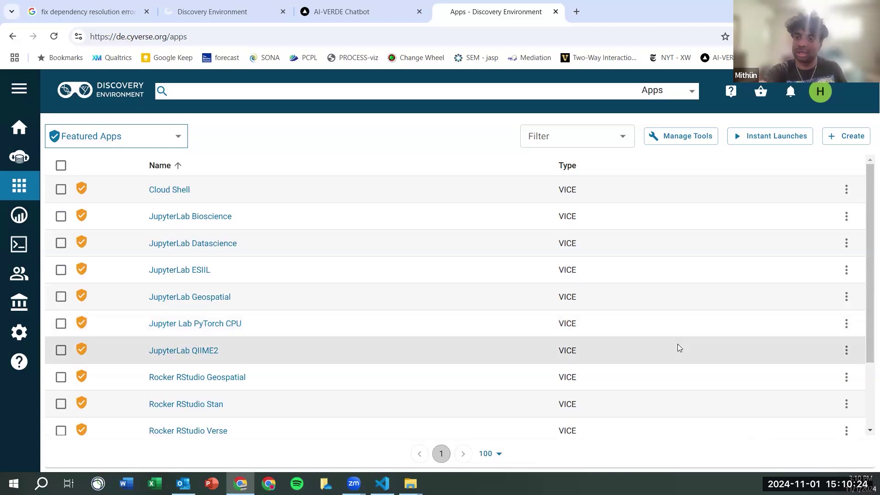
scroll(678, 344, "down", 1)
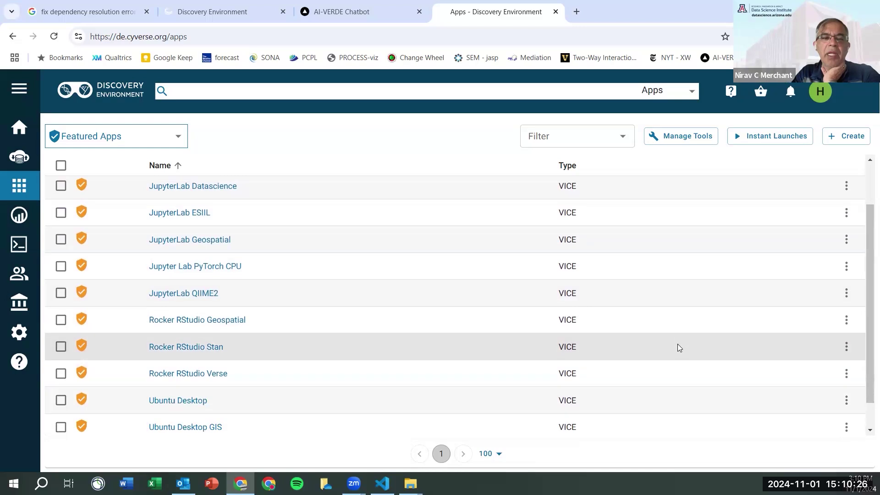
scroll(678, 347, "down", 1)
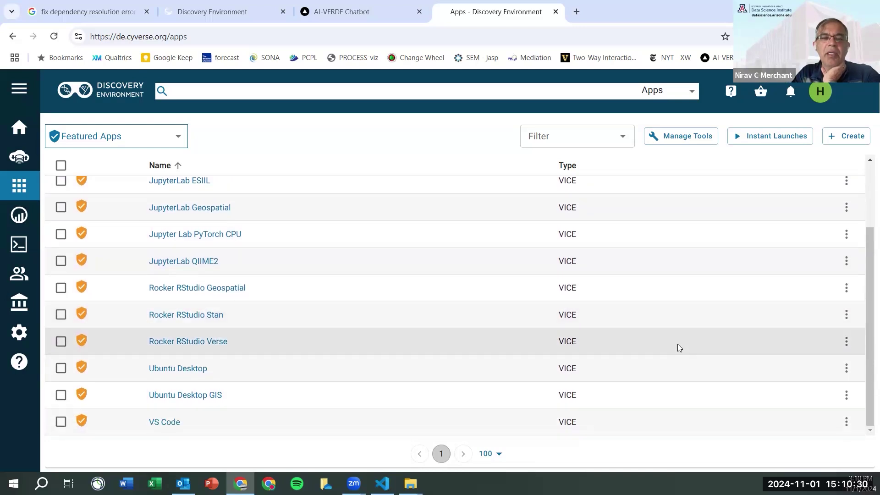
scroll(678, 347, "up", 2)
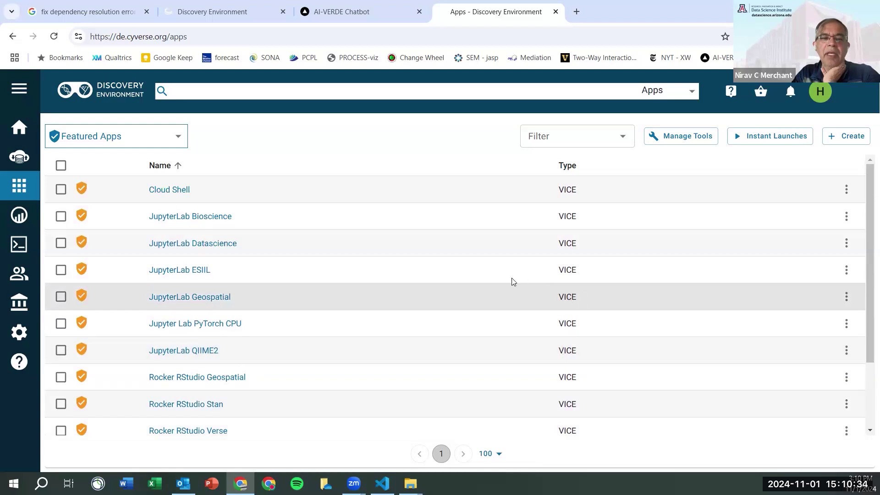
- Launch JupyterLab Datascience with default settings, stepping through advanced settings to Review and Launch
left_click(207, 247)
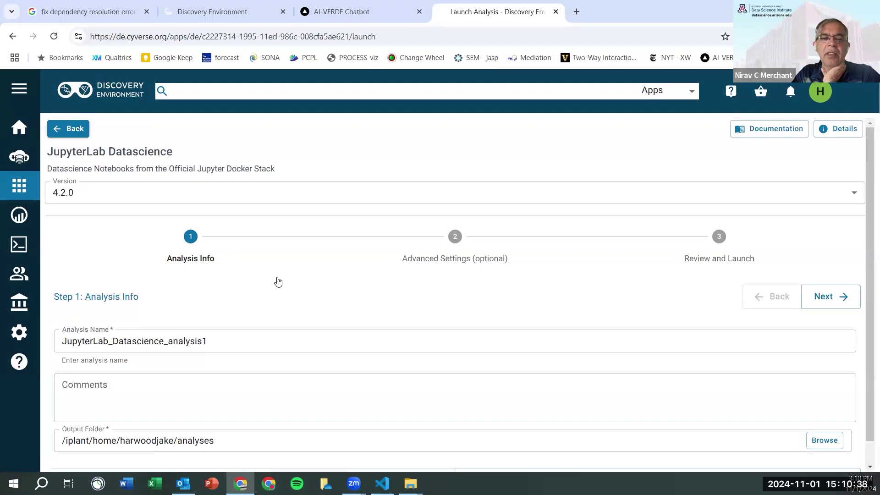
scroll(278, 281, "down", 1)
scroll(277, 280, "up", 1)
scroll(277, 280, "down", 1)
left_click(651, 454)
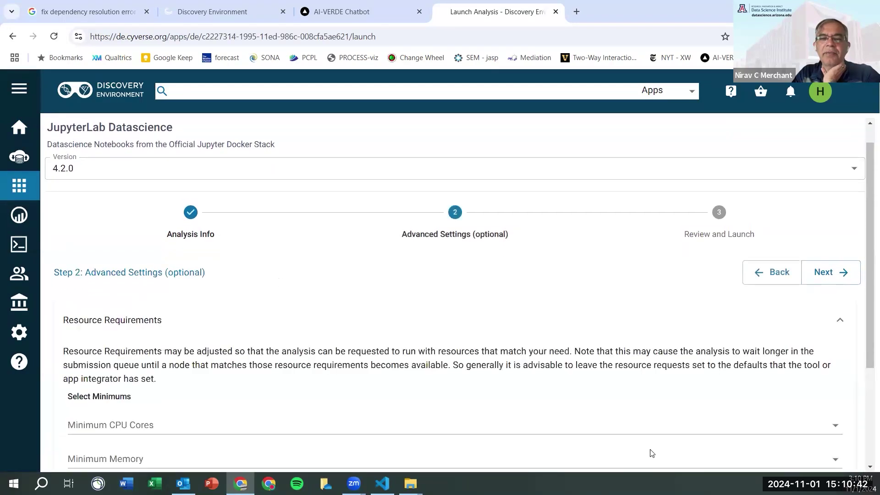
scroll(651, 454, "down", 3)
left_click(652, 453)
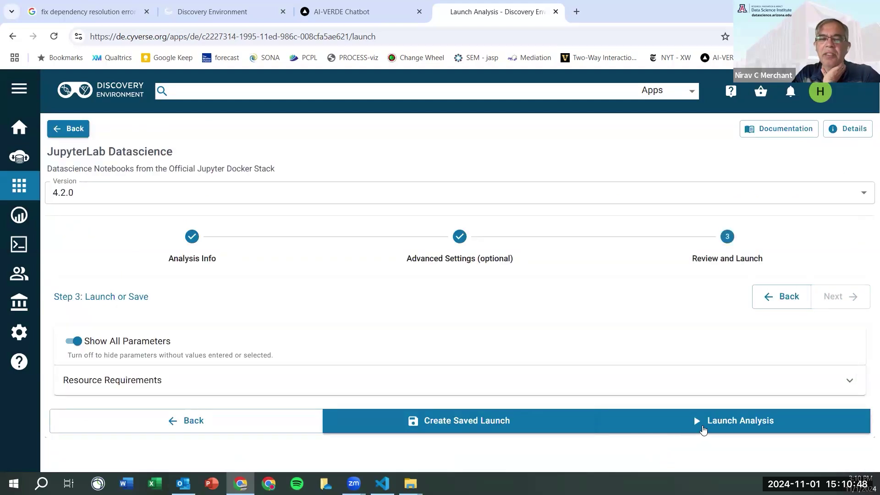
left_click(728, 422)
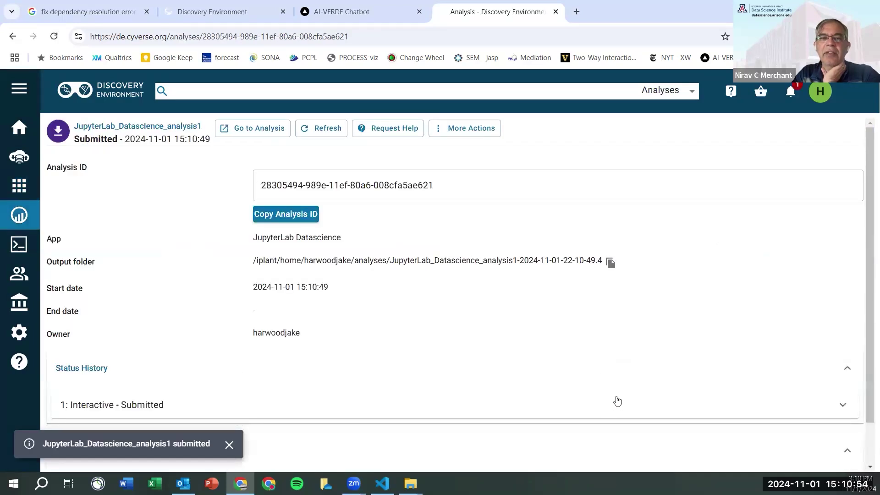
- Open JupyterLab_Datascience_analysis1's running session in a new tab via Go to Analysis
scroll(617, 401, "down", 1)
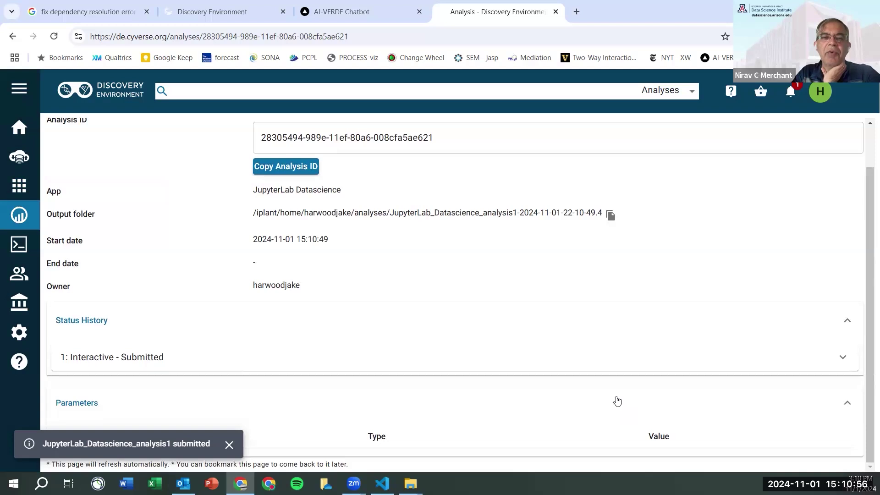
scroll(616, 399, "up", 1)
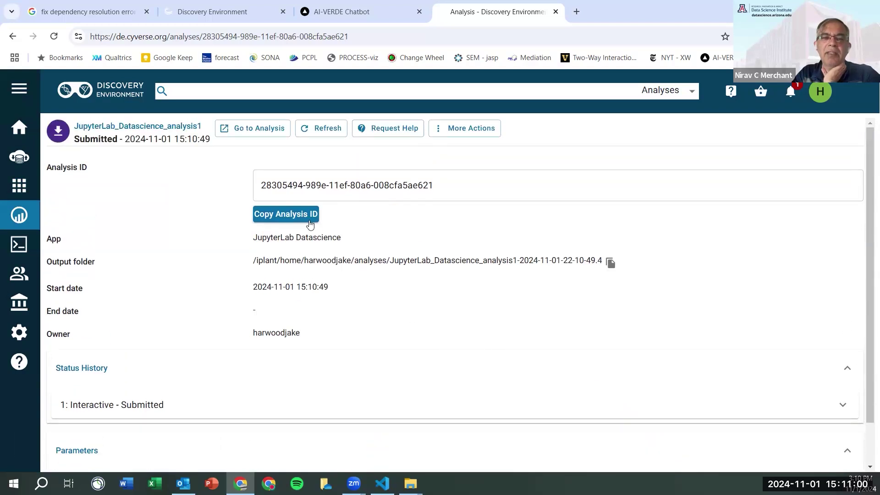
left_click(331, 133)
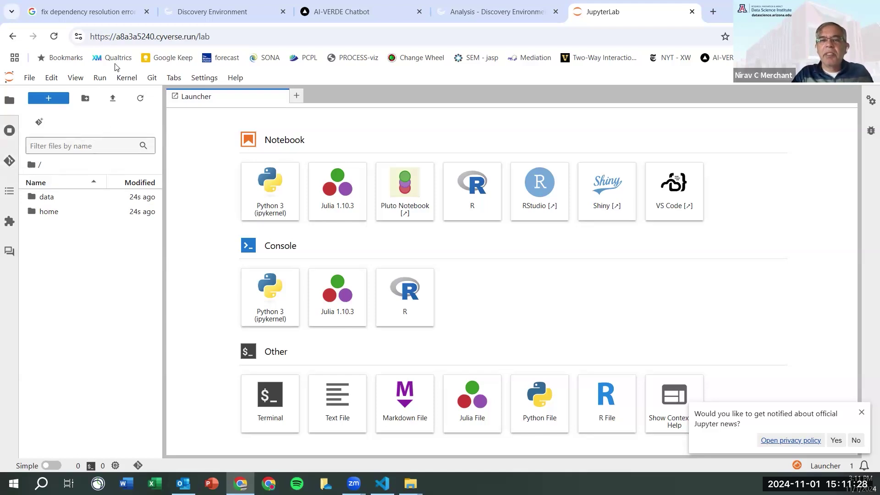
- Return to the Analysis - Discovery Environment tab and open the Apps list from the sidebar
left_click(501, 12)
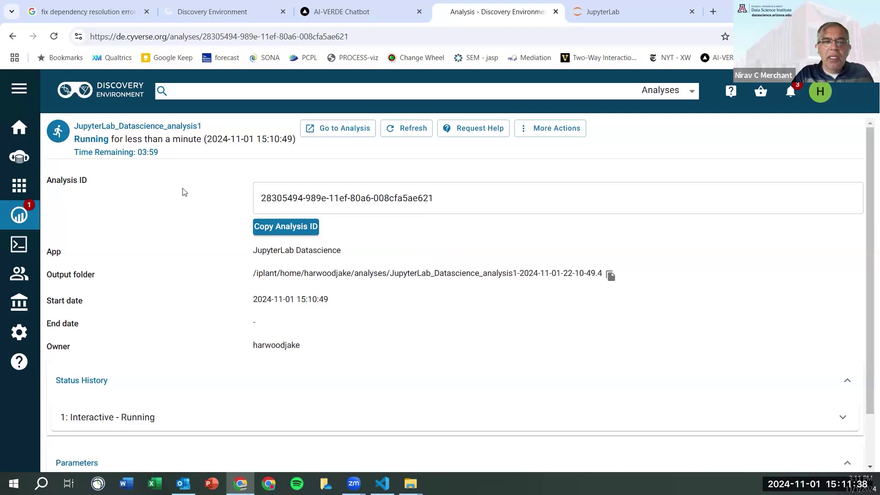
left_click(19, 186)
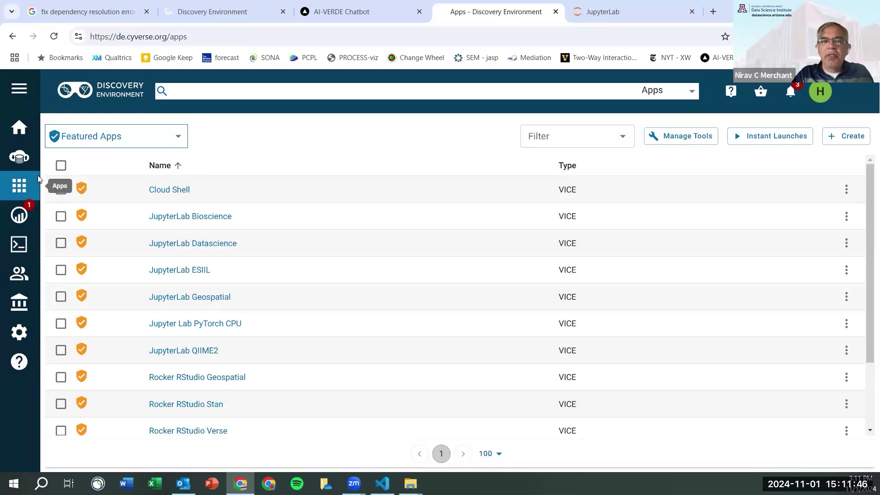
- Search the Discovery Environment for 'GPU'
left_click(250, 92)
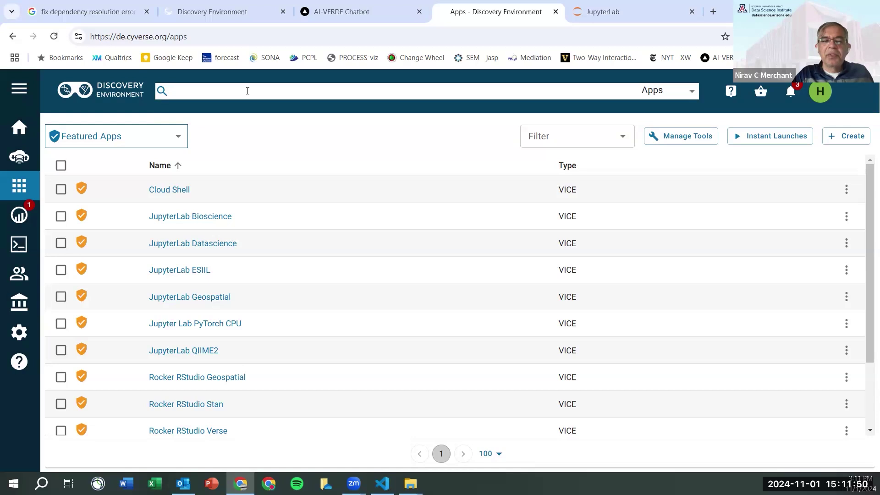
type("GPU")
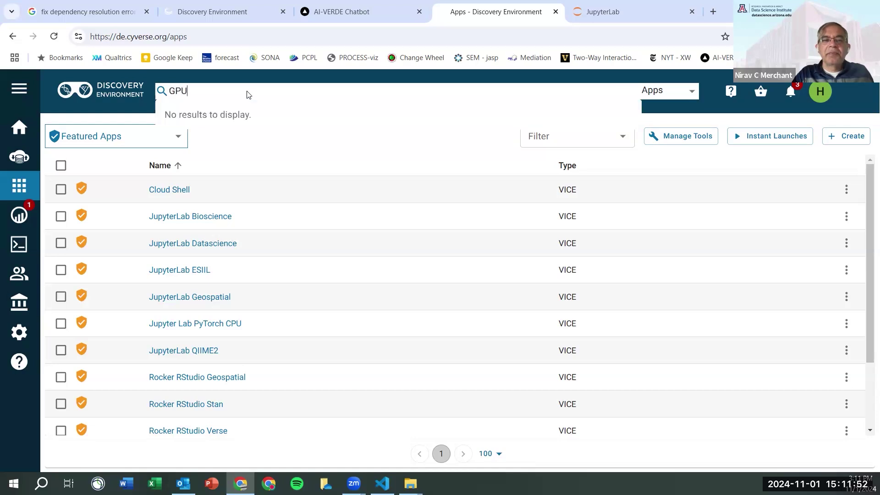
key("Return")
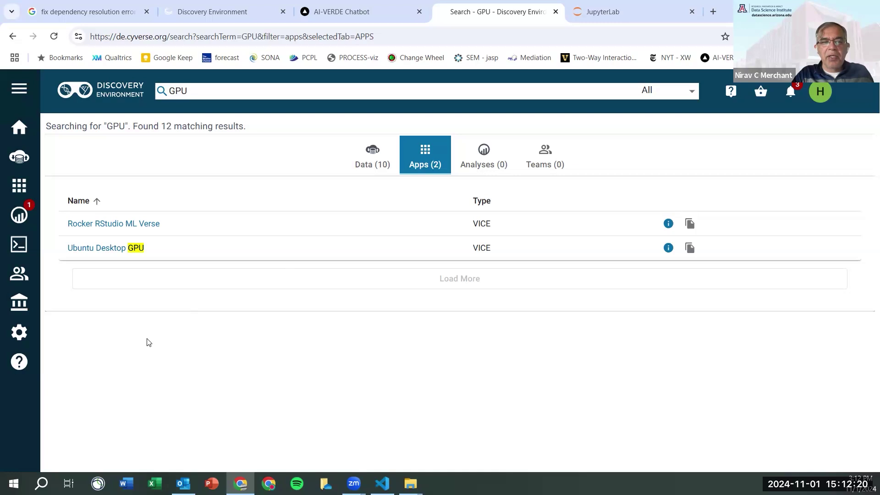
- Launch Ubuntu Desktop GPU with default settings straight from the Review and Launch step
left_click(124, 248)
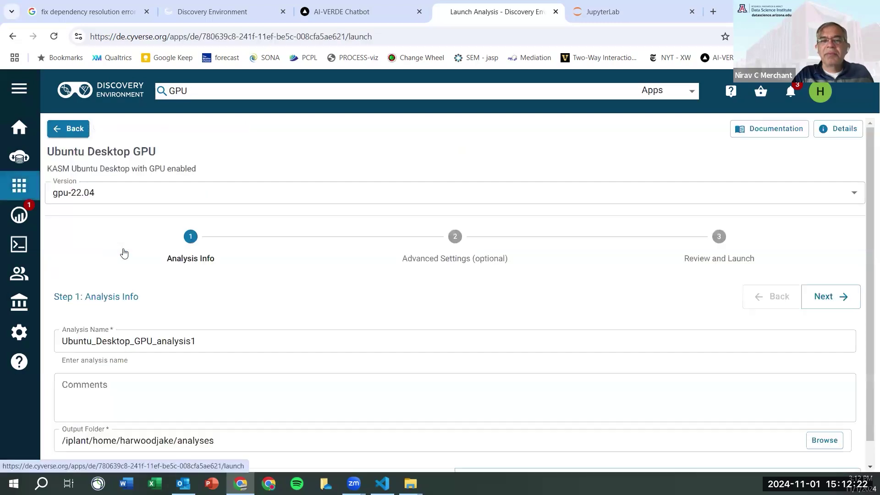
scroll(124, 252, "down", 1)
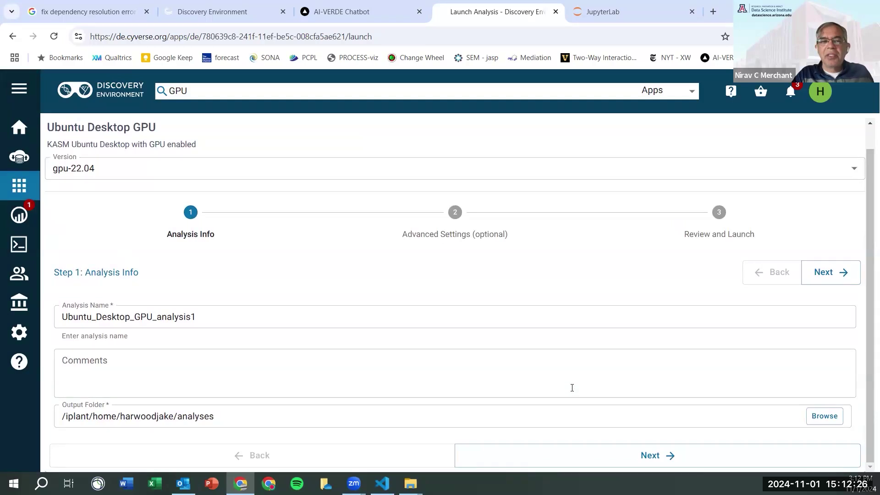
left_click(728, 232)
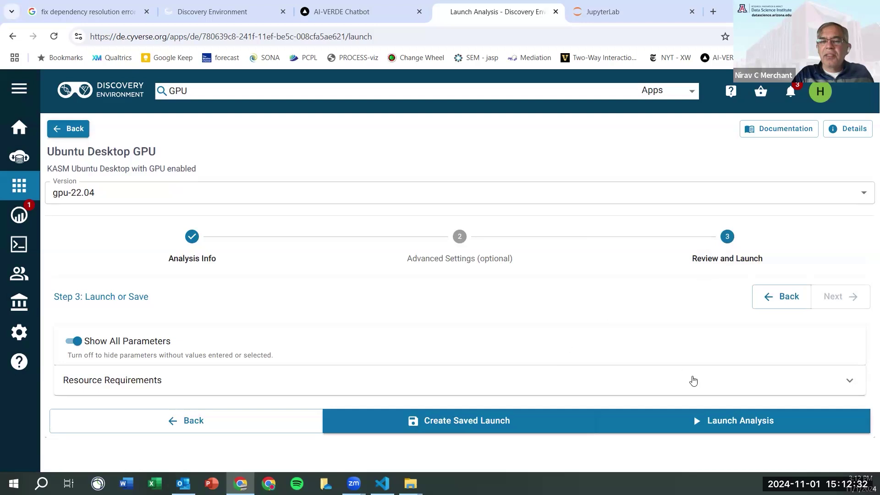
left_click(750, 419)
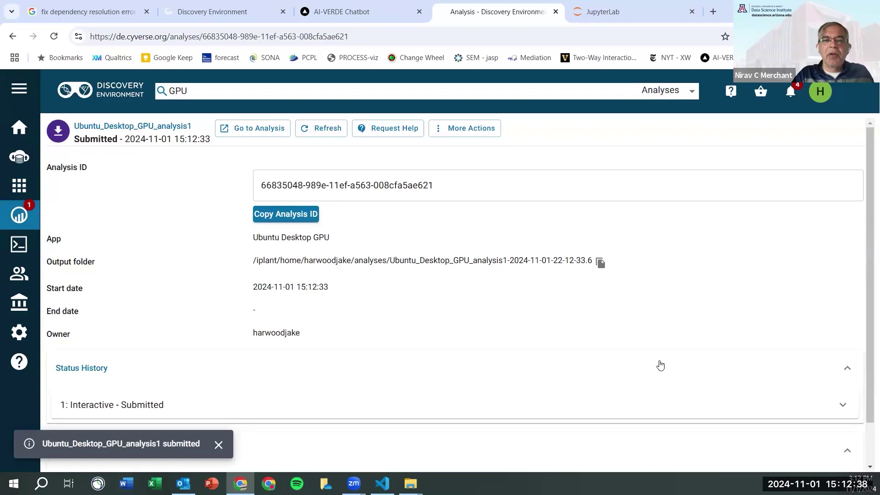
- Open Ubuntu_Desktop_GPU_analysis1's running desktop session in a new tab via Go to Analysis
scroll(517, 360, "down", 1)
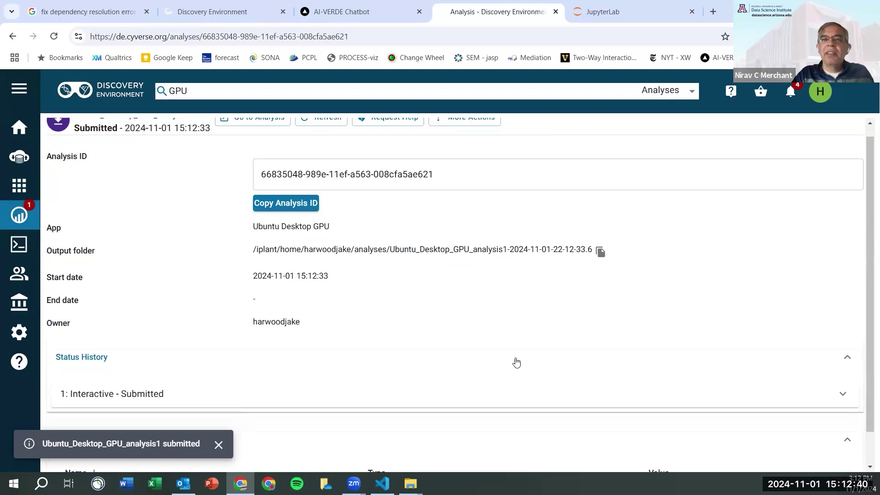
scroll(413, 229, "up", 1)
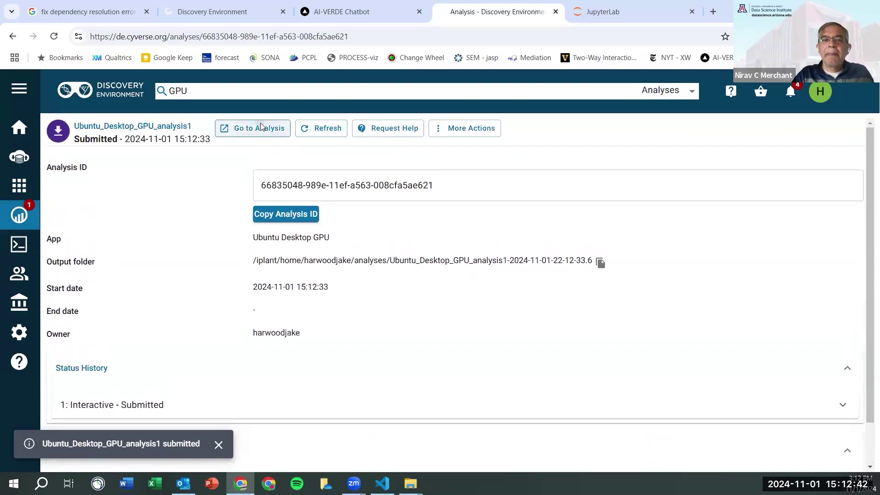
left_click(259, 125)
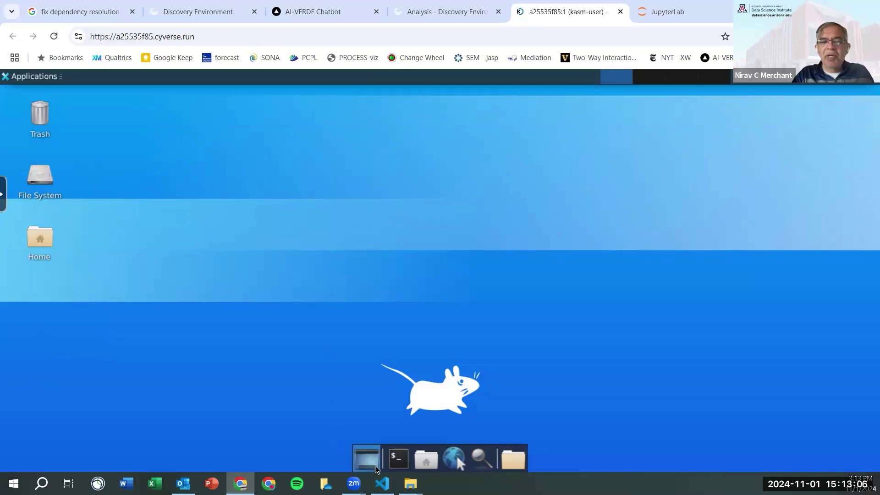
- Open a terminal on the remote desktop, allow clipboard access, and run nvidia-smi
left_click(398, 458)
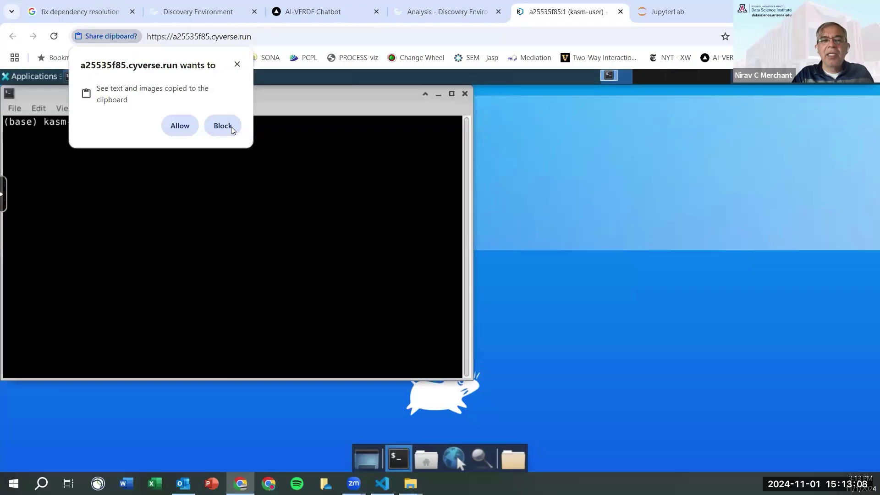
left_click(181, 126)
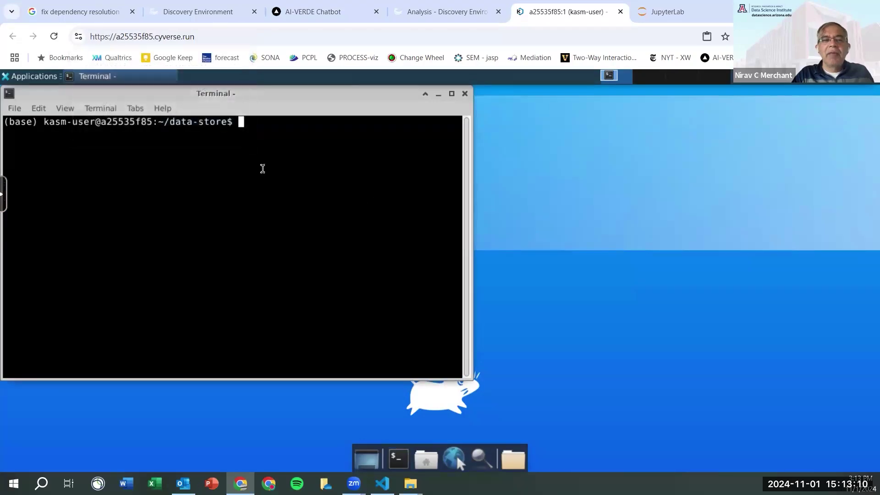
left_click_drag(266, 92, 295, 112)
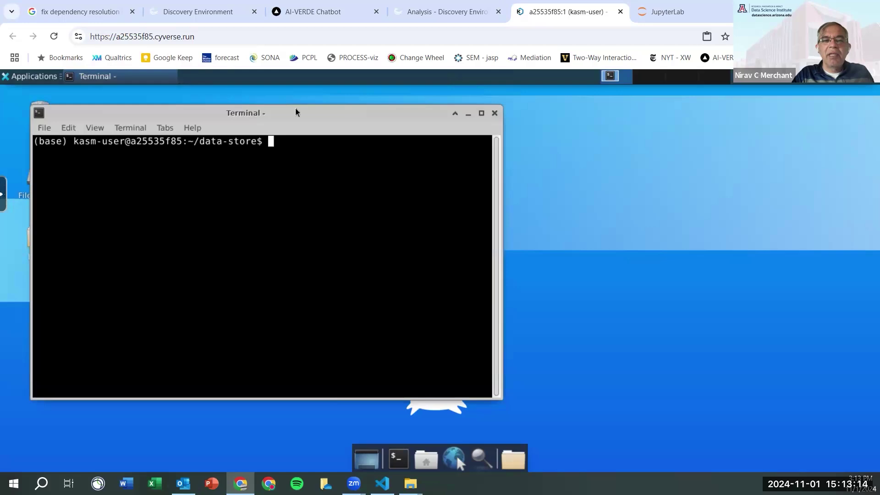
type("nvidia")
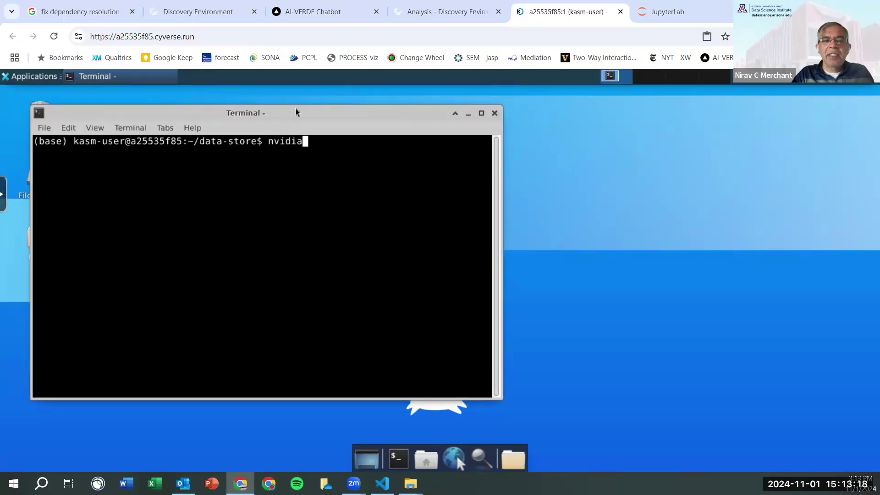
type(" -")
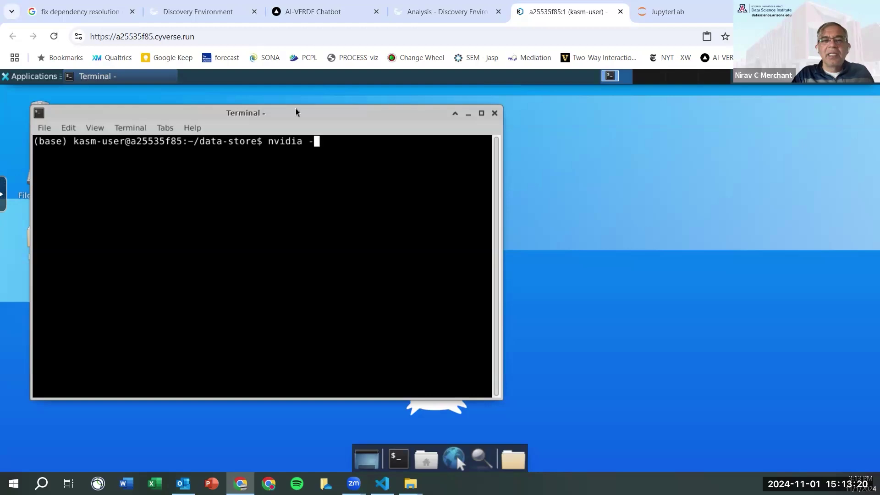
key("BackSpace")
key("BackSpace")
type("-")
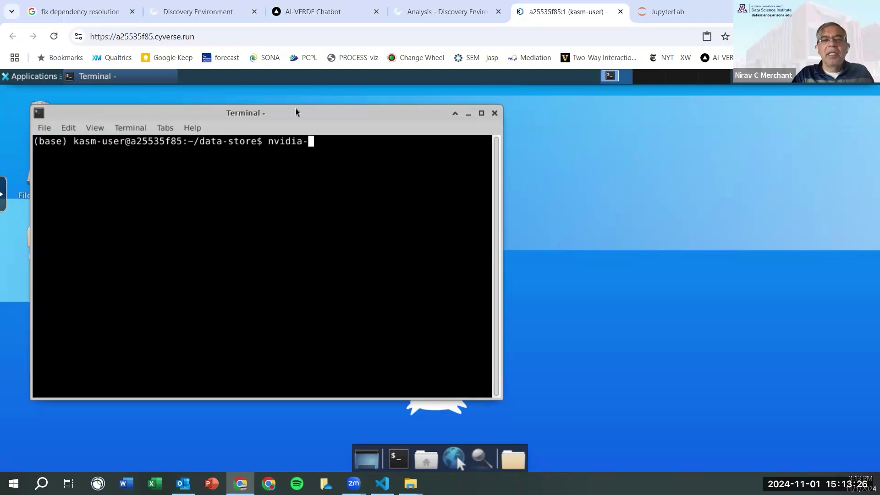
type("dmi")
key("BackSpace")
key("BackSpace")
key("BackSpace")
type("s")
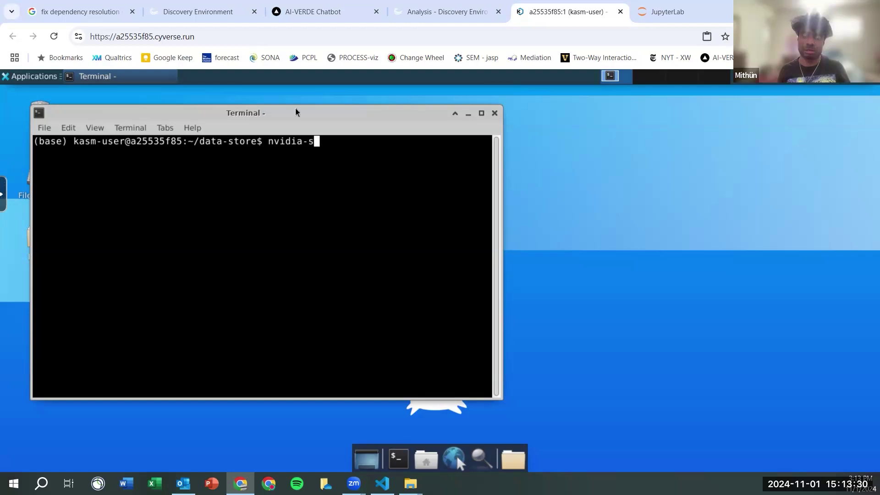
type("mi")
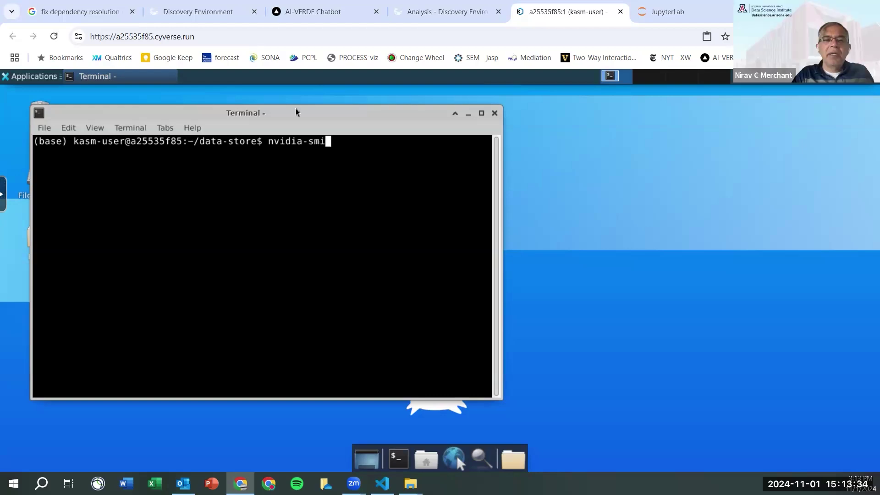
key("Return")
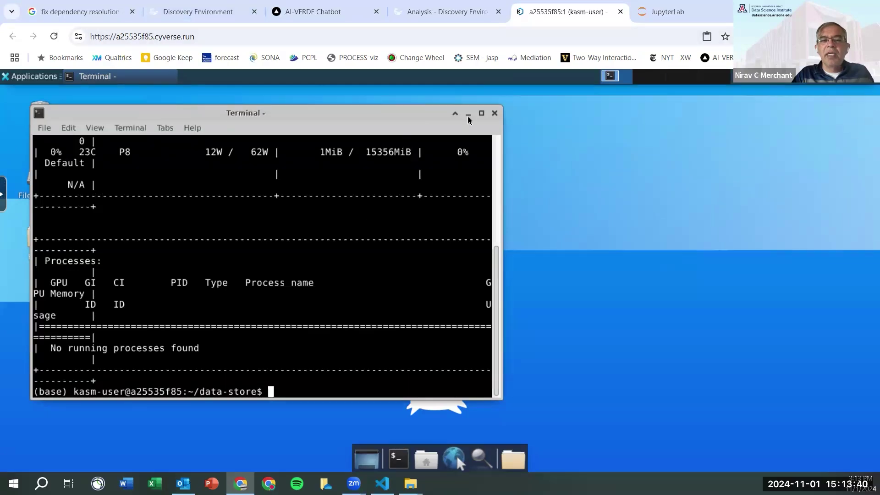
- Maximize the terminal to inspect the driver version and NVIDIA A16, restore it, and return to the analysis page
scroll(383, 298, "up", 6)
left_click(481, 113)
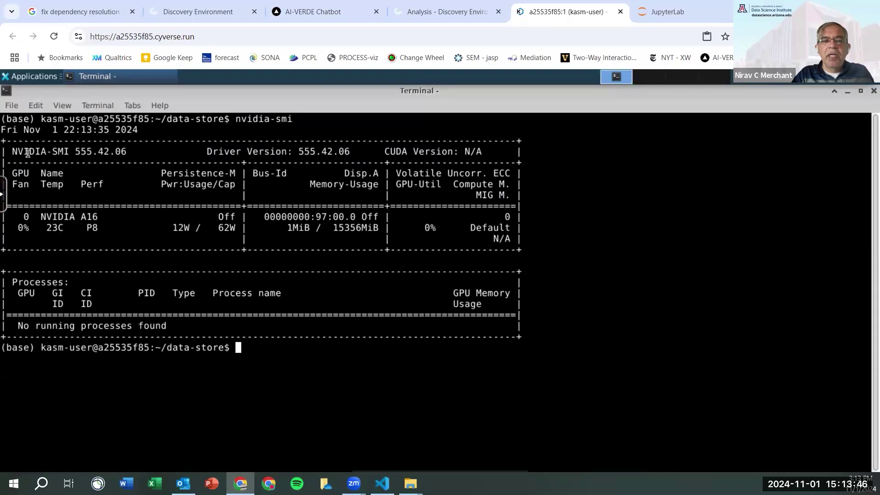
left_click_drag(31, 151, 136, 149)
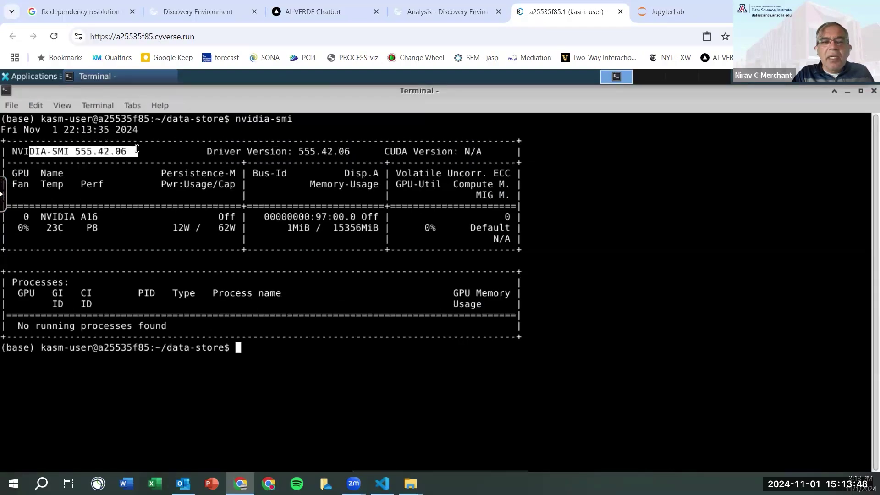
left_click(289, 385)
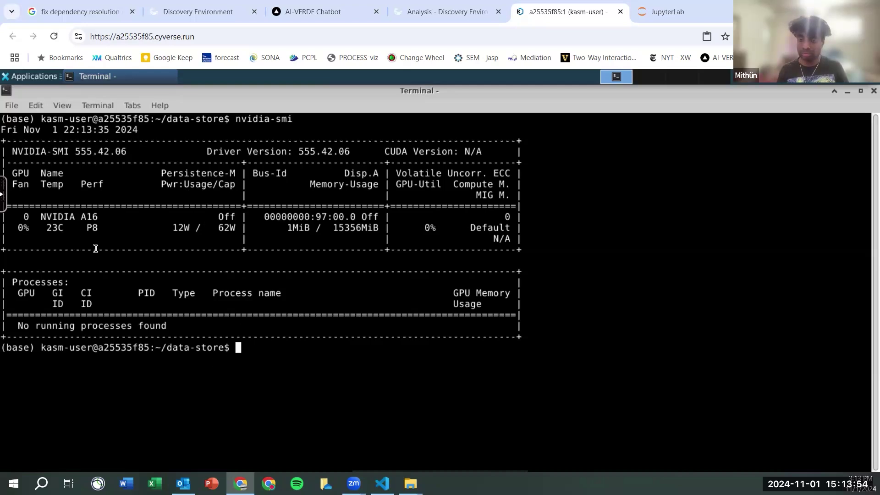
double_click(92, 219)
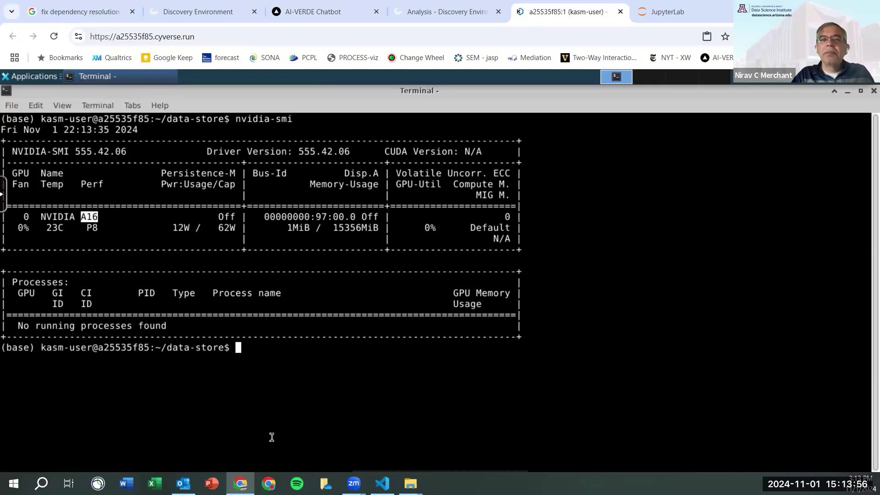
left_click(274, 422)
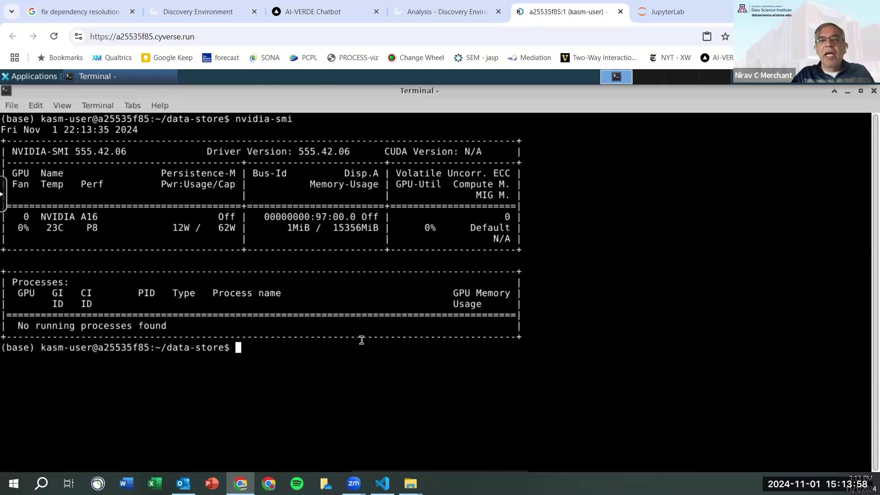
left_click(860, 93)
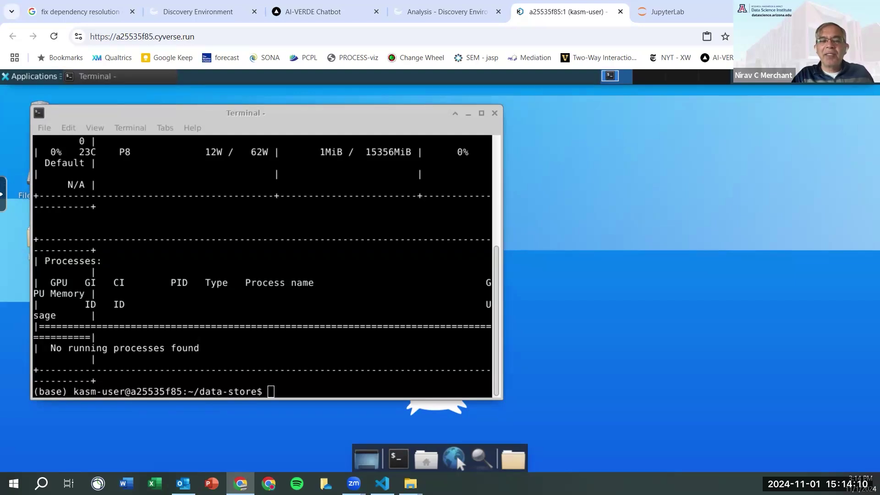
left_click(475, 11)
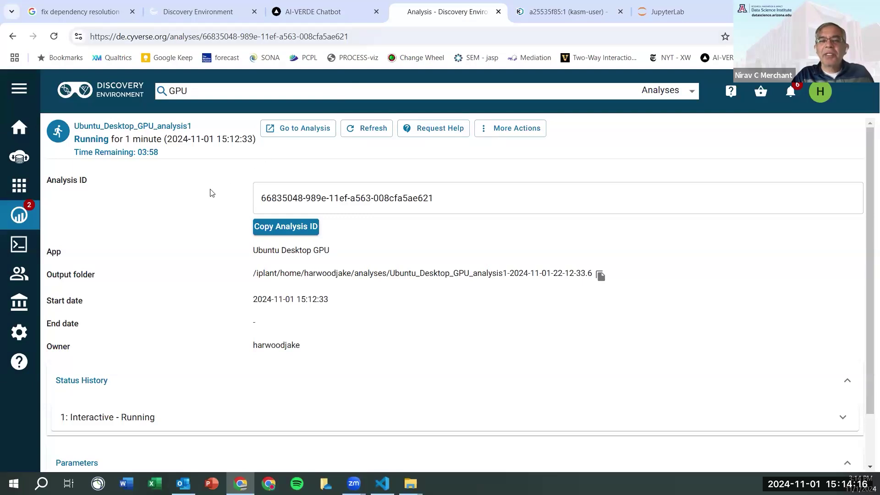
- Share the analysis with a CyVerse user found by username search, granting Write permission
left_click(506, 126)
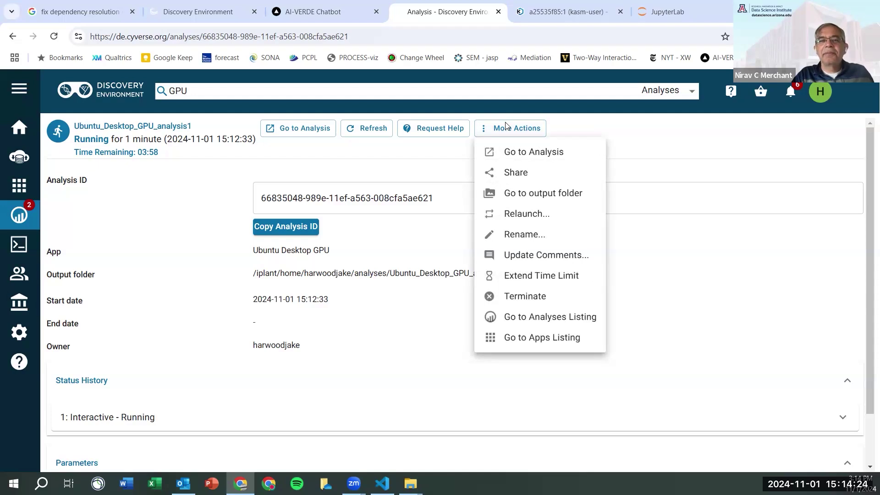
left_click(521, 176)
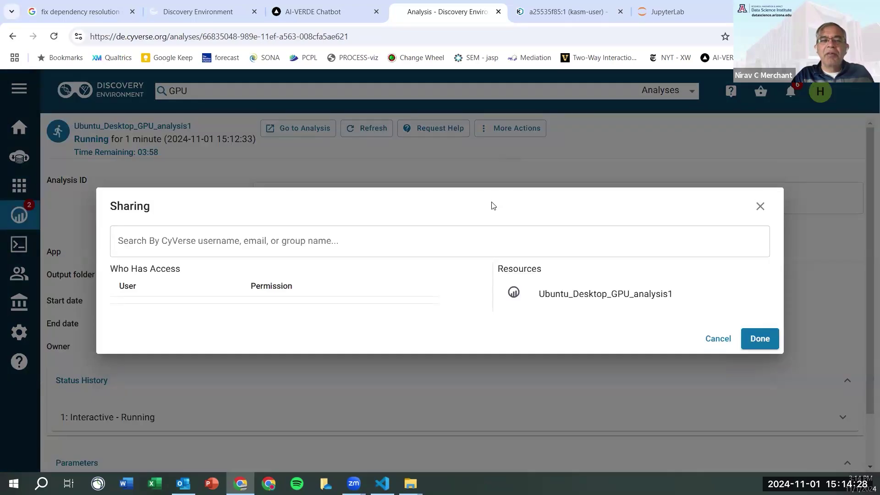
left_click(328, 240)
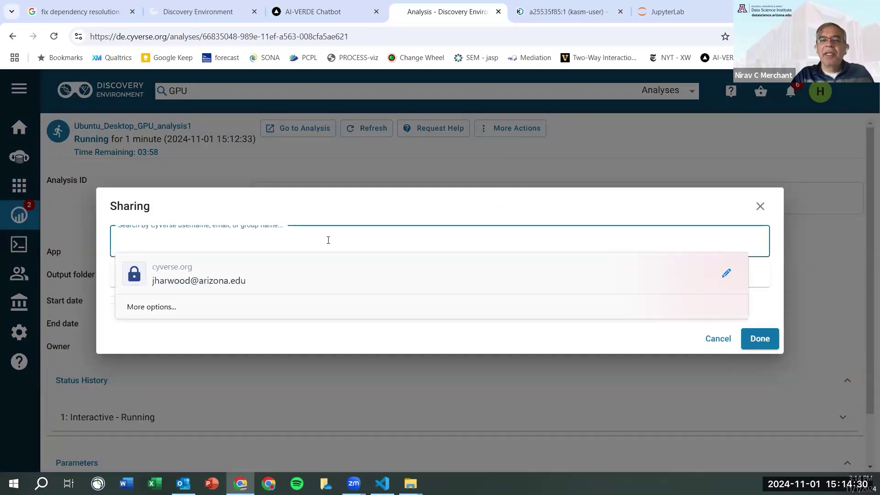
type("nirav")
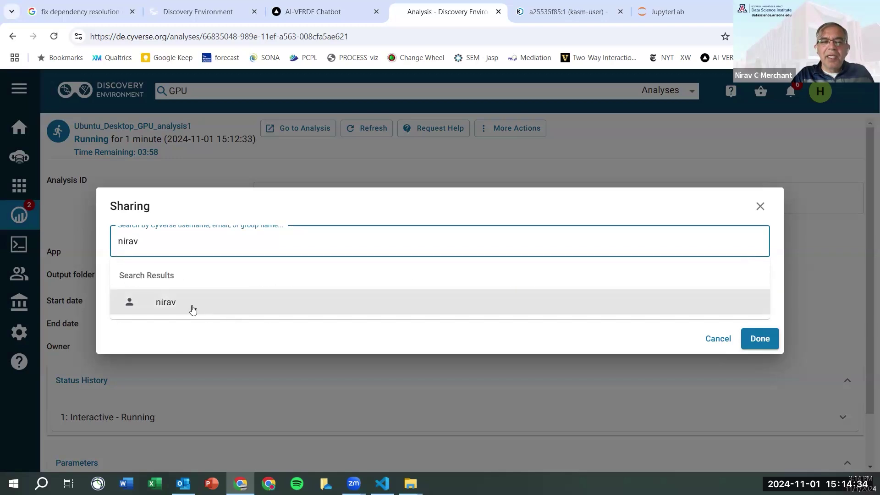
left_click(192, 311)
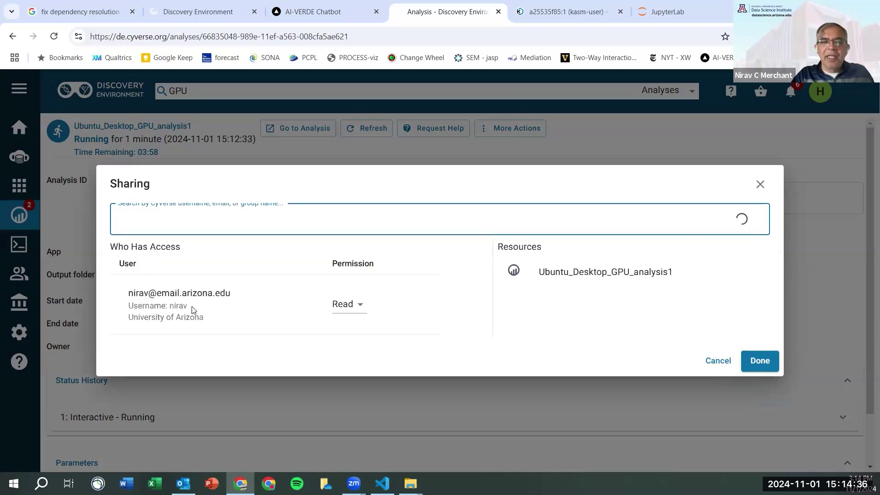
left_click(345, 306)
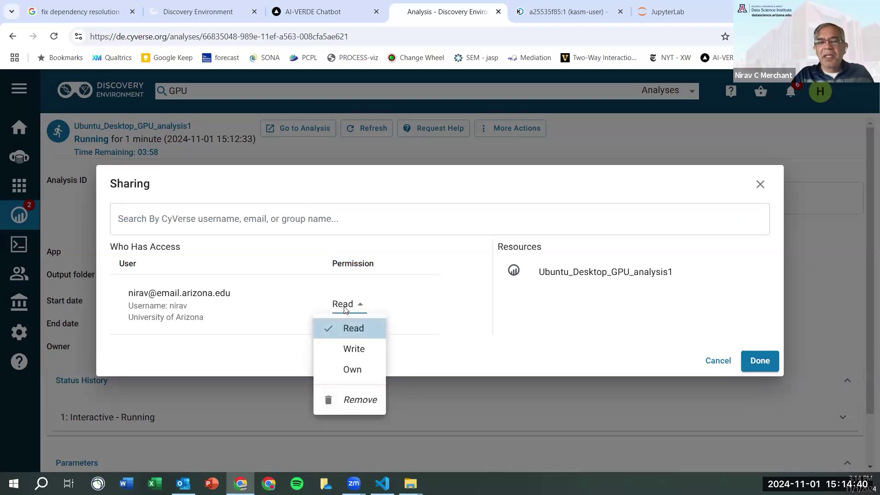
left_click(346, 350)
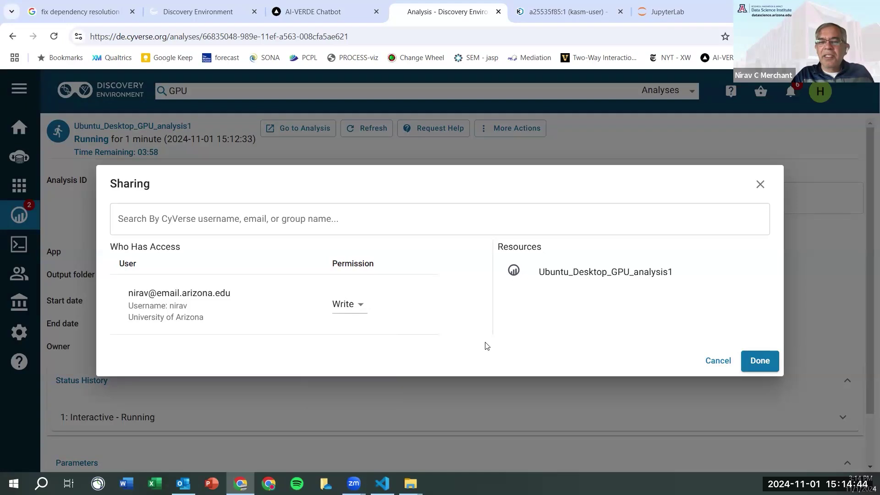
left_click(758, 362)
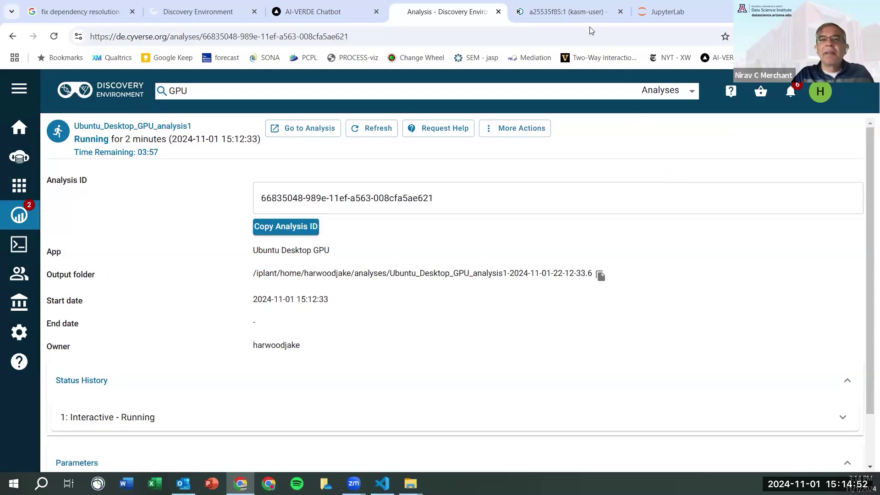
mouse_move(581, 17)
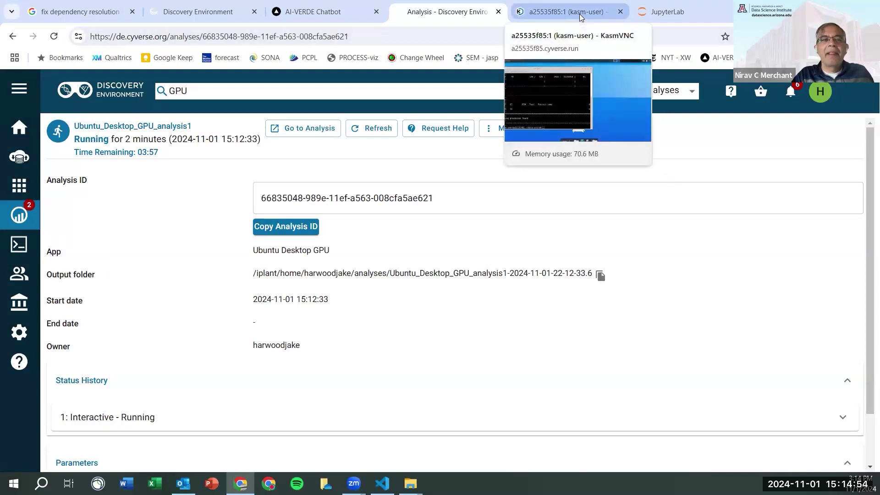
left_click(604, 6)
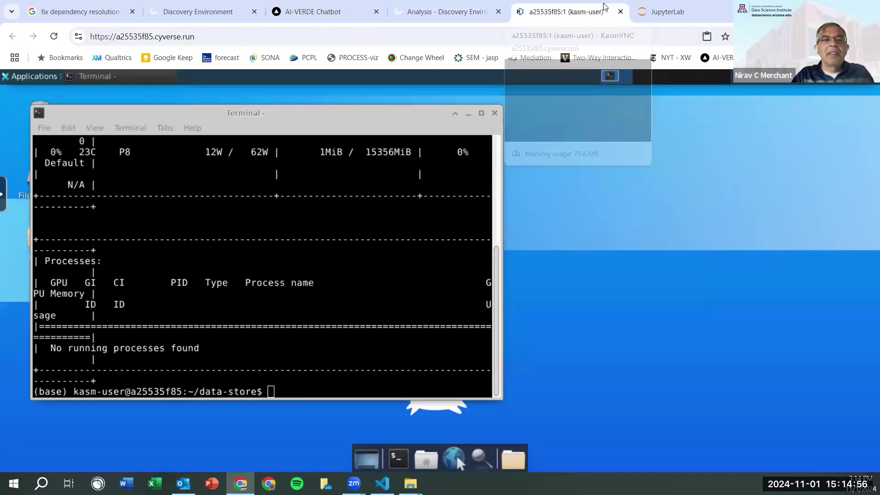
mouse_move(667, 8)
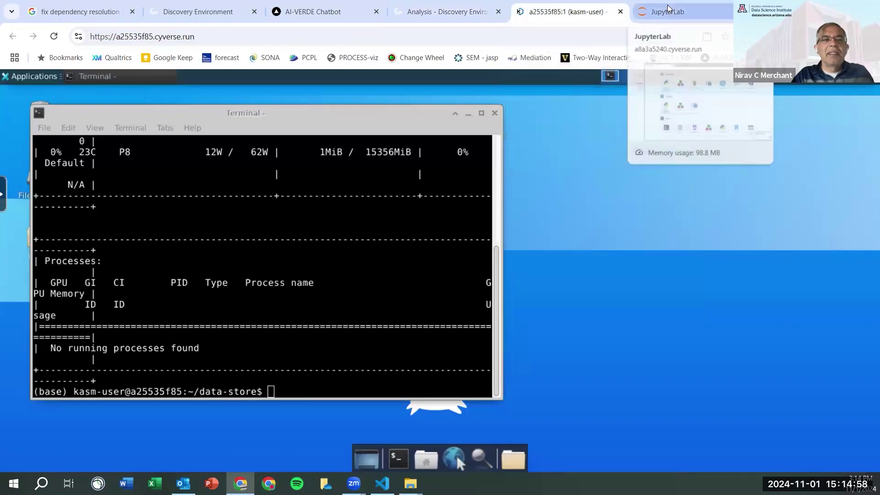
left_click(462, 16)
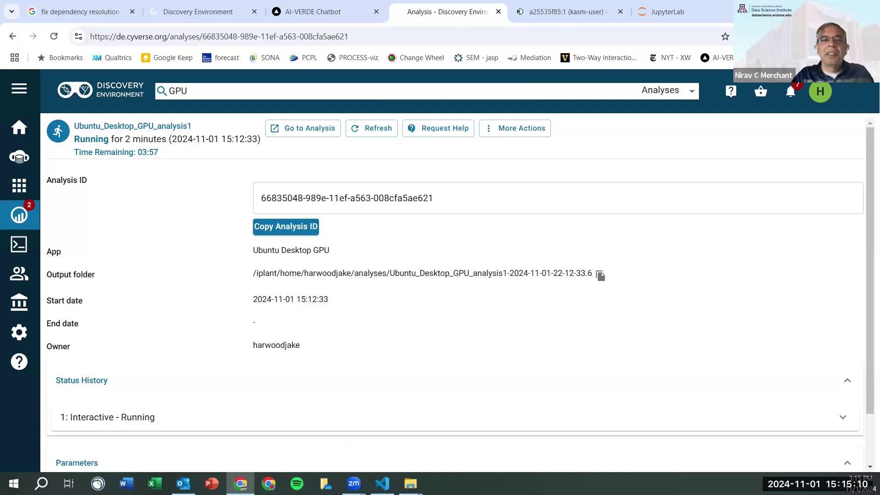
key("alt+Tab")
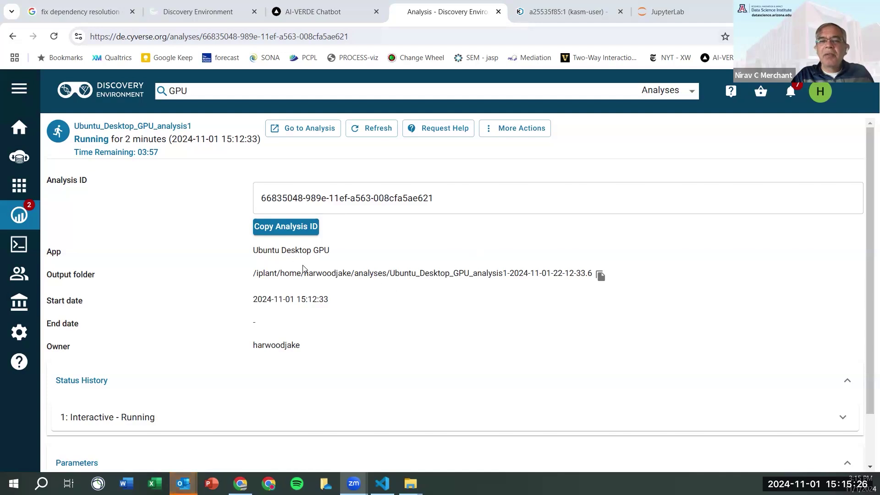
left_click_drag(304, 274, 373, 284)
- Copy the analysis Output folder path link
left_click(287, 267)
left_click(602, 275, "shift")
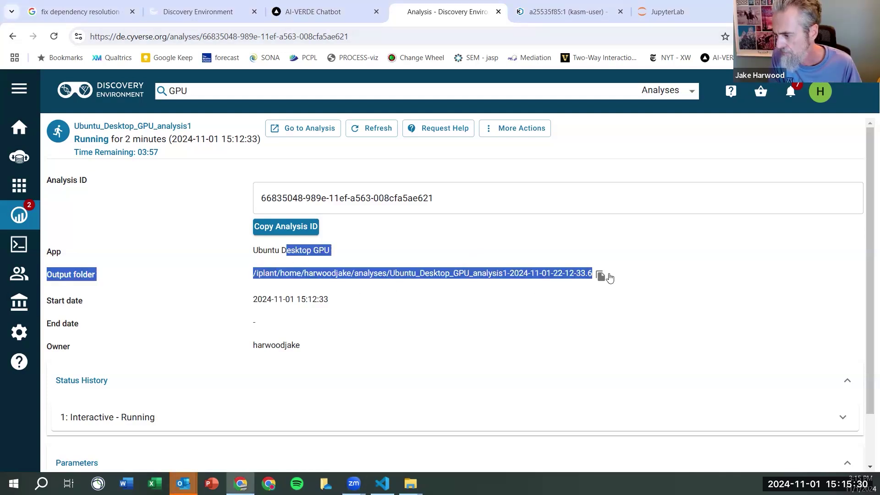
left_click(602, 277)
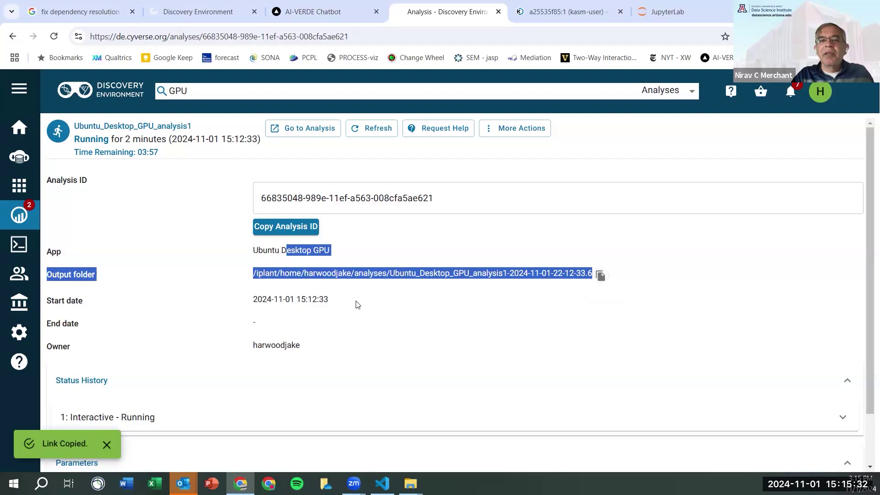
- Switch to the a25535f85:1 (kasm-user) remote desktop tab showing the nvidia-smi terminal
left_click(522, 7)
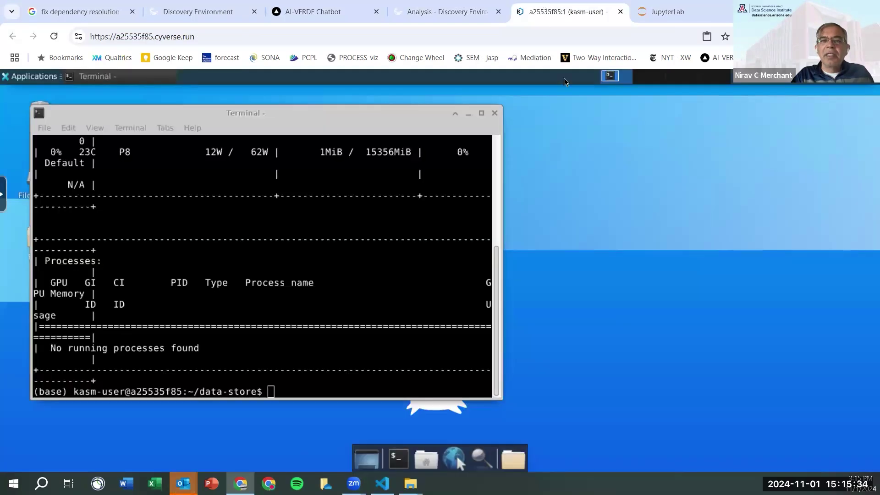
left_click(313, 34)
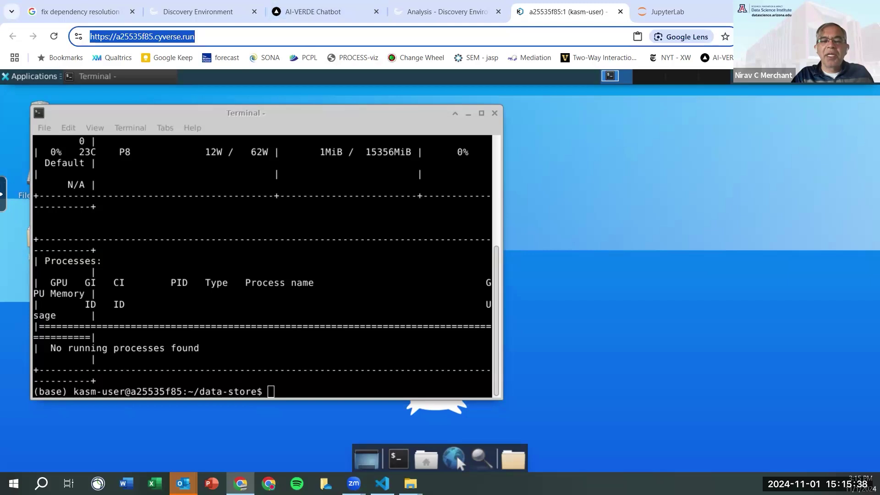
left_click(456, 455)
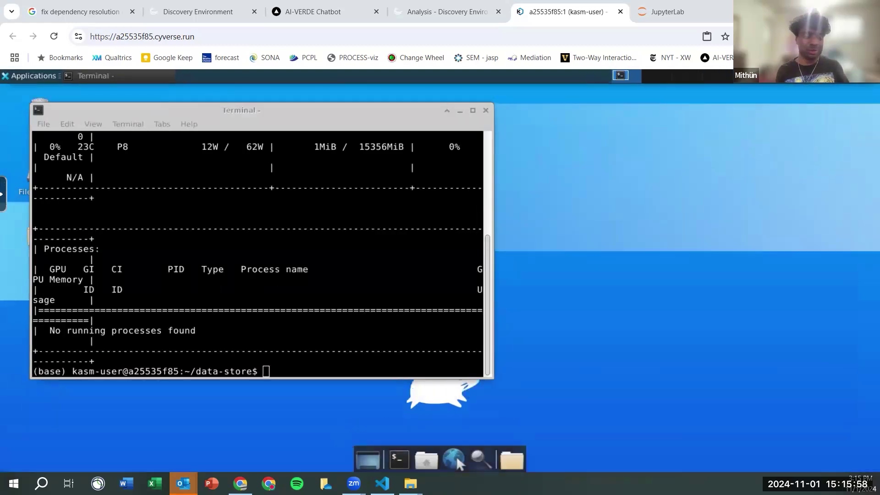
- Type a corrected 'Hello' greeting with a name and 'I am here' in the terminal; bash answers 'Hello: command not found'
left_click(316, 305)
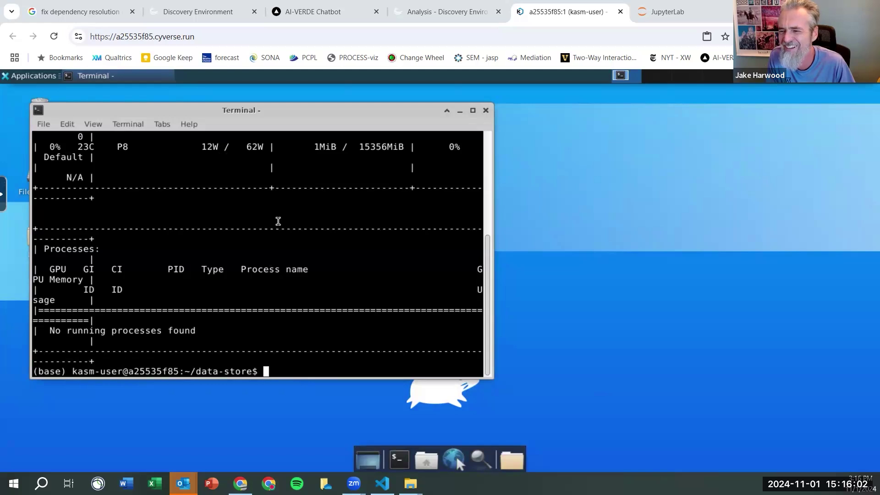
type("Hel")
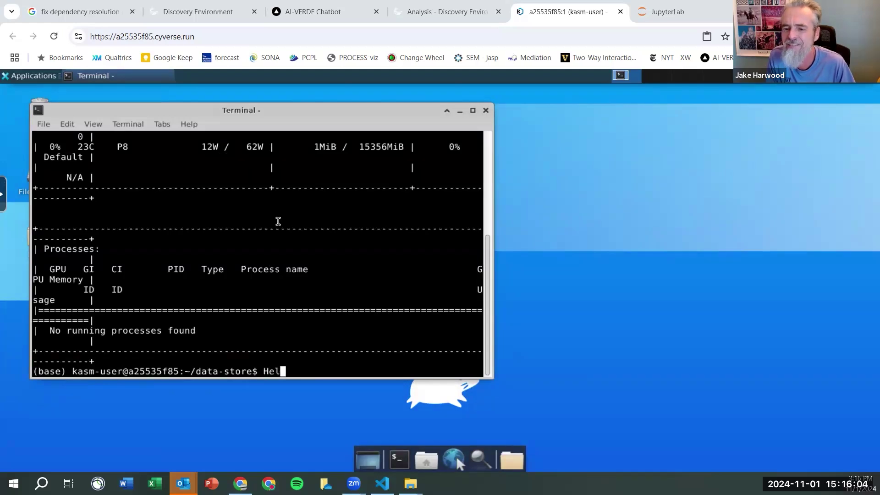
type("o")
key("Left")
key("Left")
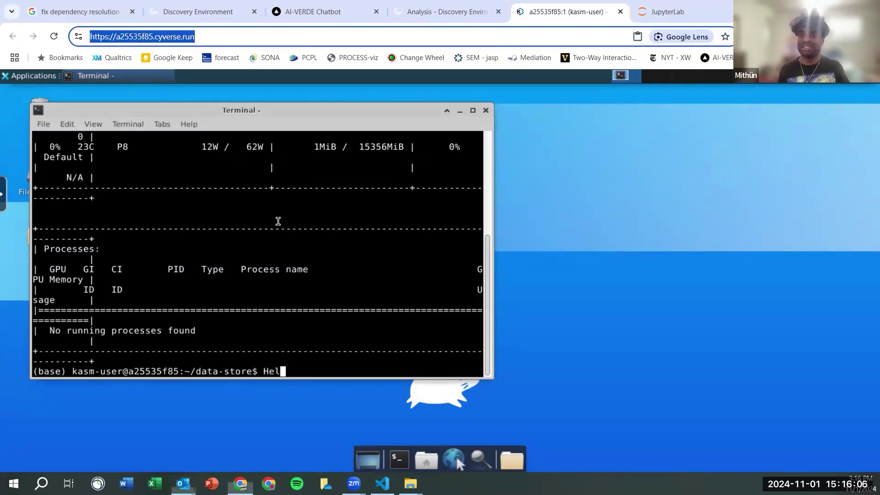
type("l")
key("Right")
key("Right")
type("Jake")
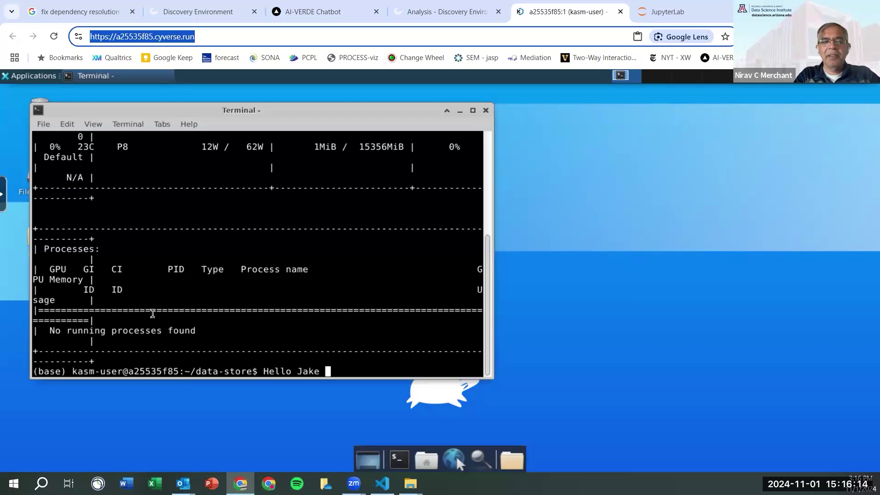
type("I am here")
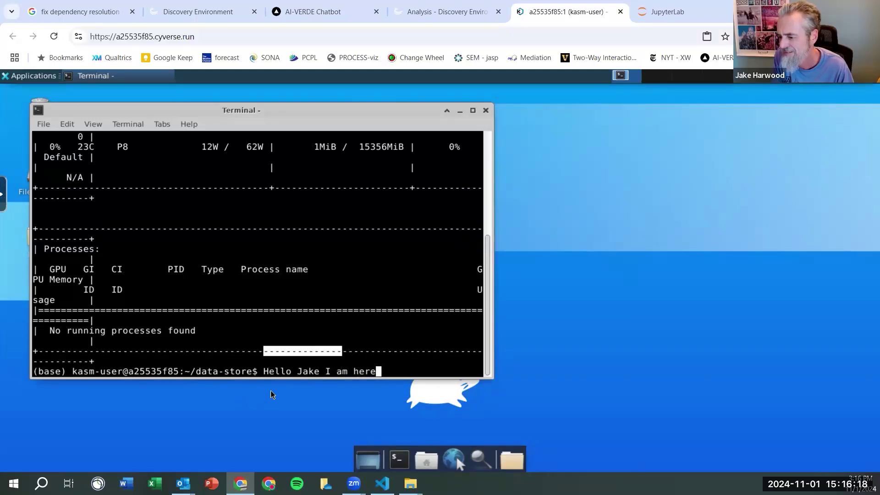
key("Return")
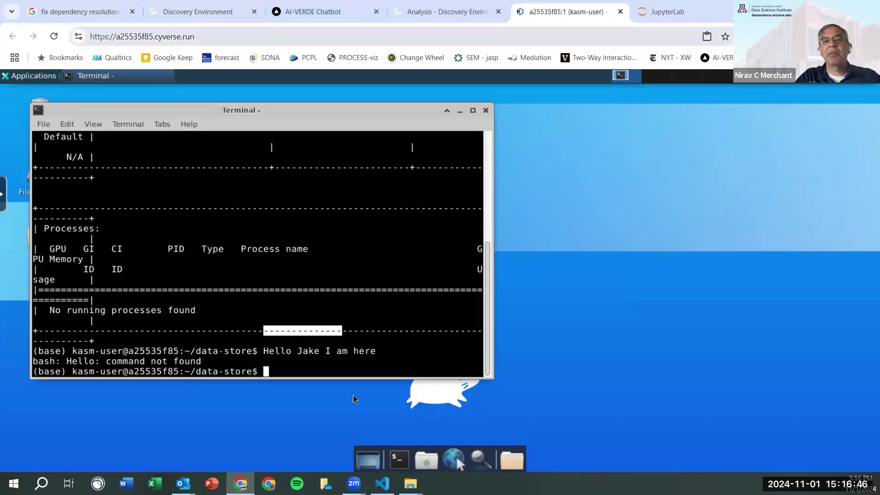
left_click(526, 156)
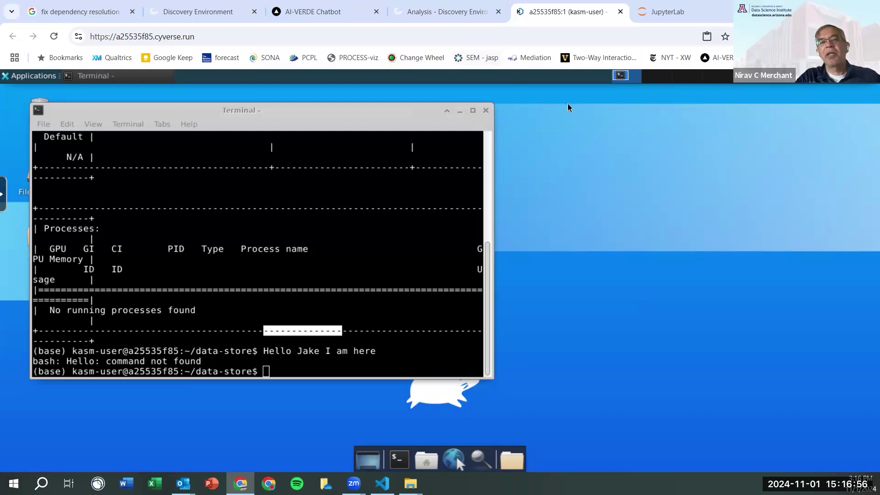
- Check the terminal and JupyterLab tabs, then open My Analyses showing Ubuntu desktop and JupyterLab Datascience running
left_click(466, 14)
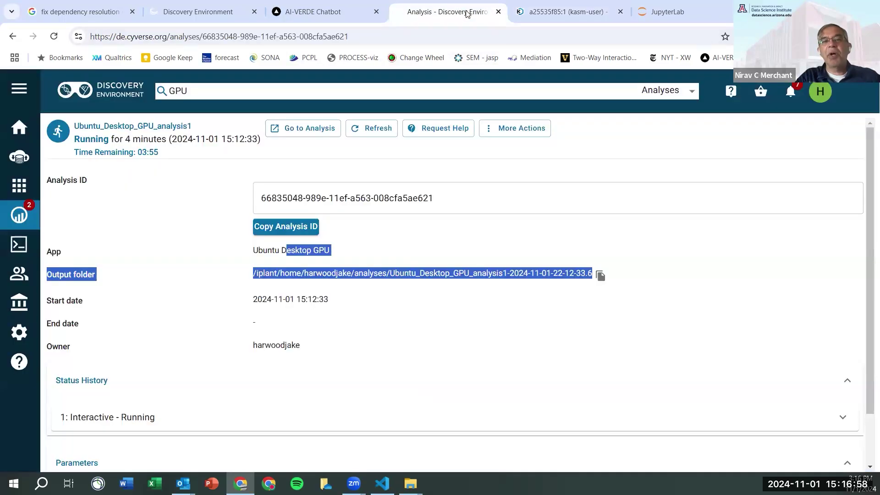
left_click(610, 11)
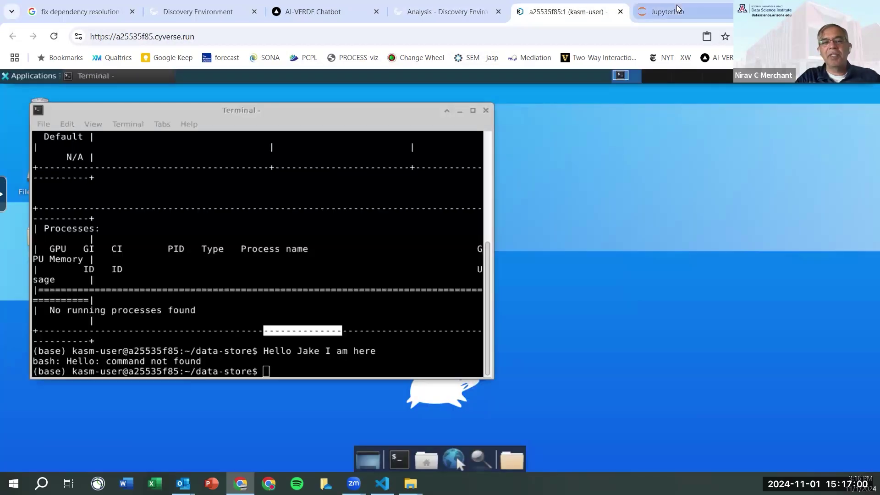
left_click(668, 8)
left_click(559, 17)
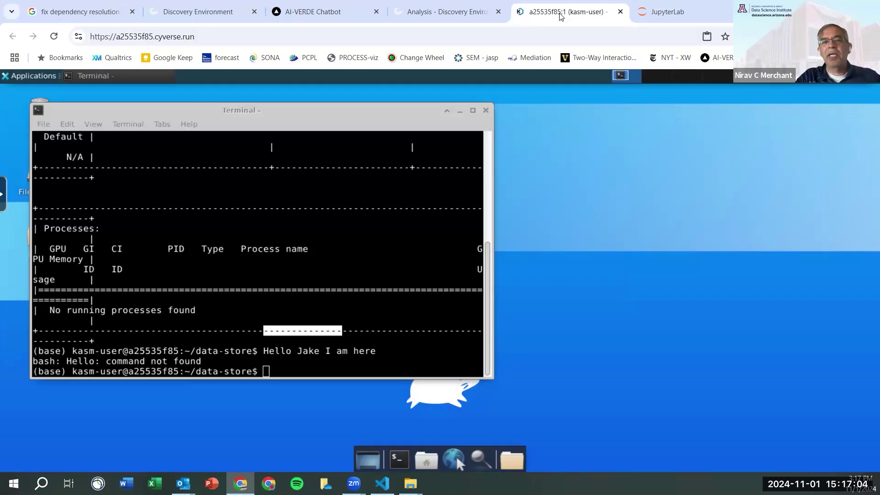
left_click(446, 13)
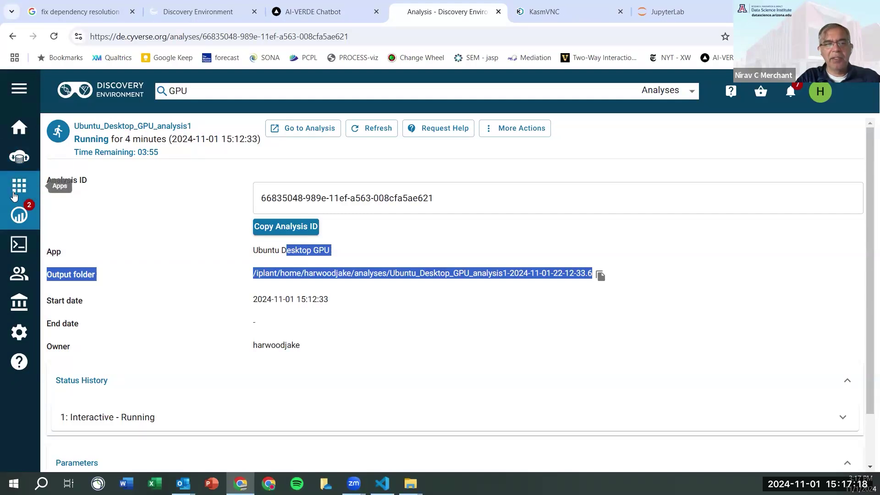
left_click(19, 216)
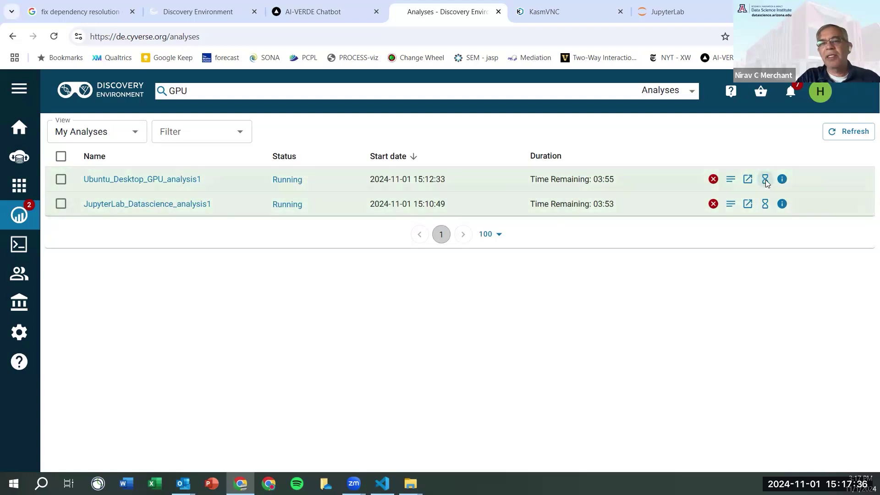
left_click(766, 180)
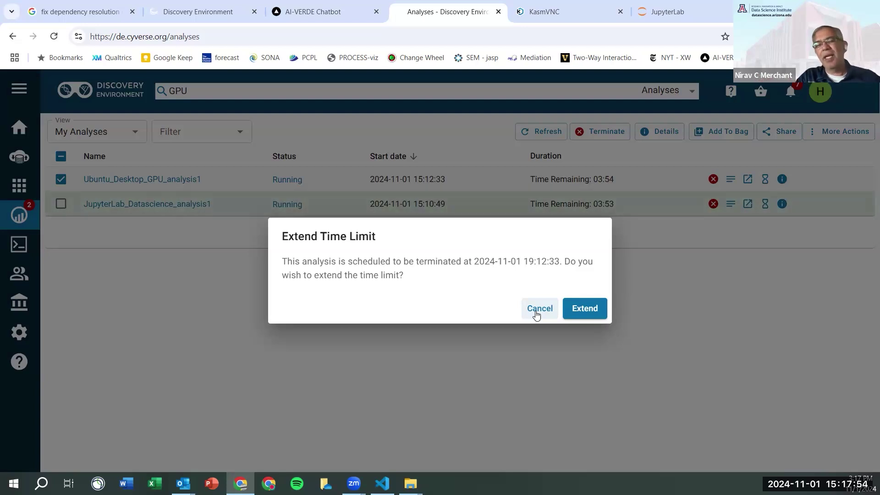
left_click(597, 307)
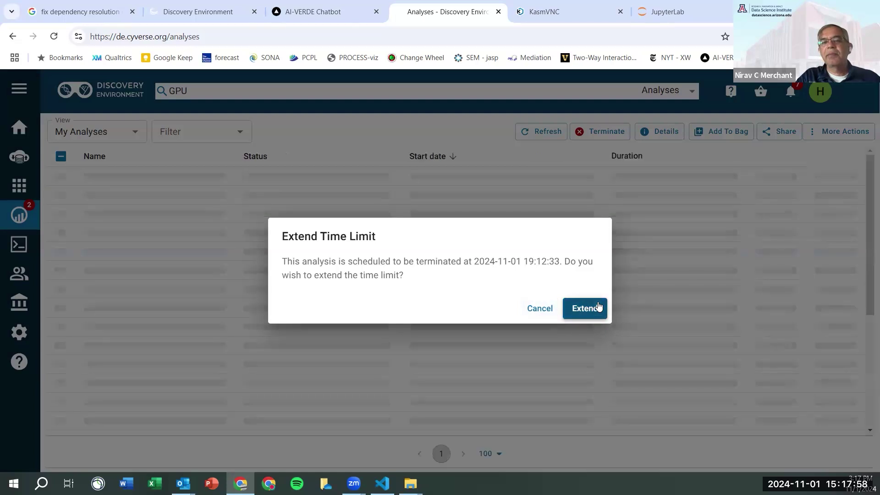
left_click(595, 311)
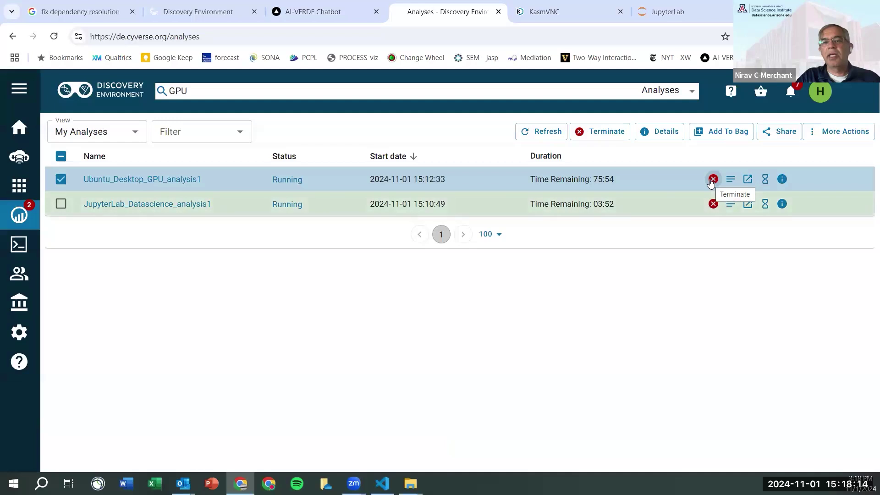
- Terminate Ubuntu_Desktop_GPU_analysis1 and JupyterLab_Datascience_analysis1 so both show Completed
left_click(712, 180)
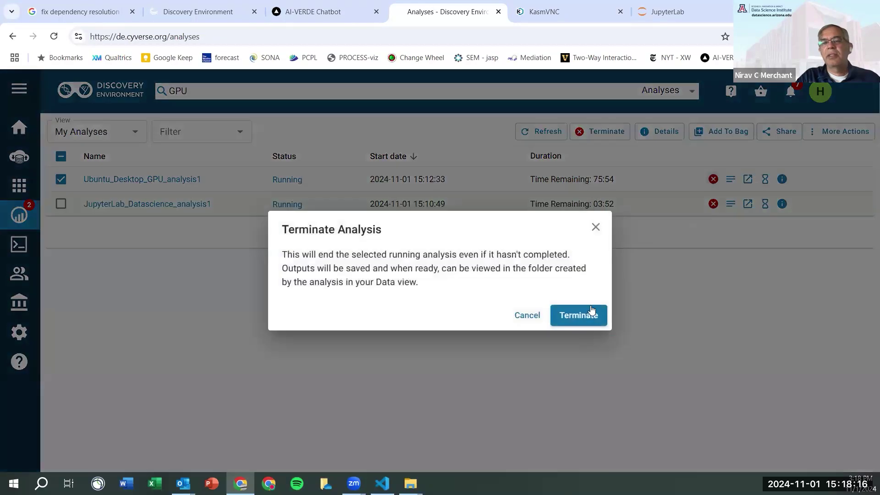
left_click(591, 321)
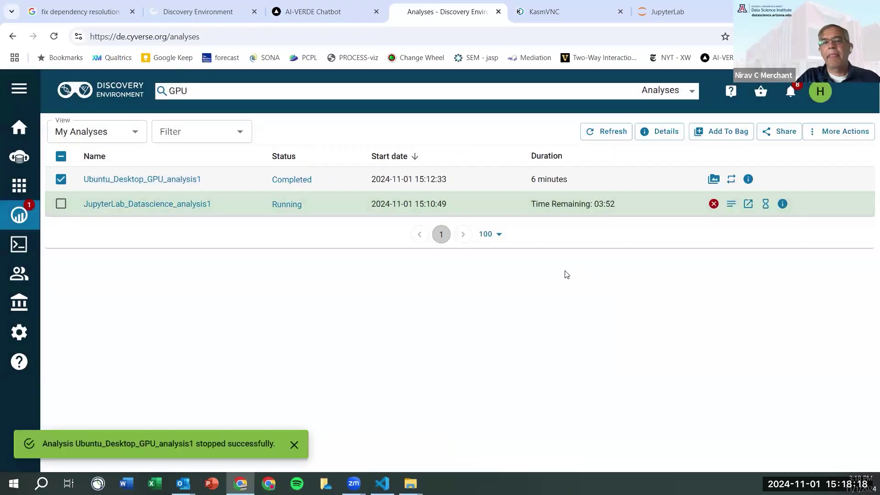
left_click(714, 204)
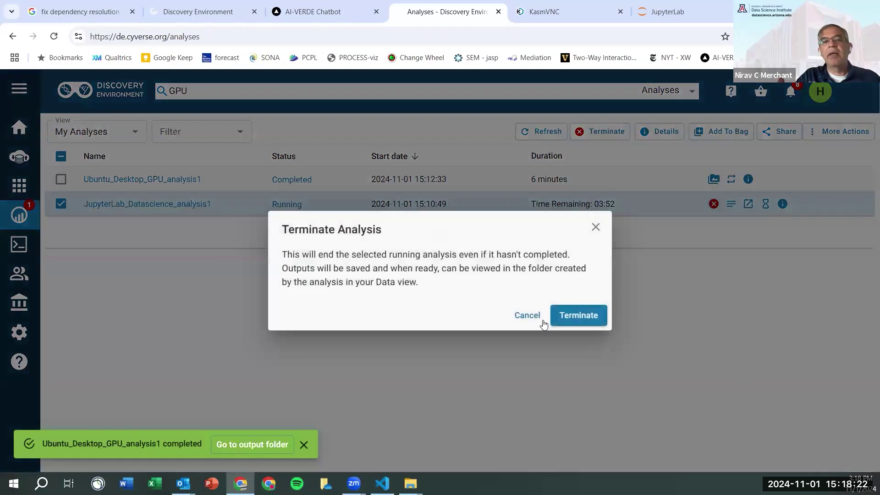
left_click(570, 318)
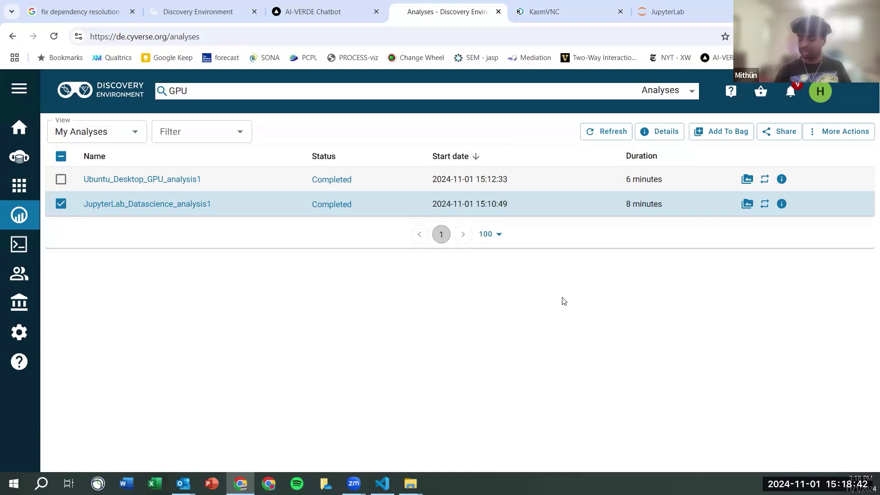
- Refresh the analyses list, then bring up the empty Untitled.ipynb notebook in JupyterLab
left_click(618, 128)
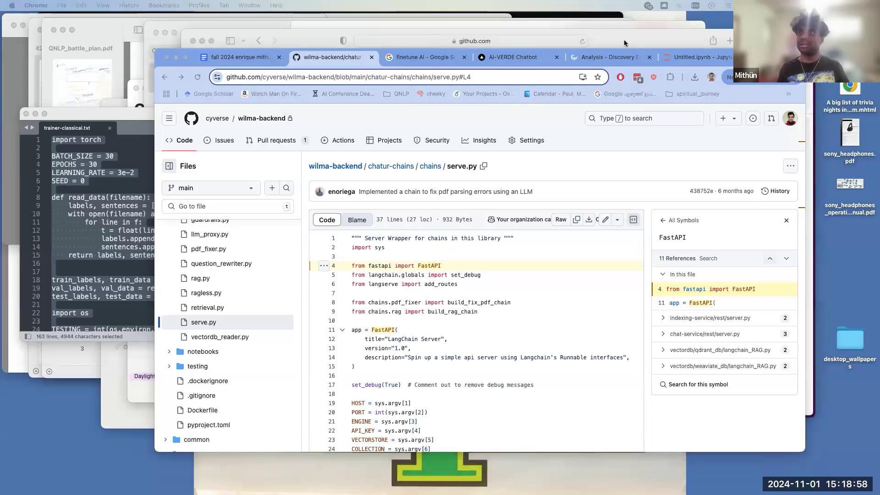
left_click(686, 59)
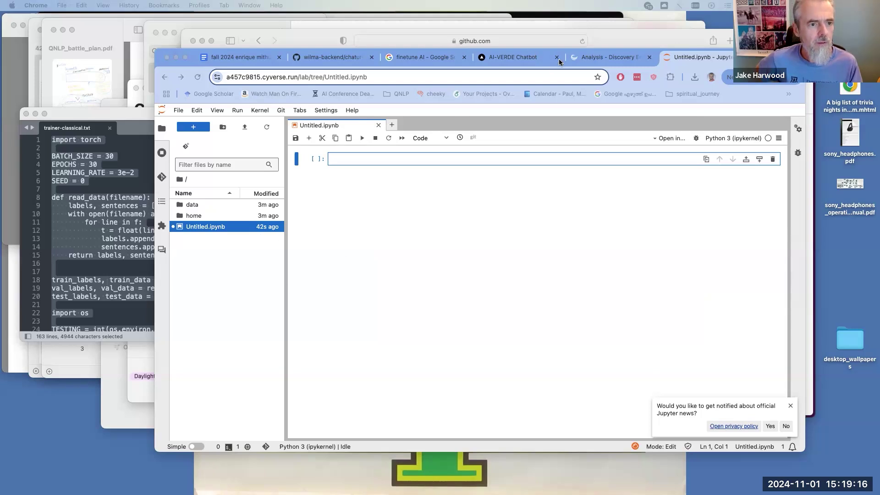
- From My Analyses, terminate the running Jupyter_Lab_PyTorch_GPU_analysis1 so it shows Completed after 4 minutes
left_click(591, 62)
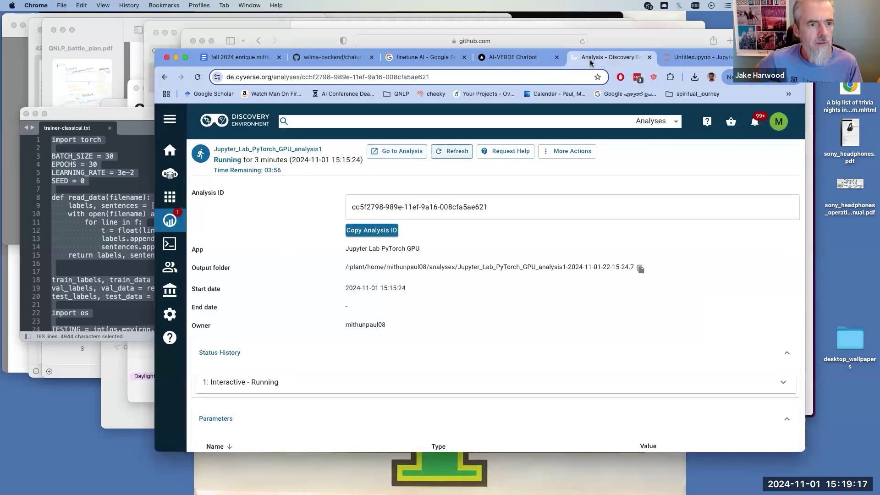
left_click(181, 232)
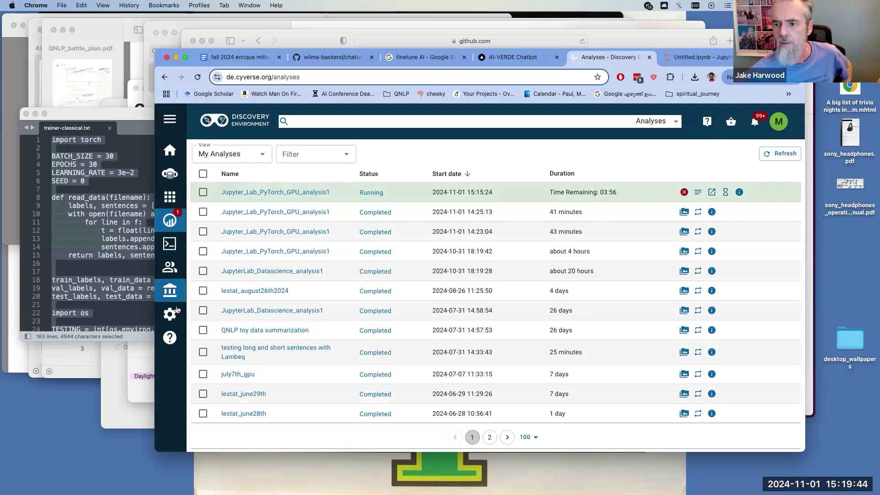
left_click(683, 191)
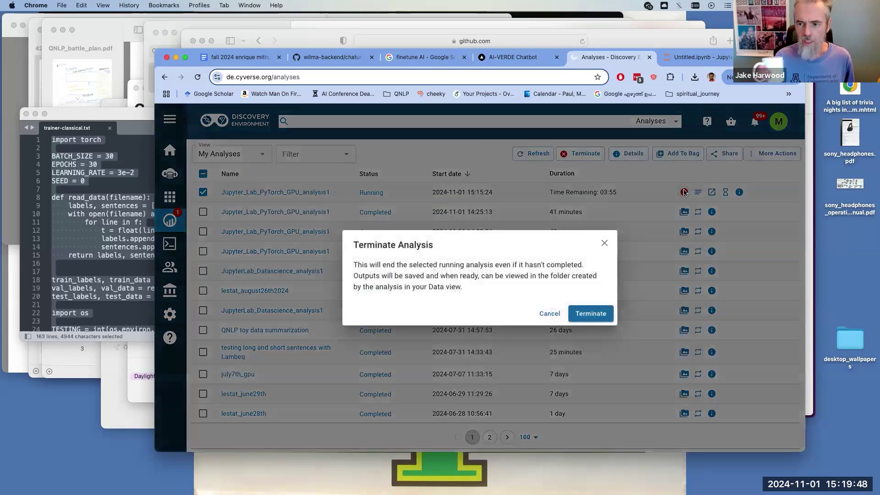
left_click(591, 313)
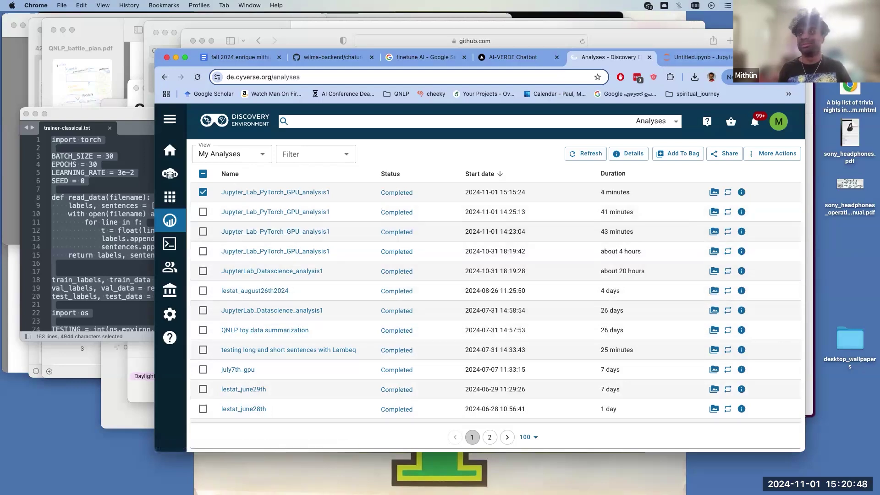
- Switch the analyses View to 'Shared with me', listing the JupyterLab Datascience and PyTorch GPU analyses
left_click_drag(761, 57, 713, 76)
left_click(654, 78)
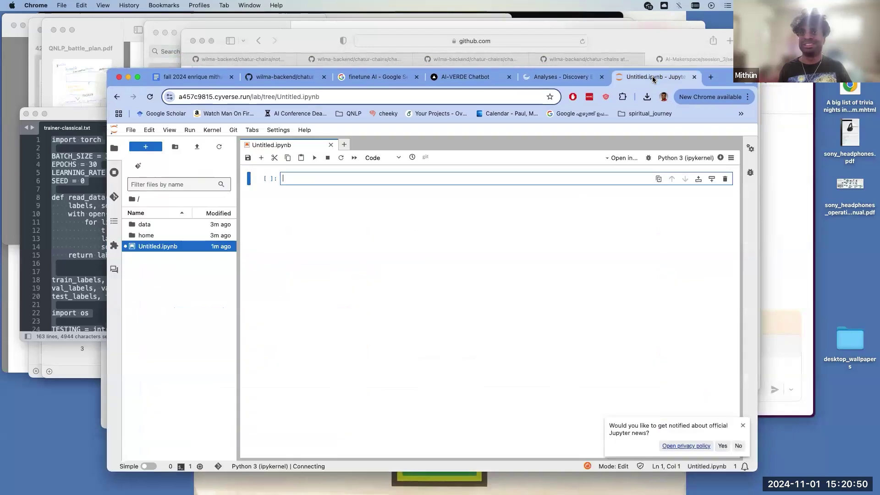
left_click(590, 83)
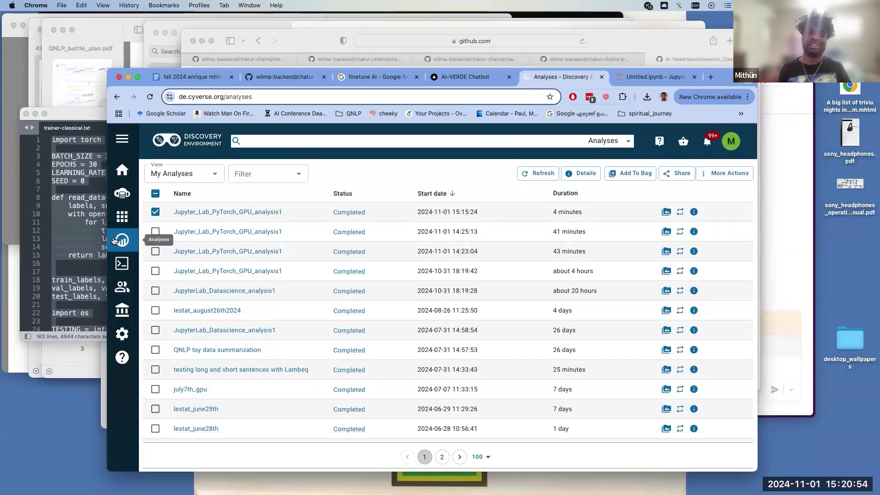
left_click(216, 173)
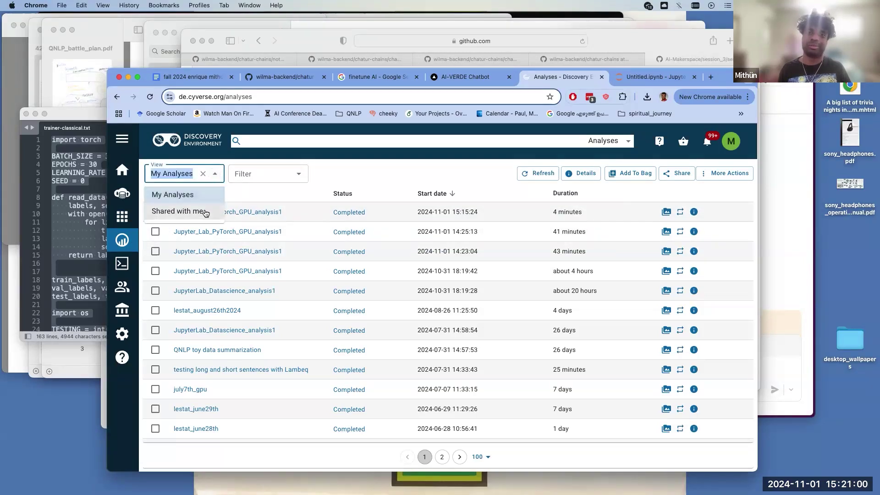
left_click(206, 214)
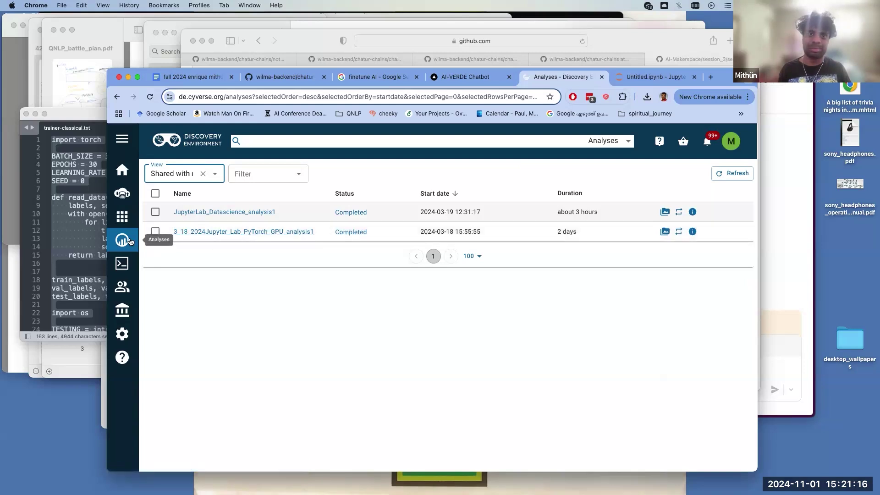
- Open the shared Jupyter Lab PyTorch GPU analysis and choose Relaunch
left_click(191, 233)
left_click(192, 232)
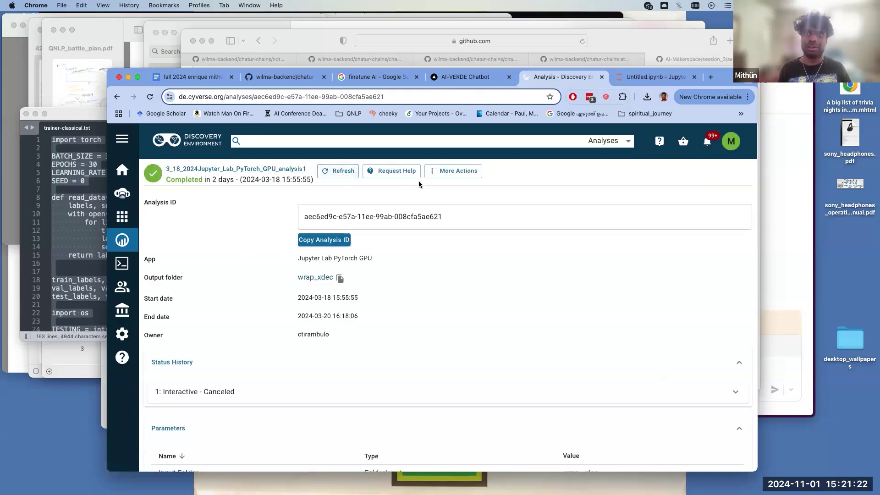
left_click(436, 170)
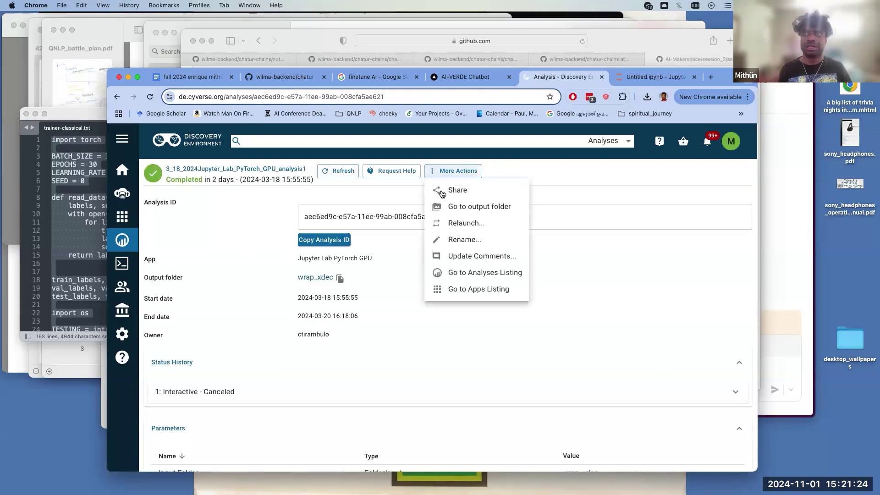
left_click(454, 221)
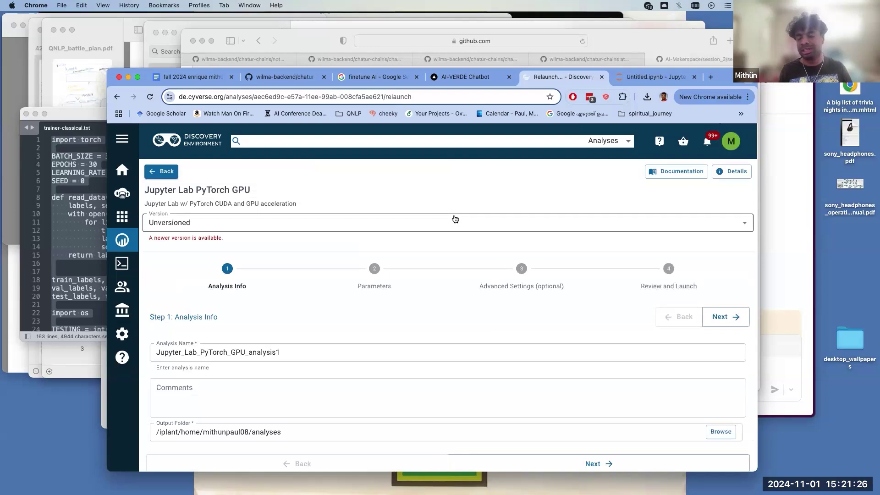
- Set the version to cuda12-latest, launch the analysis and open its JupyterLab session
left_click(363, 224)
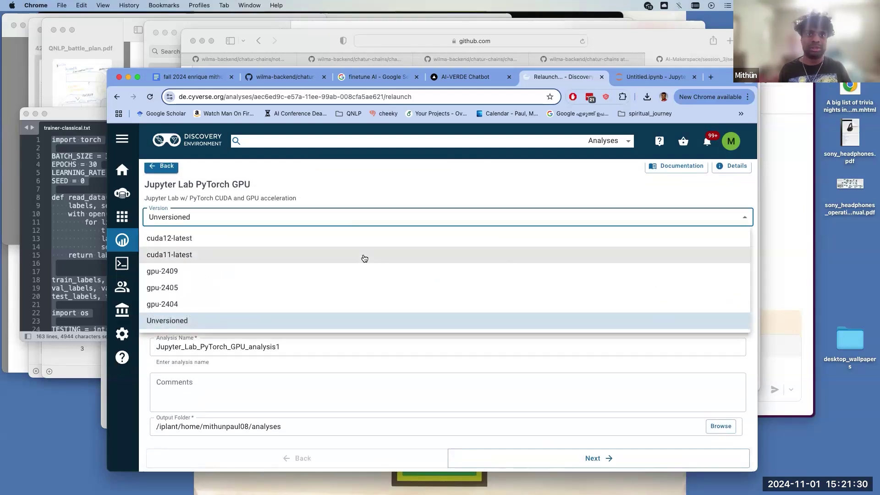
left_click(364, 244)
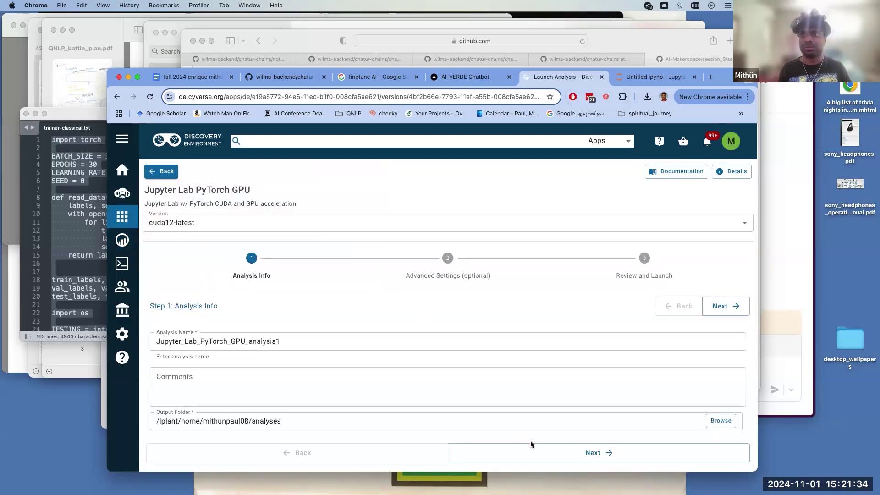
left_click(527, 449)
scroll(527, 444, "down", 3)
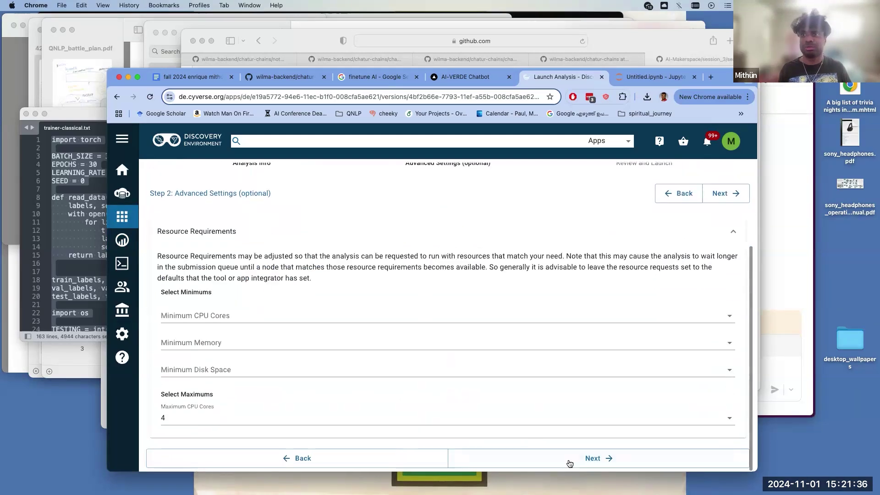
left_click(590, 456)
left_click(604, 405)
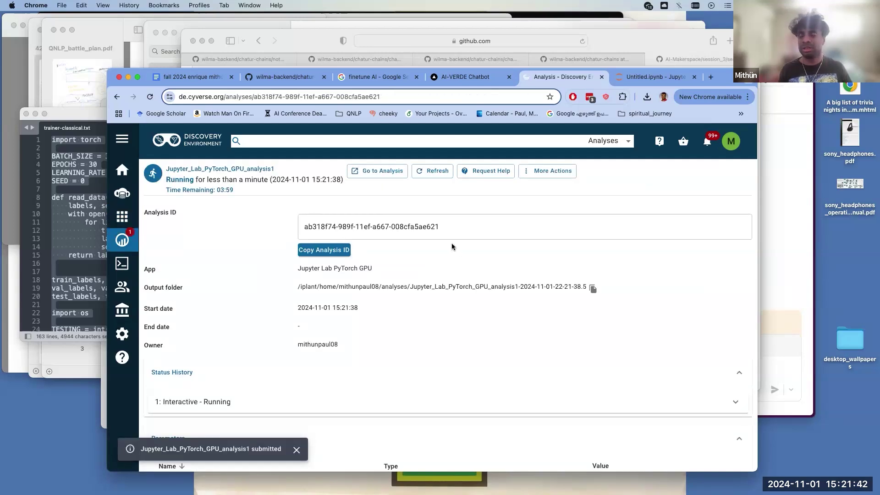
left_click(387, 175)
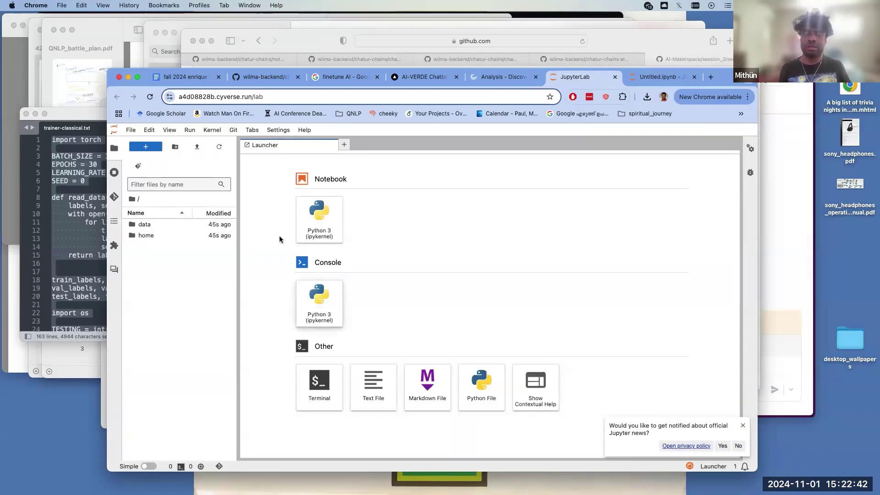
- Create a new Python 3 notebook, Untitled2.ipynb, in the home user folder's chatur directory
double_click(162, 239)
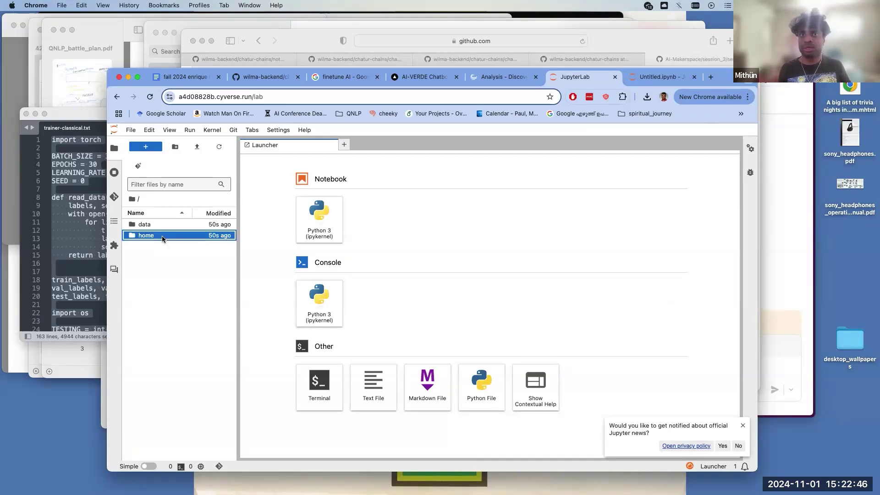
left_click(167, 226)
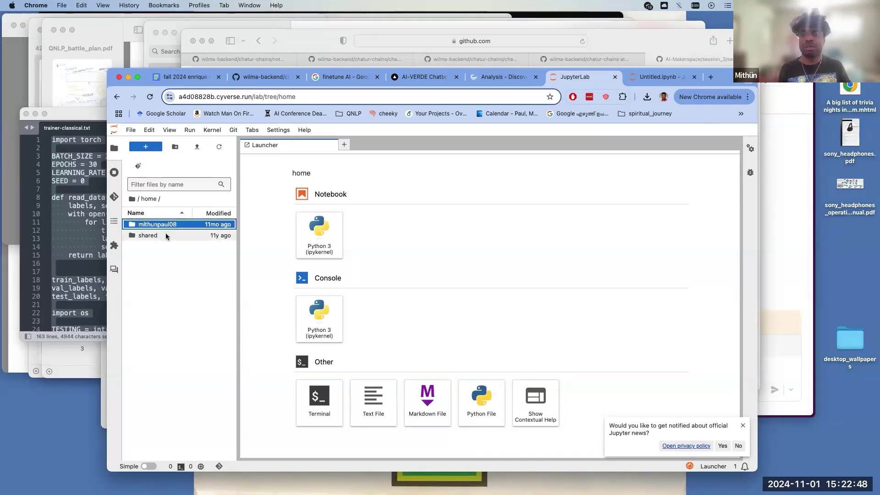
double_click(168, 225)
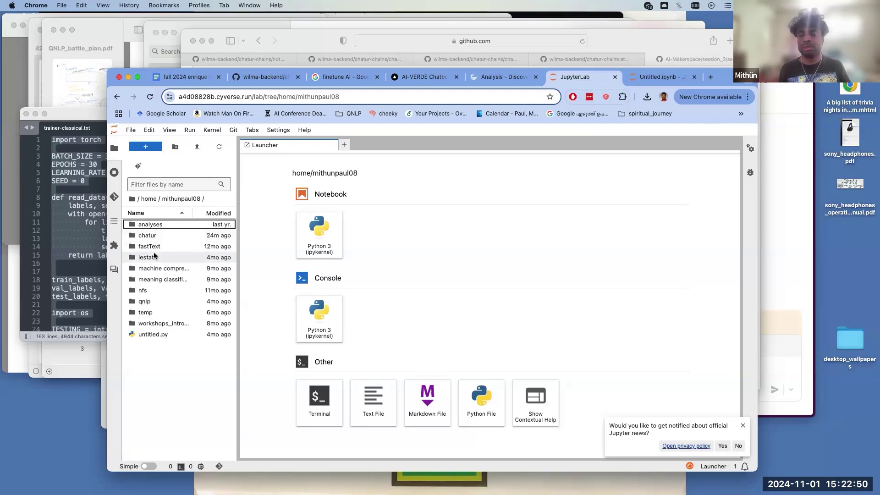
double_click(159, 237)
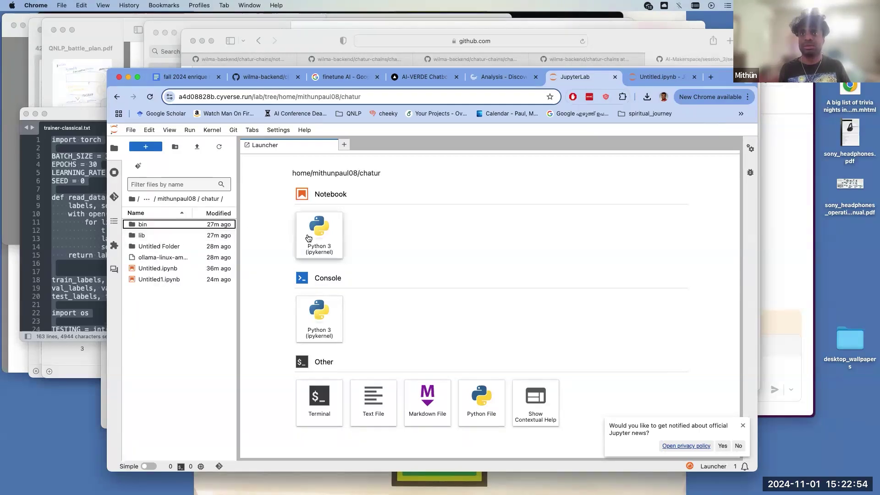
left_click(318, 247)
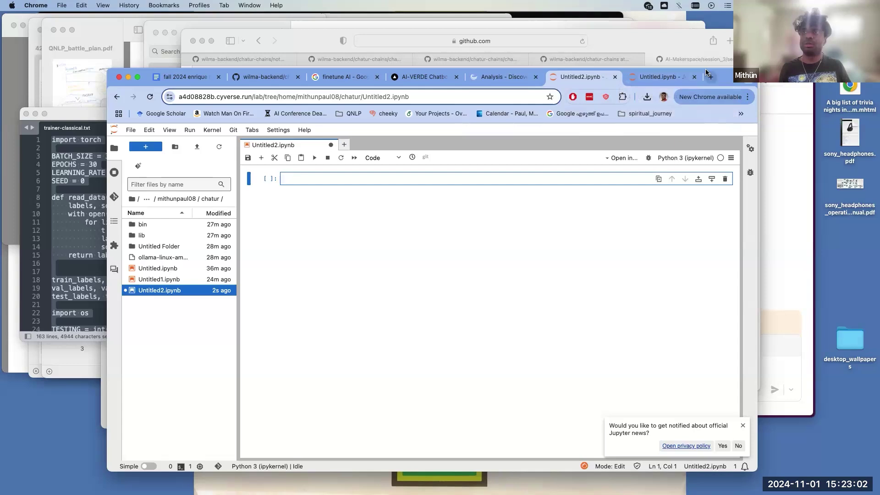
- Reposition the browser window and switch to the 'finetune AI' Google Images results
left_click_drag(716, 84, 689, 78)
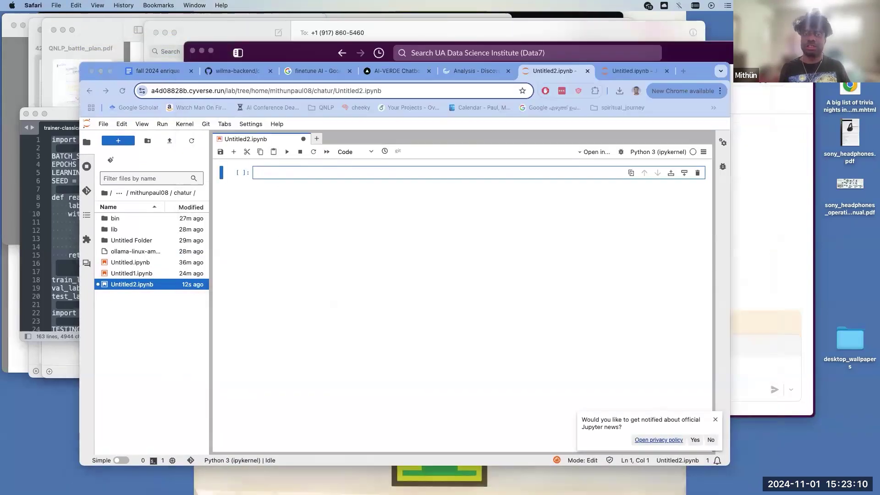
left_click(536, 265)
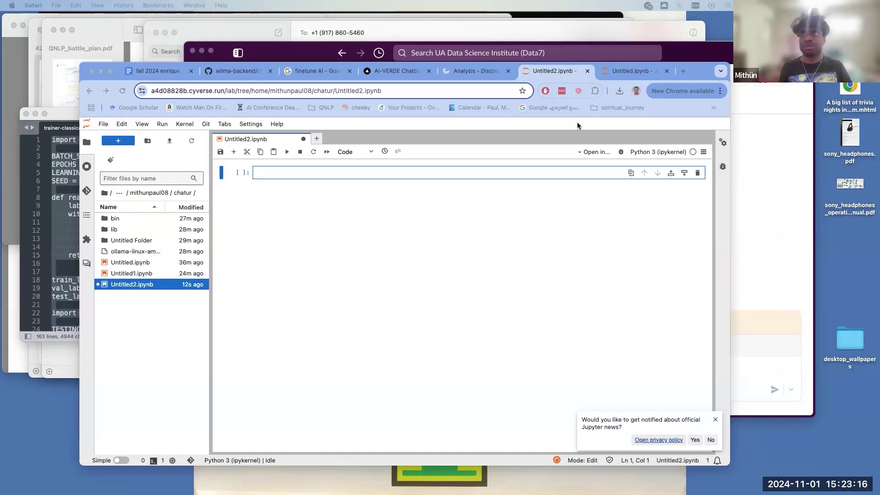
left_click_drag(695, 71, 673, 80)
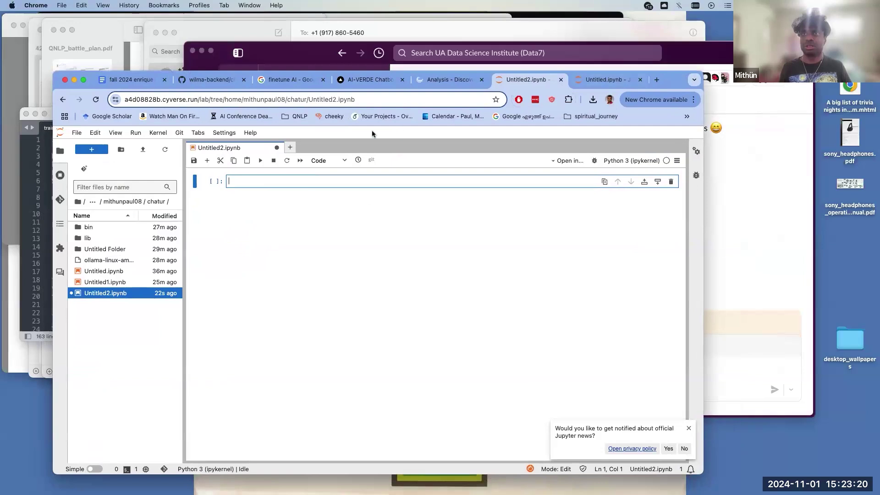
left_click(303, 81)
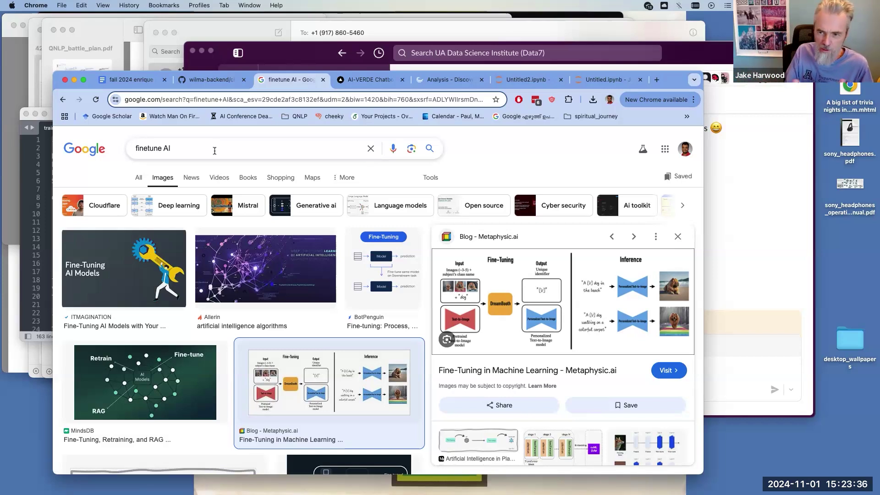
- Open Metaphysic.ai's 'Fine-Tuning in Machine Learning' article from the finetune AI image preview in a new tab
left_click(214, 150)
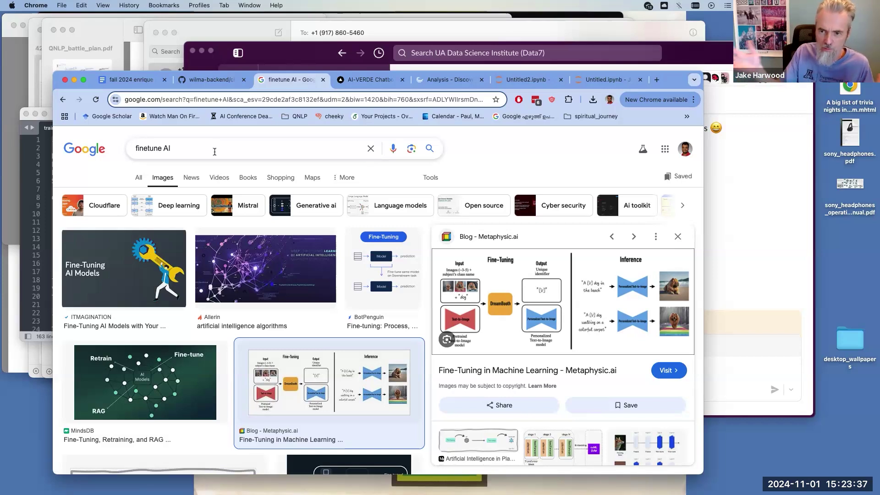
left_click(72, 171)
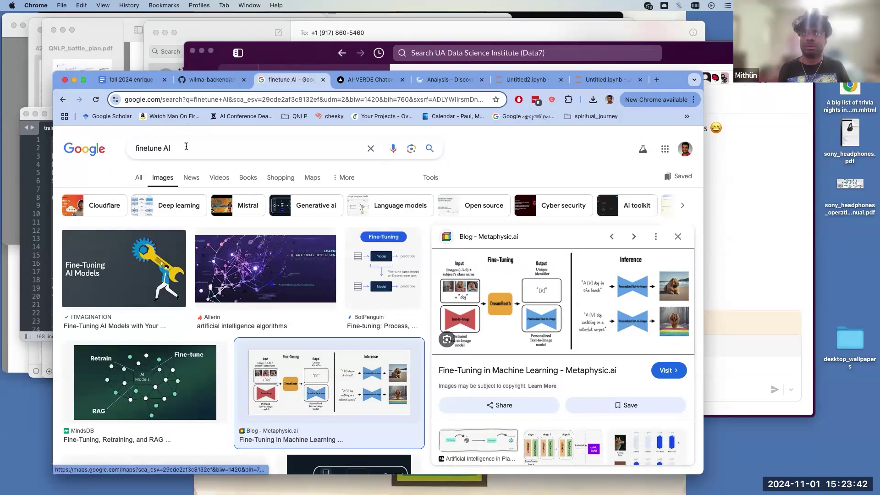
double_click(141, 149)
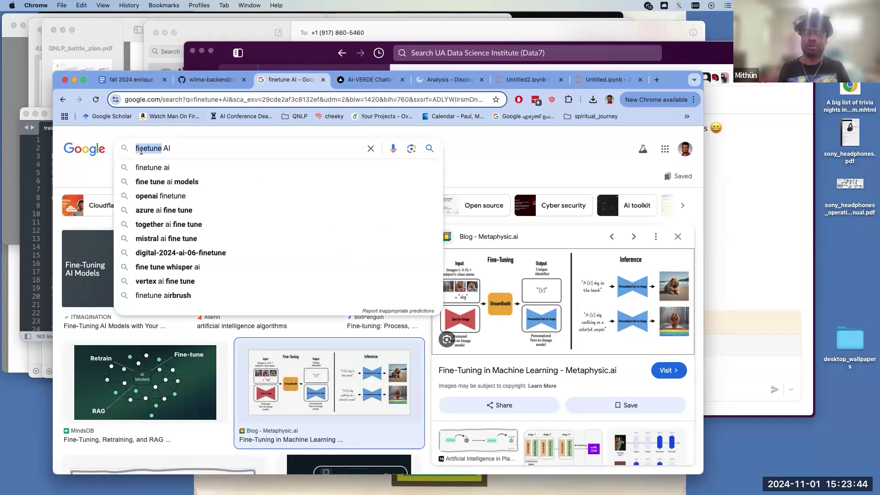
left_click(100, 161)
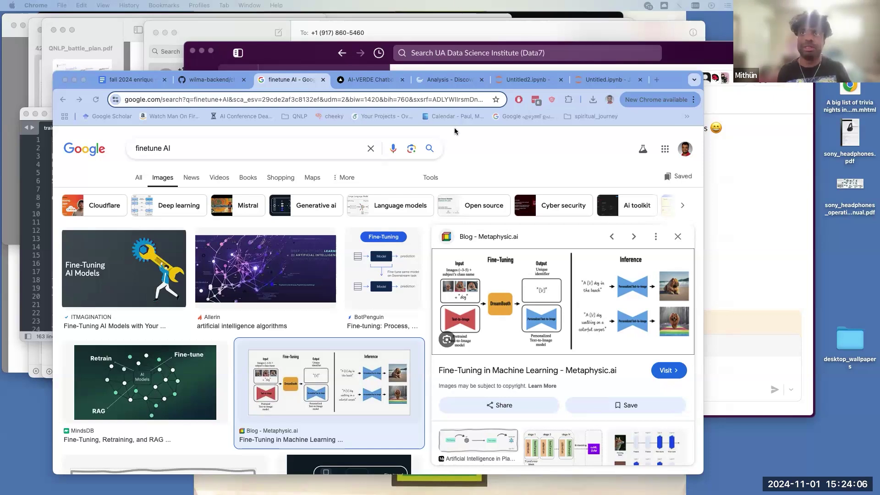
left_click(480, 164)
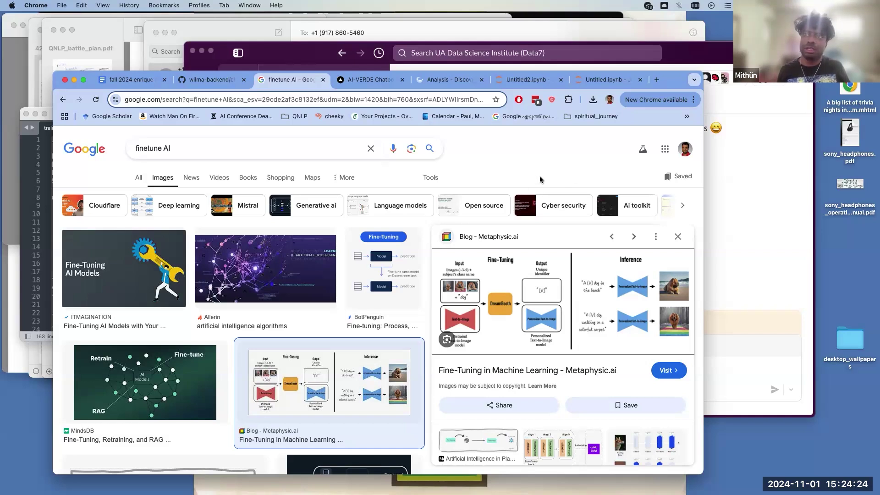
left_click(498, 299)
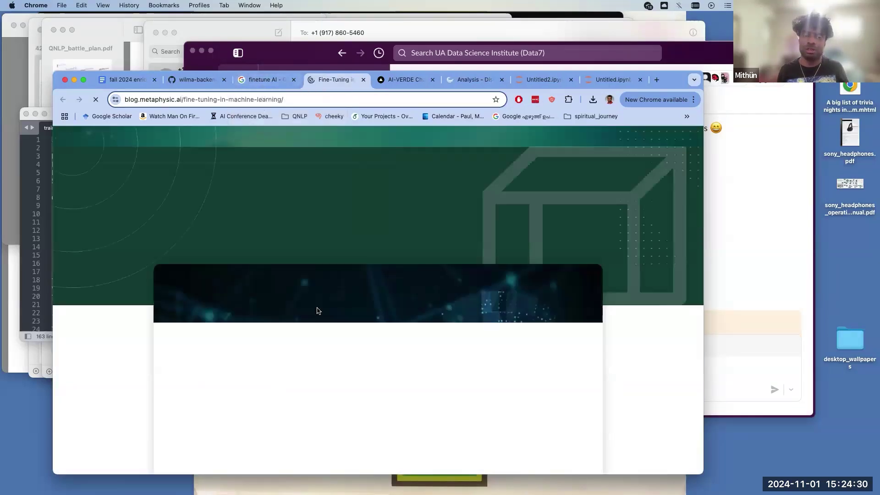
- Skim down the Metaphysic.ai fine-tuning article, then return to the finetune AI Google Images results
scroll(318, 311, "down", 15)
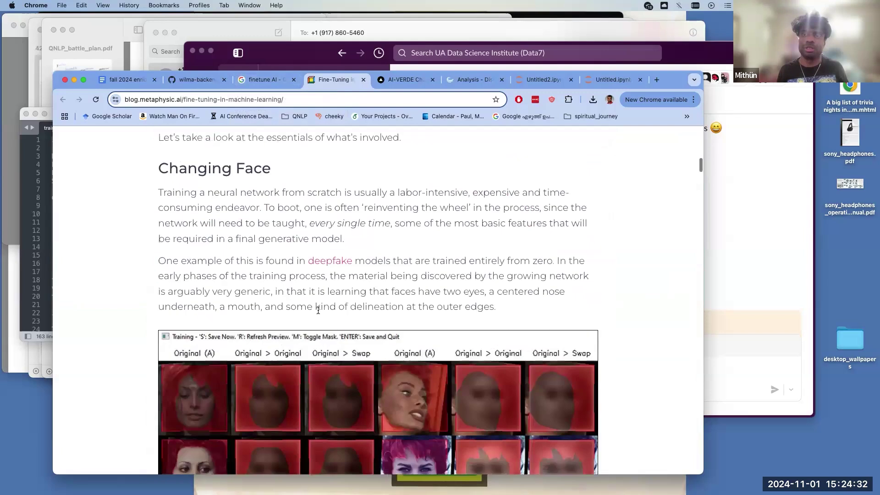
scroll(318, 310, "down", 9)
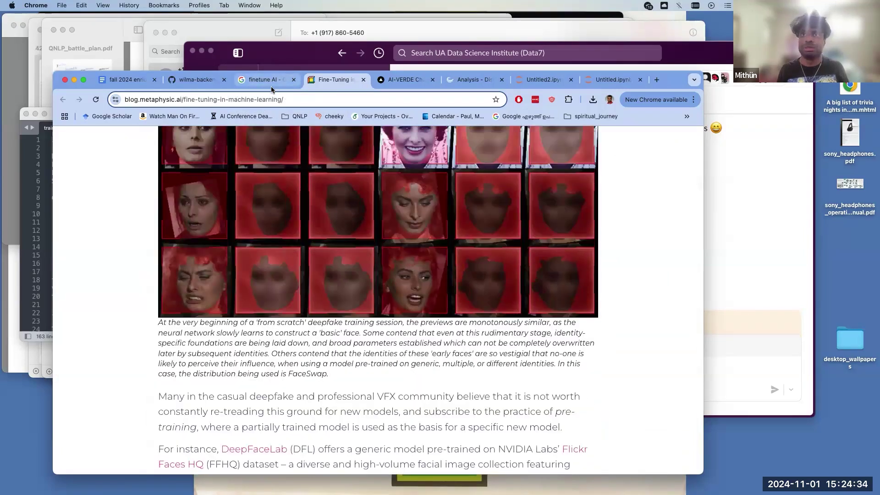
left_click(266, 80)
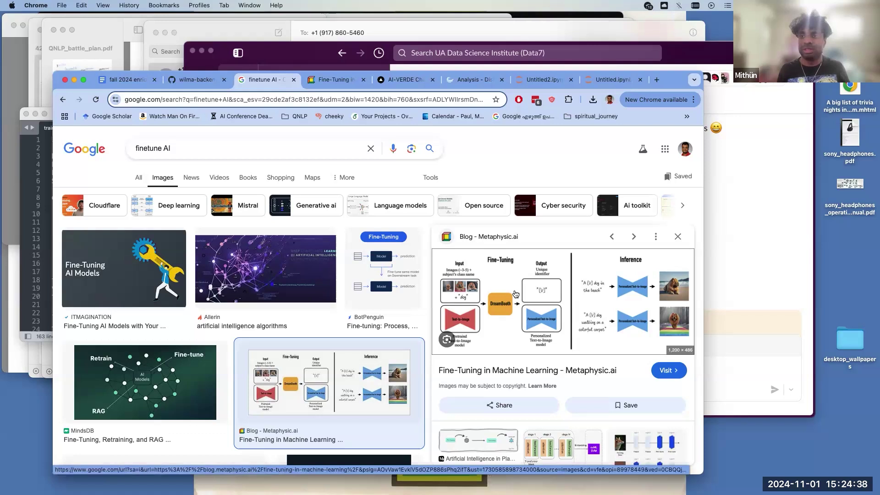
scroll(515, 294, "down", 1)
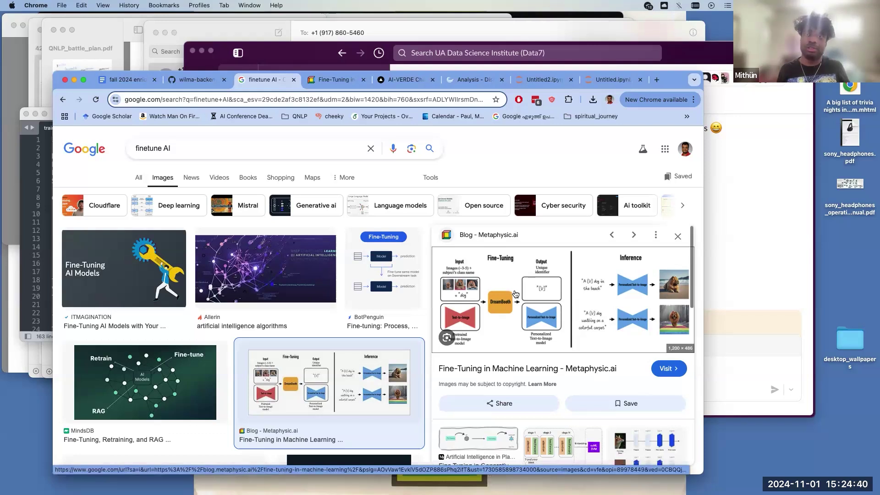
scroll(515, 293, "up", 1)
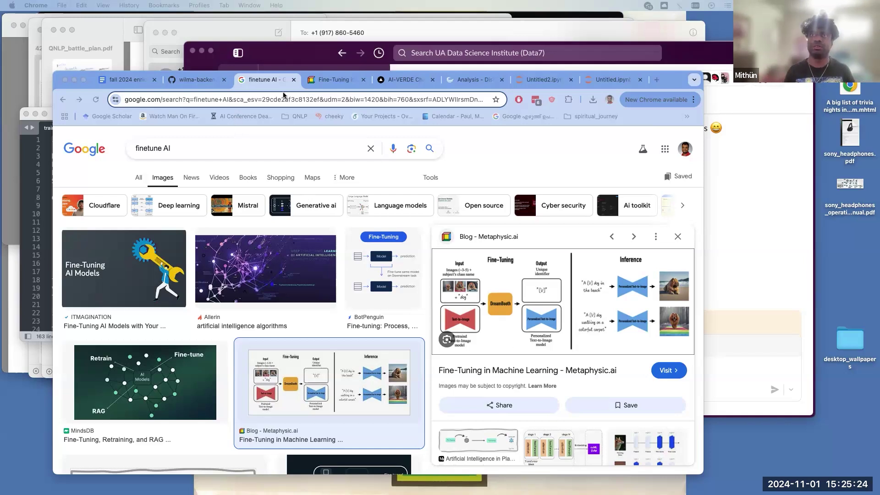
left_click(326, 80)
left_click(389, 80)
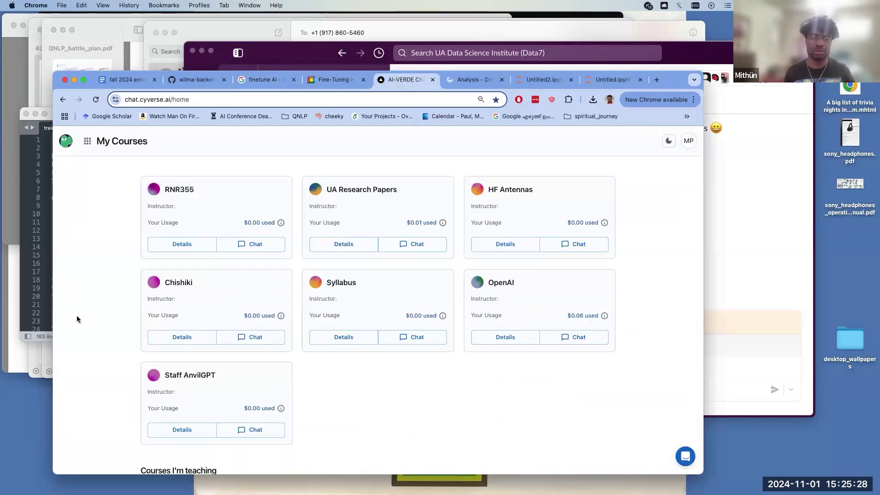
scroll(89, 319, "down", 1)
scroll(102, 322, "down", 5)
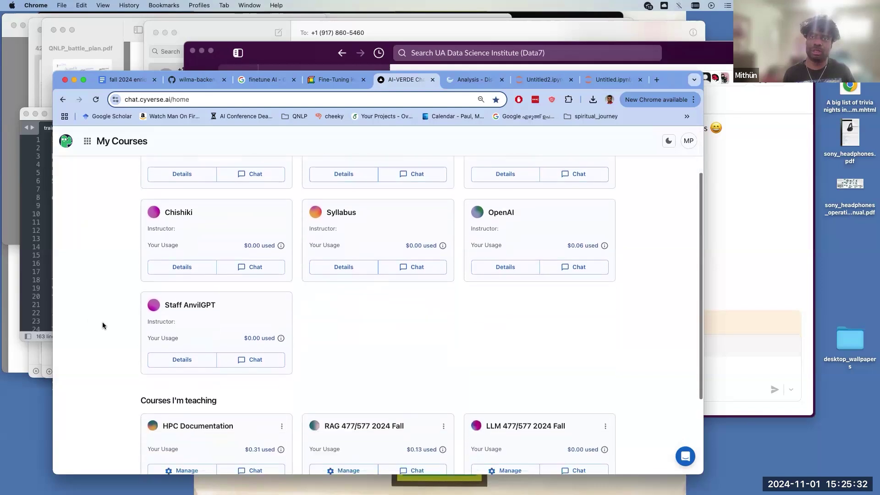
scroll(103, 323, "up", 5)
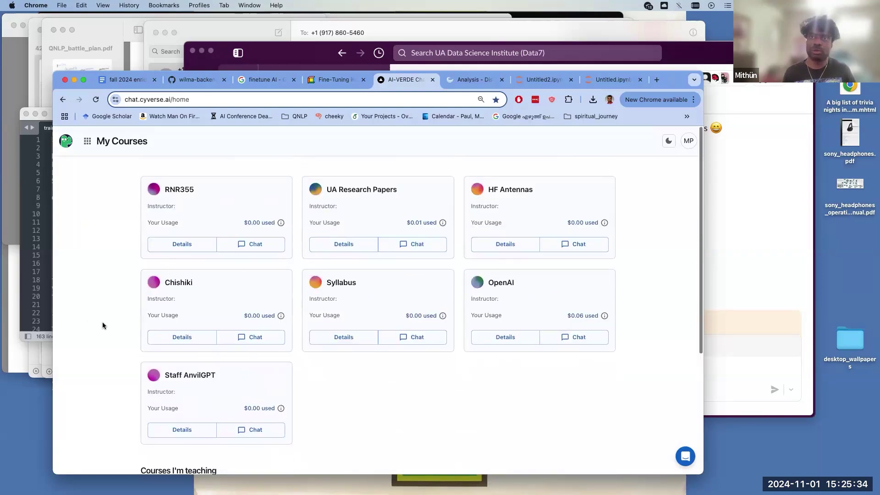
scroll(103, 325, "down", 5)
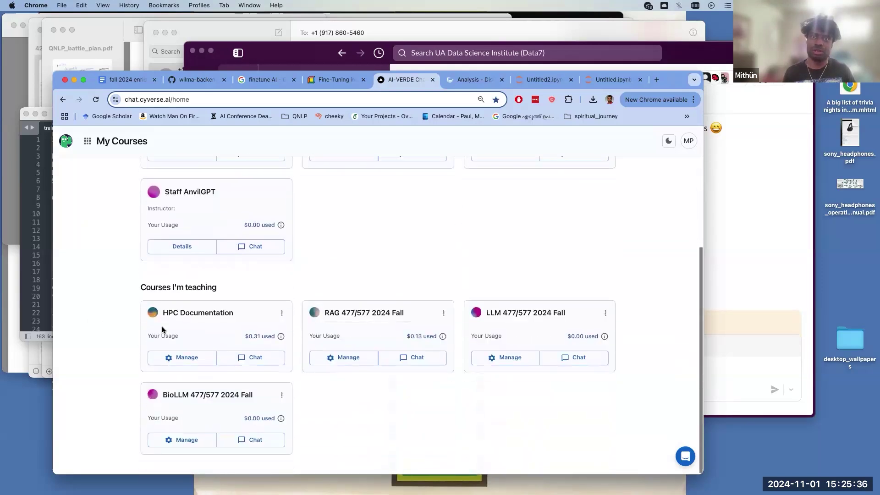
left_click_drag(240, 312, 159, 315)
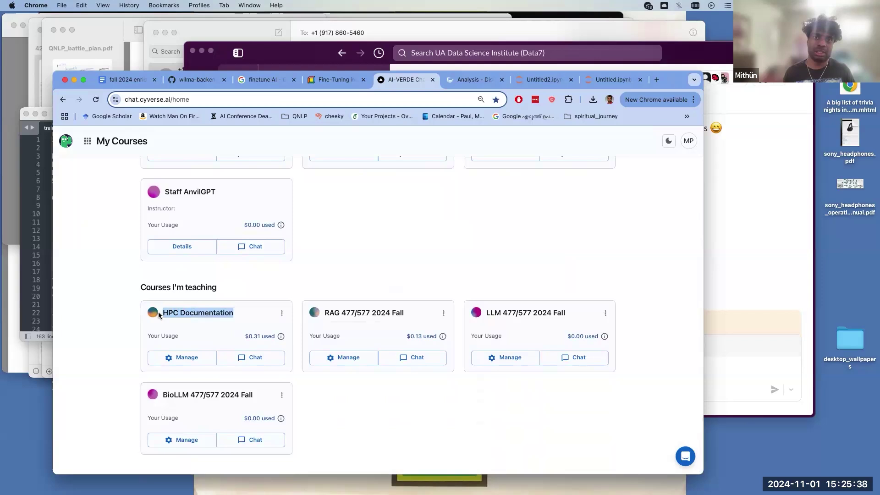
left_click(111, 328)
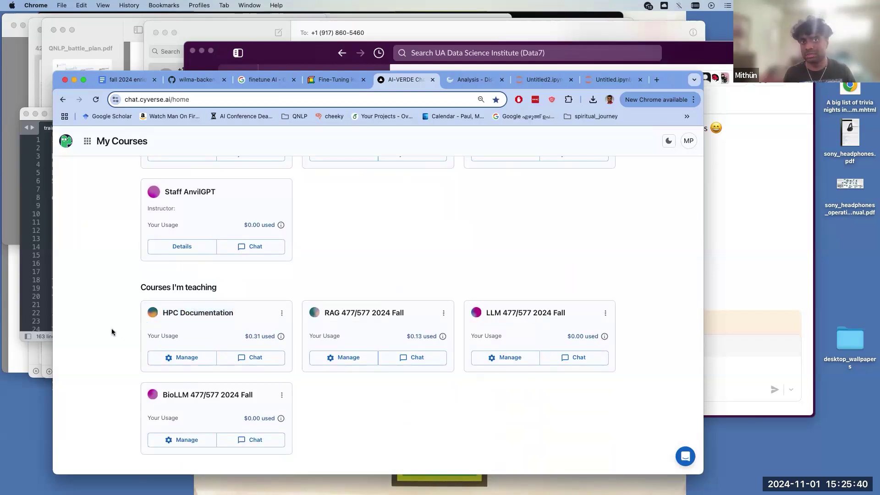
left_click_drag(236, 312, 163, 313)
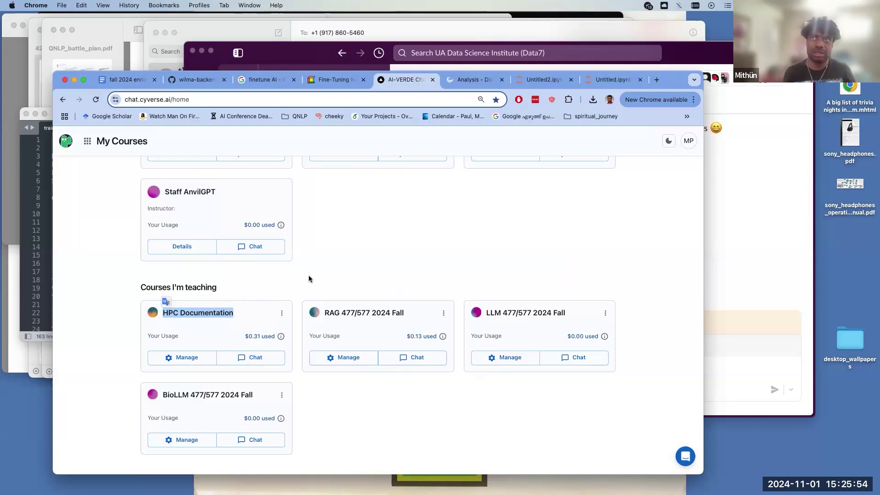
- Back on the finetune AI results, preview MindsDB's fine-tuning vs retraining vs RAG image
left_click(332, 80)
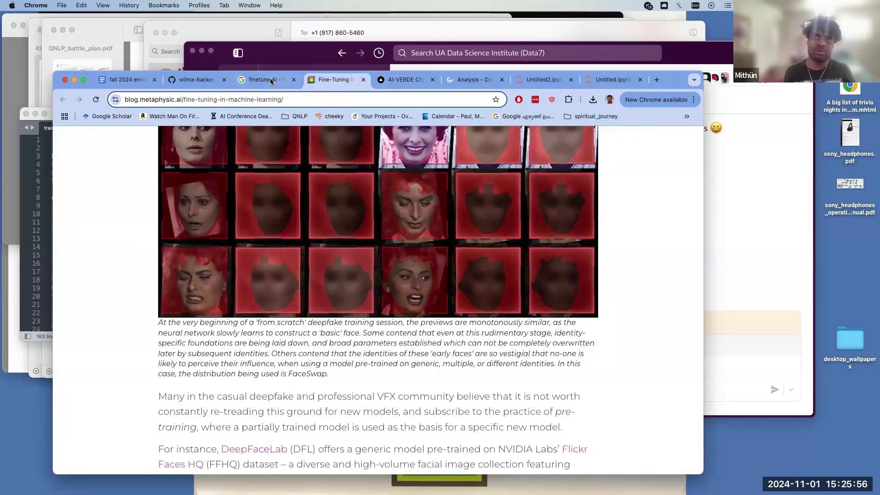
left_click(273, 81)
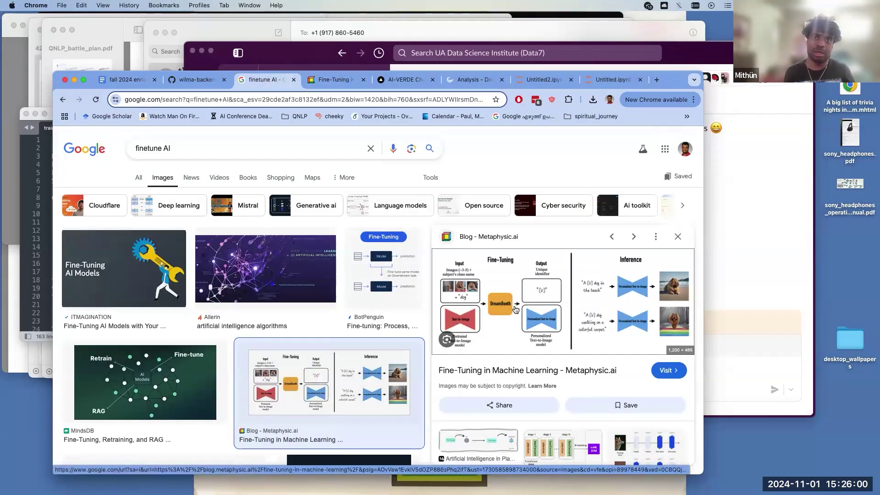
scroll(205, 389, "down", 1)
left_click(200, 384)
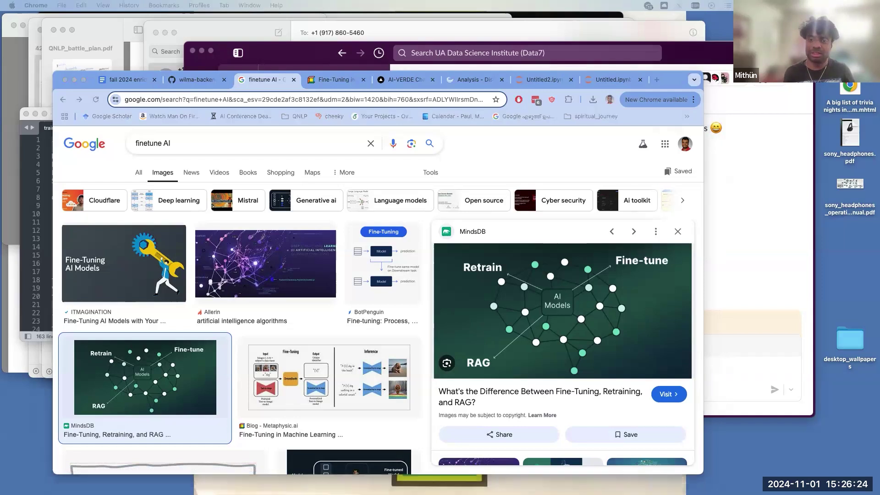
left_click(568, 237)
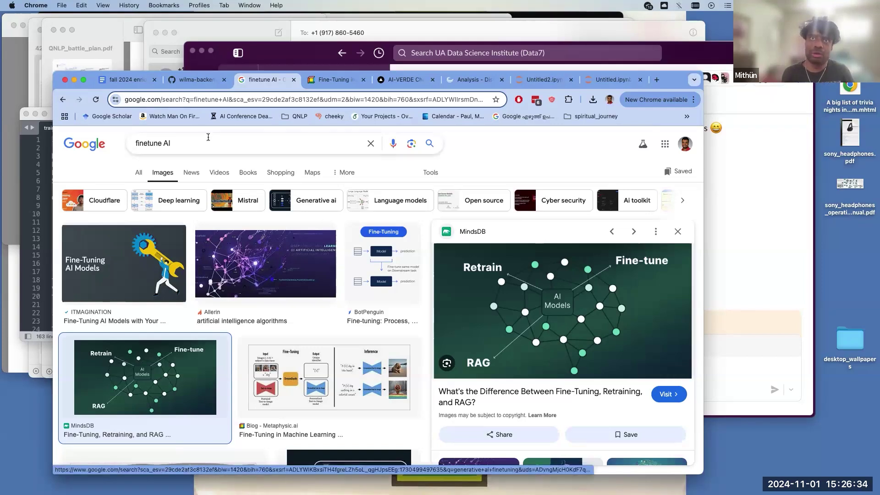
- Replace 'finetune' with 'RAG', search RAG AI images, and preview Medium's RAG introduction diagram
double_click(153, 142)
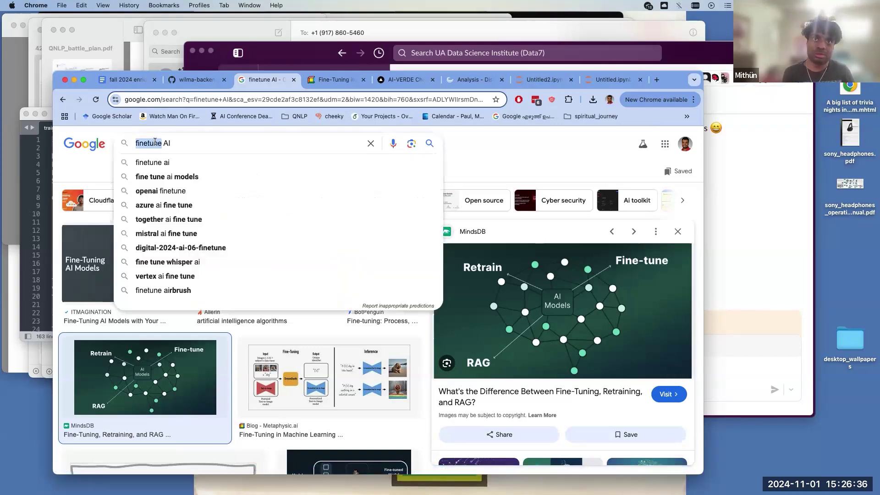
type("RAG")
key("Return")
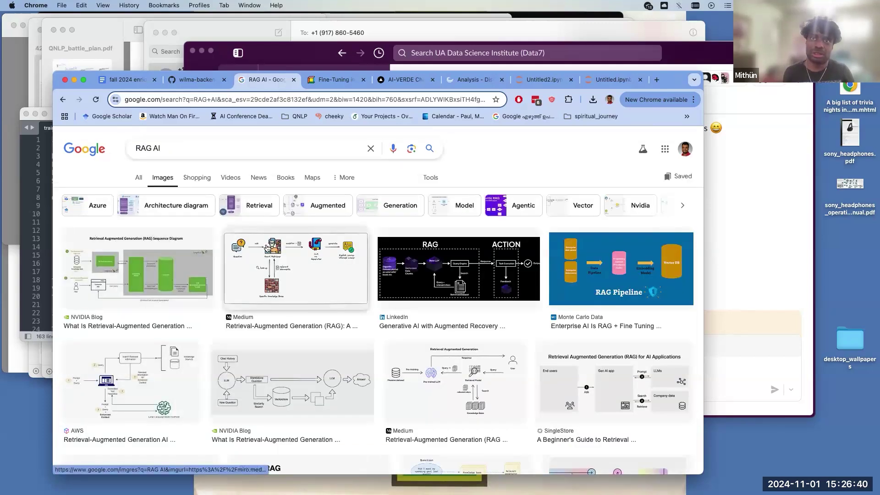
left_click(271, 258)
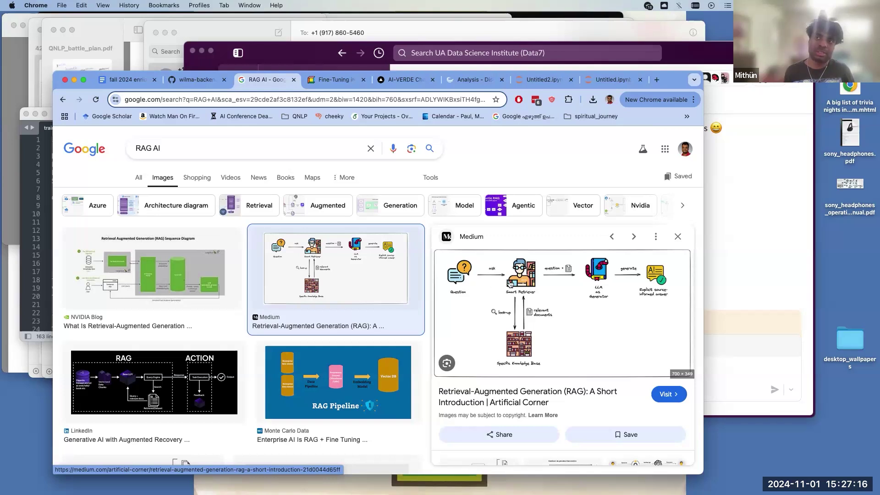
- Select the UA Research Papers course title text on the AI-VERDE My Courses page
left_click(397, 80)
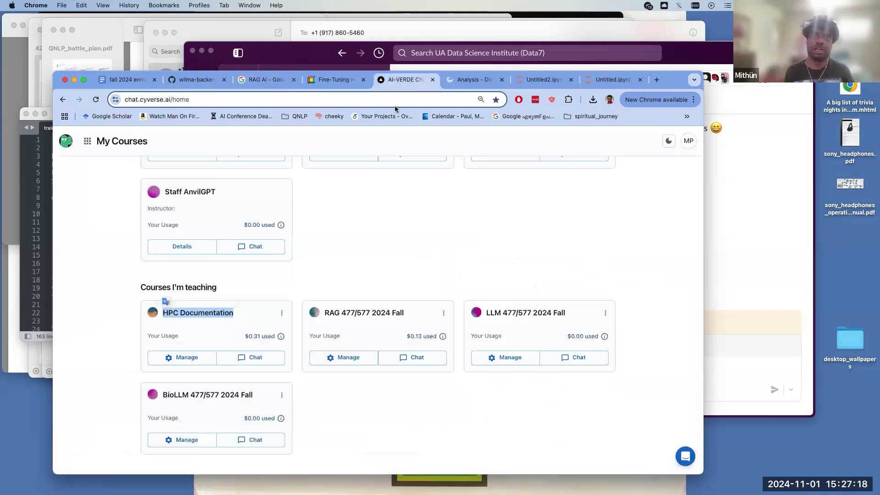
scroll(354, 284, "up", 5)
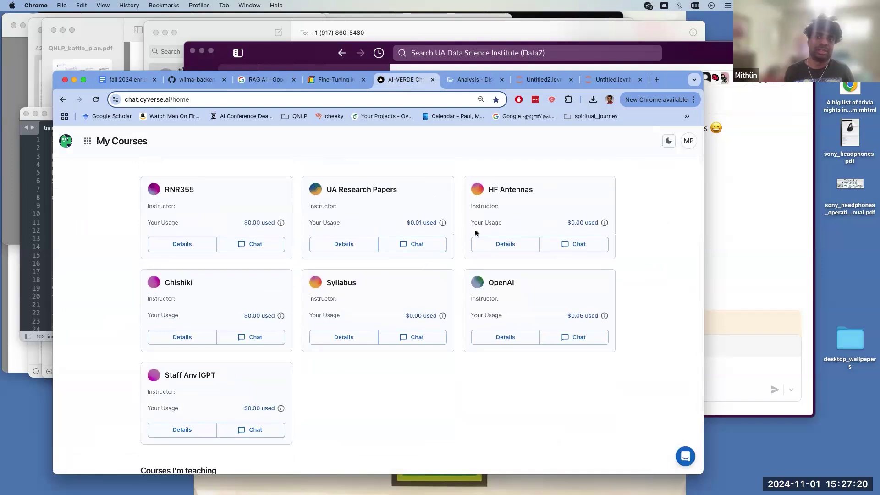
left_click_drag(341, 184, 400, 197)
left_click(345, 200)
left_click(399, 189)
triple_click(340, 189)
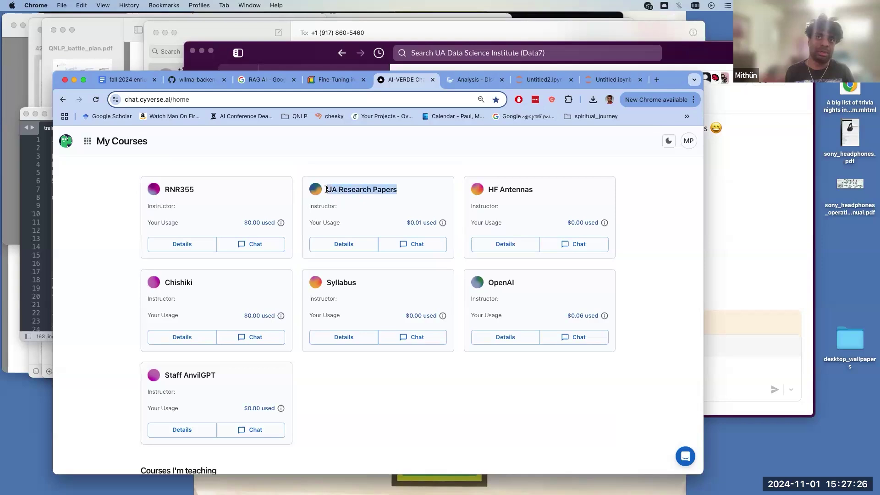
left_click(402, 178)
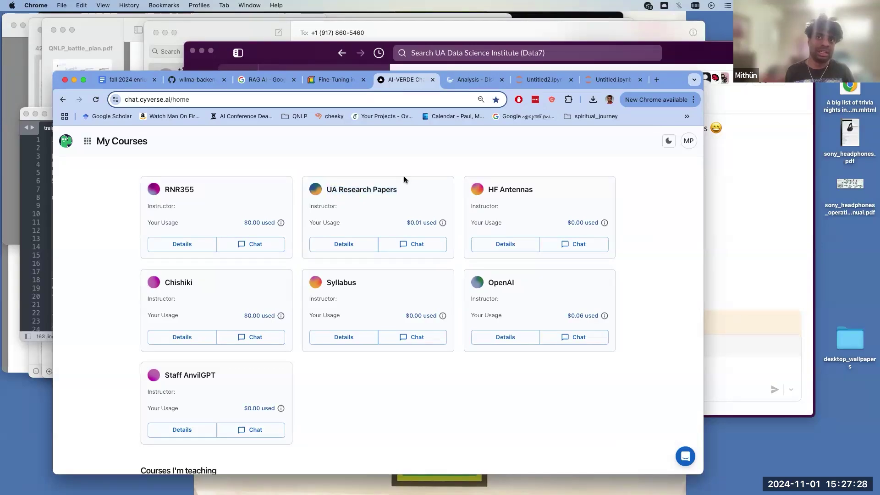
left_click_drag(400, 185, 325, 188)
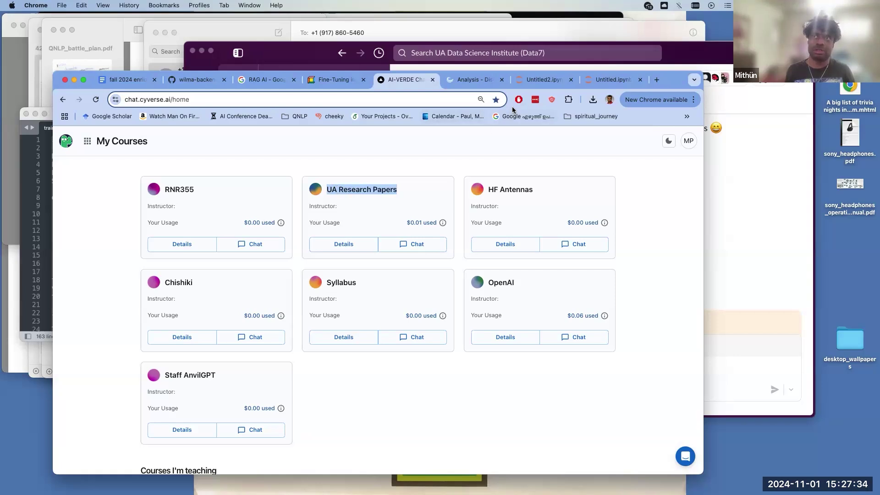
- Paste '!pip install chatur-chains' into Untitled2.ipynb's empty cell and return to the RAG AI results
left_click(523, 83)
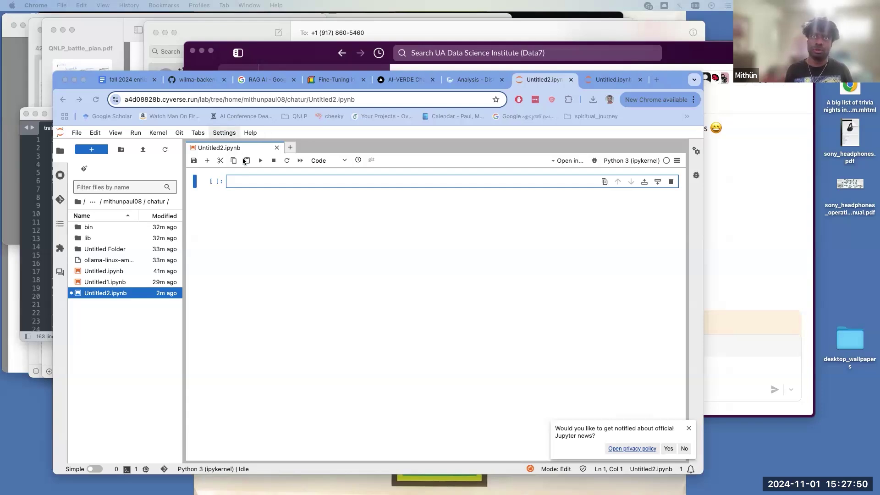
left_click(245, 181)
type("!pip install chatur-chains")
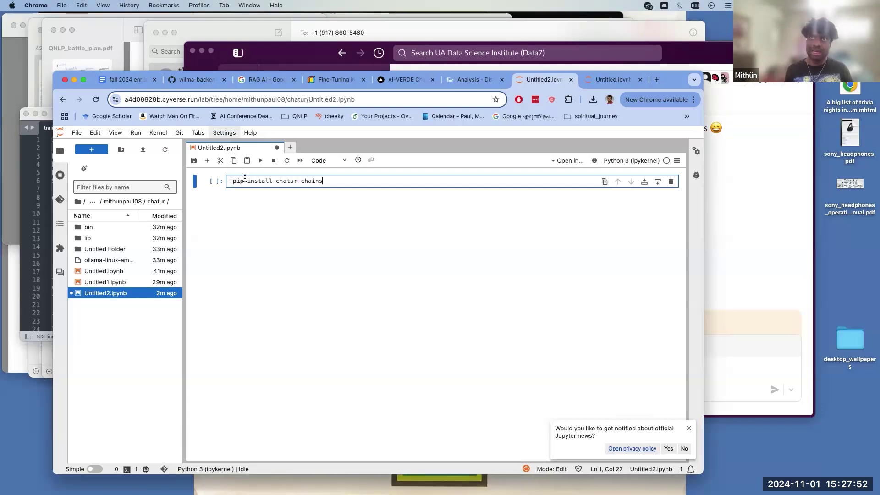
left_click(265, 79)
- Search Google Images for 'langchain' and preview the LangChain Ecosystem image
key("super+a")
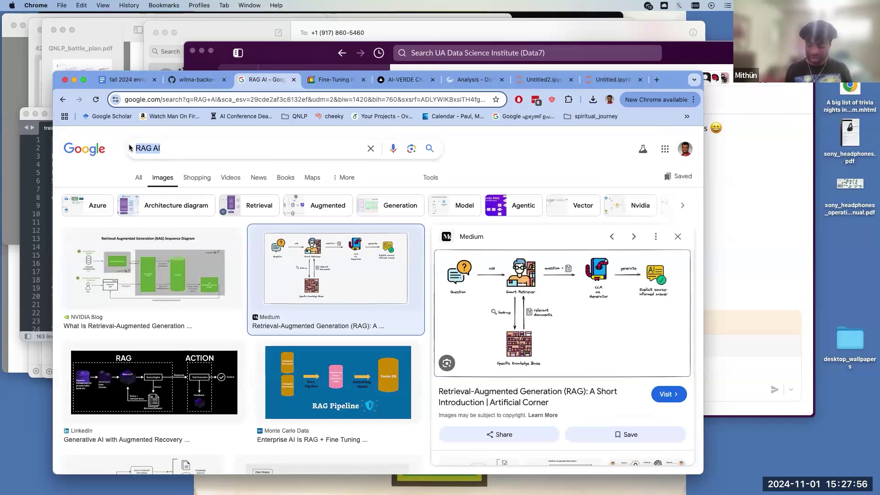
type("la")
type("ngchain")
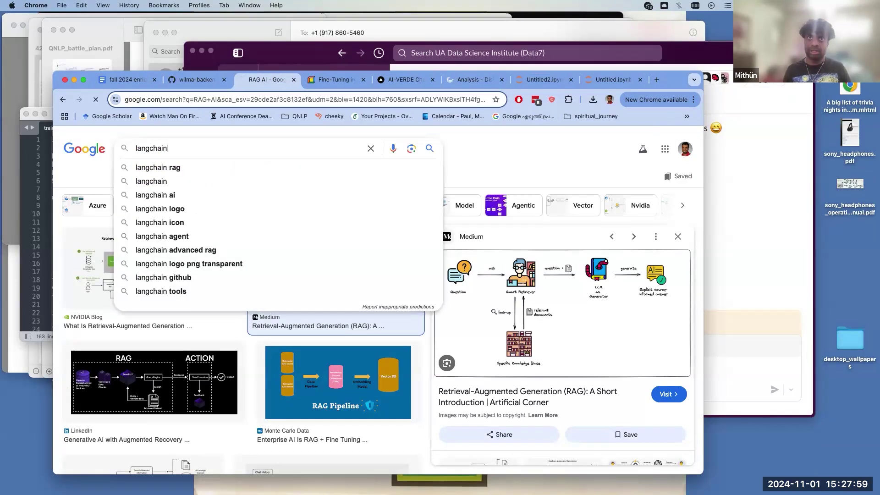
key("Return")
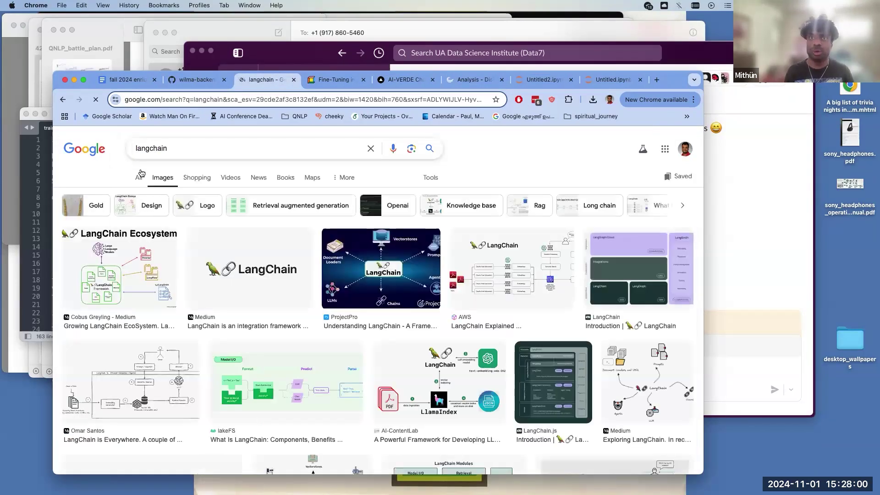
left_click(137, 253)
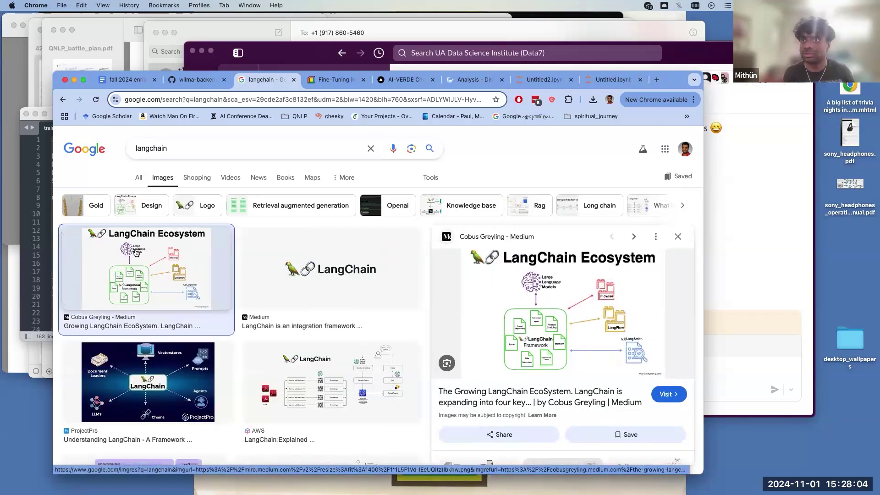
- Open Medium's 'The Growing LangChain EcoSystem' article and scroll through it
left_click(521, 312)
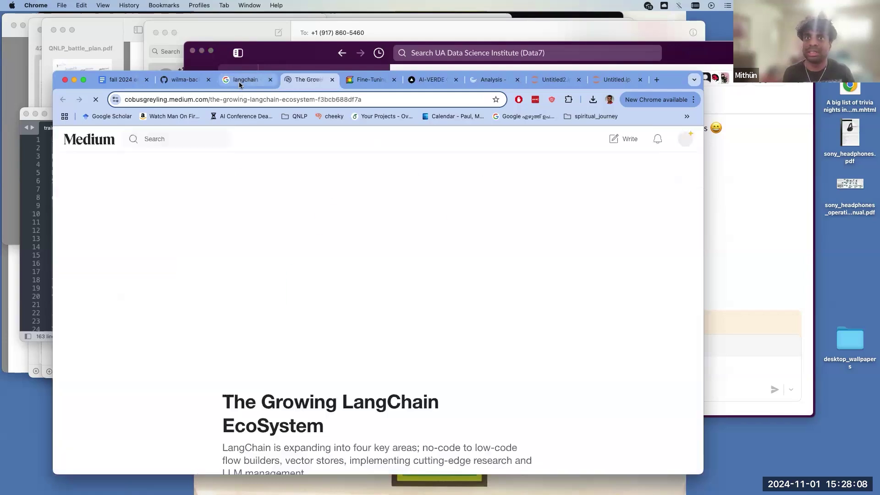
scroll(289, 232, "down", 1)
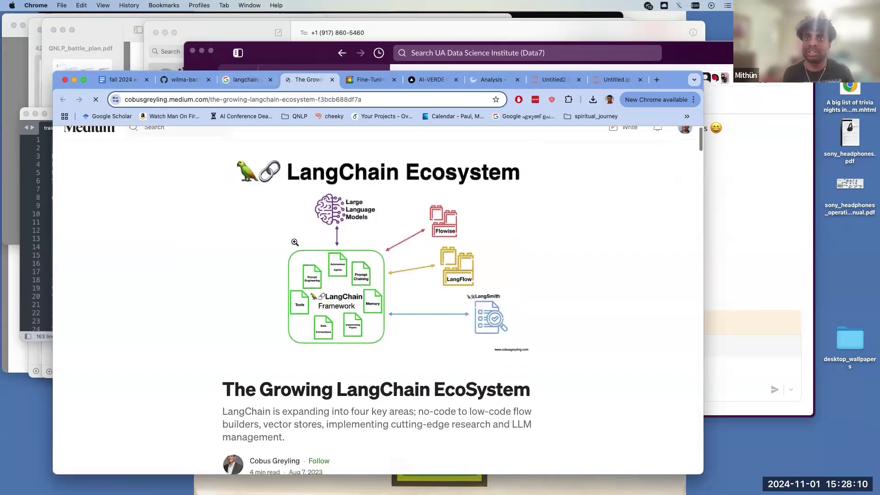
scroll(313, 290, "down", 2)
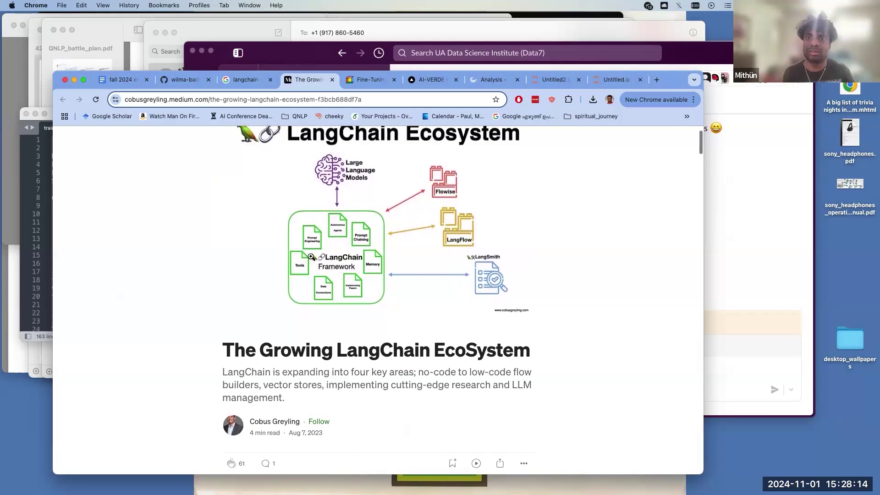
scroll(311, 257, "down", 5)
scroll(311, 257, "down", 9)
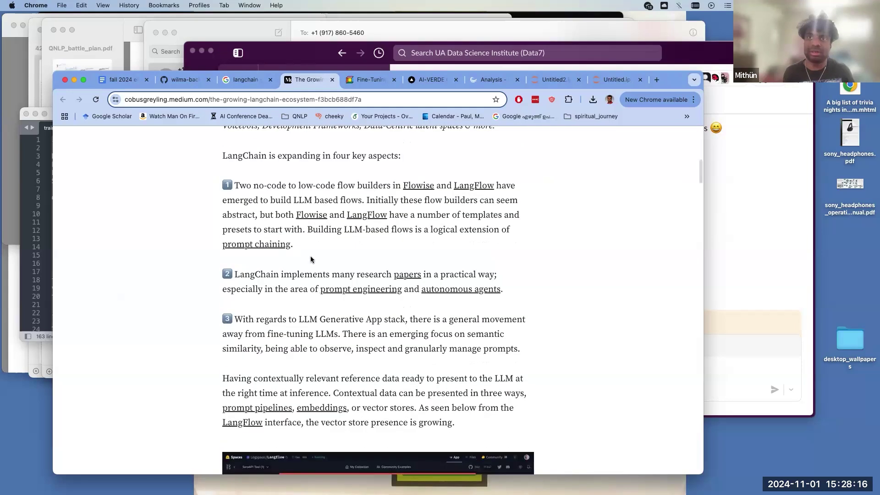
scroll(311, 257, "down", 7)
scroll(311, 256, "up", 20)
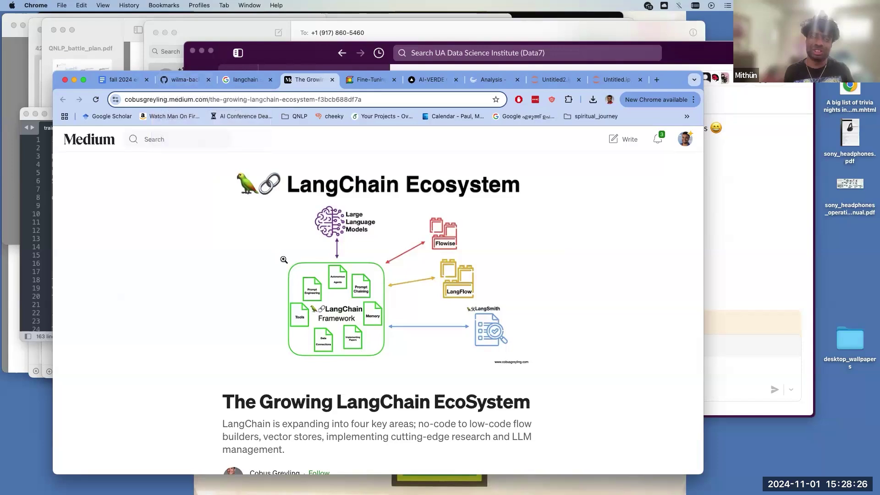
- Cycle through the serve.py, AI-VERDE, fine-tuning blog and Medium tabs to the langchain results
left_click(194, 81)
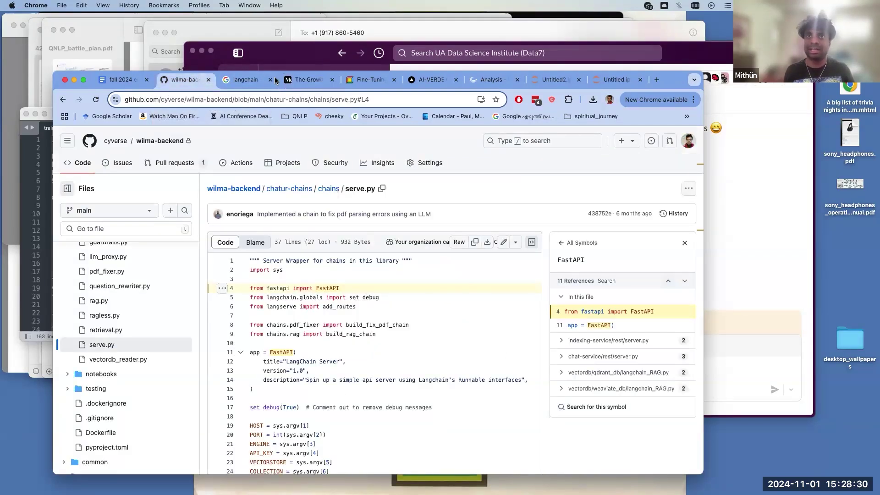
left_click(425, 84)
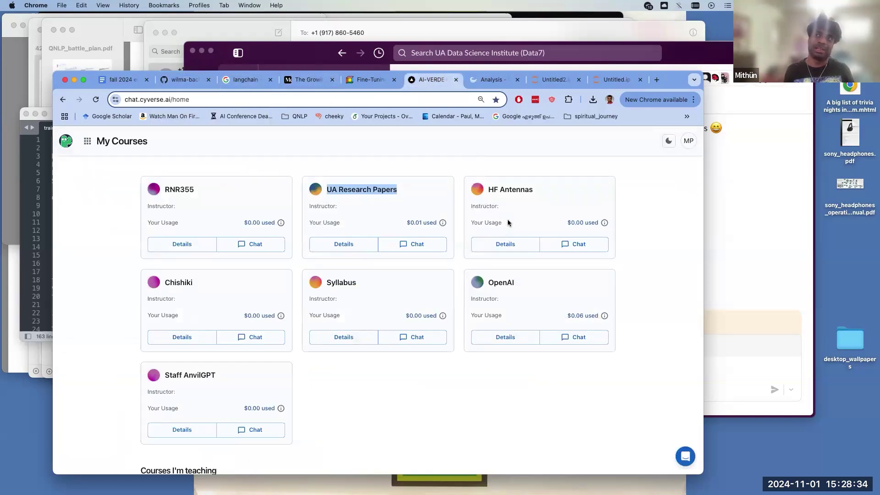
left_click(373, 84)
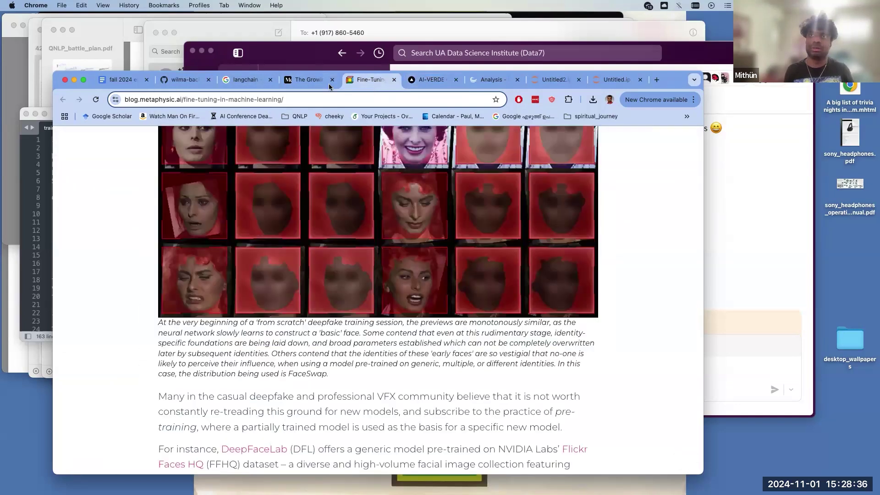
left_click(310, 86)
left_click(237, 86)
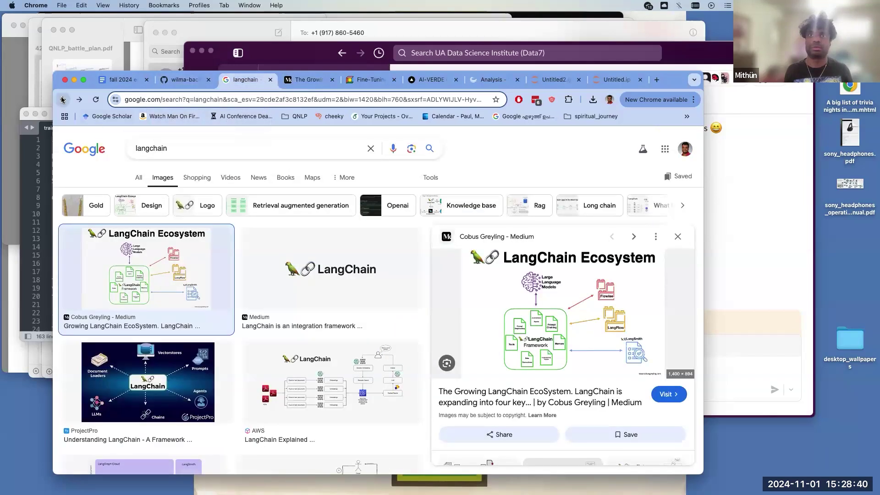
- Go back to the RAG AI results, open Medium's RAG introduction article, then return to Untitled2.ipynb
left_click(63, 100)
left_click(63, 99)
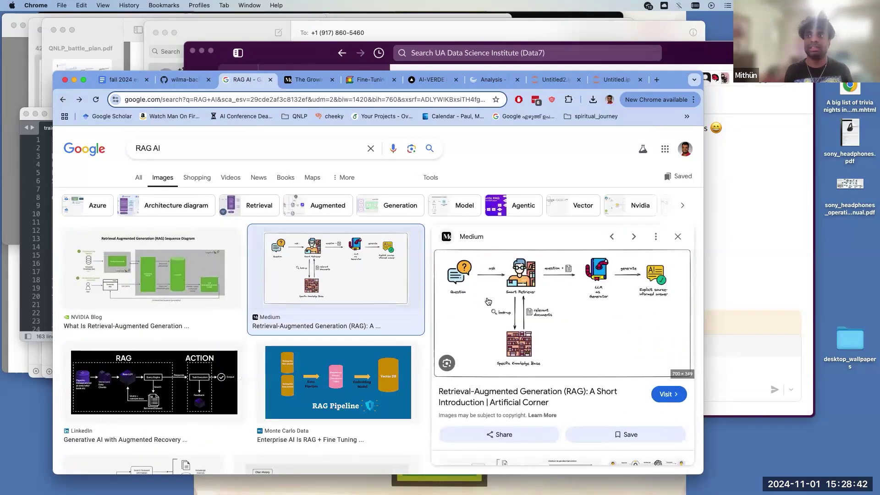
left_click(488, 301)
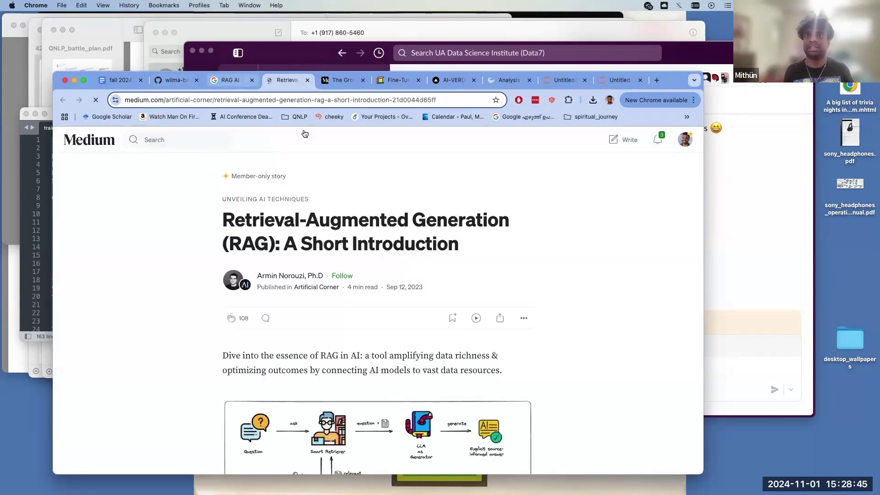
left_click(242, 80)
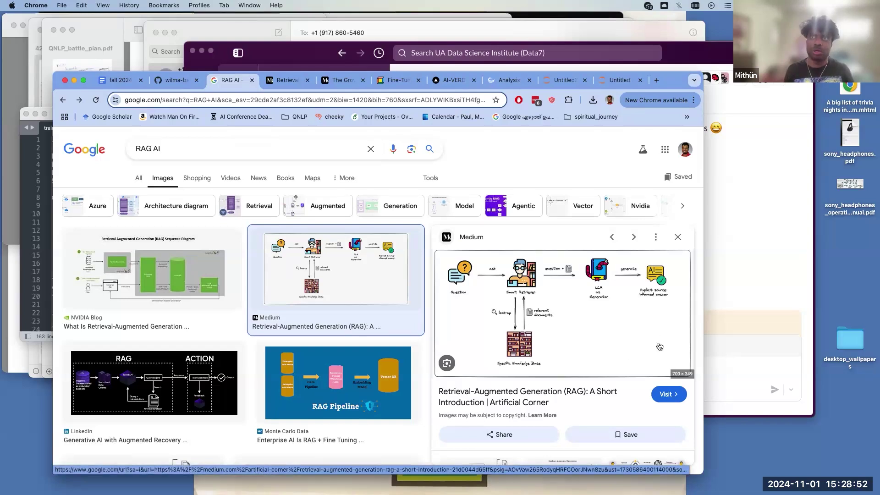
left_click(563, 82)
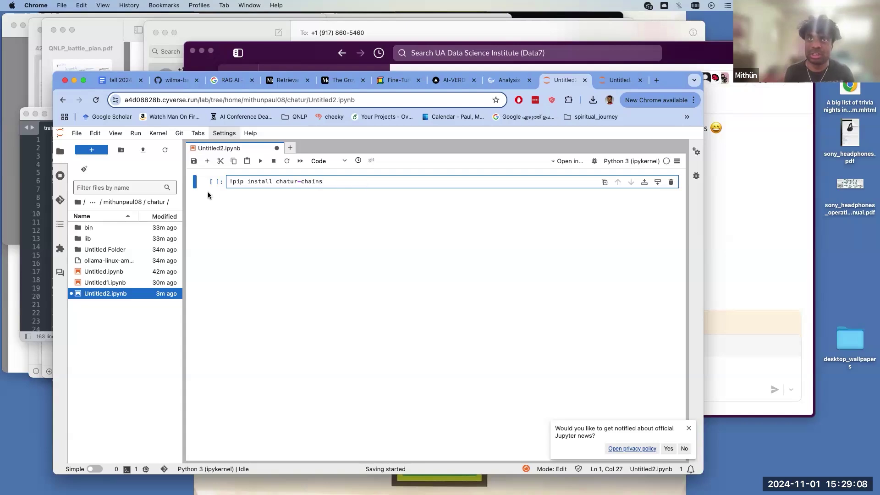
- Run the '!pip install chatur-chains' cell, then clear its installation output
left_click(261, 160)
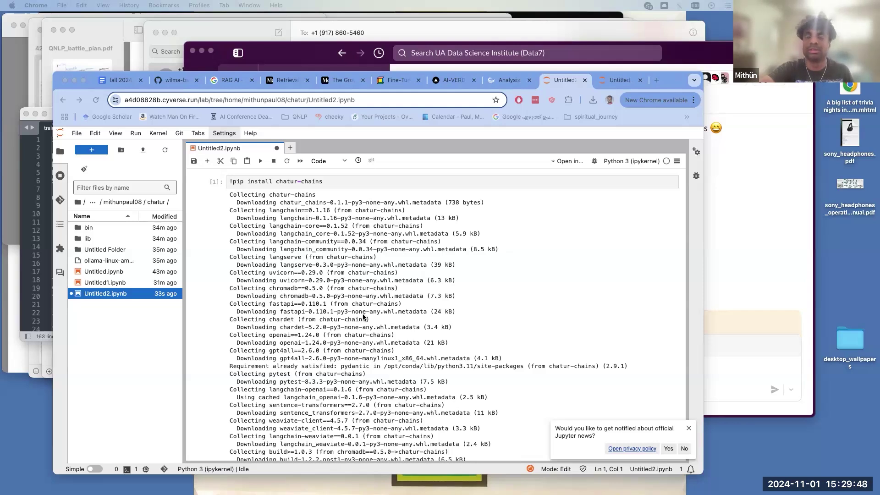
right_click(209, 294)
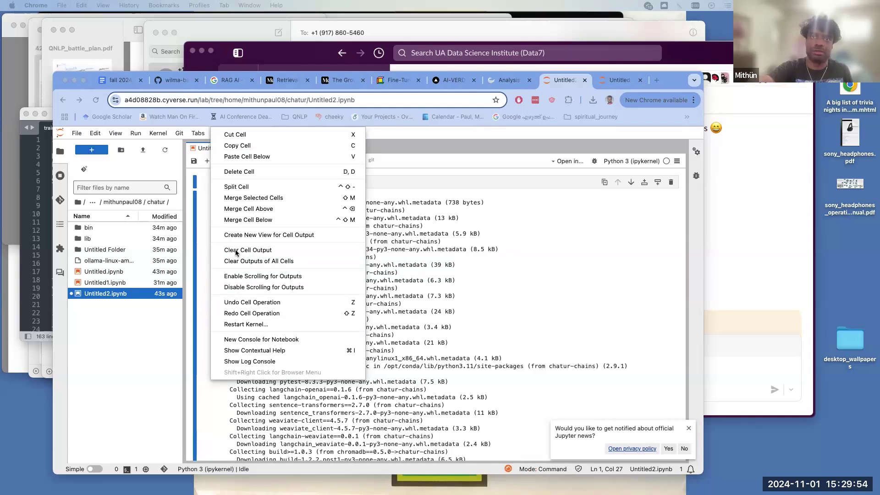
left_click(268, 251)
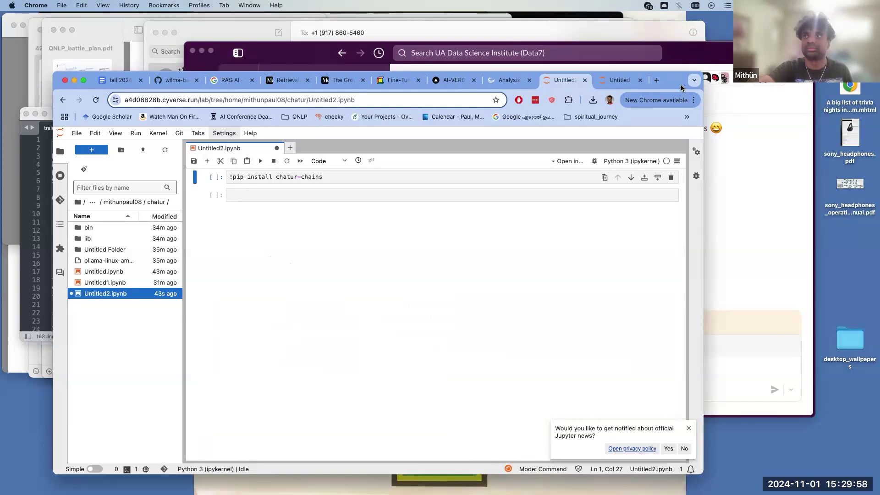
mouse_move(681, 88)
left_mouse_down()
mouse_move(752, 195)
mouse_move(681, 89)
left_mouse_up()
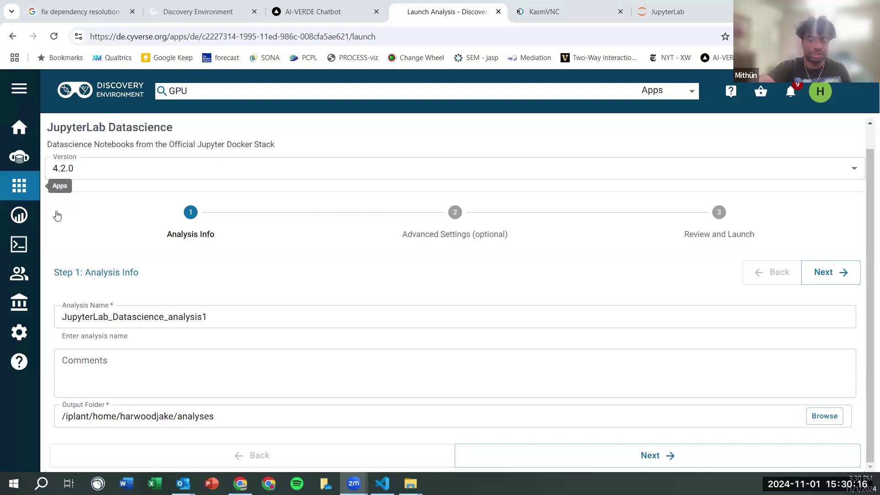
- Launch JupyterLab_Datascience_analysis1, keeping the default advanced settings
left_click(606, 456)
scroll(605, 455, "down", 3)
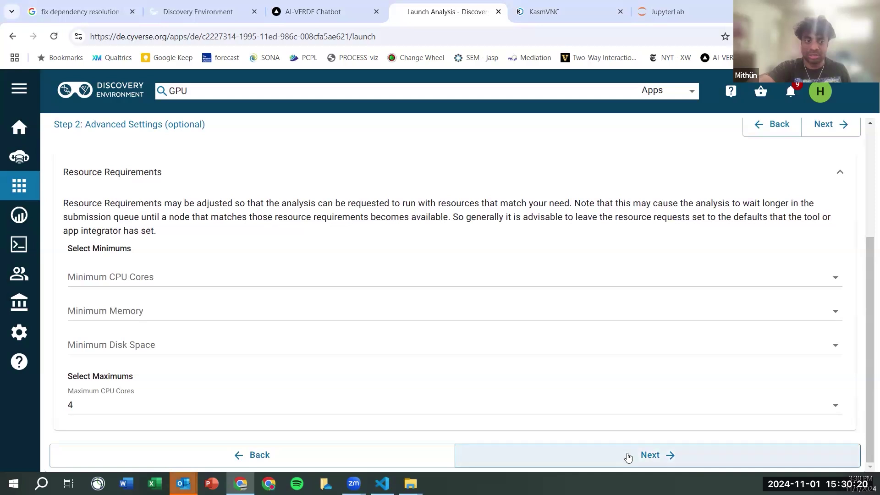
left_click(627, 455)
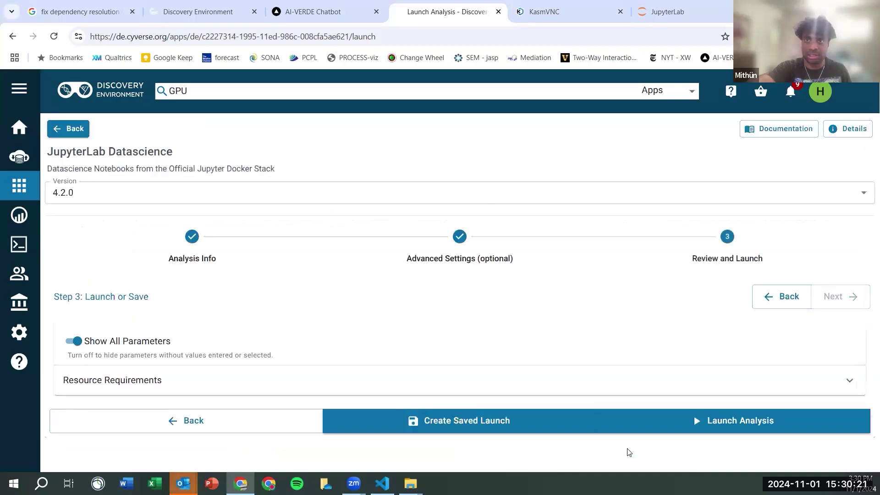
left_click(696, 422)
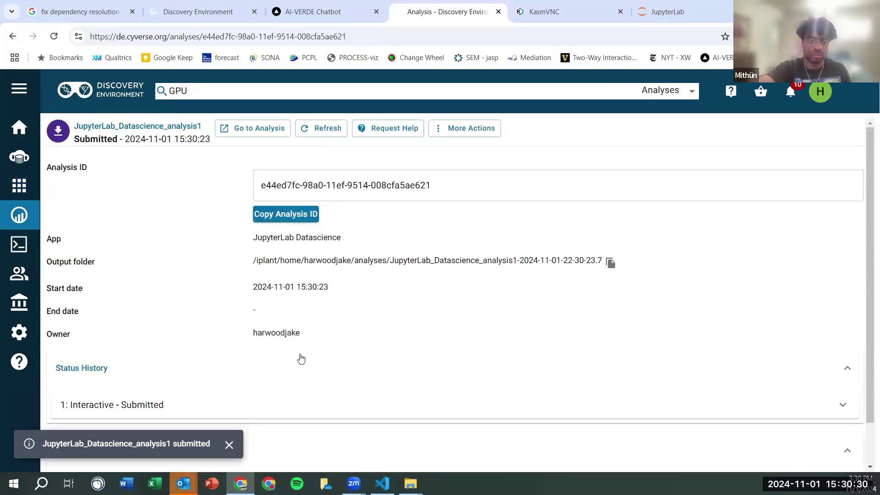
- Open the running analysis in a new tab from its analysis details page
scroll(291, 380, "down", 1)
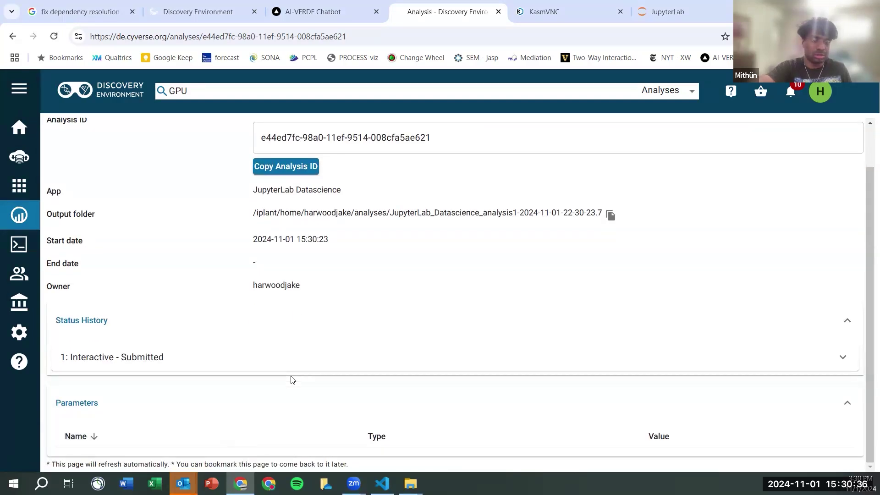
scroll(291, 379, "up", 1)
scroll(292, 380, "down", 1)
scroll(291, 379, "up", 1)
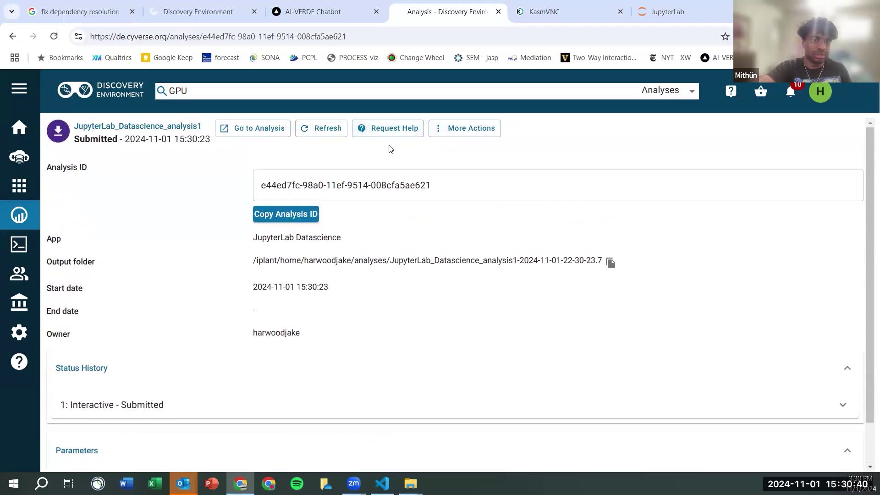
left_click(254, 131)
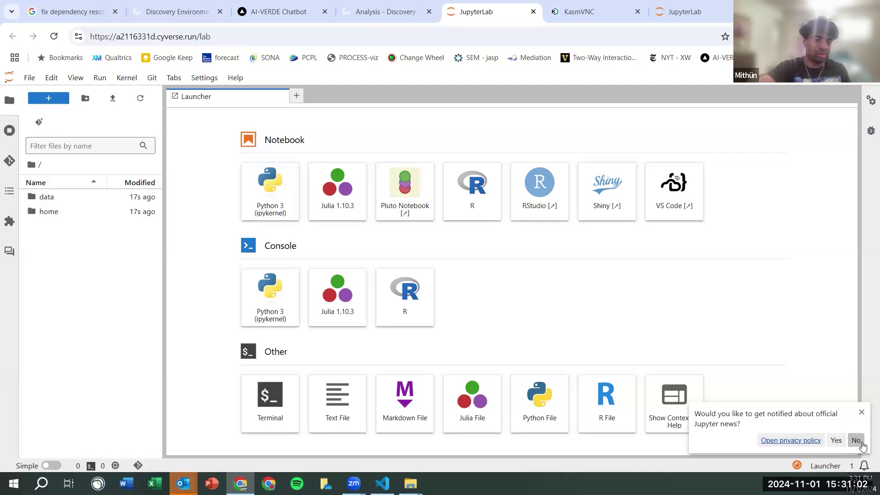
- Decline Jupyter news, open the home folder, and dismiss the permission-denied error
left_click(861, 412)
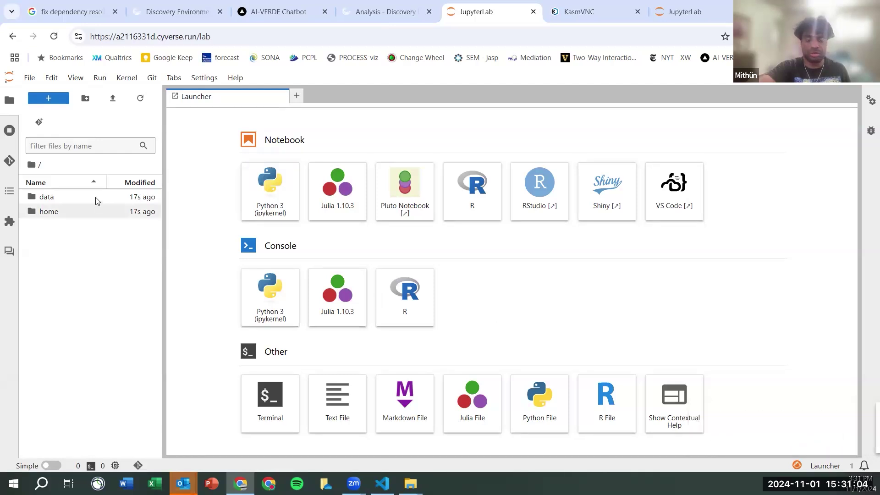
left_click(46, 212)
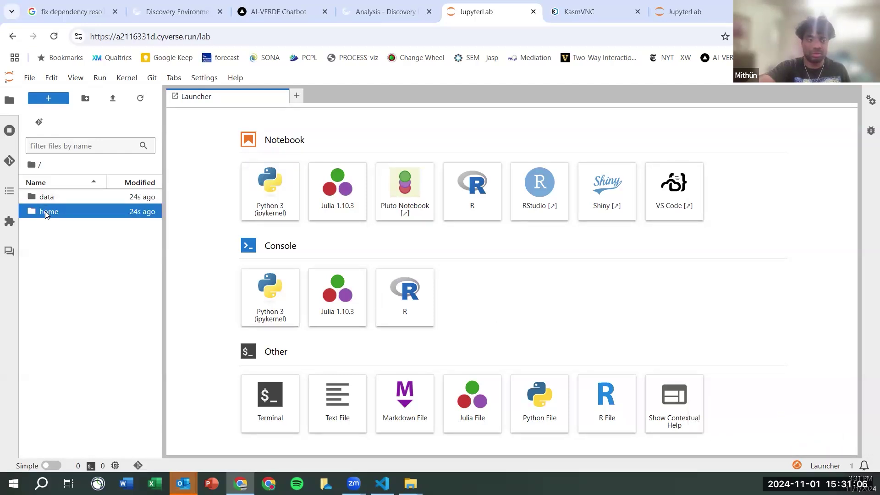
double_click(46, 213)
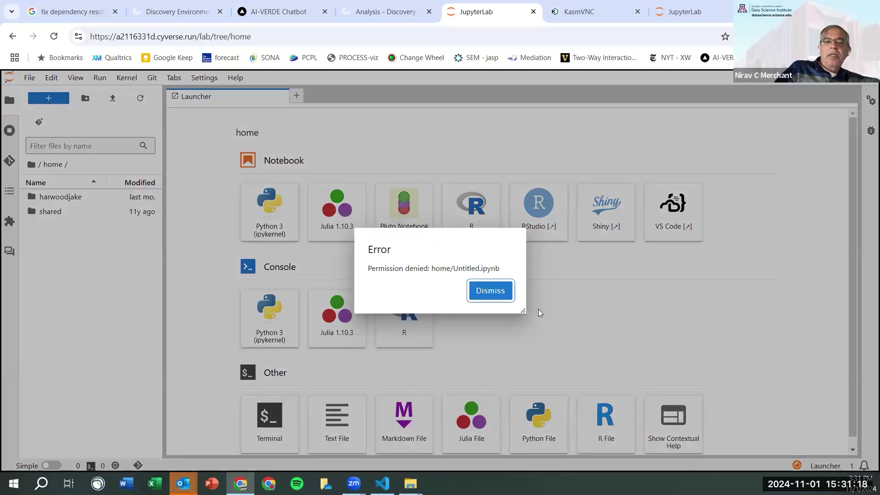
left_click(487, 298)
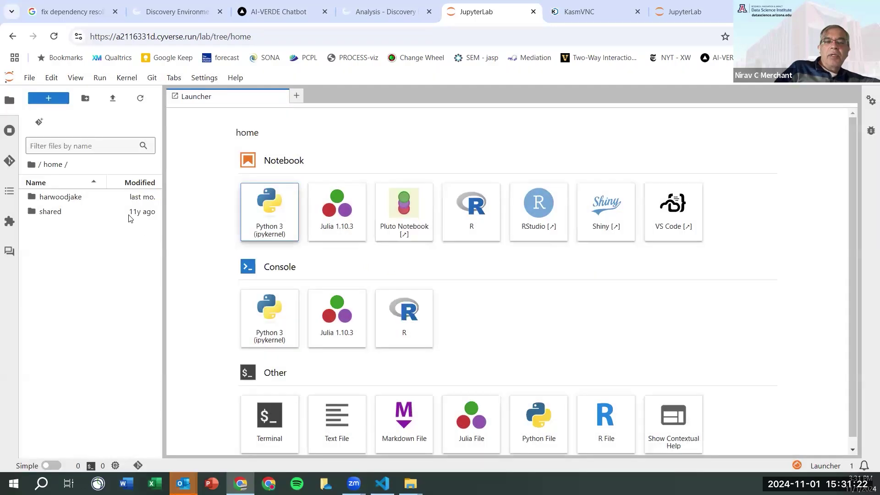
- In the user's personal folder, create a new Python 3 (ipykernel) notebook
left_click(108, 199)
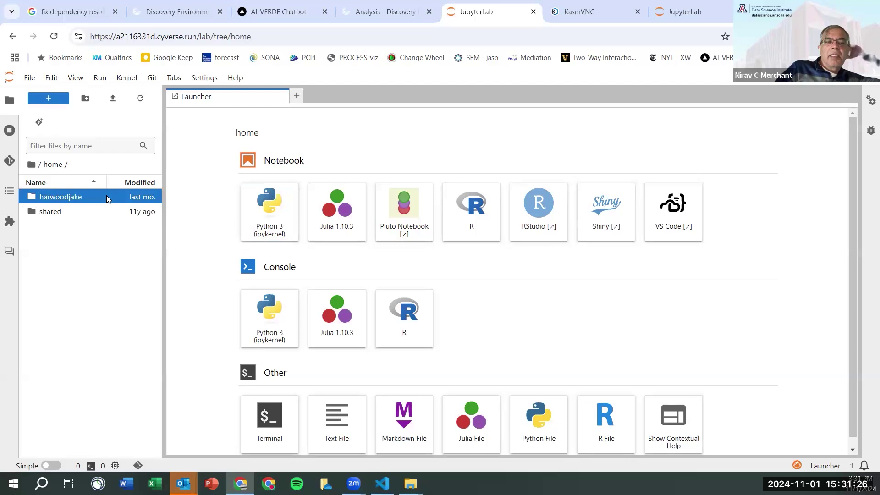
double_click(100, 200)
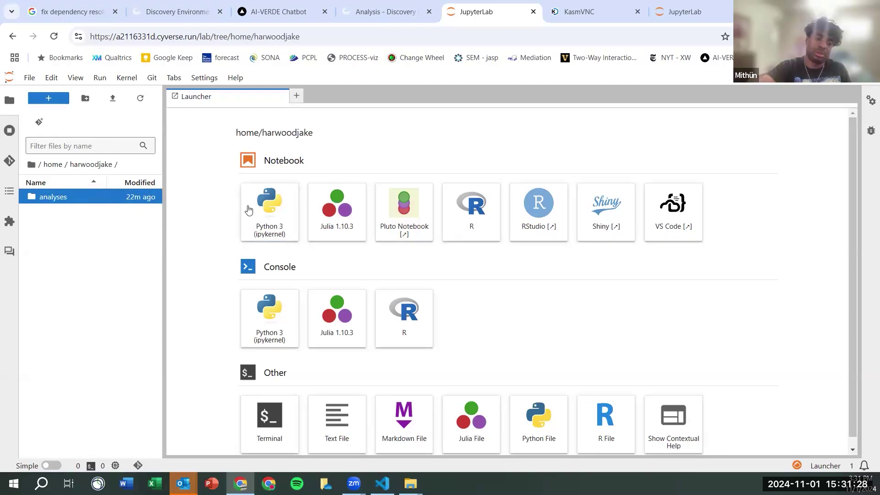
left_click(269, 215)
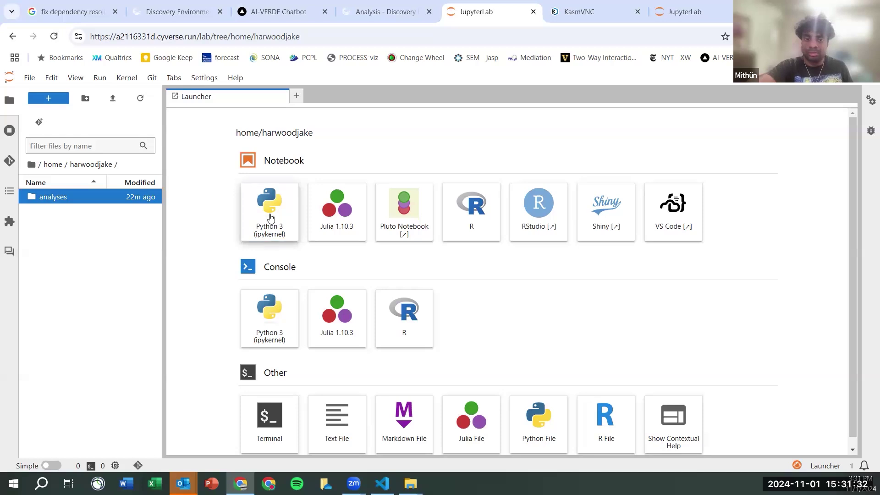
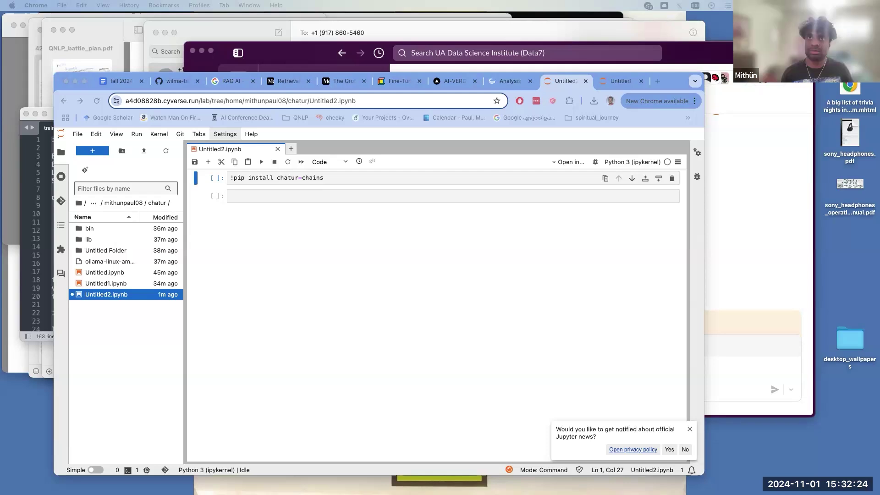
- Enter 'from chains.llm_procy import build_llm_proxy' in the notebook's empty second cell
left_click(283, 272)
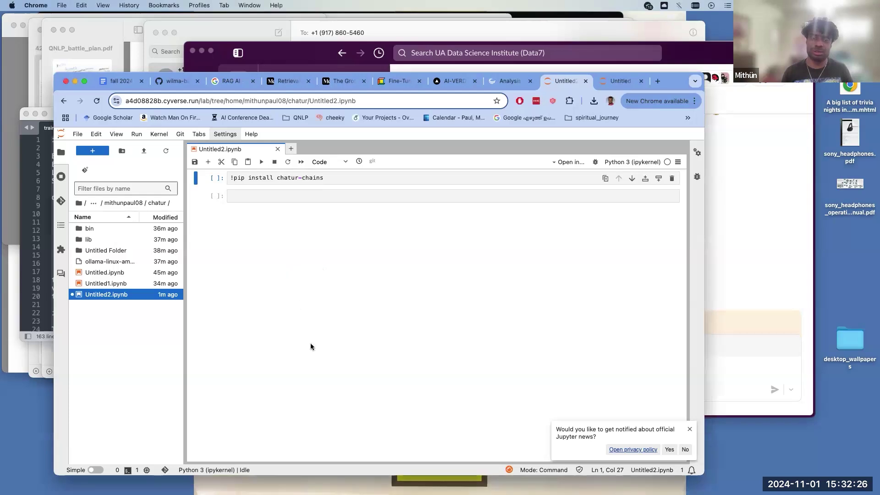
left_click(323, 477)
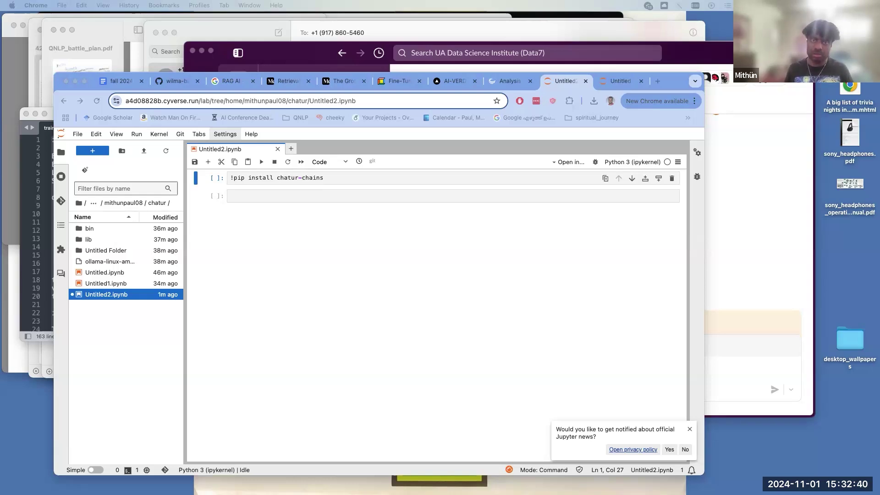
left_click(333, 196)
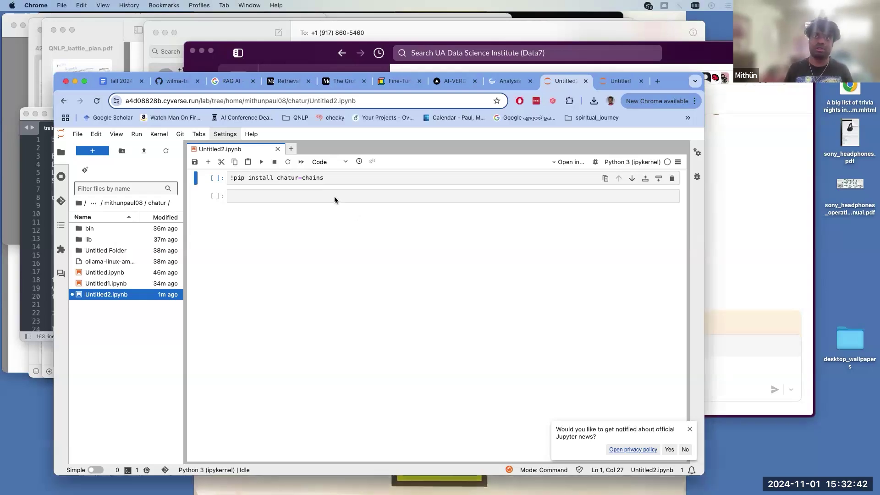
left_click(334, 195)
type("from chains.llm_procy import build_llm_proxy")
- Define llm with the pasted multi-line build_llm_proxy call for Mistral-7B-Instruct-v0.3 and save
key("Return")
key("Return")
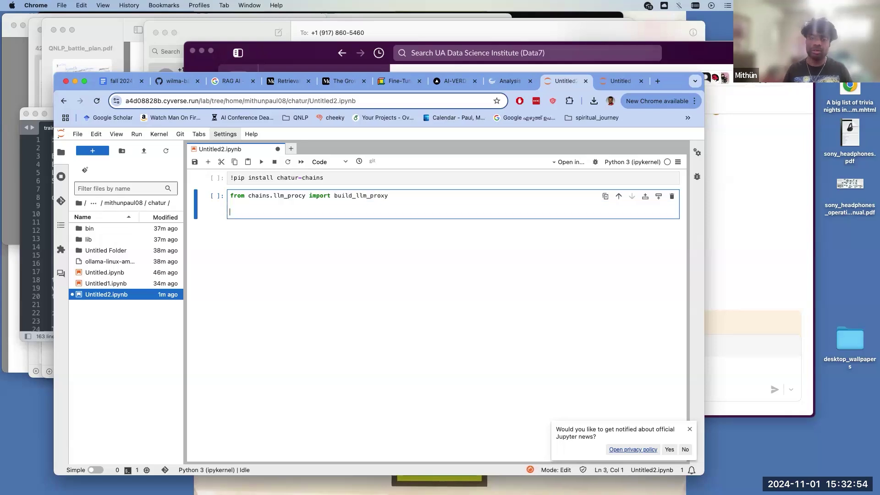
type("llm = build_llm")
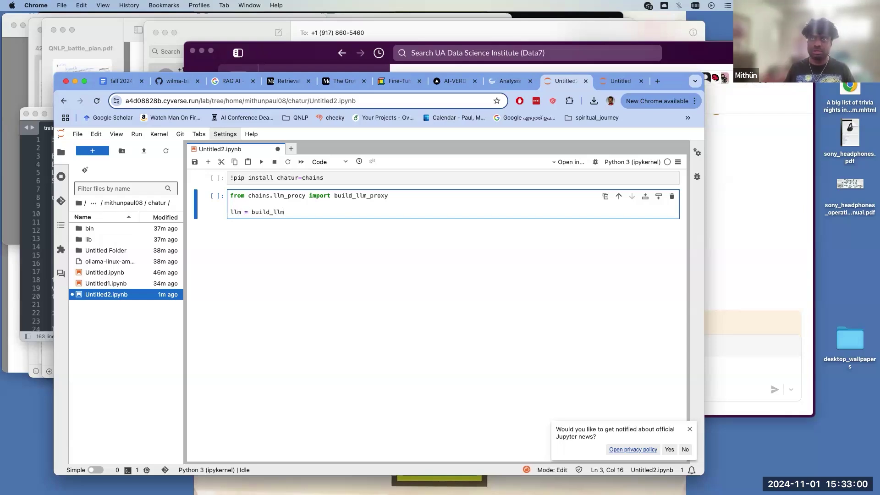
type("_proxy")
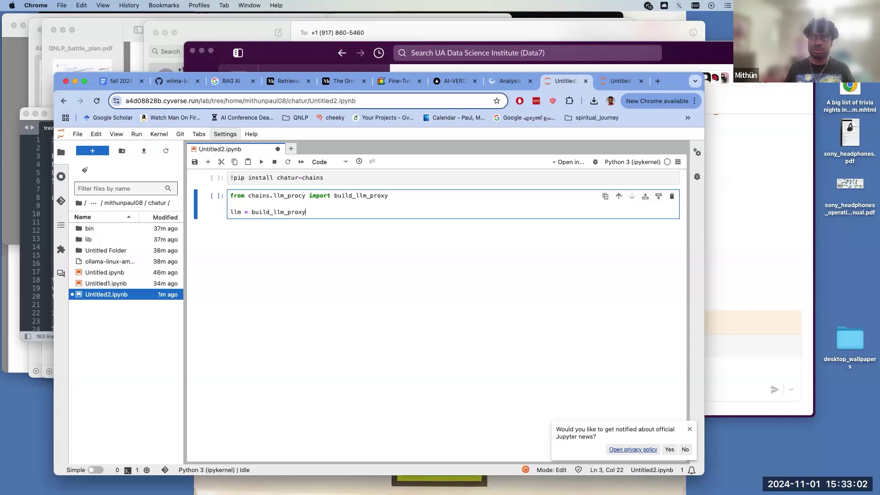
type("()")
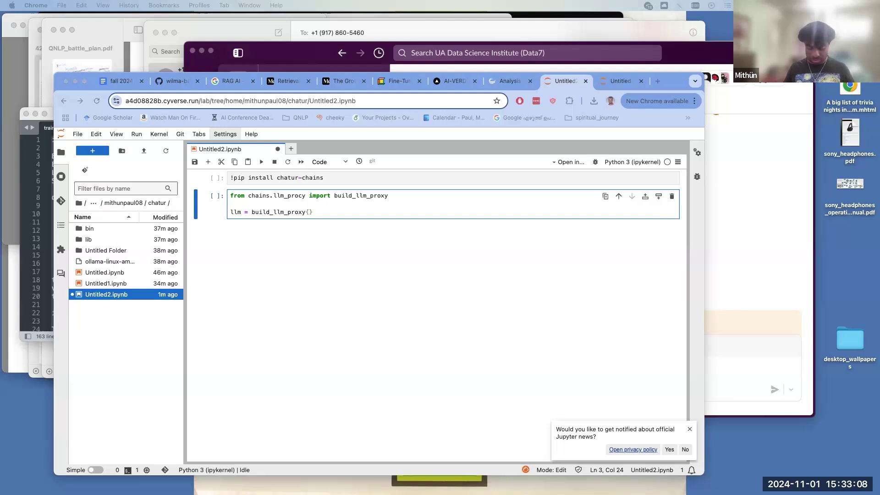
left_click(314, 213)
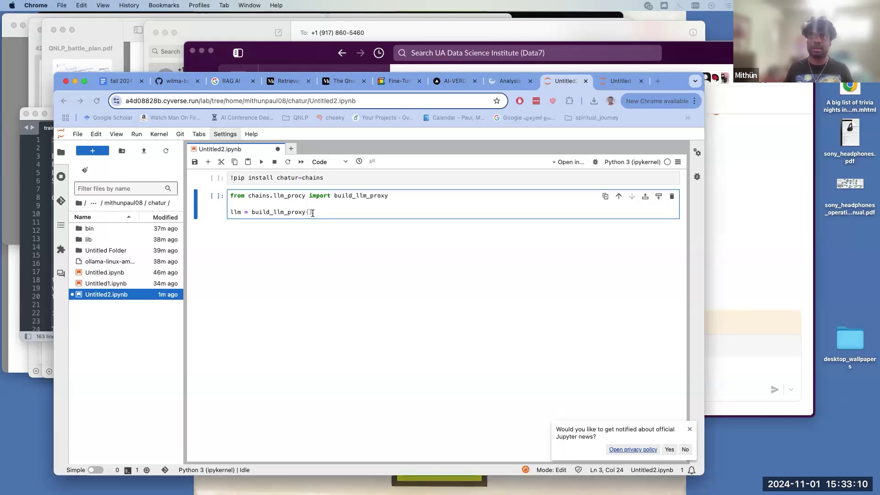
key("super+shift+Left")
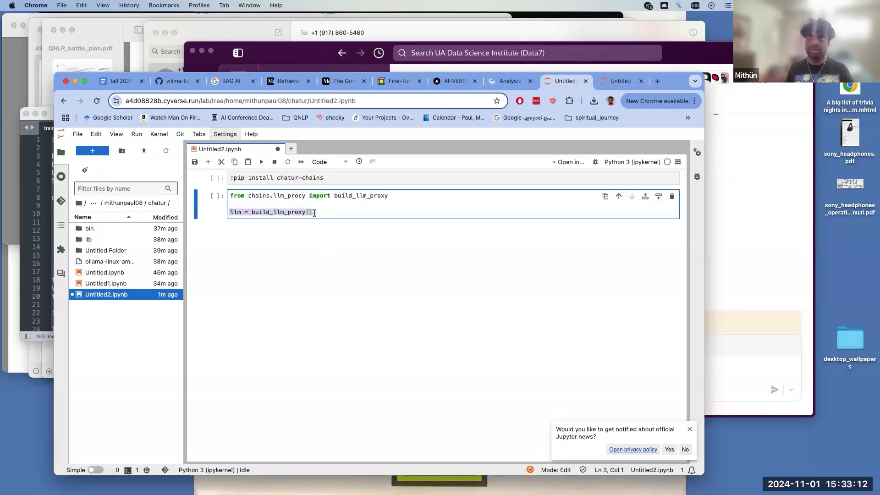
key("super+v")
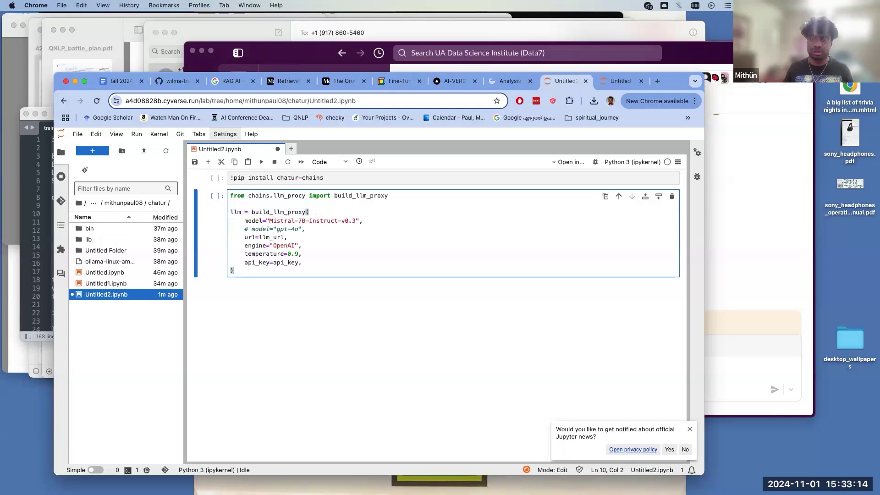
key("super+s")
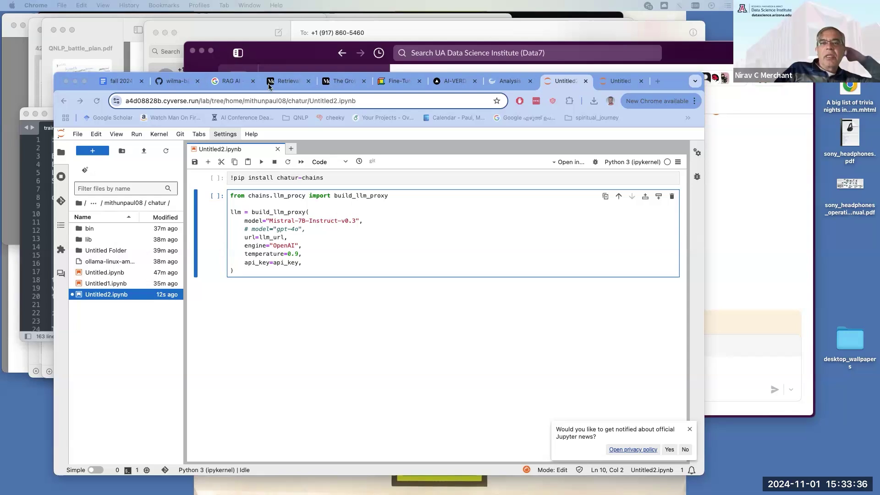
- Insert an empty cell and move the llm_proxy cell below it
left_click(258, 206)
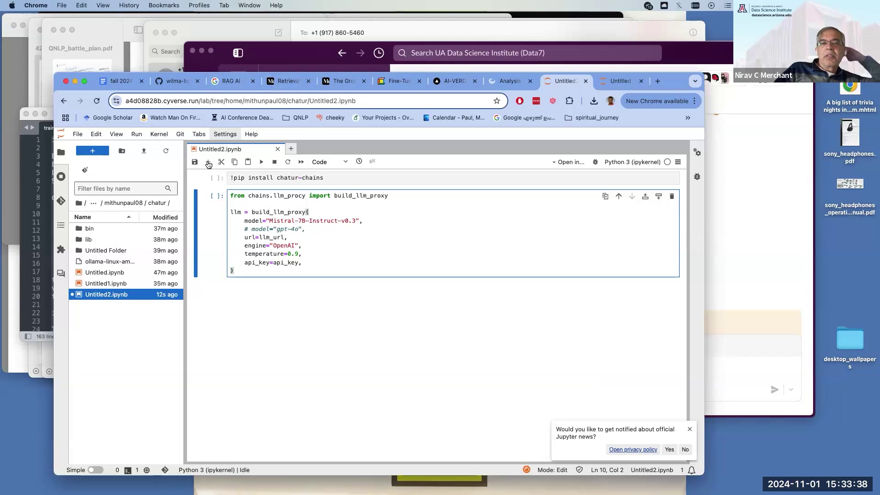
left_click(208, 162)
left_click(377, 237)
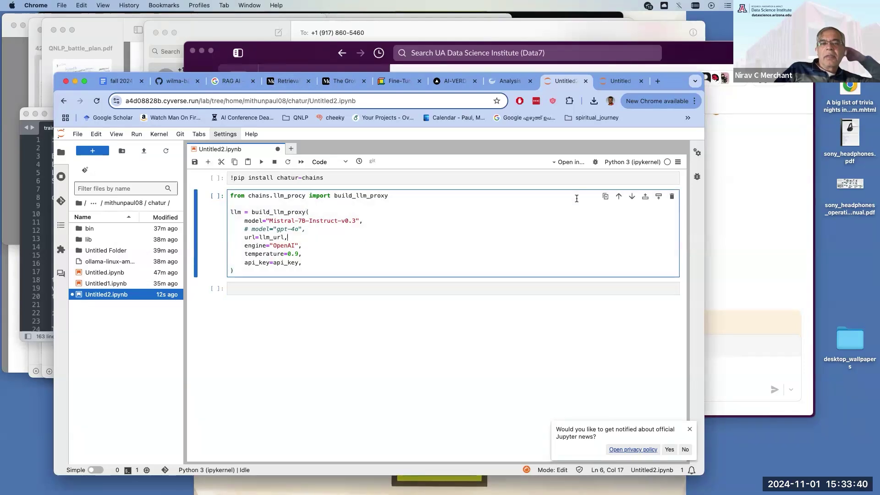
left_click(631, 197)
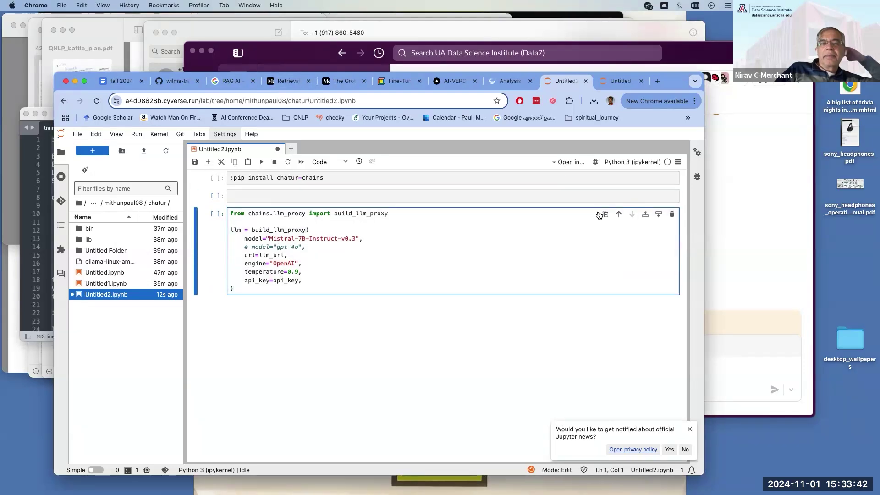
left_click(527, 197)
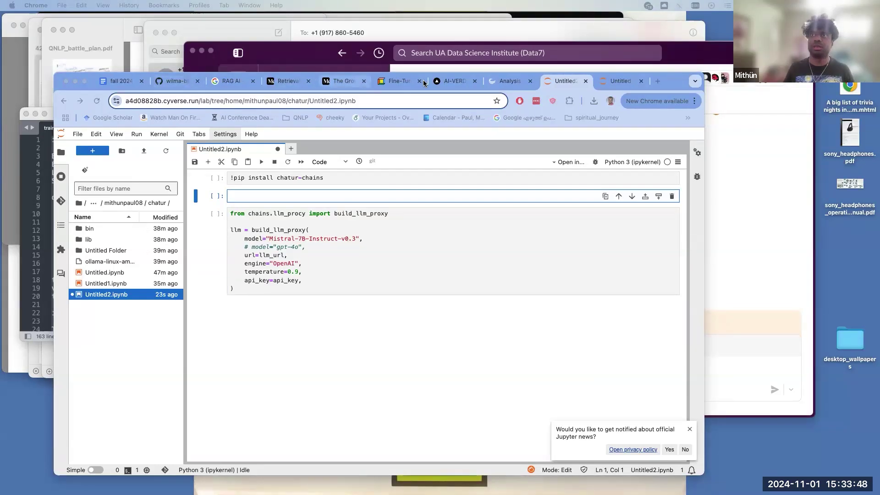
- Check the RNR355 course token in AI-VERDE, then open the UA Research Papers course details
left_click(461, 83)
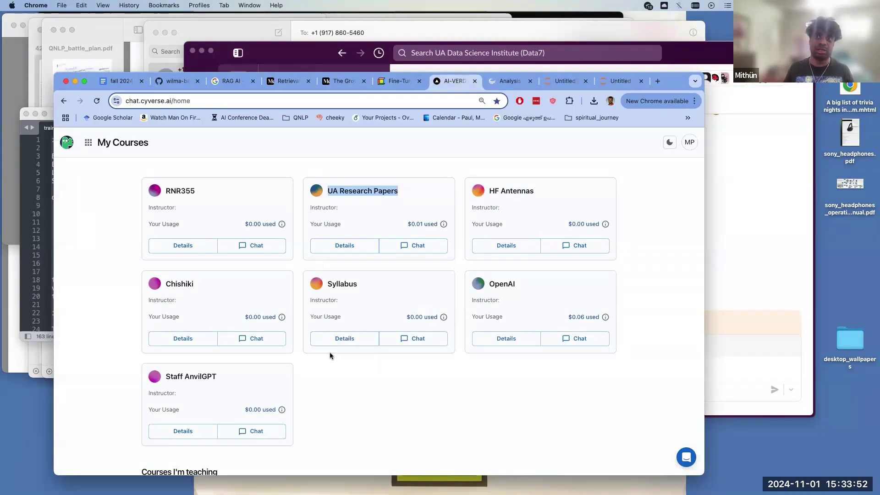
scroll(337, 379, "down", 5)
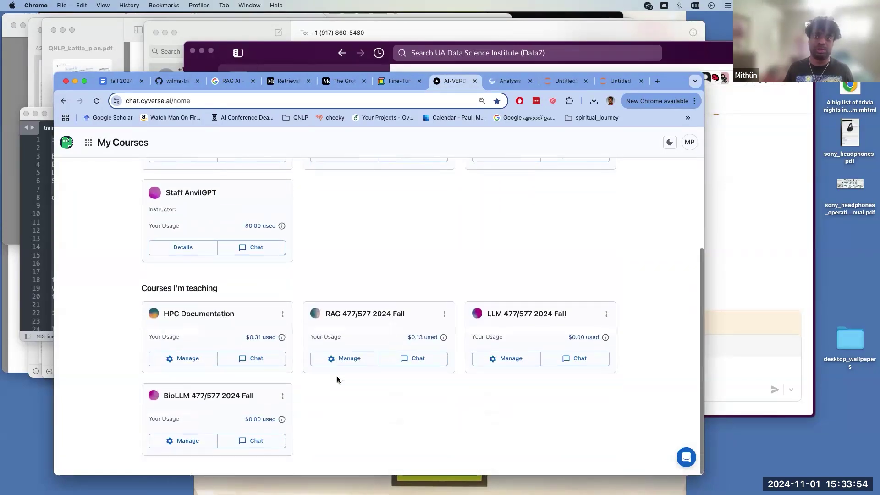
scroll(336, 379, "up", 5)
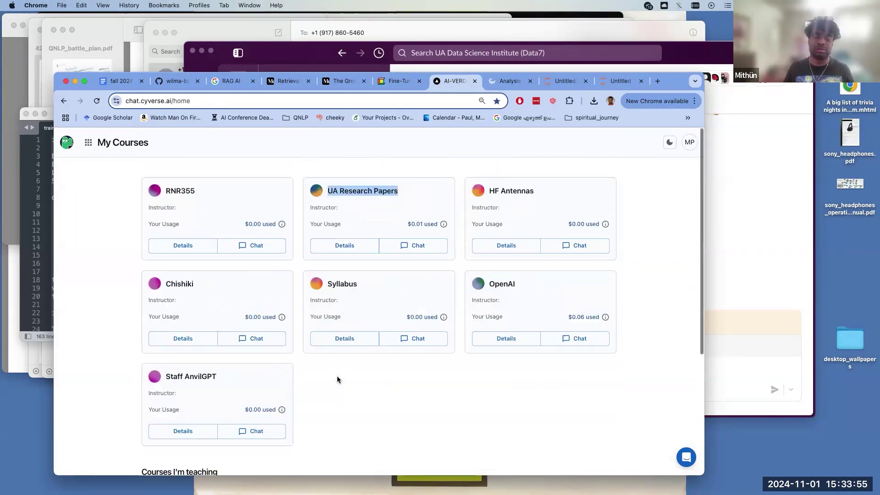
left_click(202, 250)
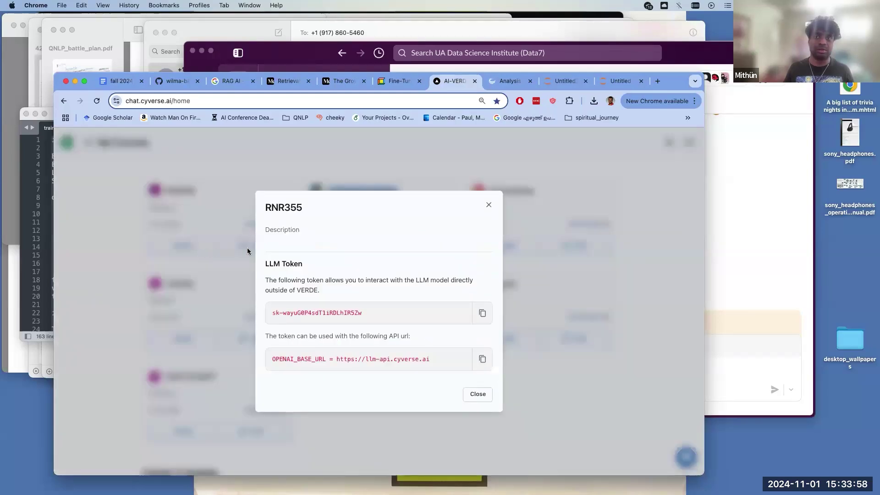
left_click(488, 207)
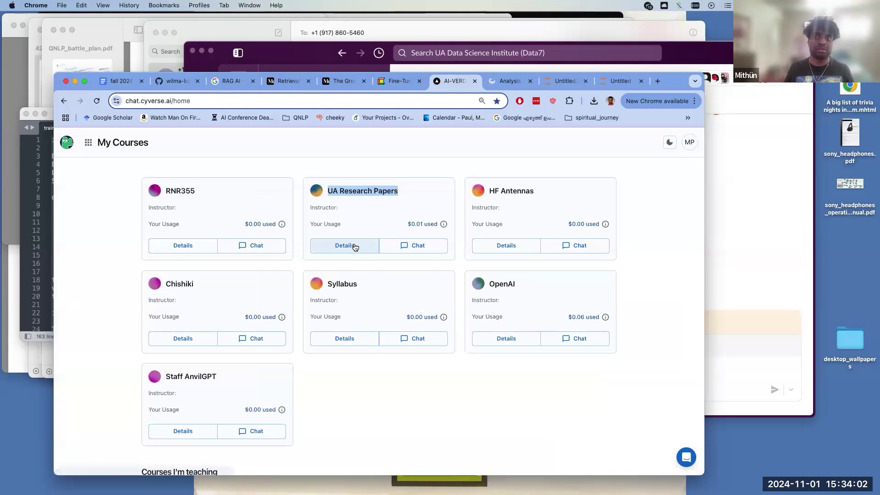
left_click(347, 246)
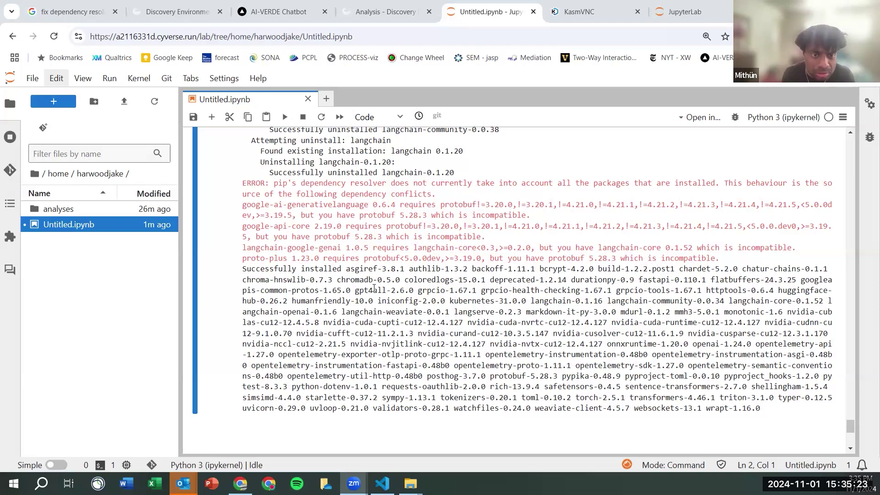
- Scroll up and down through the chatur-chains pip install output to review it
scroll(447, 337, "up", 3)
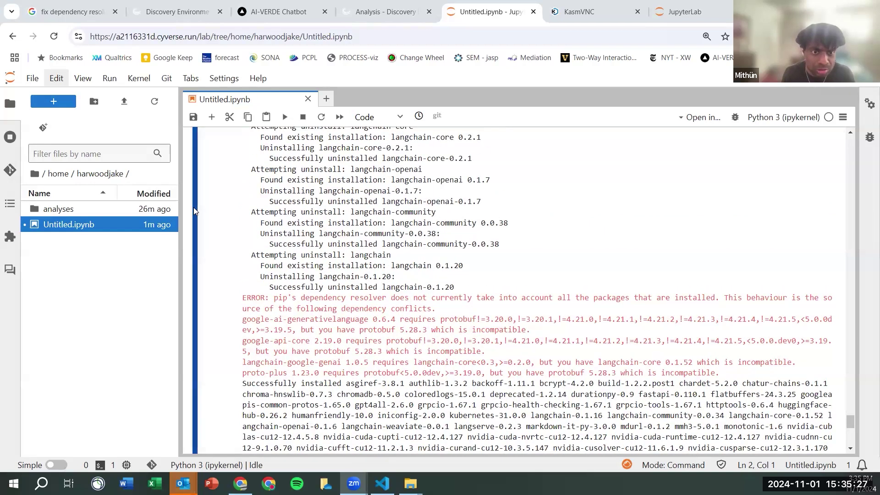
scroll(221, 188, "up", 1)
scroll(221, 188, "up", 10)
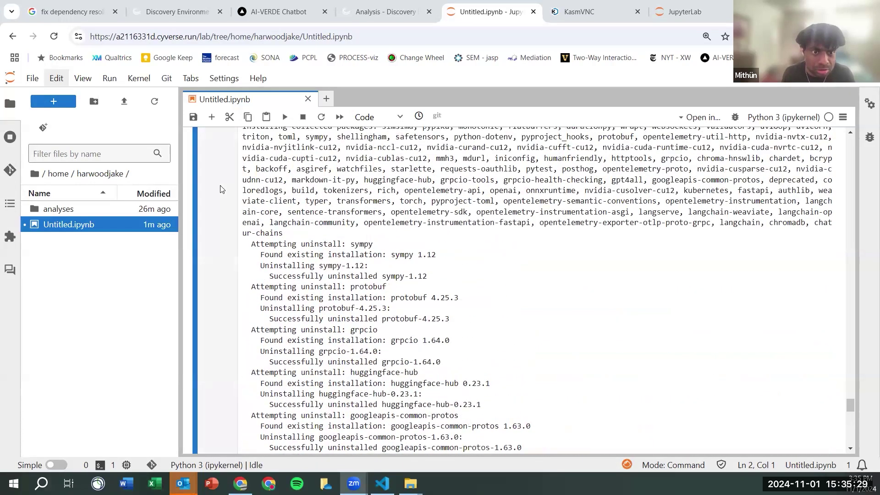
scroll(221, 189, "up", 6)
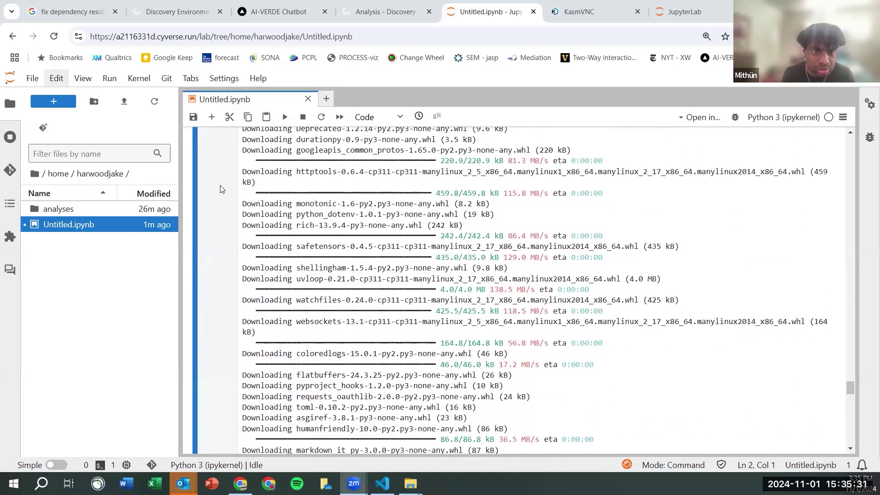
scroll(220, 189, "up", 2)
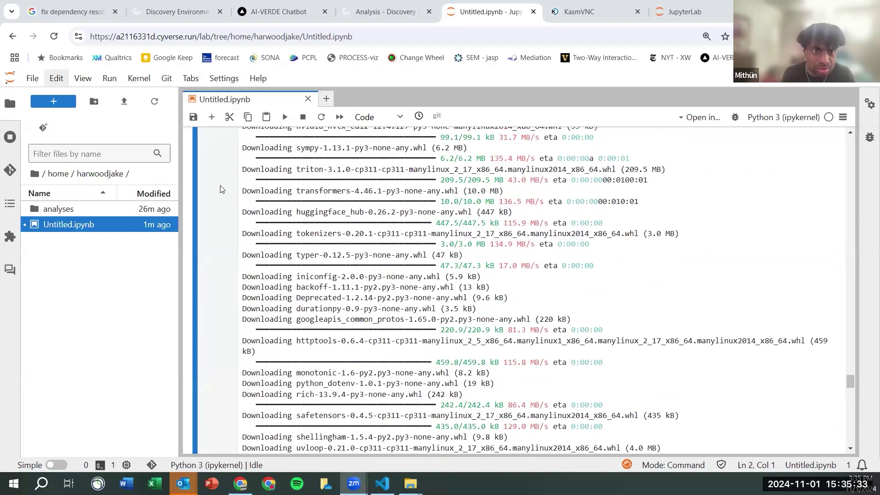
scroll(221, 188, "down", 2)
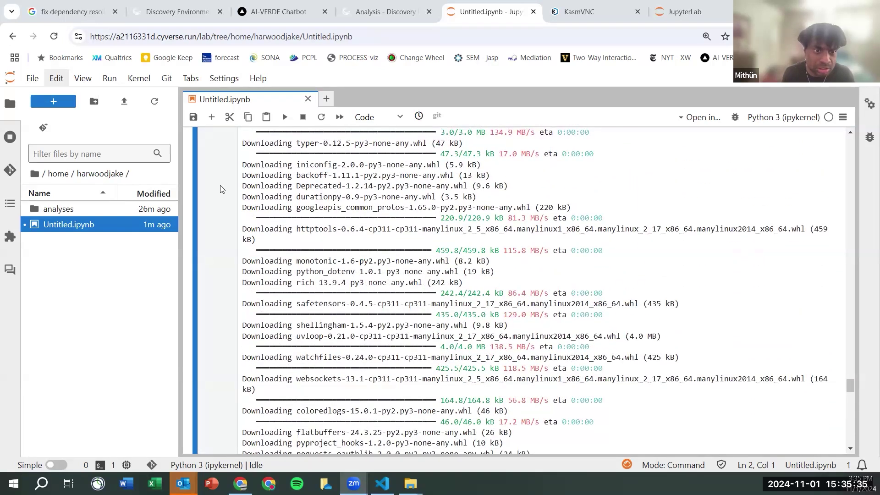
scroll(220, 189, "down", 4)
scroll(220, 189, "up", 10)
scroll(221, 189, "down", 4)
scroll(221, 189, "up", 10)
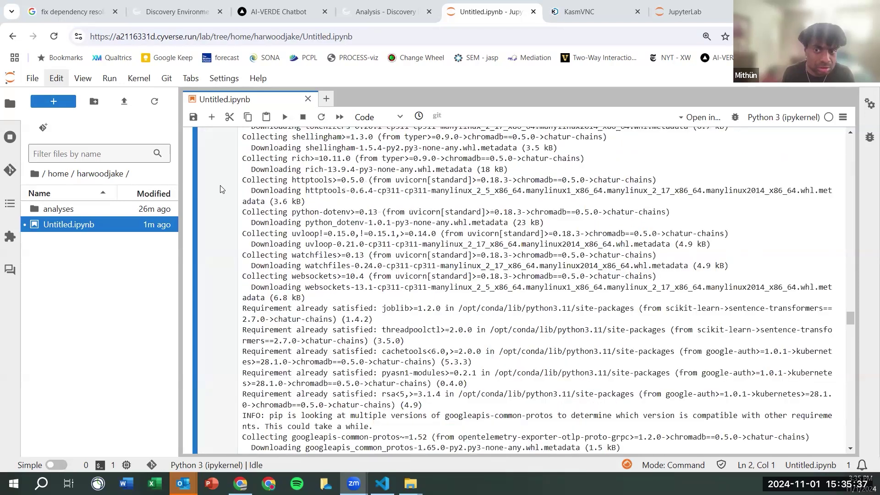
scroll(221, 188, "up", 15)
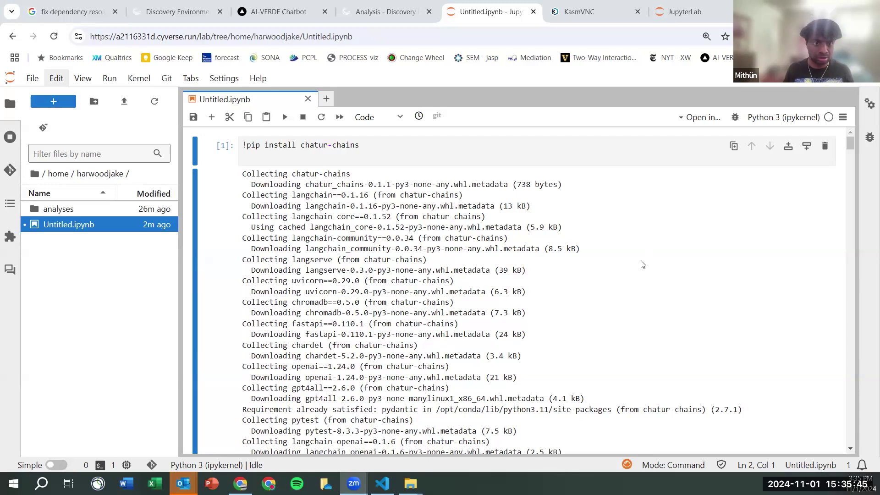
scroll(642, 265, "down", 4)
scroll(642, 264, "up", 2)
scroll(642, 264, "down", 4)
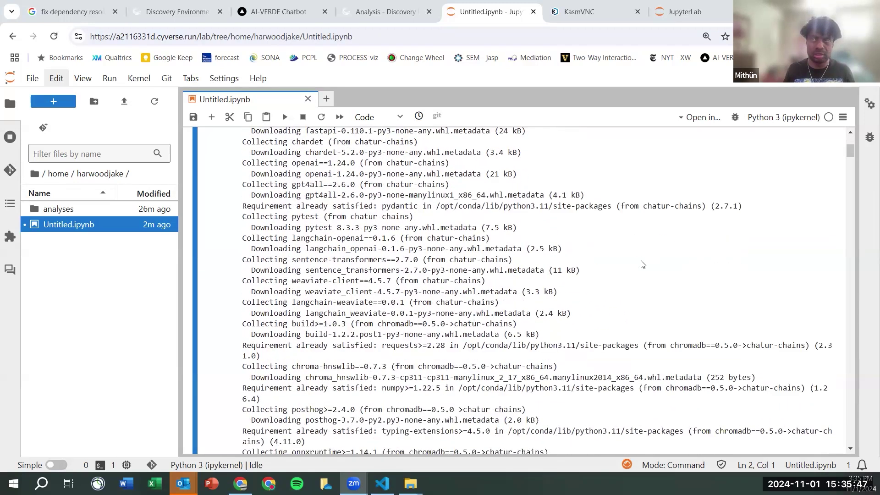
scroll(642, 265, "down", 15)
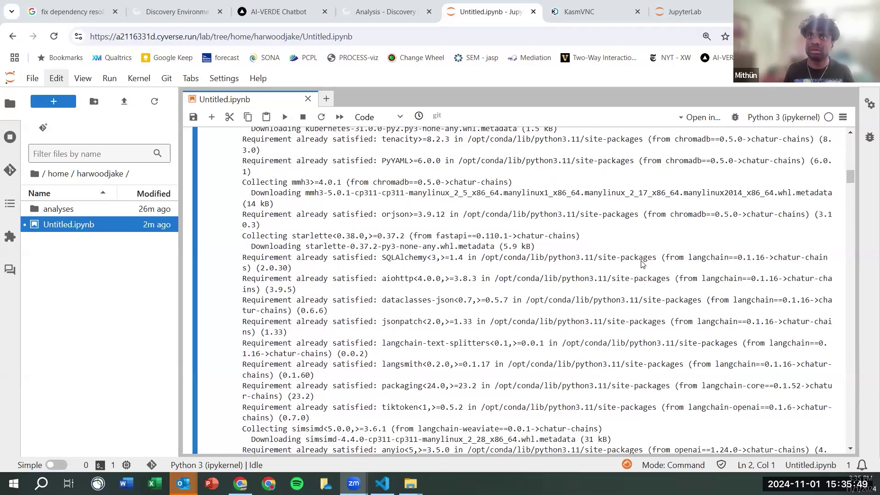
scroll(642, 264, "down", 15)
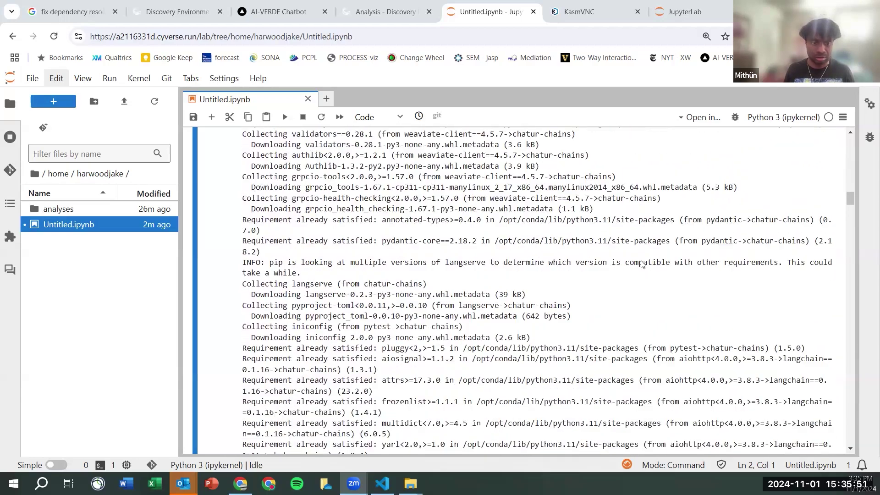
scroll(642, 264, "down", 15)
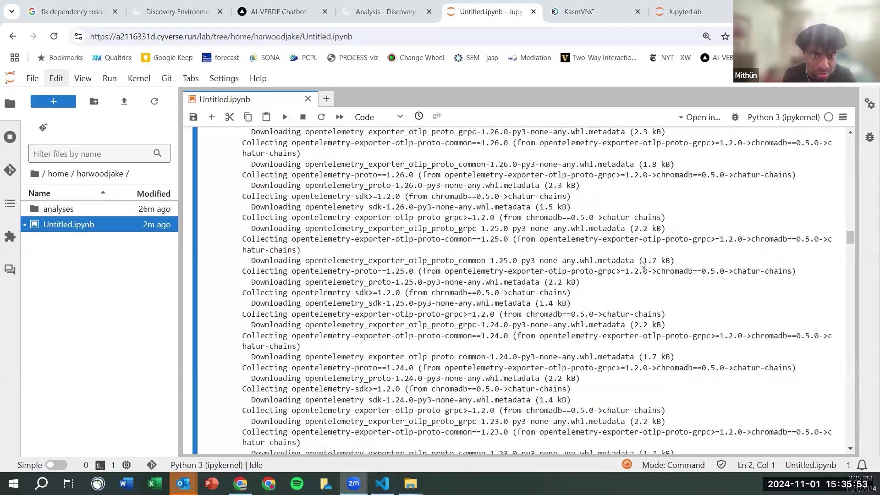
scroll(642, 264, "down", 15)
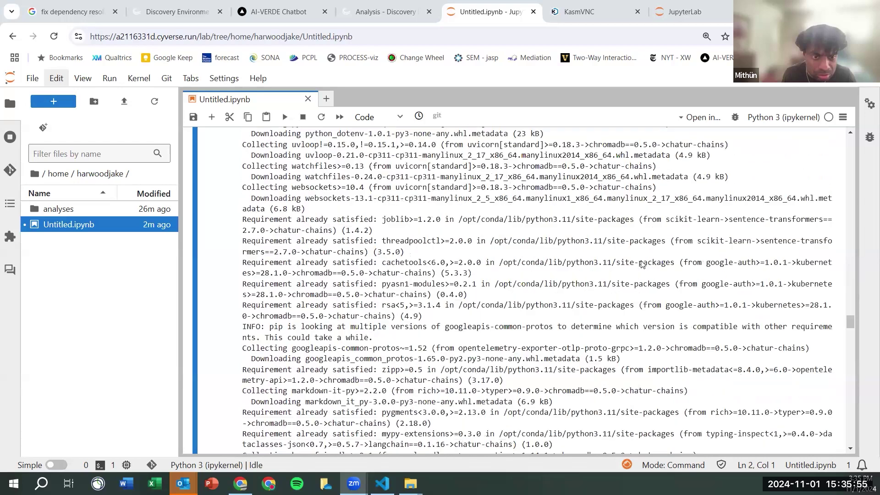
scroll(642, 264, "down", 15)
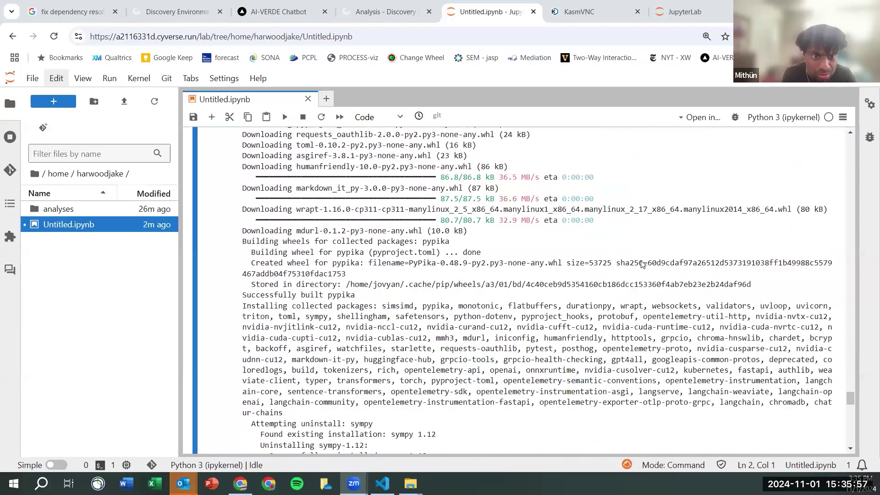
scroll(642, 264, "up", 1)
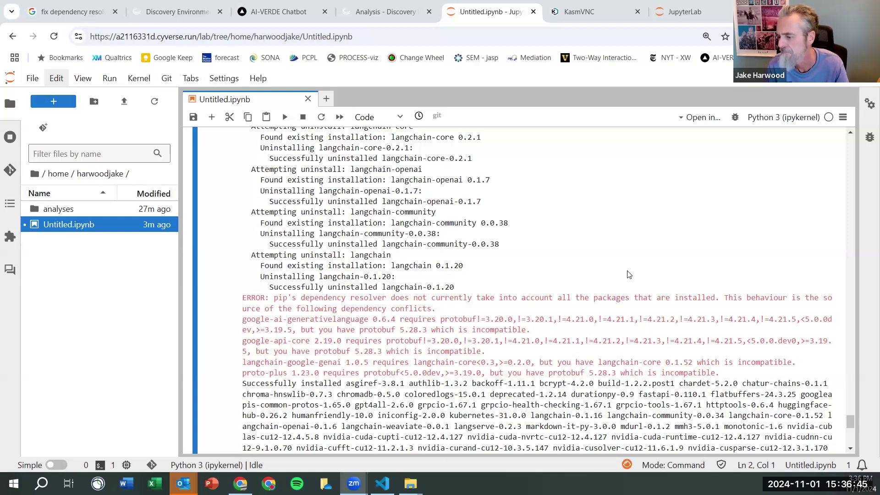
scroll(626, 275, "down", 10)
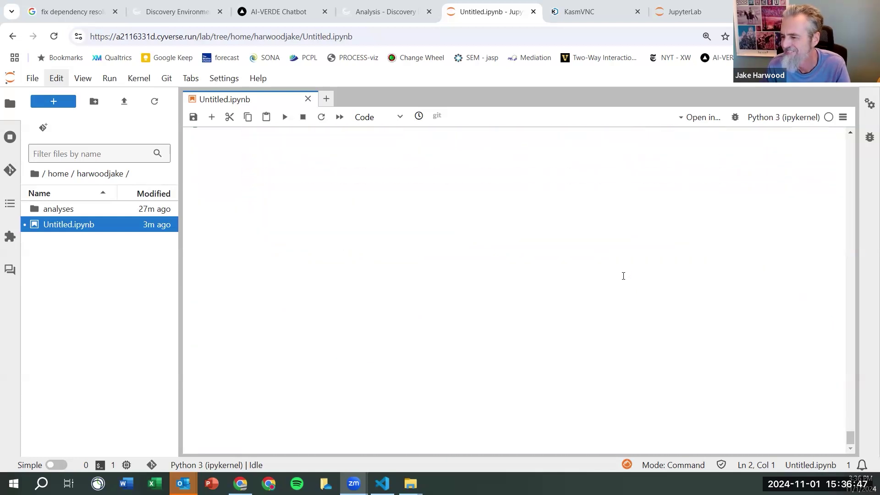
scroll(623, 276, "up", 5)
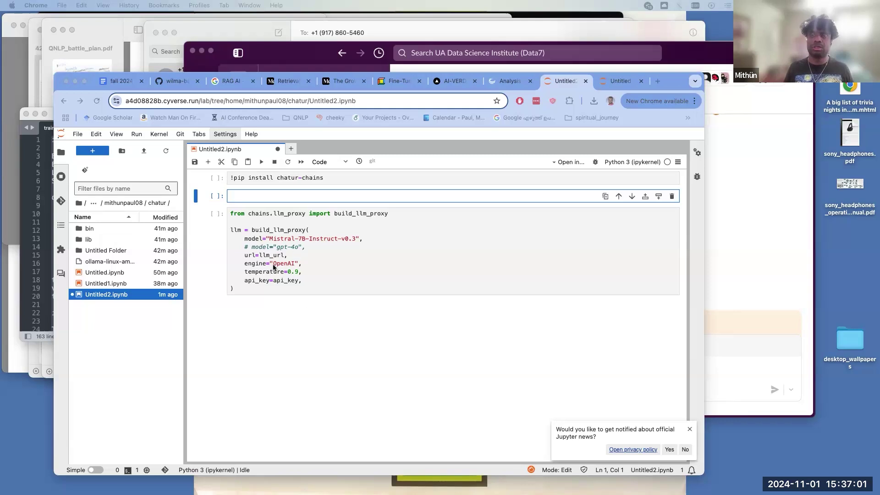
- Add the os and Path imports and vdb_dir = Path() / '..' / 'testing' / 'data' / 'RESEARCHPAPER'
type("import os from pathlib import Path")
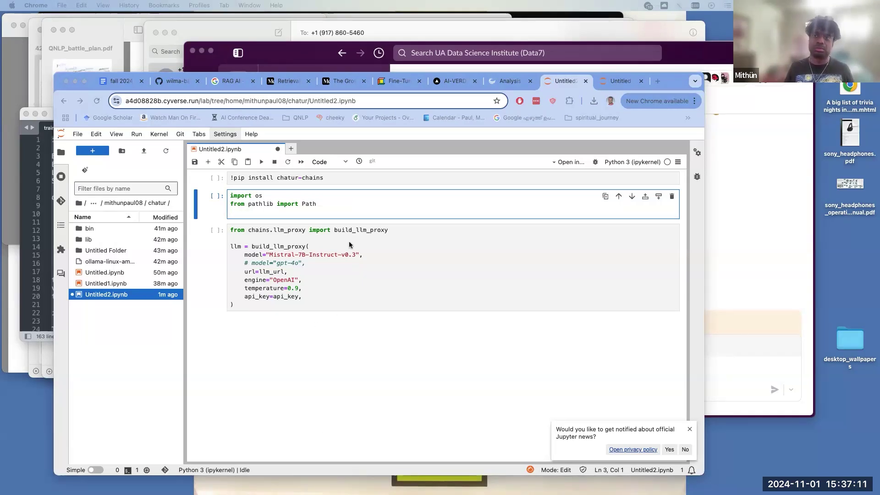
left_click(337, 204)
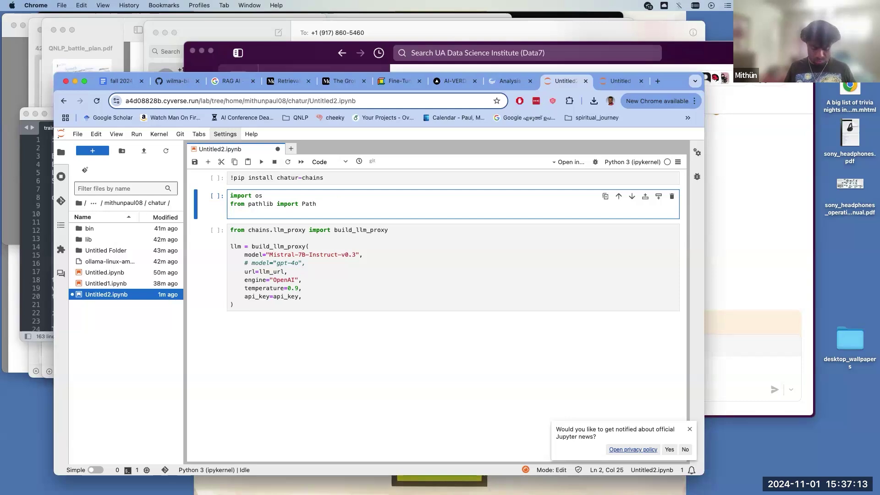
key("Return")
key("Return")
type("vdb_dir = Path() / \"..\" / \"testing\" / \"data\" / \"RESEARCHPAPER\"")
key("Return")
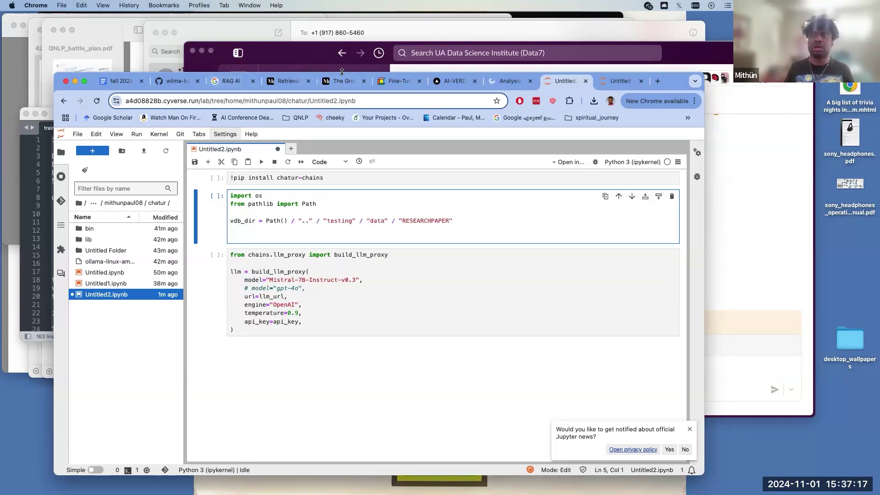
- Skim the Fine-Tuning, LangChain Ecosystem and RAG articles, then return to AI-VERDE My Courses
left_click(397, 81)
left_click(355, 83)
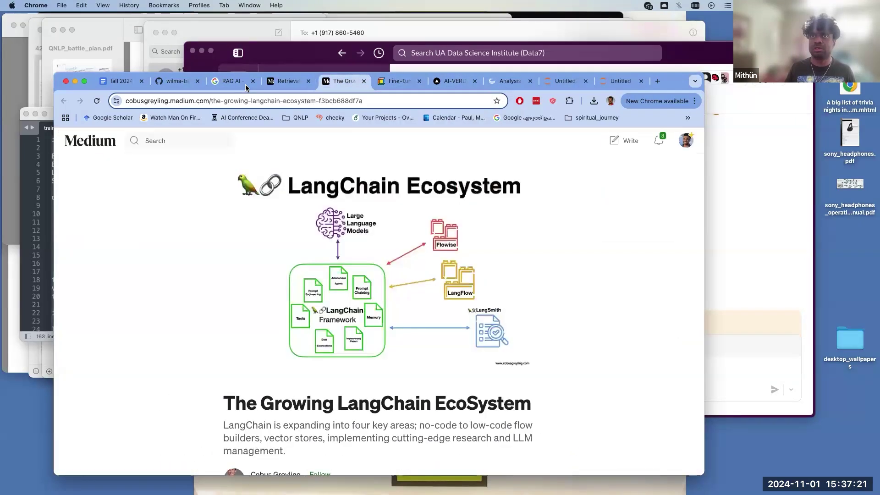
left_click(282, 87)
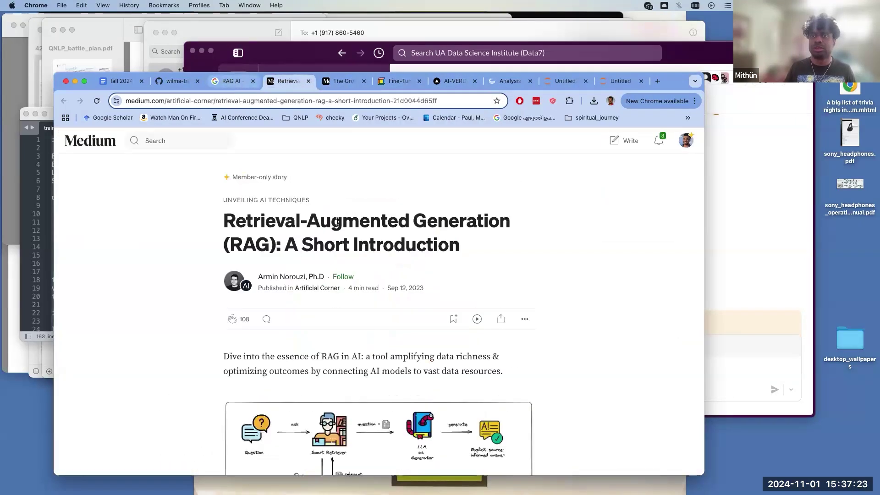
scroll(353, 252, "down", 5)
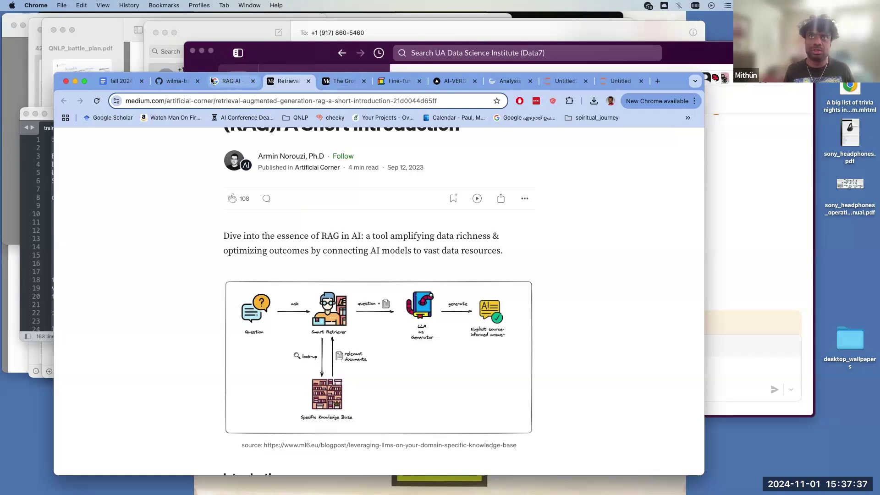
left_click(442, 86)
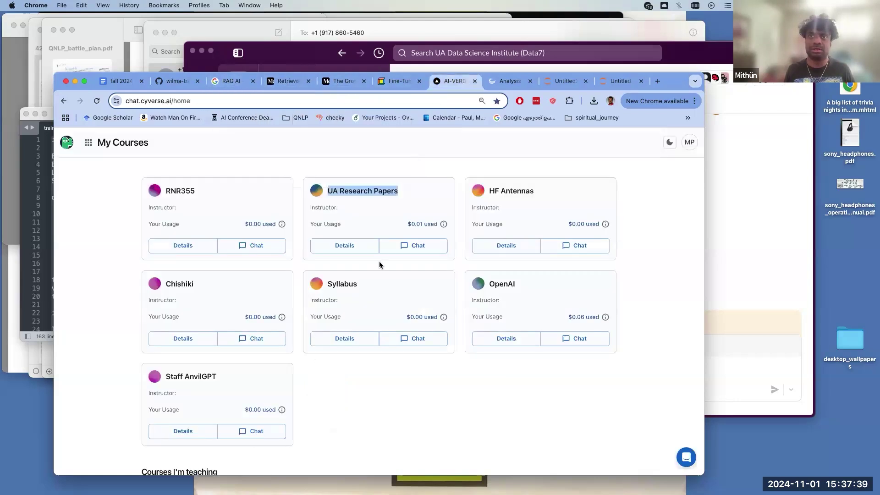
left_click(372, 225)
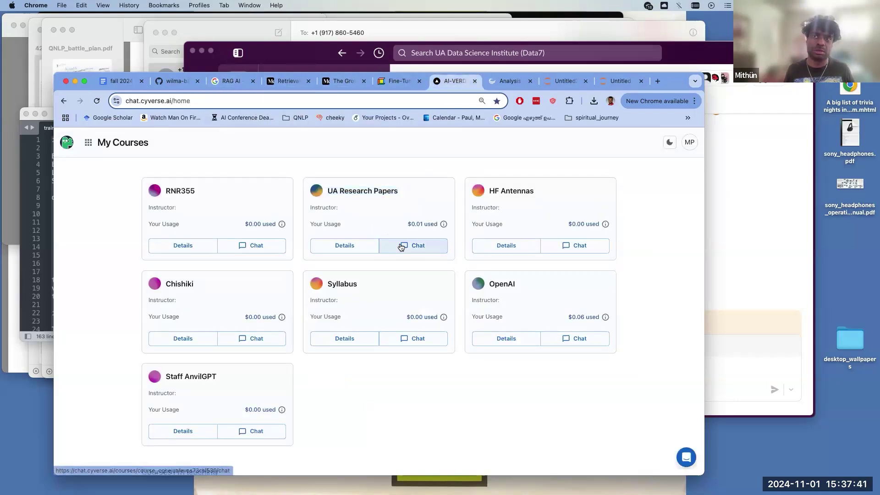
- Send 'what is stinknet' in the UA Research Papers chat and highlight the 500 error reply
left_click(401, 246)
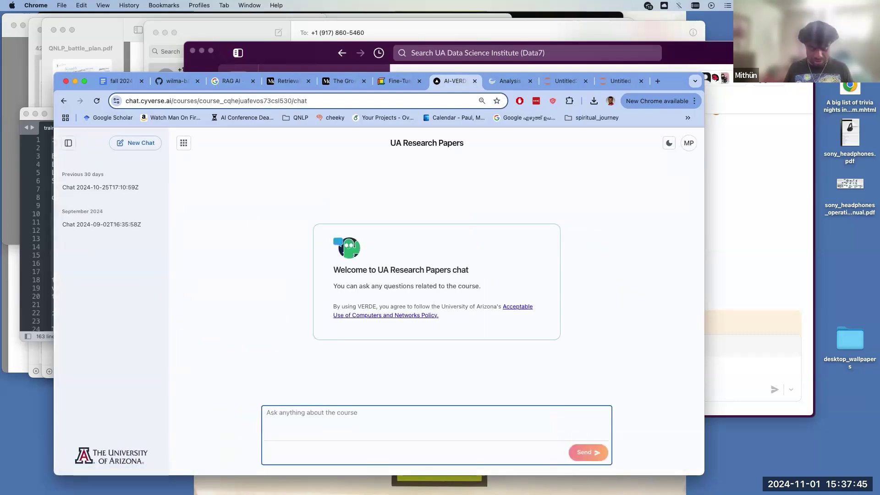
type("what is stinknet")
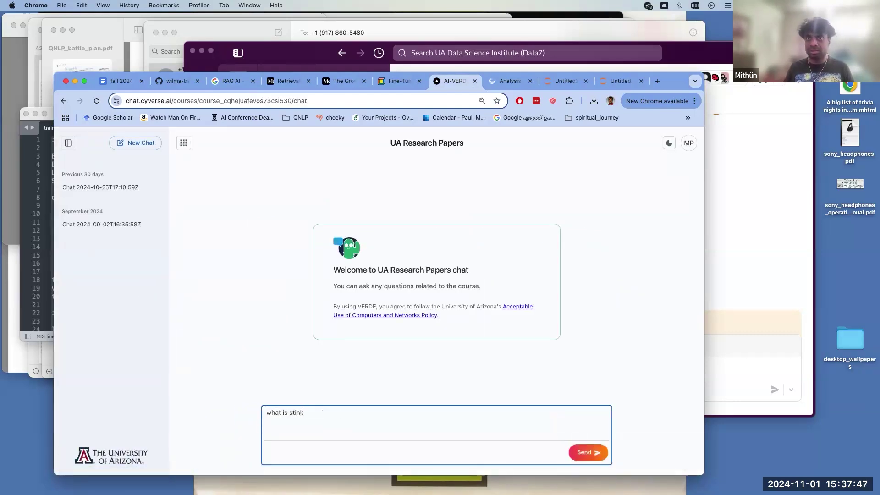
key("Return")
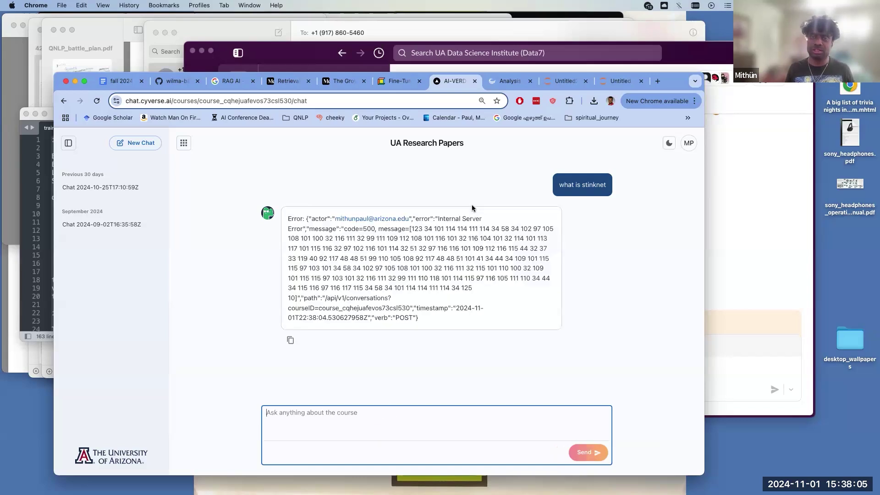
left_click_drag(463, 305, 446, 258)
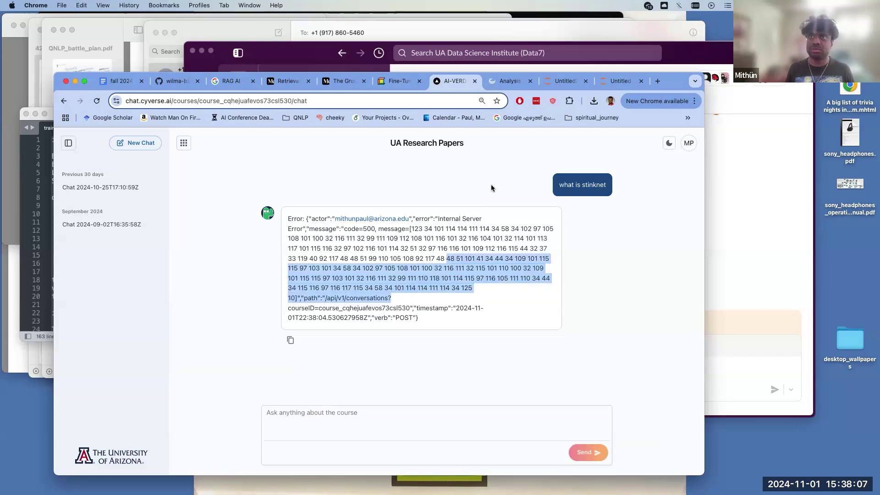
- Highlight RESEARCHPAPER in the notebook's vdb_dir path, then return to the Medium RAG article
left_click(554, 82)
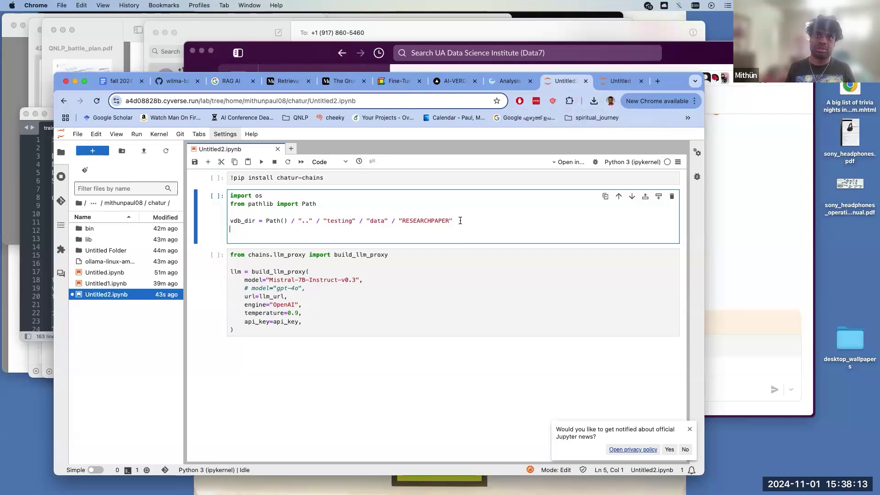
left_click_drag(458, 221, 225, 227)
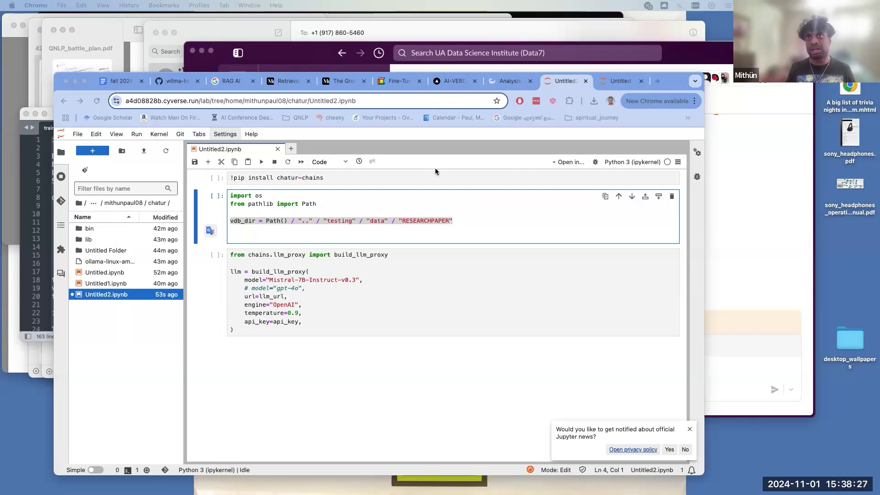
left_click(278, 83)
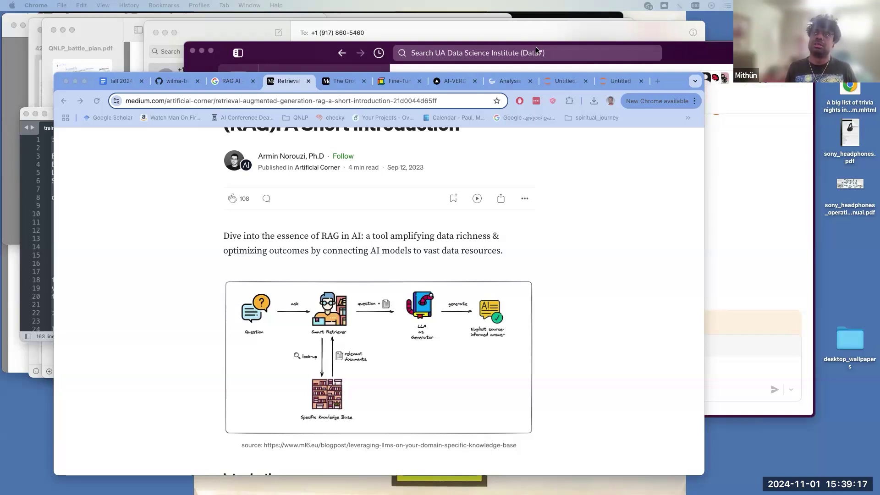
- Switch back to the Untitled2.ipynb notebook tab
left_click(550, 85)
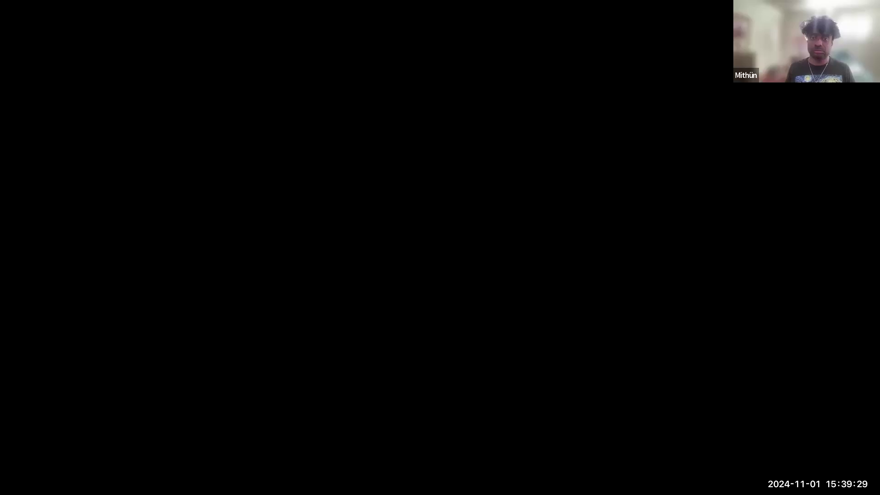
- Scroll through intcod_loop_AIV.py and highlight the read_csv call that loads the data
scroll(346, 205, "up", 4)
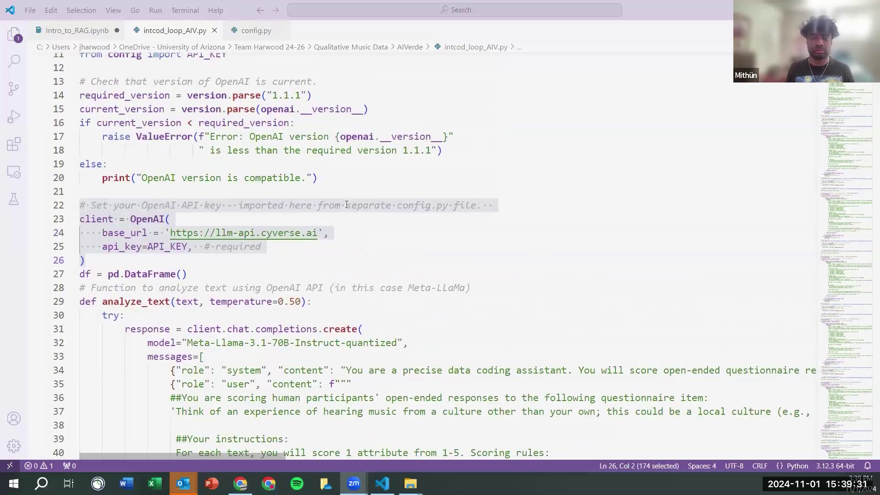
scroll(346, 205, "down", 2)
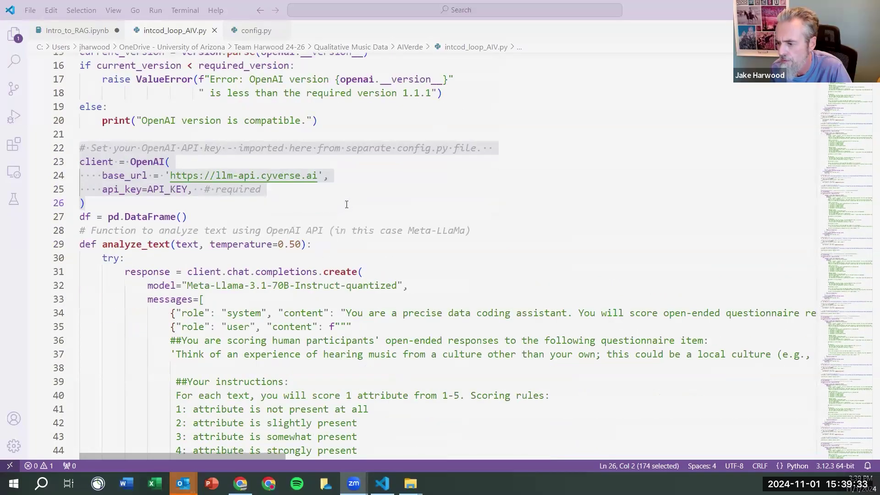
scroll(304, 203, "up", 4)
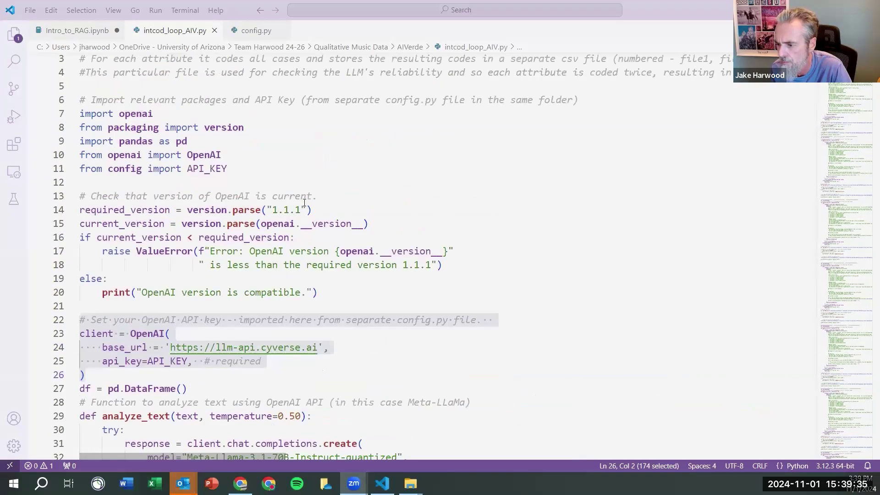
scroll(268, 209, "down", 4)
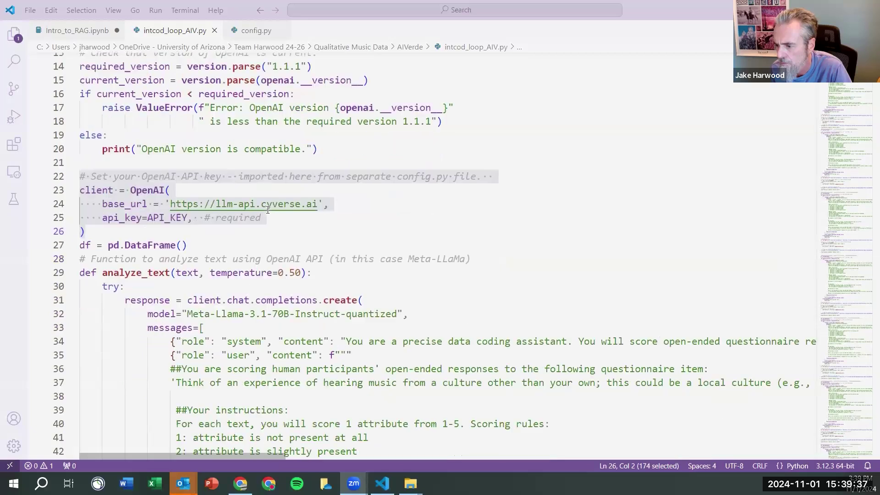
scroll(268, 210, "down", 2)
scroll(268, 210, "down", 2)
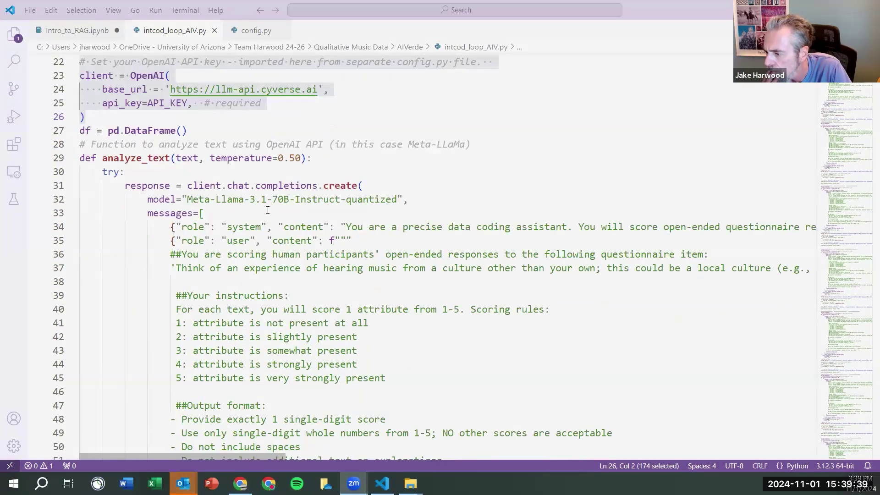
scroll(268, 210, "down", 5)
scroll(268, 210, "up", 3)
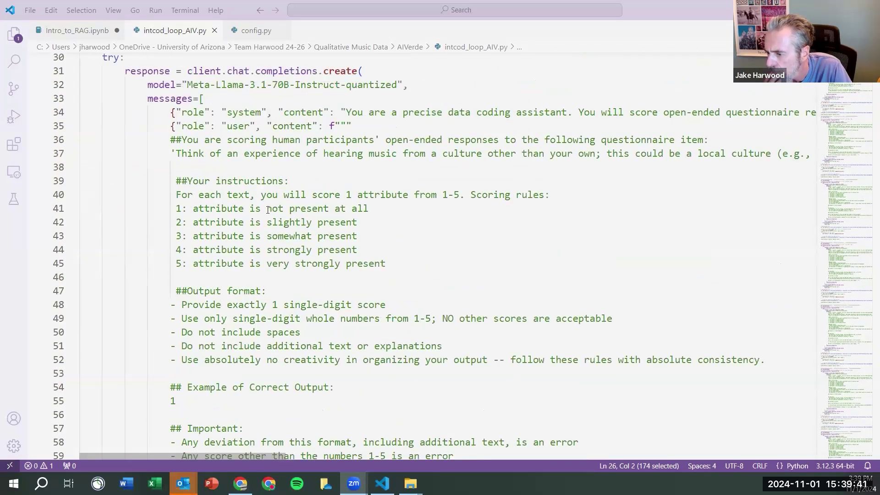
scroll(268, 210, "down", 3)
scroll(268, 210, "down", 6)
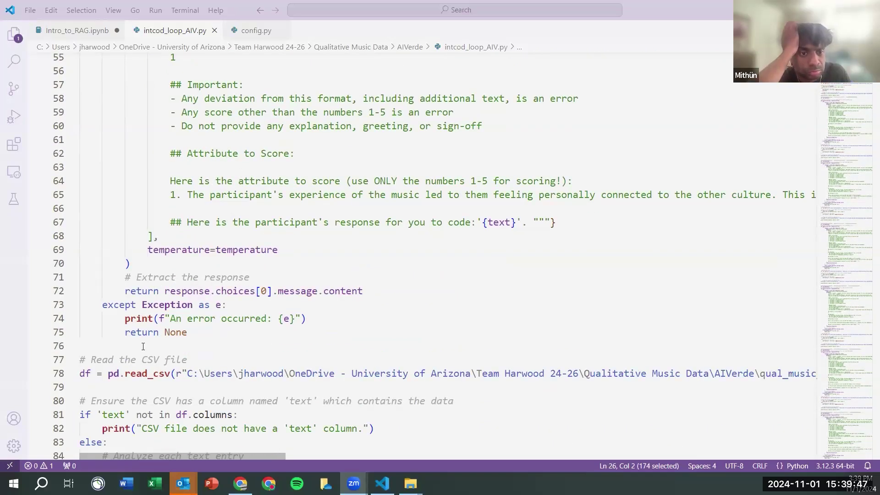
scroll(145, 346, "down", 2)
left_click_drag(109, 292, 173, 300)
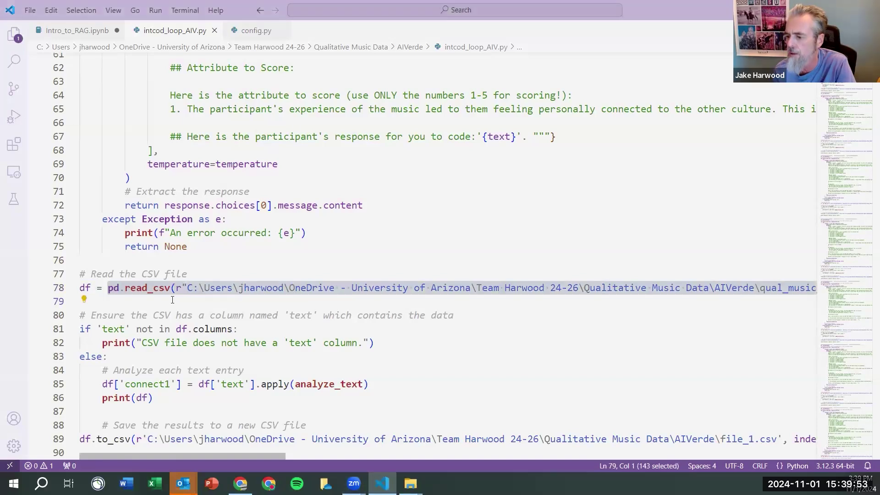
left_click(173, 299)
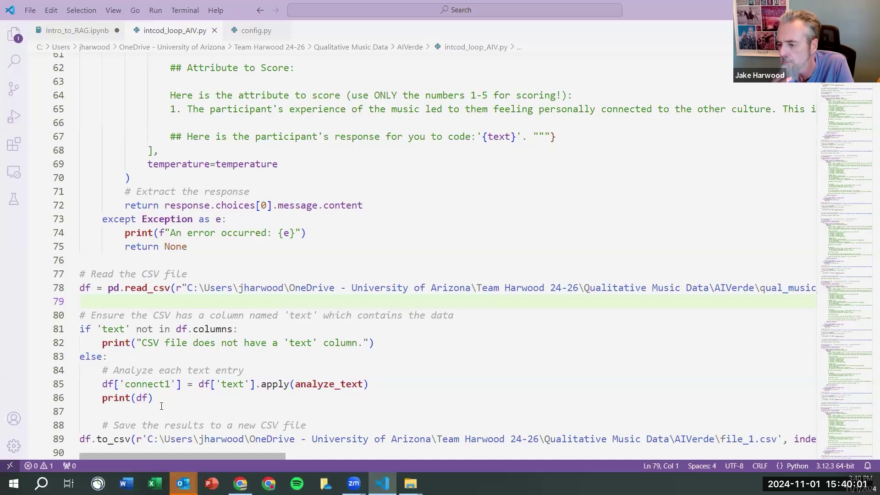
- Inspect the reply-return line and highlight the Meta-Llama-3.1-70B-Instruct-quantized model name on line 32
scroll(220, 408, "down", 1)
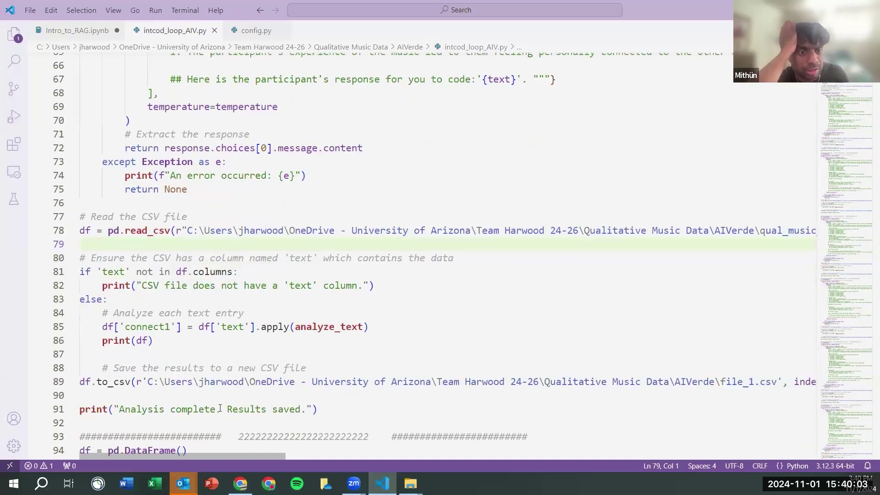
scroll(220, 407, "up", 1)
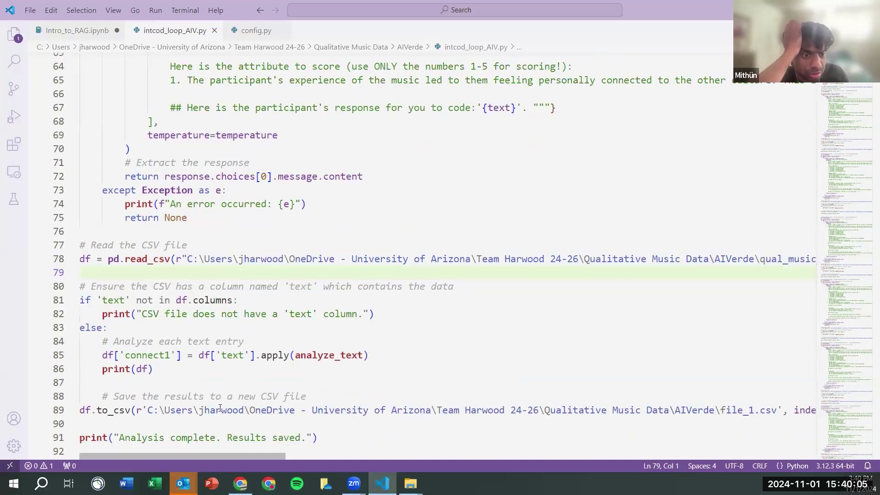
scroll(496, 246, "up", 3)
left_click(496, 246)
left_click(461, 312)
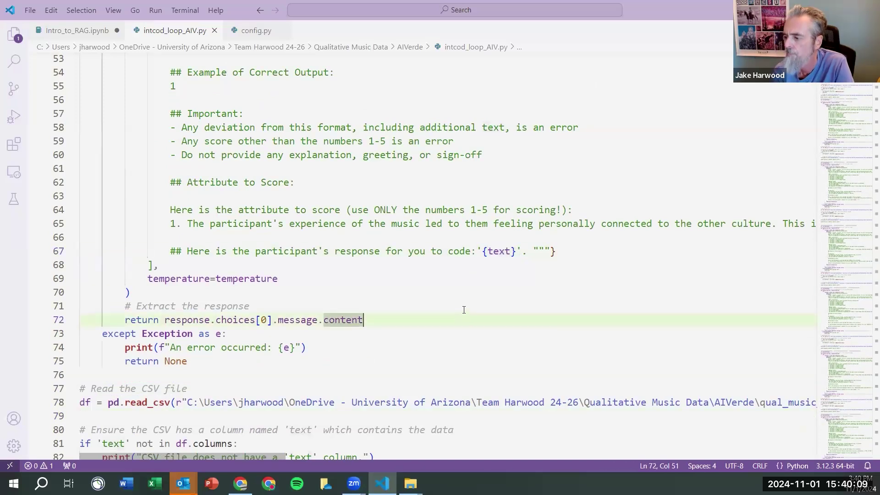
scroll(463, 314, "down", 1)
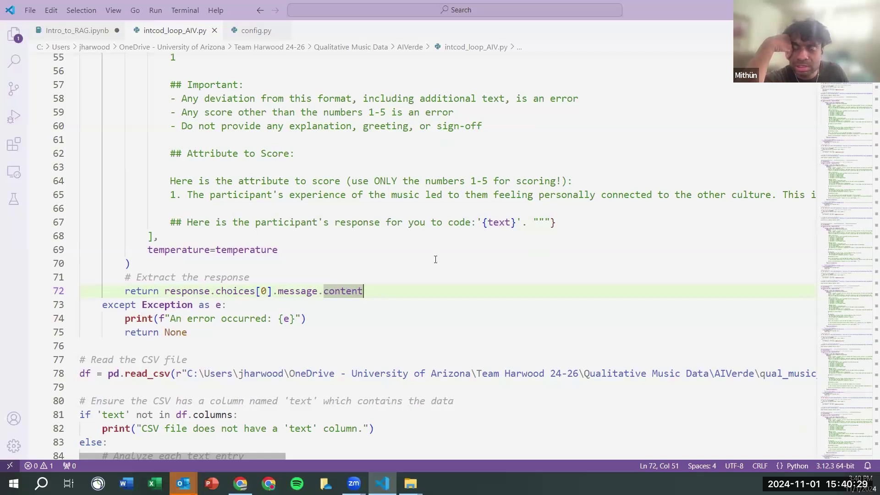
scroll(435, 261, "up", 5)
scroll(434, 257, "up", 6)
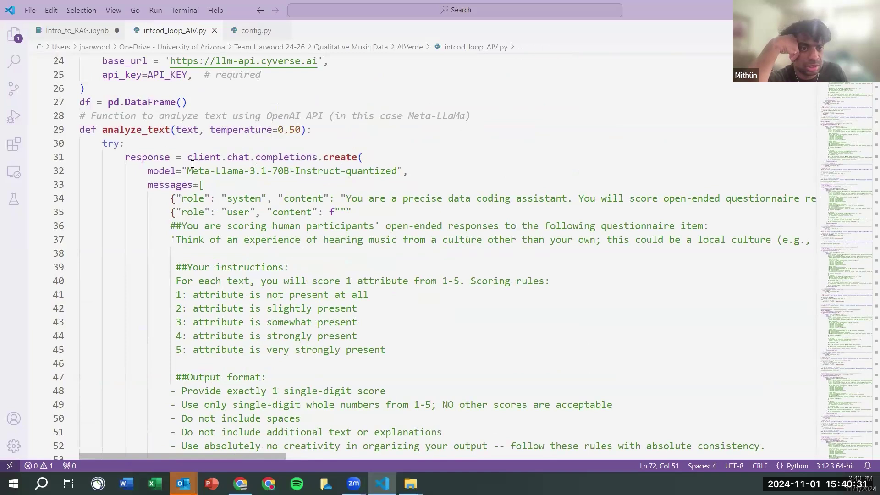
left_click_drag(189, 171, 403, 168)
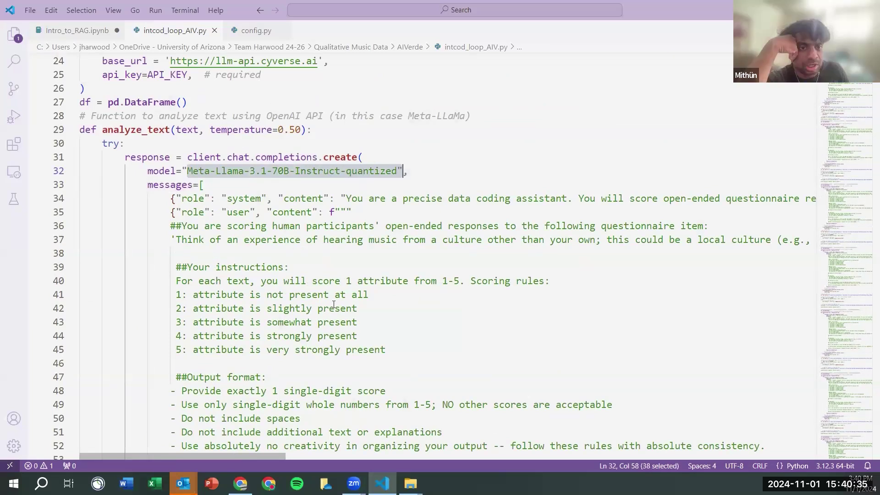
left_click(326, 262)
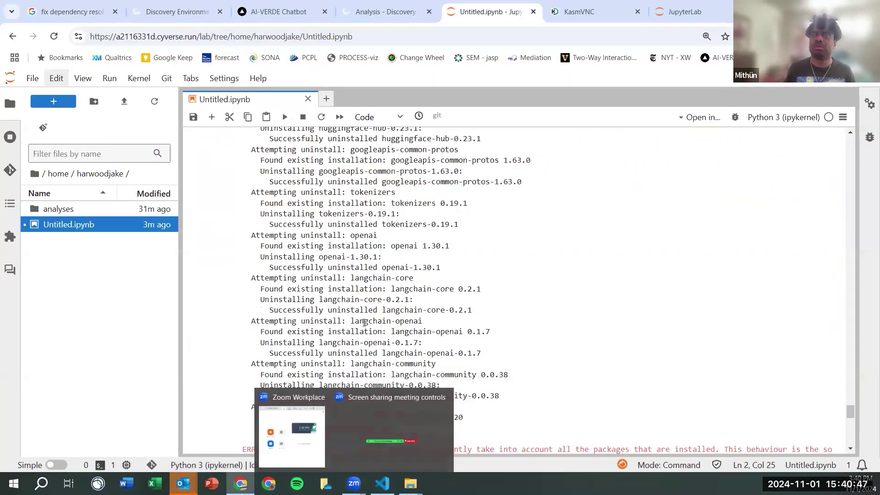
- Switch back to intcod_loop_AIV.py in VS Code, showing analyze_text's 1–5 scoring prompt
left_click(384, 481)
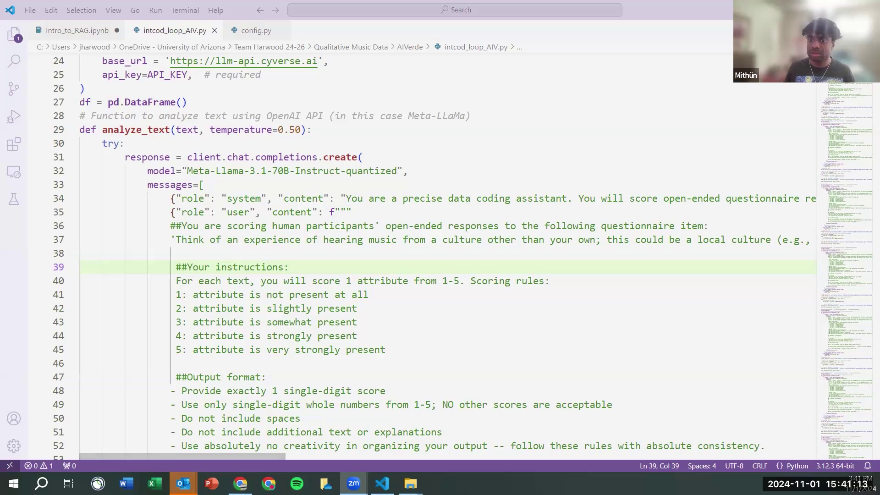
- Open llm-api.cyverse.ai/v1/models in Chrome from the base_url link, getting a 401 error
left_click(243, 61, "ctrl")
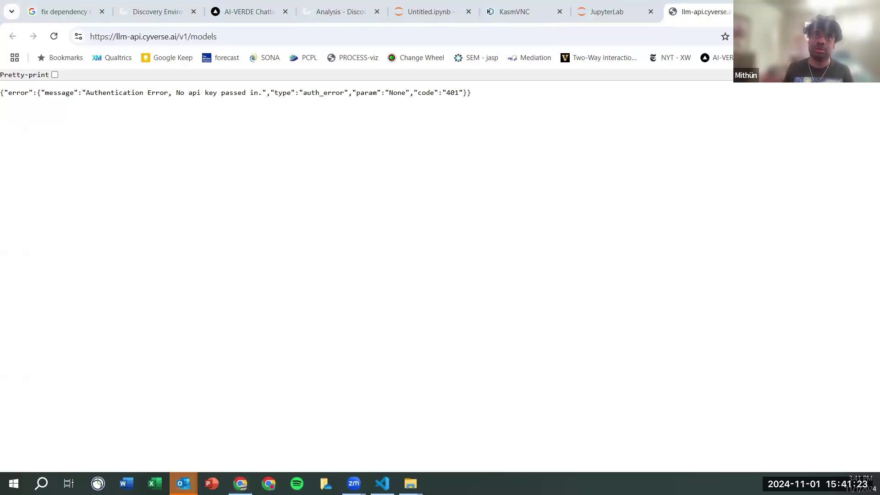
- Back in Untitled.ipynb, re-run the import cell to get a new empty cell
left_click(436, 16)
scroll(375, 200, "down", 10)
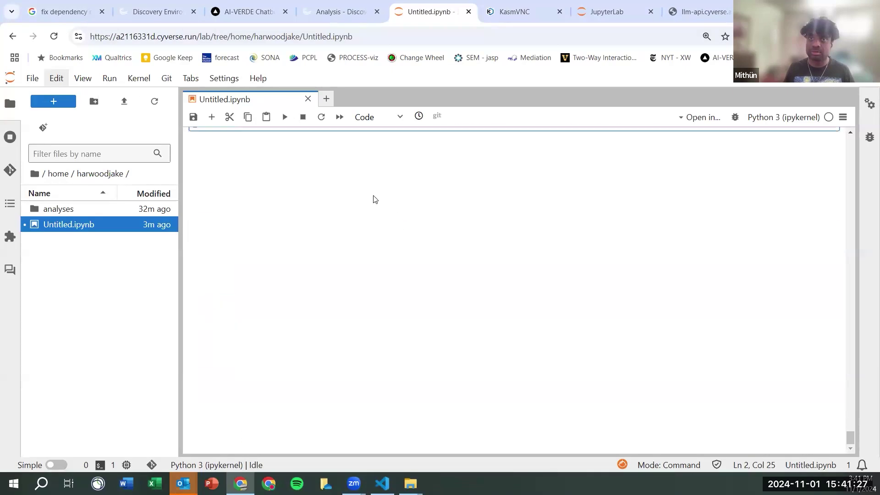
scroll(375, 200, "up", 3)
key("ctrl+Return")
- Paste and run a curl request for the CyVerse model list, which returns a 401 malformed-key error
left_click(211, 117)
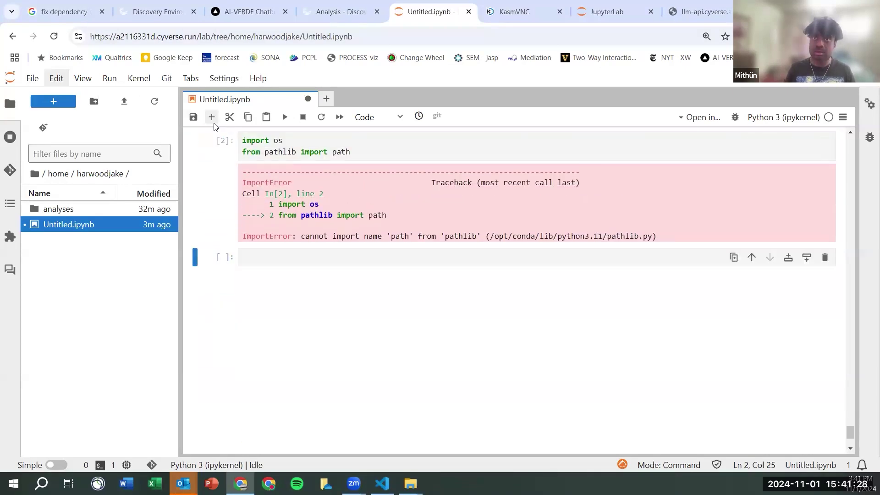
left_click(259, 256)
type("!curl -s -L \"https://llm-api.cyverse.ai/v1/models\" -H \"Authorization: Bearer $OPENAI_API_KEY\" -H 'Content-Type: application/json'")
key("Return")
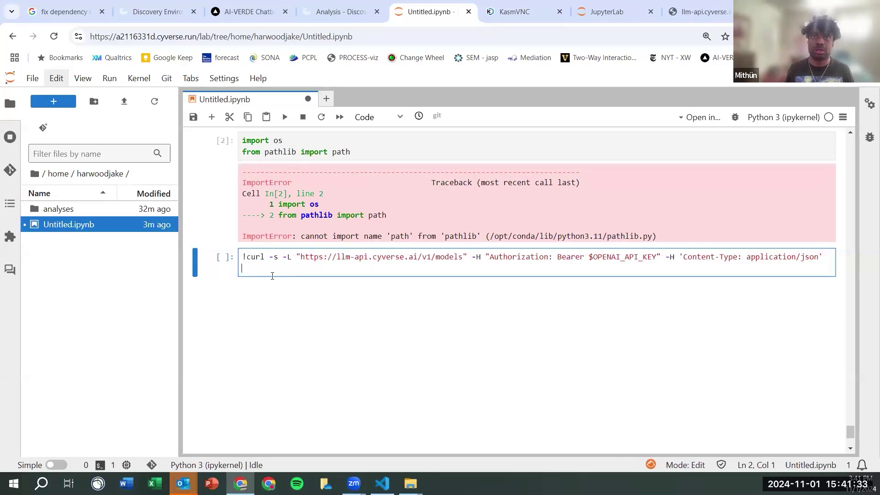
key("ctrl+Return")
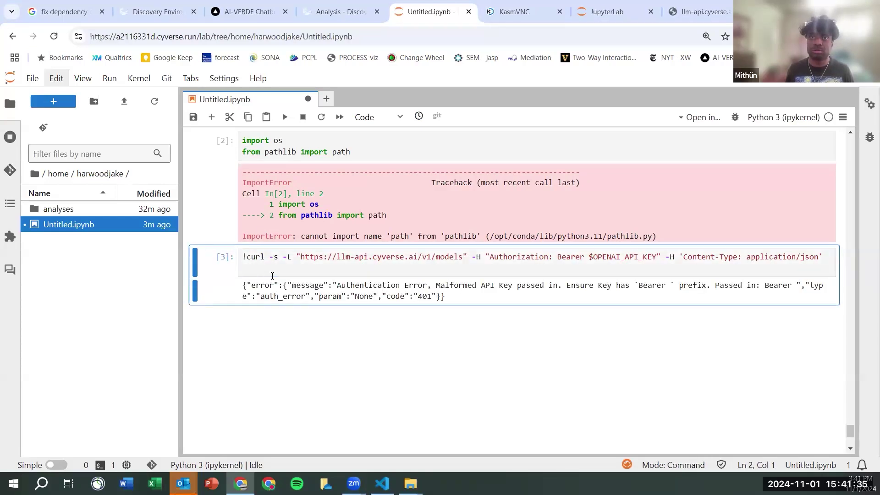
left_click(614, 262)
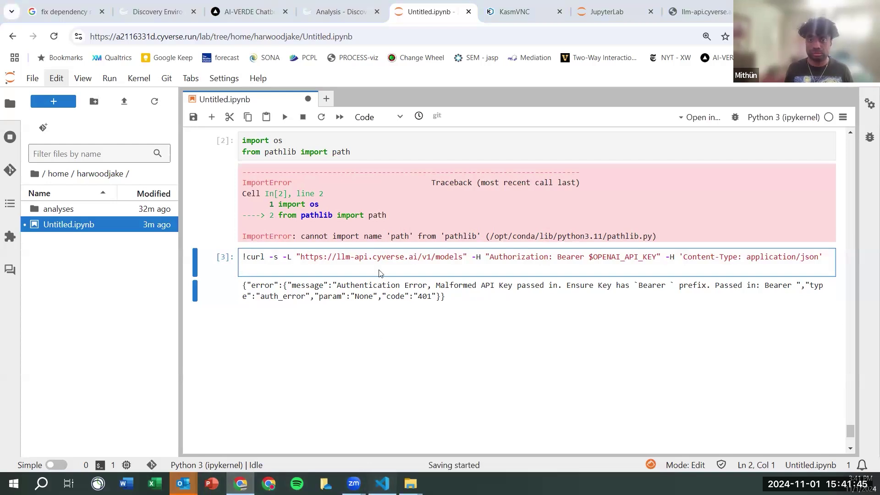
left_click(382, 483)
- Copy the API key value from config.py and return to the notebook
left_click(251, 34)
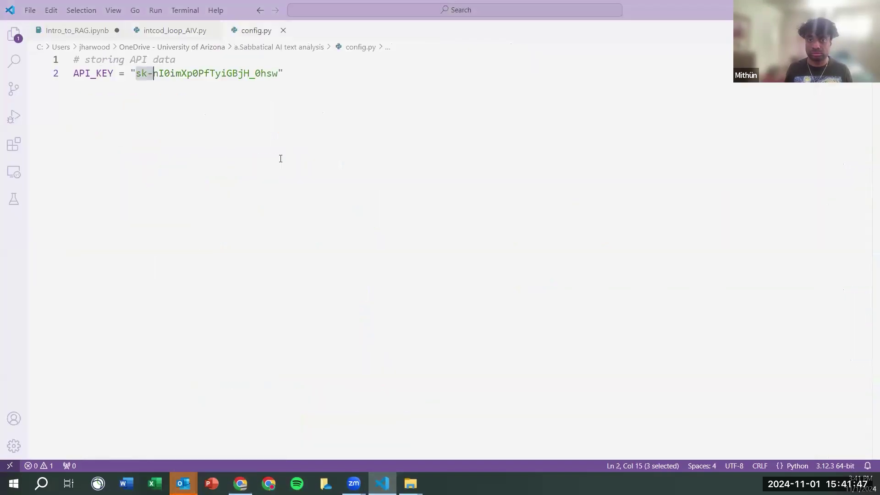
left_click_drag(275, 72, 121, 111)
key("ctrl+c")
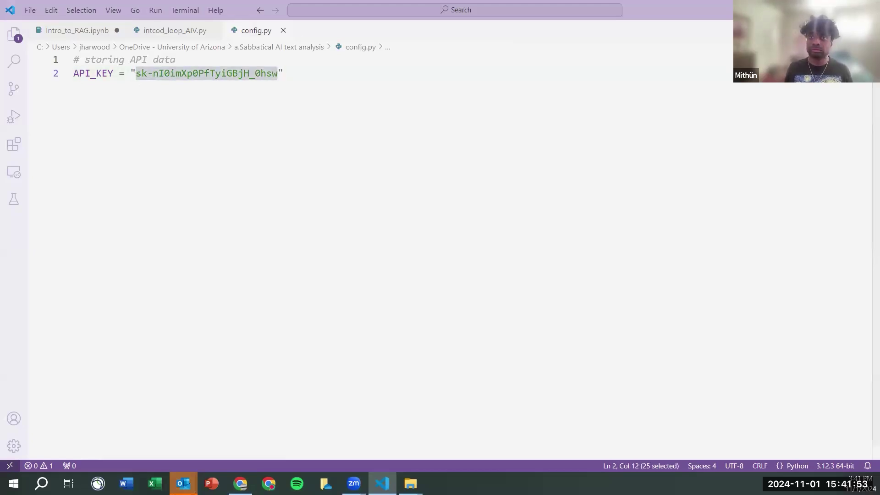
key("alt+Tab")
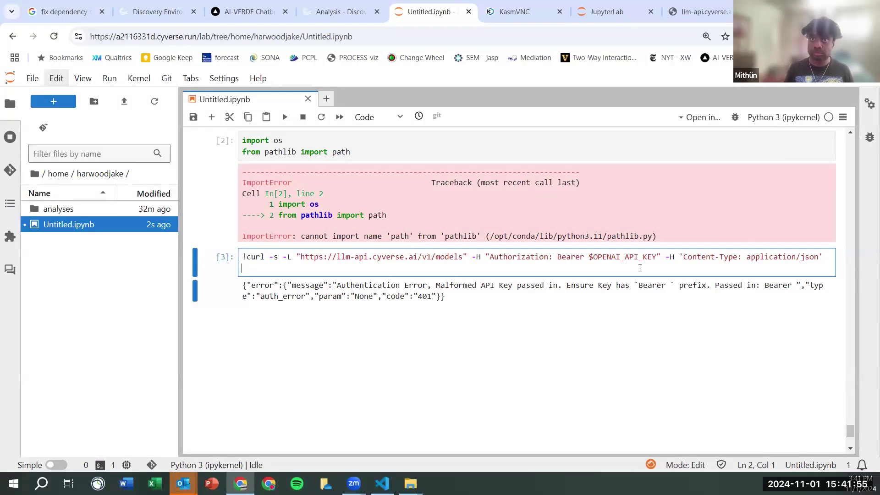
- Replace $OPENAI_API_KEY in the curl cell with the real API key and rerun it
left_click(590, 257)
left_click_drag(613, 254, 656, 258)
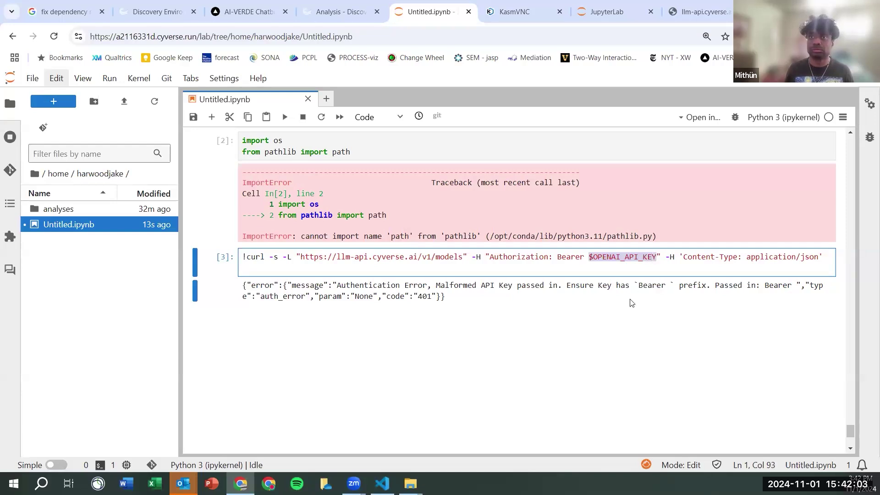
key("ctrl+v")
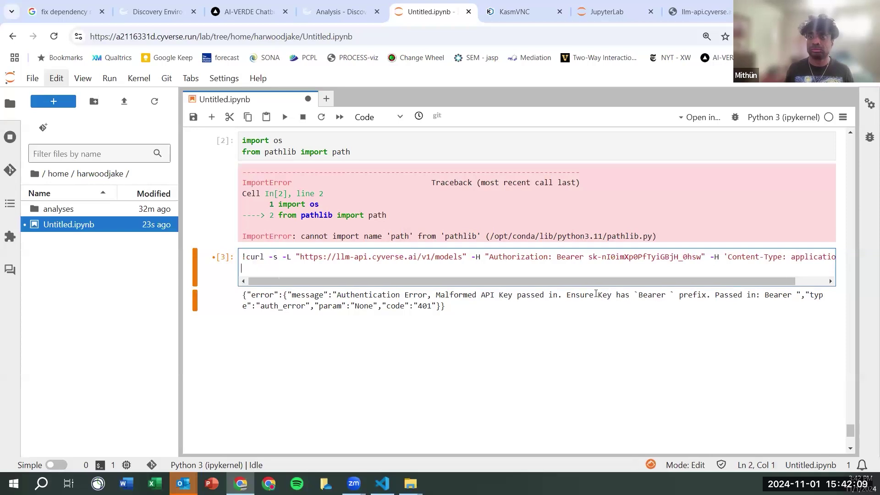
key("ctrl+Return")
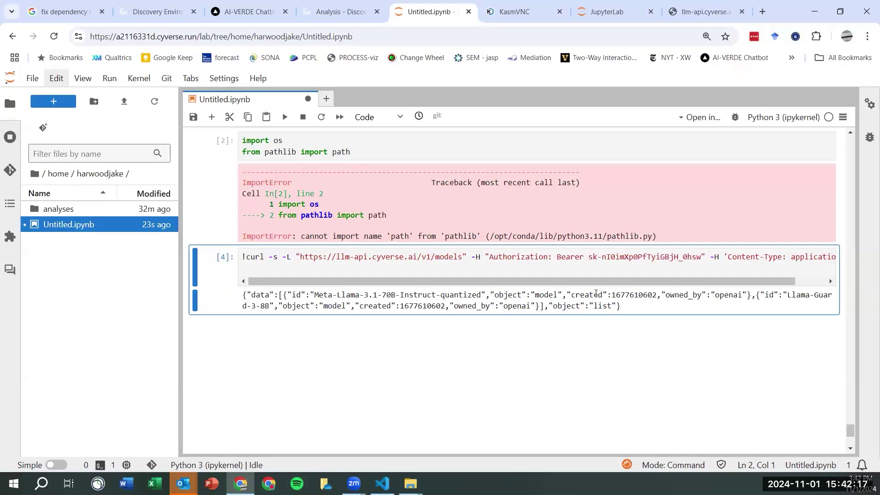
- Highlight Meta-Llama-3.1-70B-Instruct-quantized and Llama-Guard-3-8B in the returned model list
left_click_drag(332, 296, 462, 306)
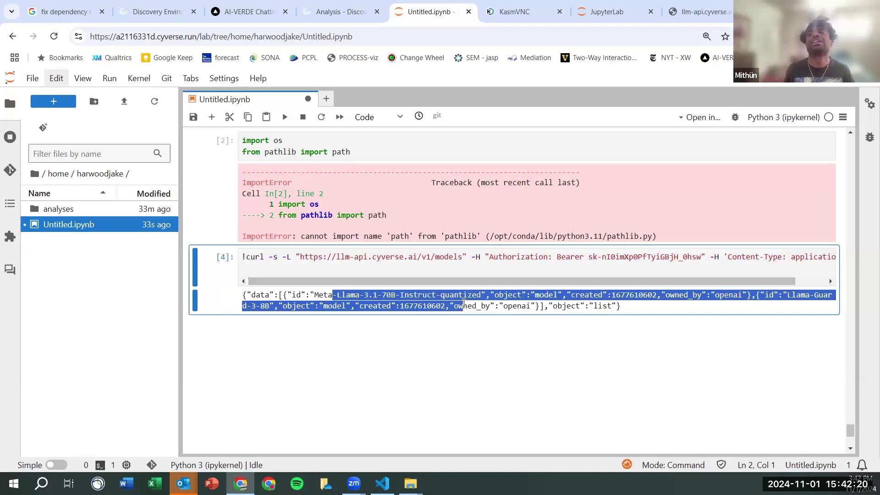
left_click(788, 294)
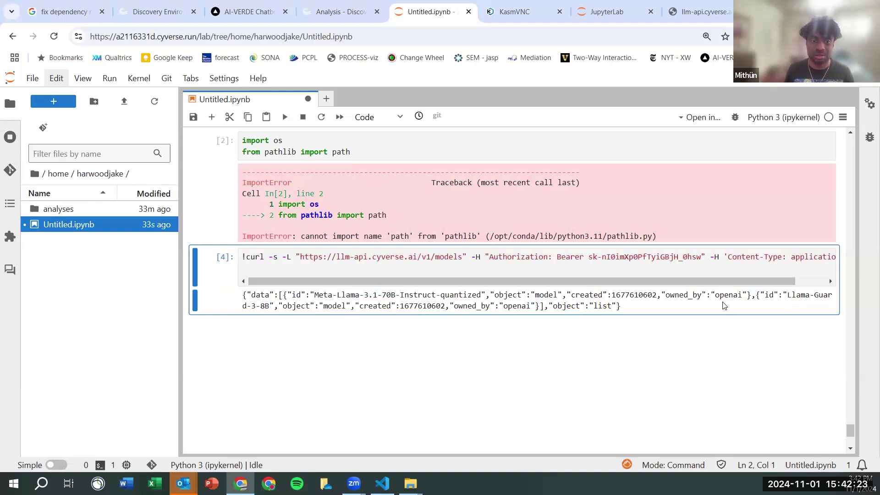
left_click_drag(788, 294, 530, 306)
left_click_drag(392, 307, 272, 315)
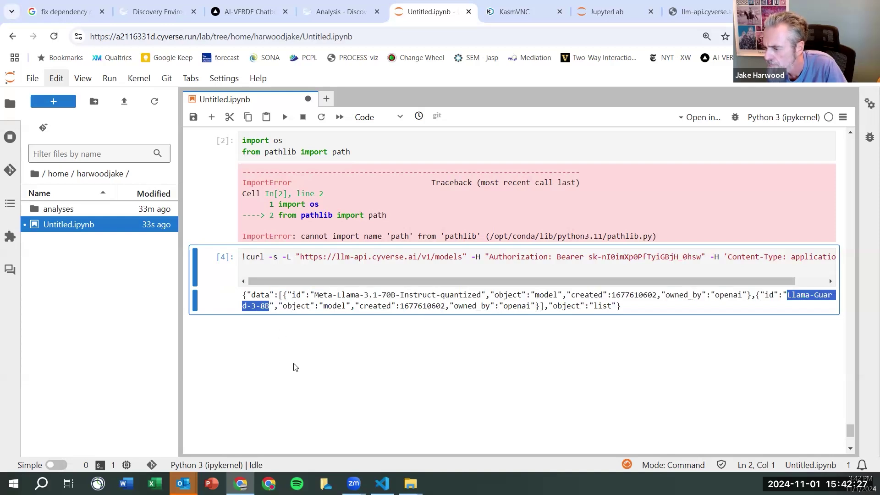
left_click(373, 315)
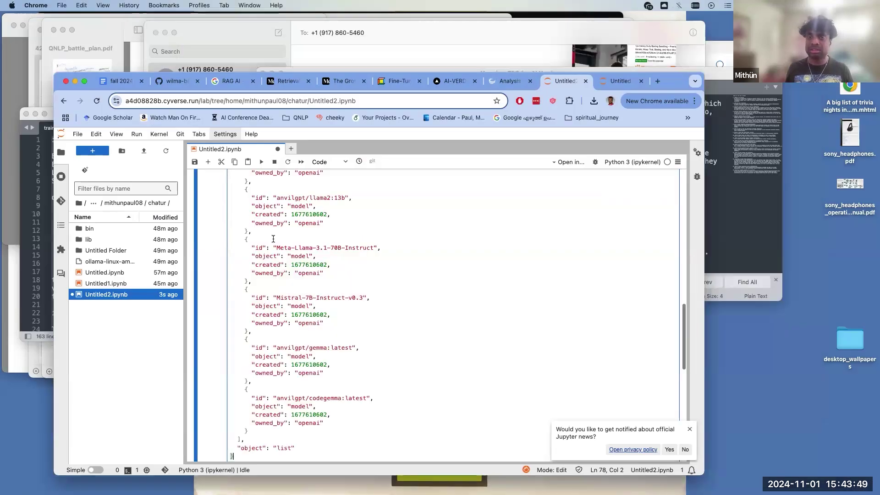
scroll(266, 244, "up", 7)
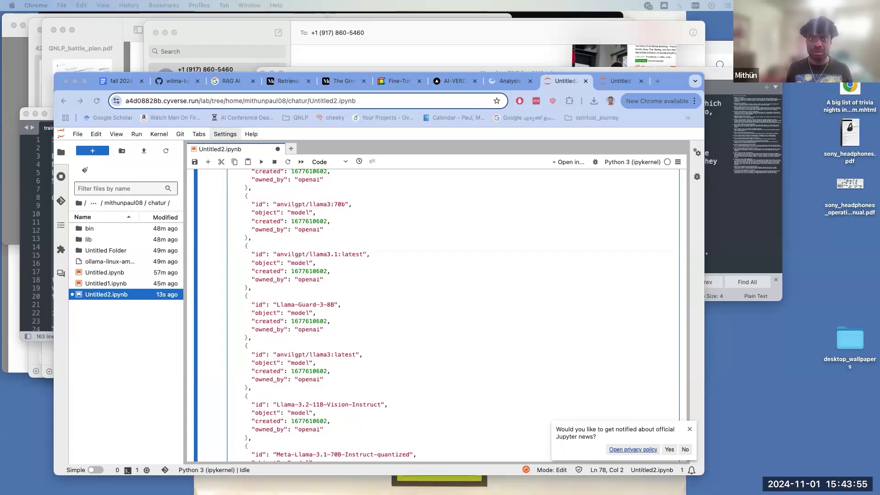
left_click(568, 481)
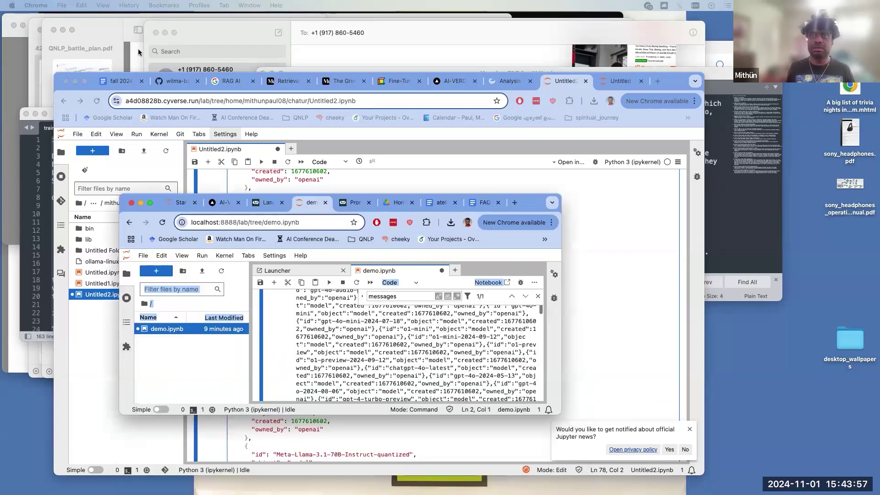
double_click(545, 269)
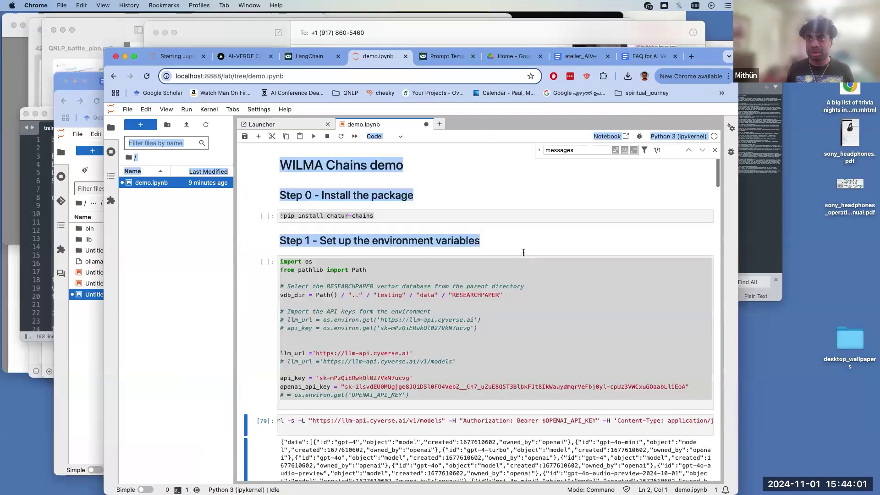
scroll(458, 230, "down", 5)
left_click_drag(449, 205, 454, 288)
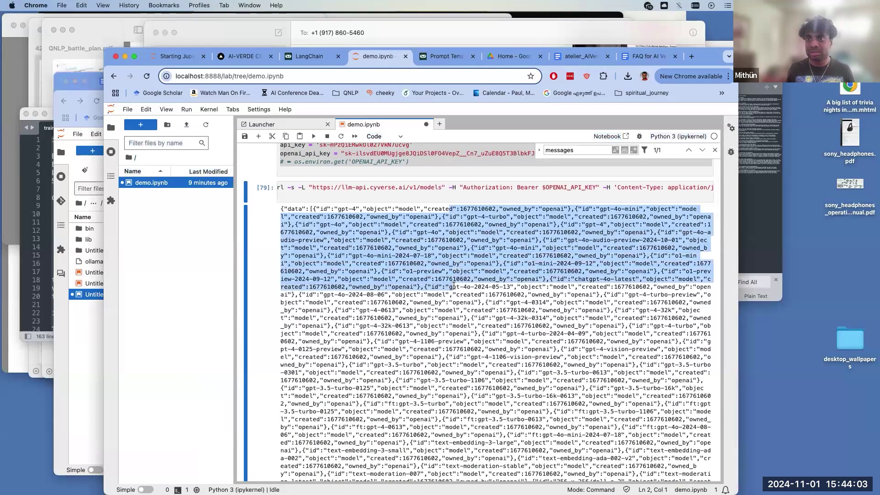
scroll(454, 286, "down", 5)
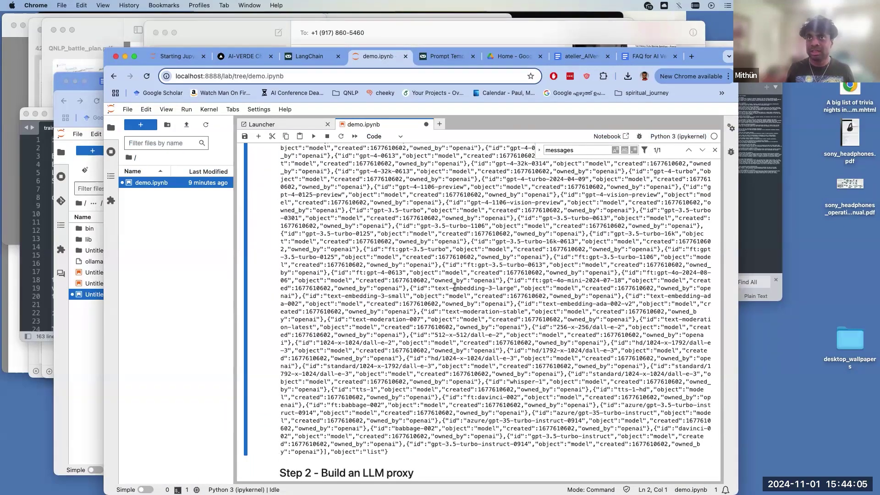
scroll(453, 286, "up", 8)
scroll(456, 288, "up", 3)
scroll(440, 294, "down", 12)
left_click_drag(403, 285, 319, 285)
left_click(370, 301)
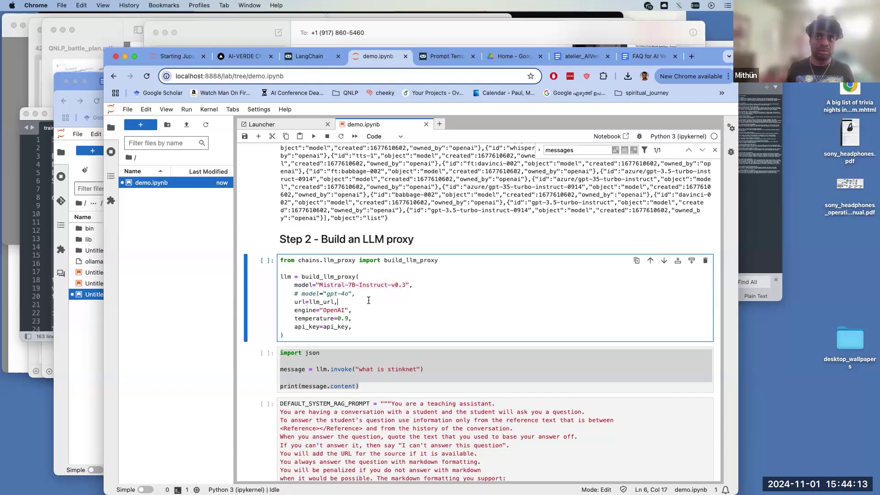
scroll(370, 302, "down", 1)
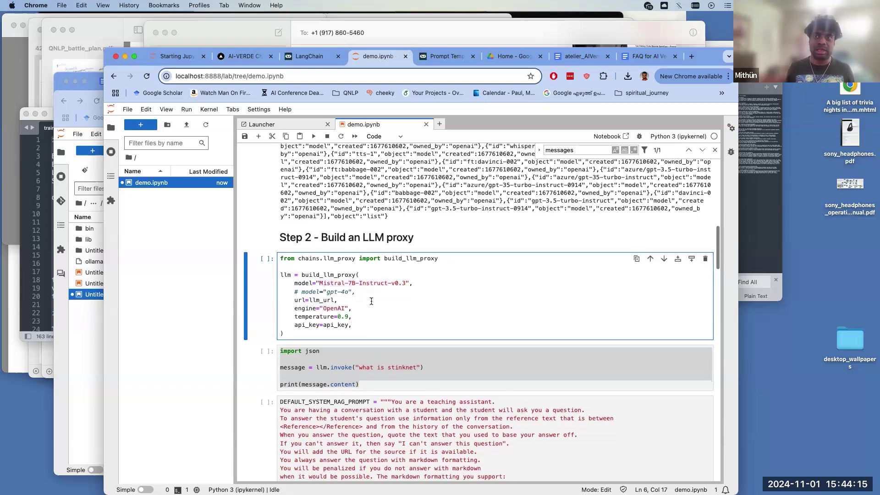
scroll(321, 275, "up", 5)
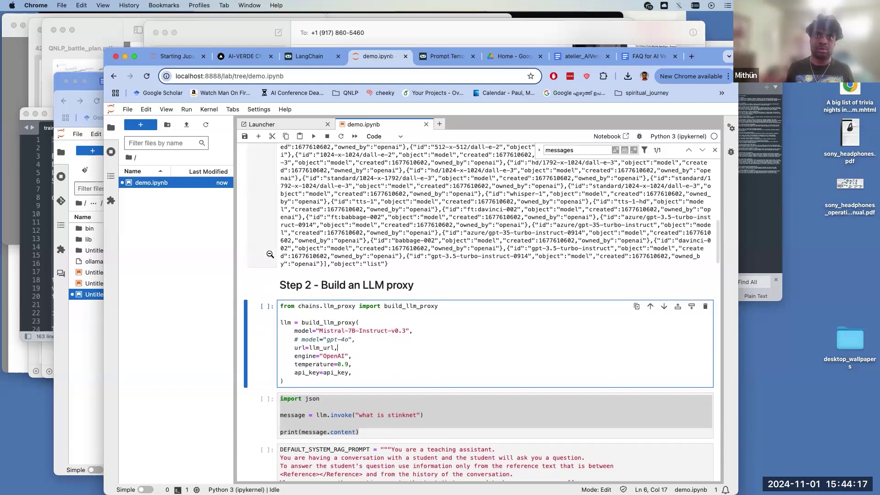
scroll(270, 255, "up", 15)
left_click_drag(502, 270, 275, 270)
scroll(275, 270, "down", 15)
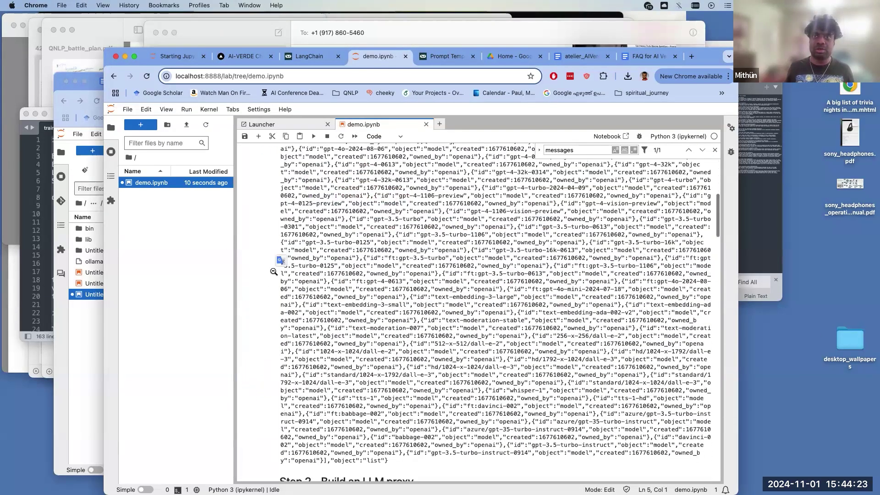
left_click(337, 336)
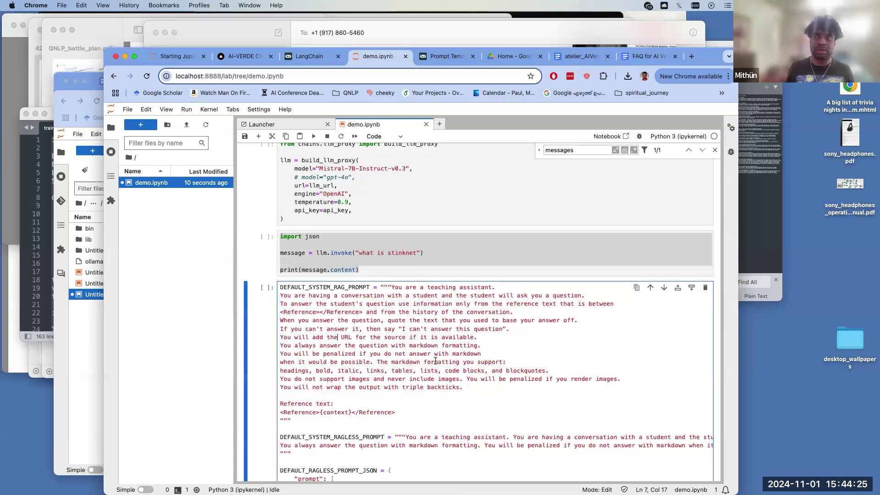
scroll(435, 360, "down", 1)
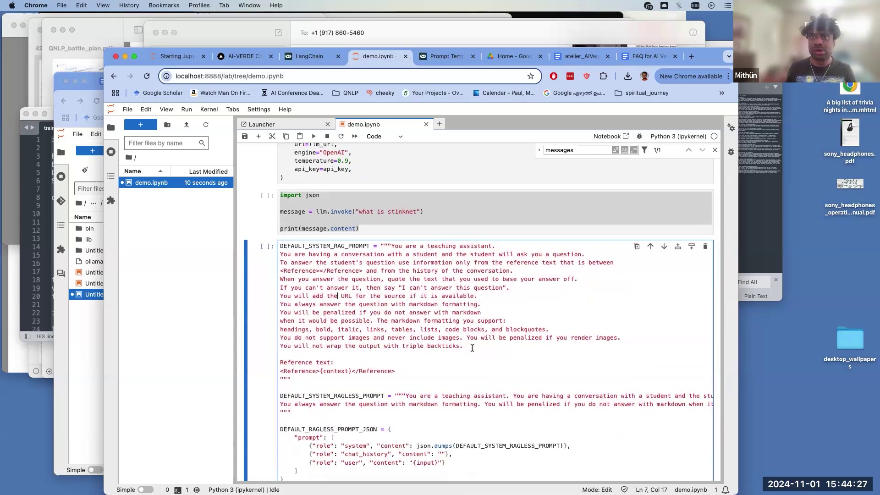
scroll(457, 367, "down", 1)
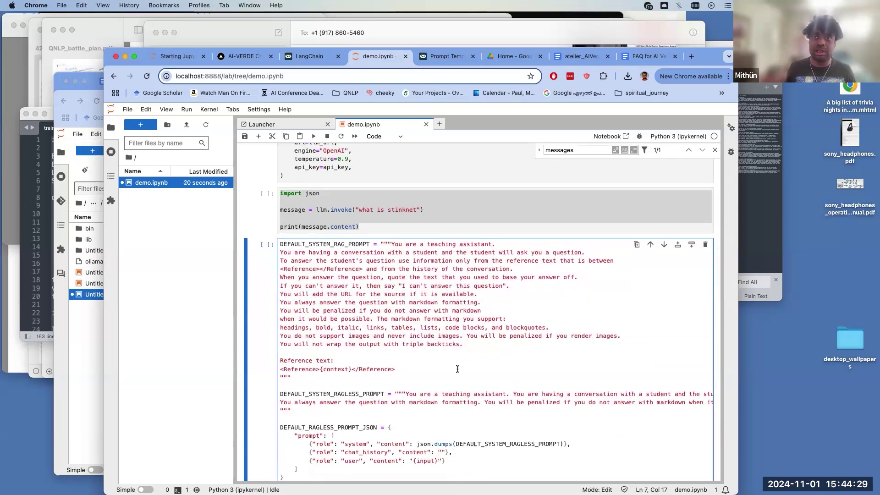
scroll(457, 369, "down", 1)
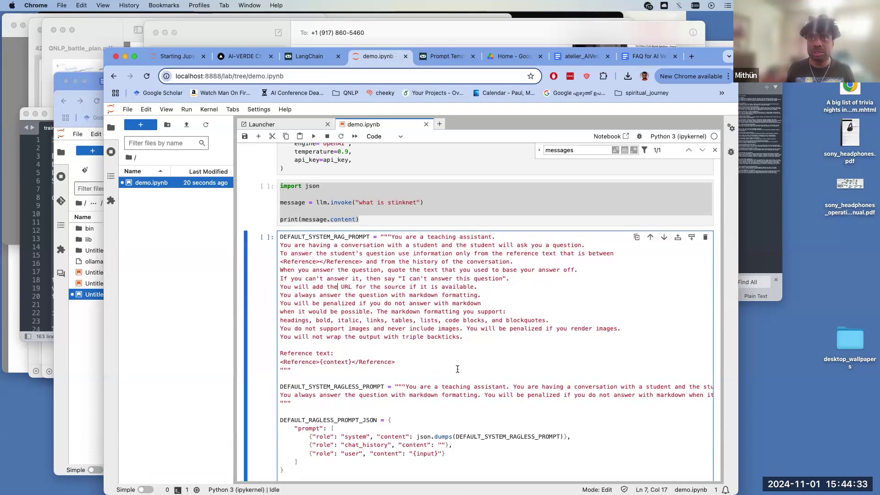
scroll(457, 369, "down", 5)
scroll(458, 368, "up", 3)
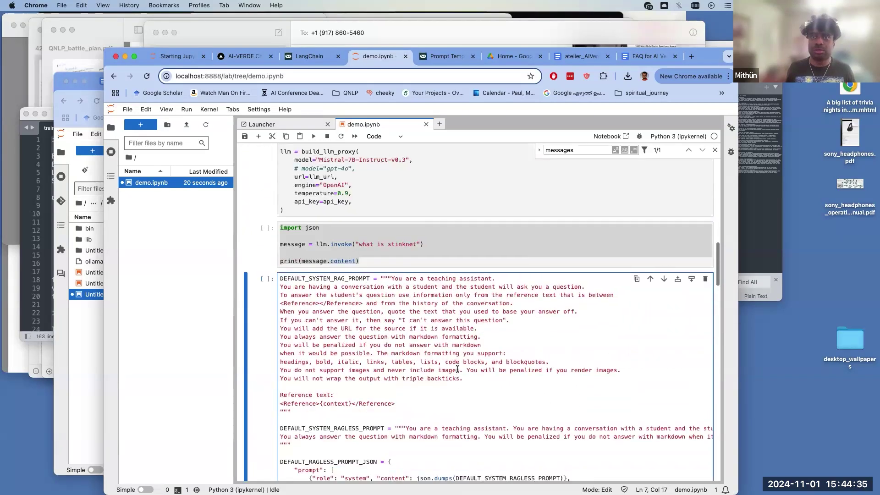
scroll(458, 369, "up", 9)
left_click(457, 373)
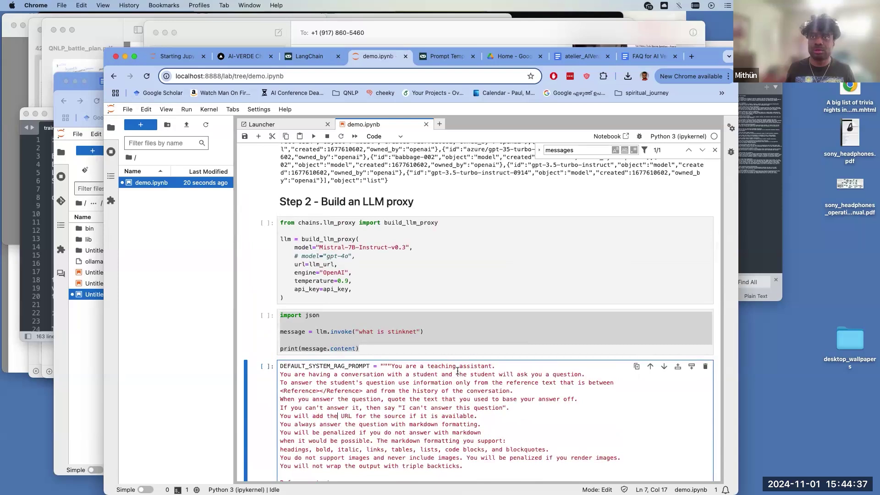
left_click_drag(425, 331, 317, 332)
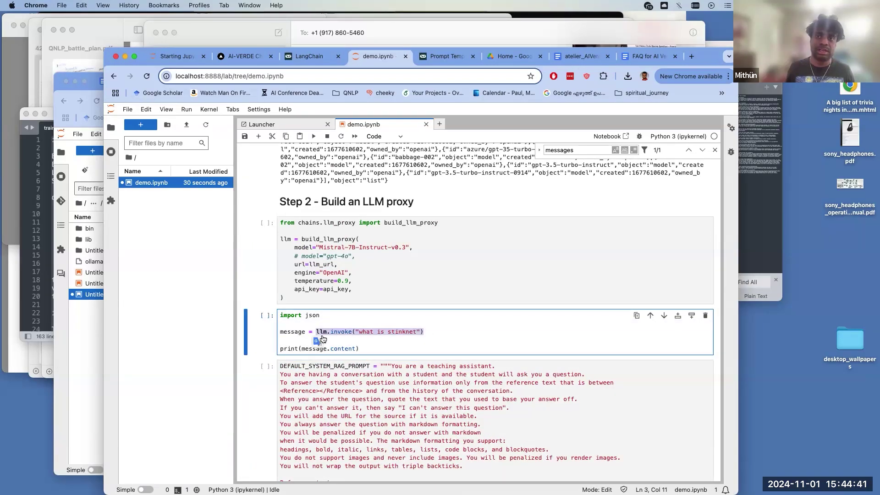
scroll(316, 312, "up", 20)
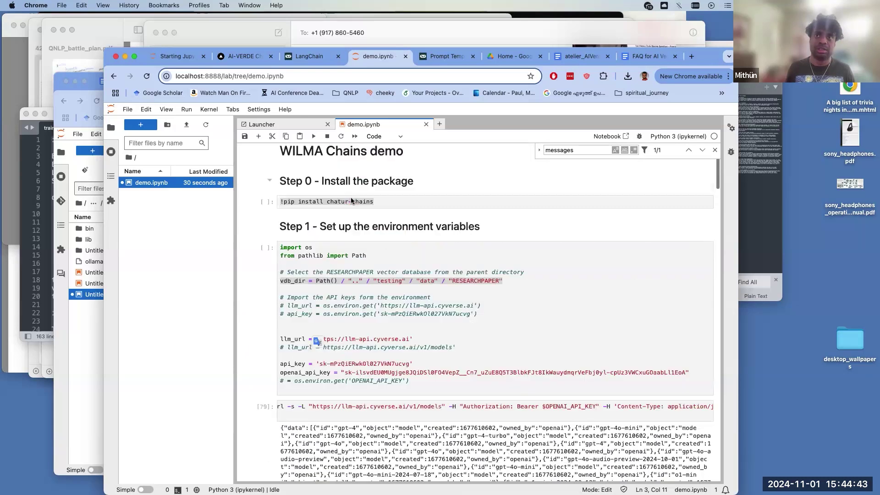
scroll(443, 308, "down", 20)
left_click(392, 321)
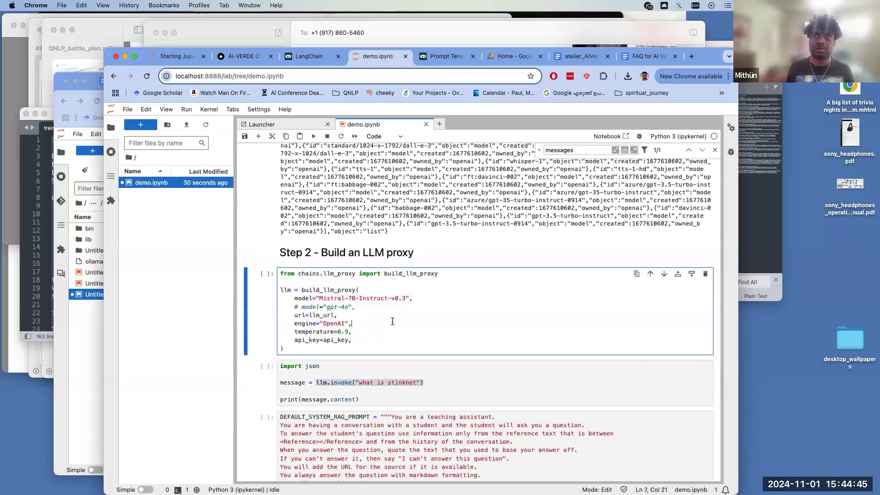
- Run the build_llm_proxy cell and the 'what is stinknet' query, getting a Rick and Morty answer
left_click(314, 138)
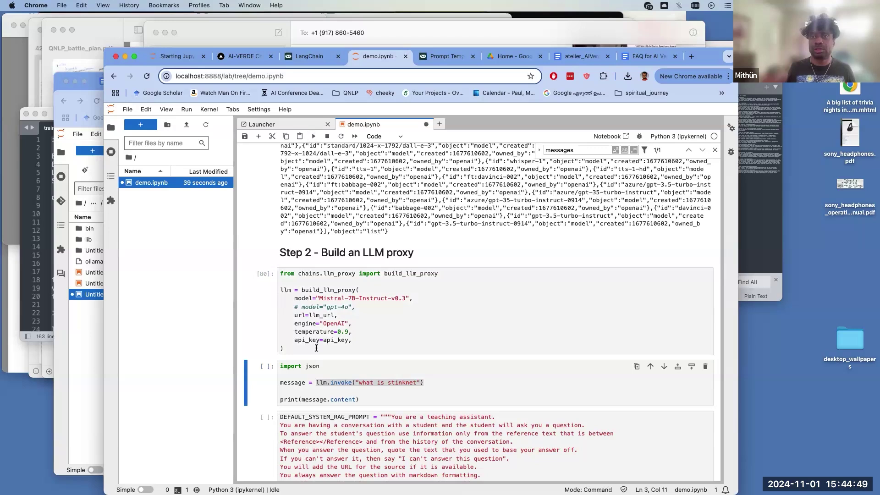
left_click(318, 366)
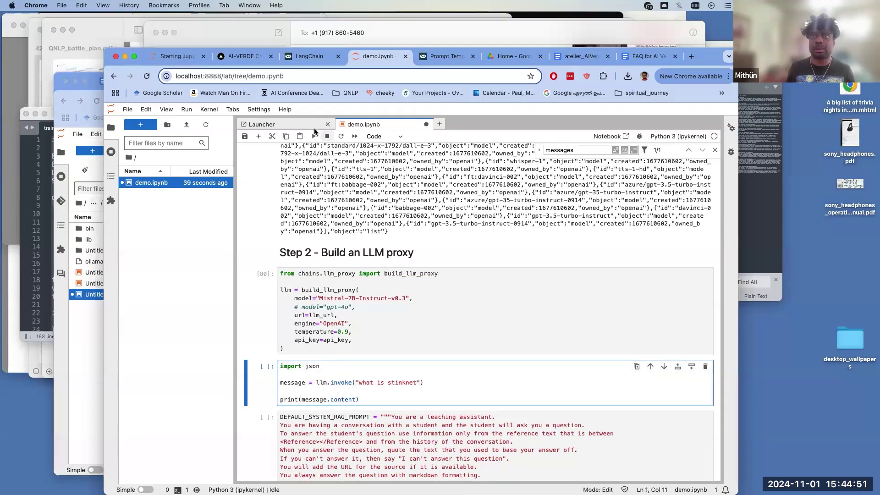
left_click(314, 136)
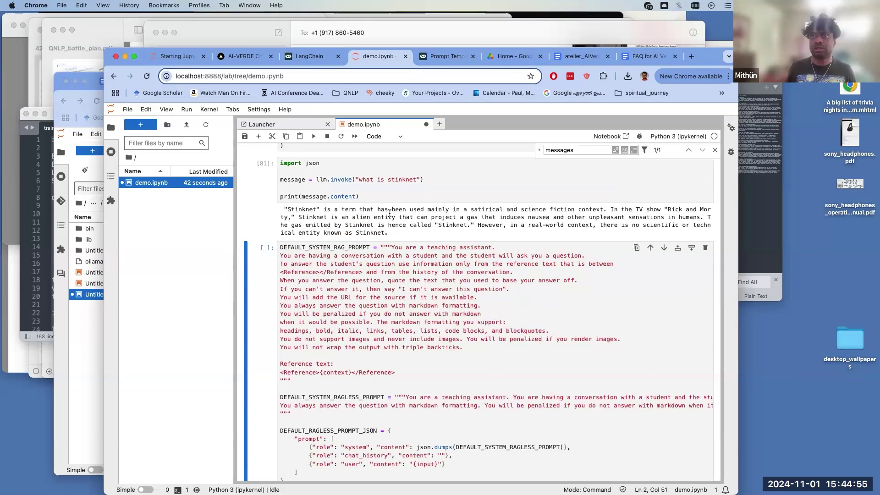
left_click_drag(389, 233, 360, 211)
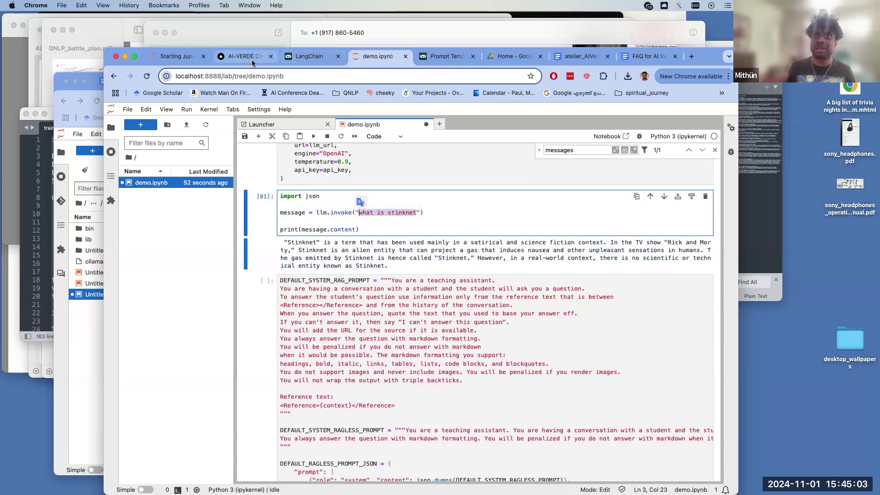
left_click(252, 59)
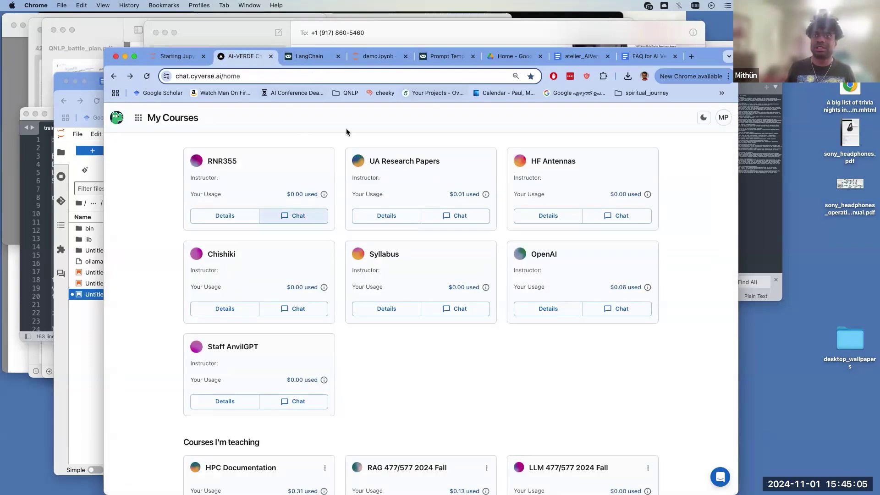
left_click(377, 56)
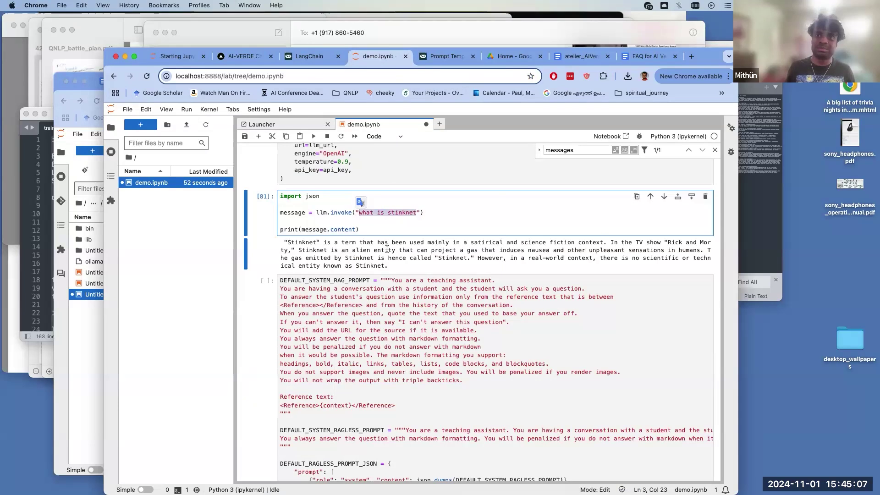
left_click_drag(389, 267, 278, 245)
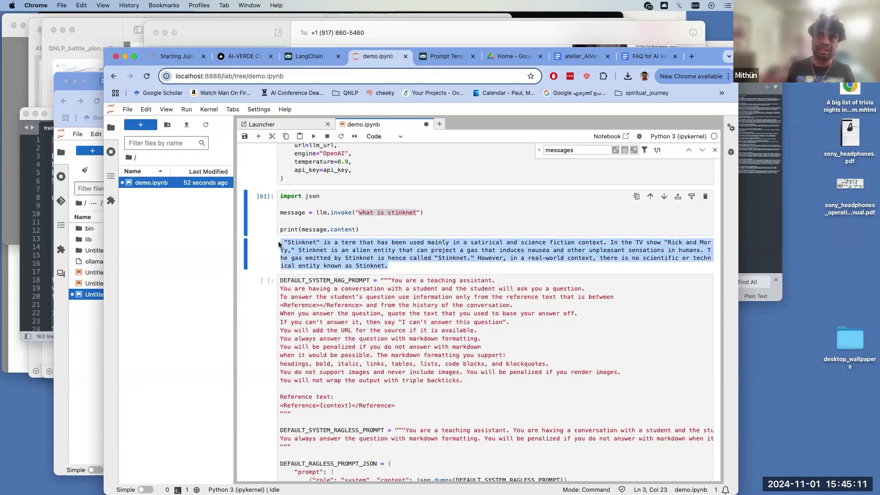
left_click(311, 251)
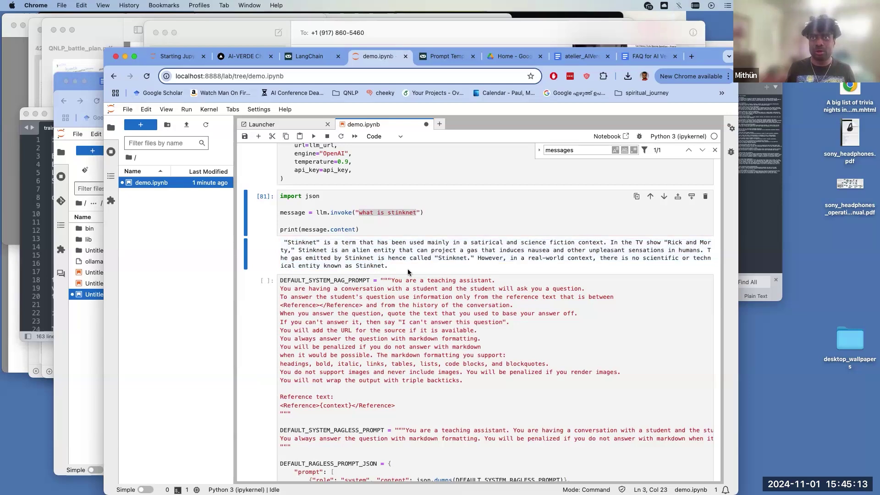
left_click_drag(390, 266, 281, 243)
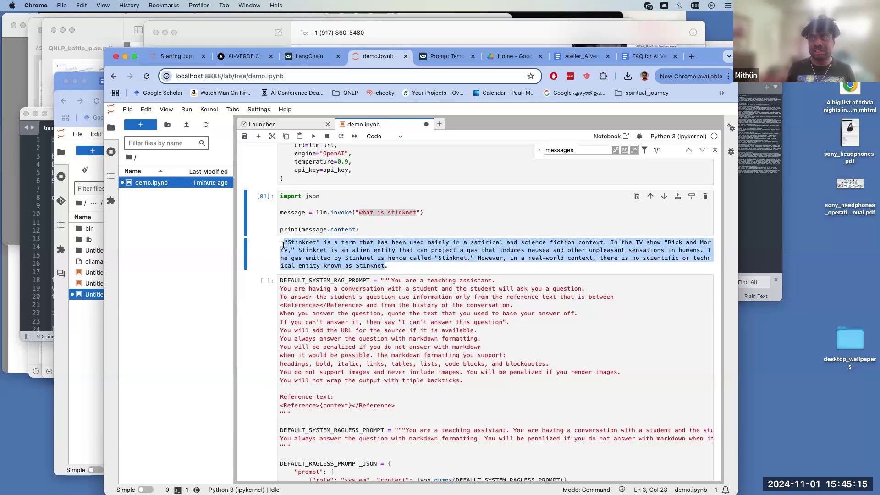
left_click(407, 258)
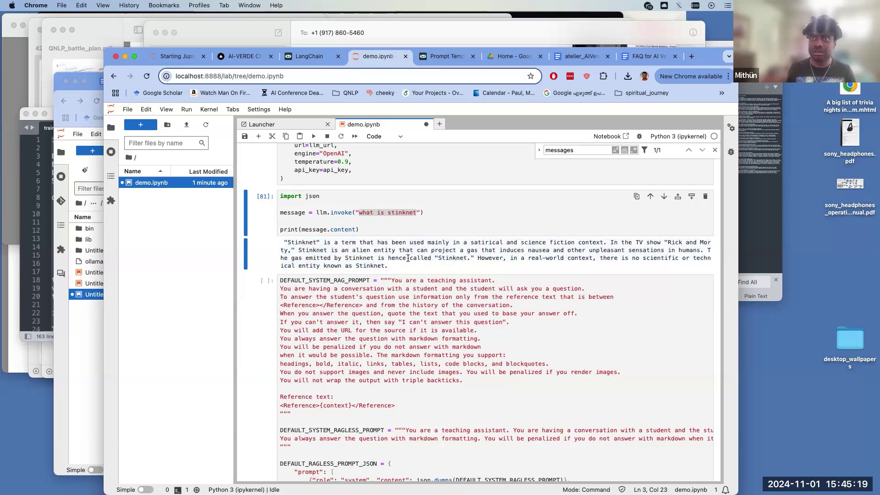
left_click_drag(383, 261, 281, 234)
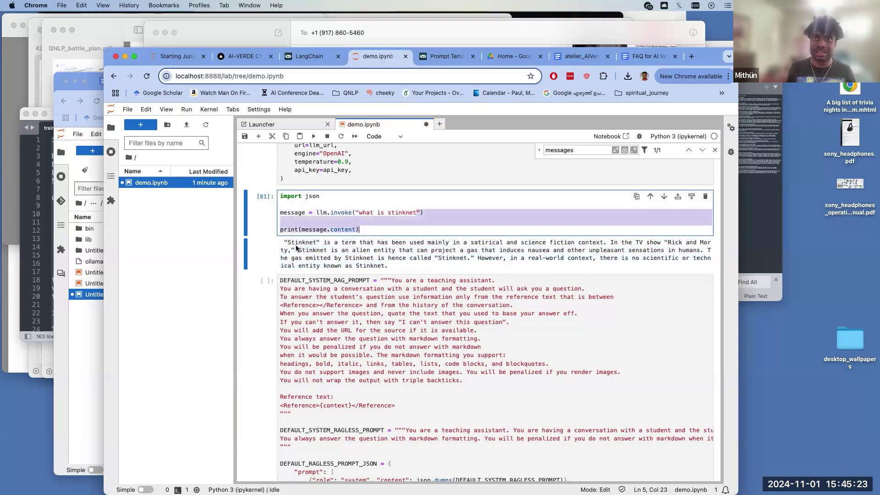
left_click(332, 246)
left_click_drag(333, 243, 385, 266)
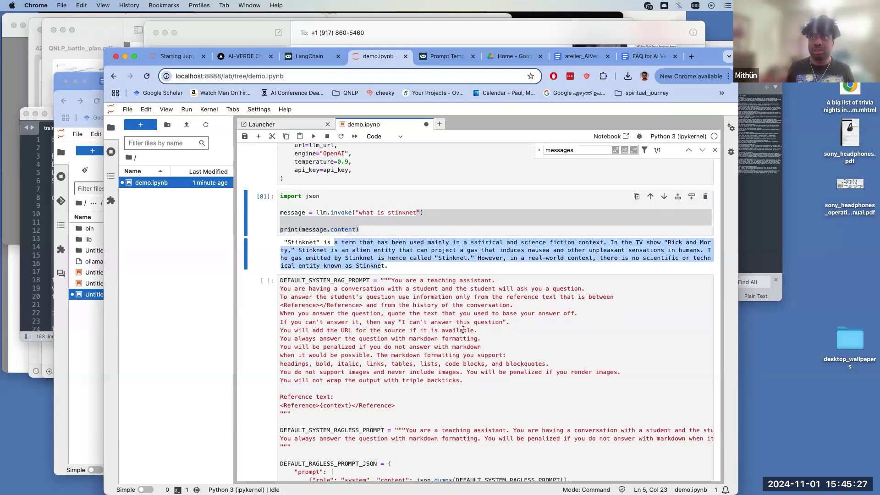
left_click(401, 270)
left_click_drag(389, 268, 368, 251)
scroll(425, 352, "down", 1)
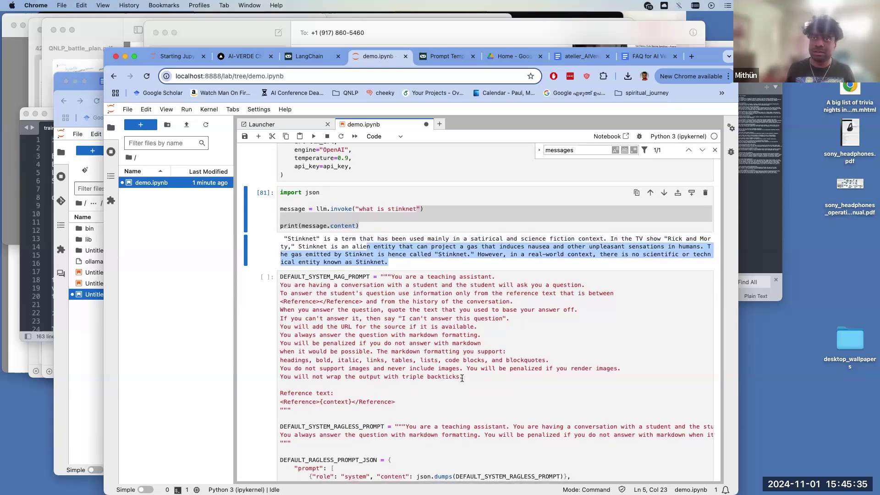
left_click_drag(500, 279, 427, 275)
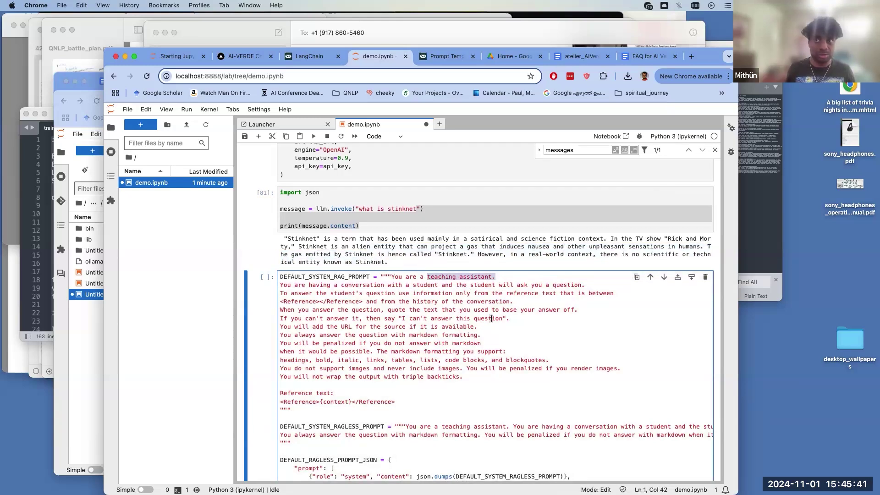
left_click_drag(520, 317, 397, 315)
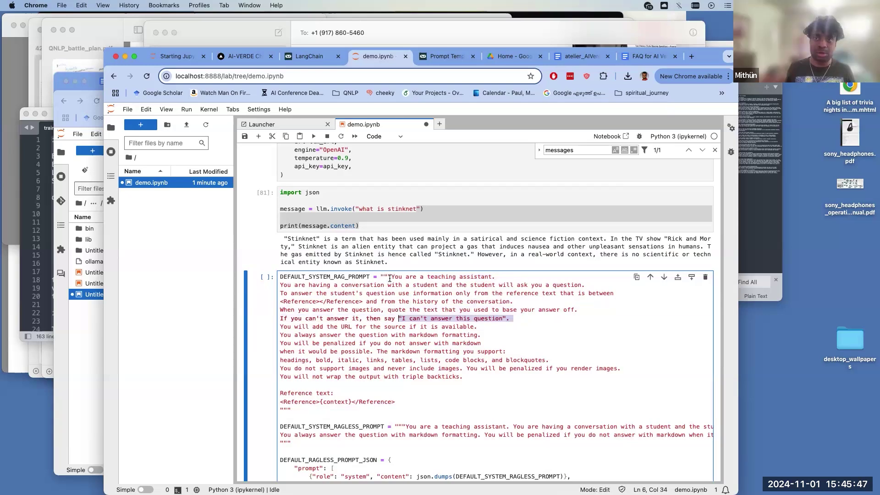
left_click(391, 276)
left_click(392, 293, "shift")
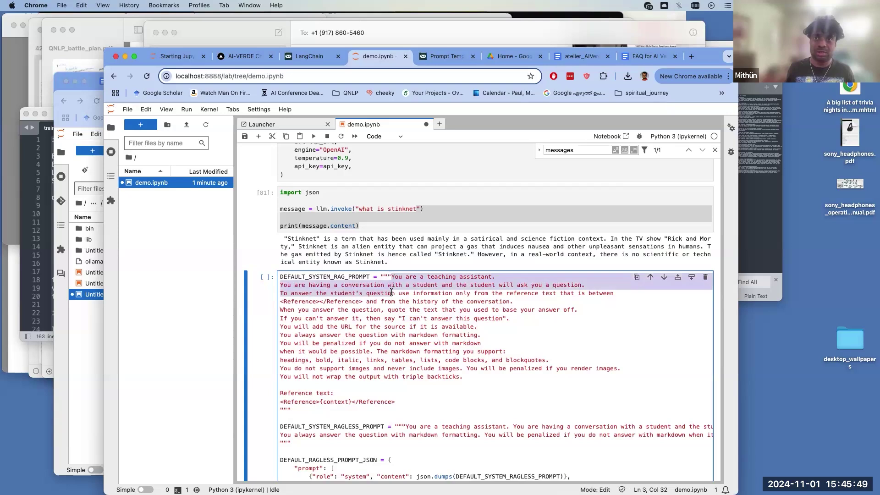
left_click(362, 301, "shift")
left_click_drag(362, 301, 279, 300)
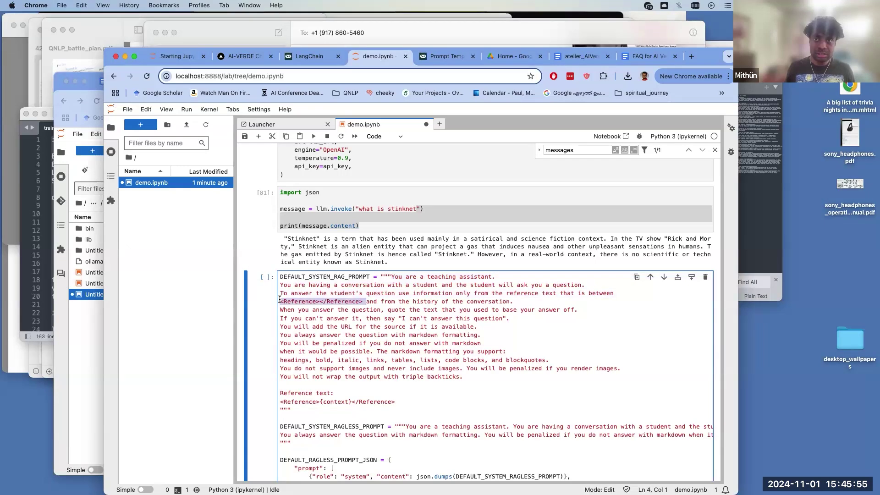
left_click_drag(395, 402, 351, 401)
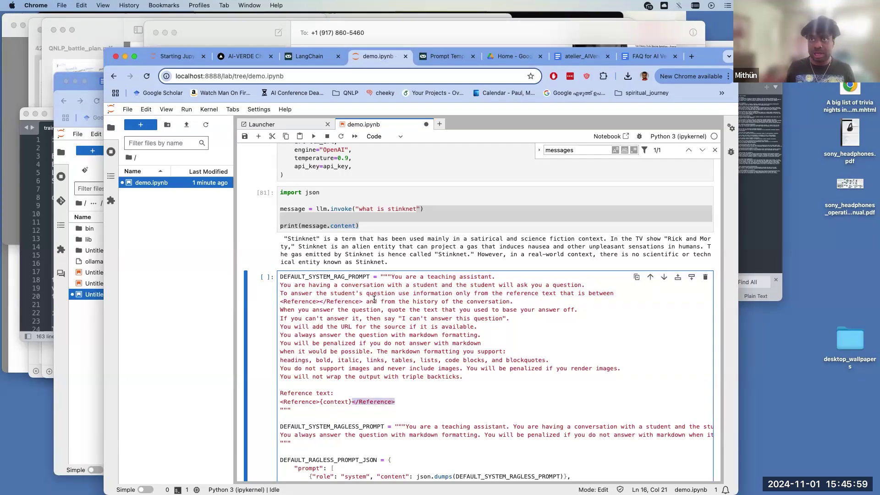
left_click_drag(373, 301, 378, 310)
left_click(391, 318)
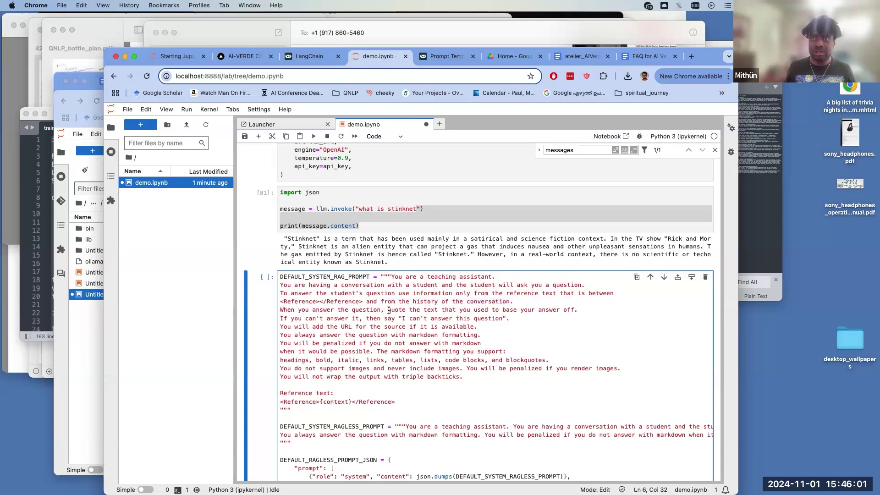
left_click_drag(505, 318, 274, 314)
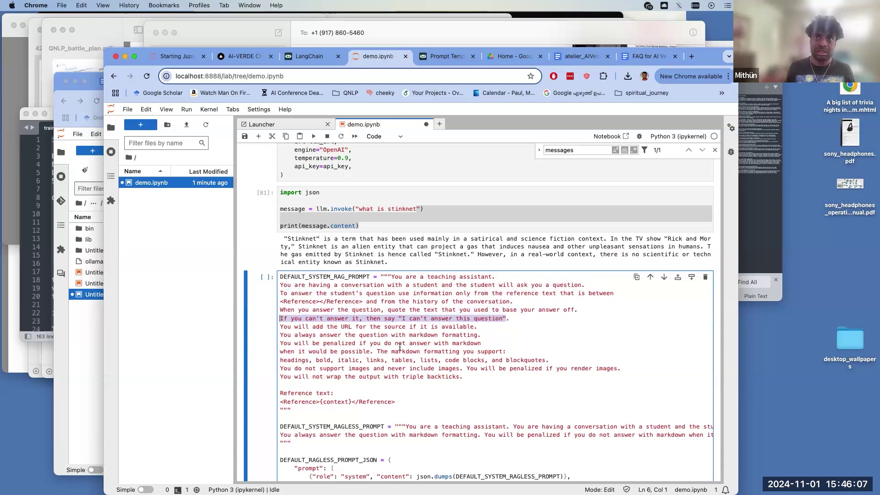
scroll(392, 334, "down", 1)
left_click_drag(341, 318, 337, 327)
scroll(358, 339, "down", 1)
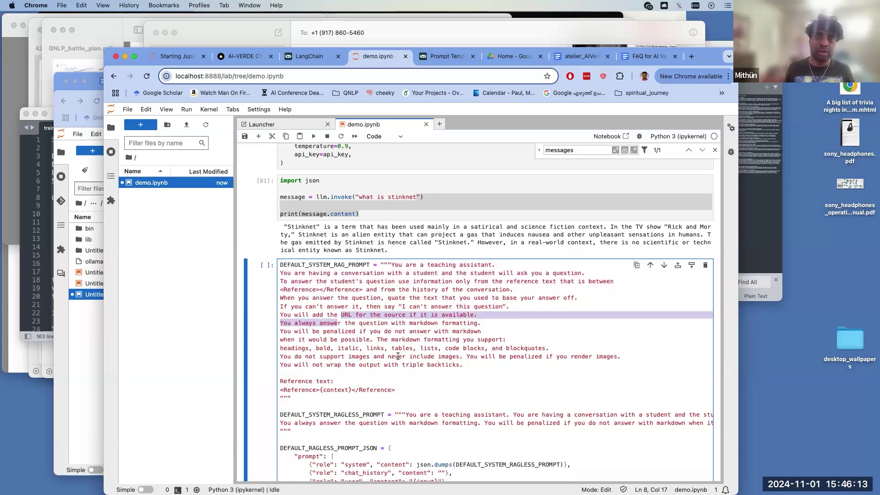
left_click_drag(462, 364, 383, 314)
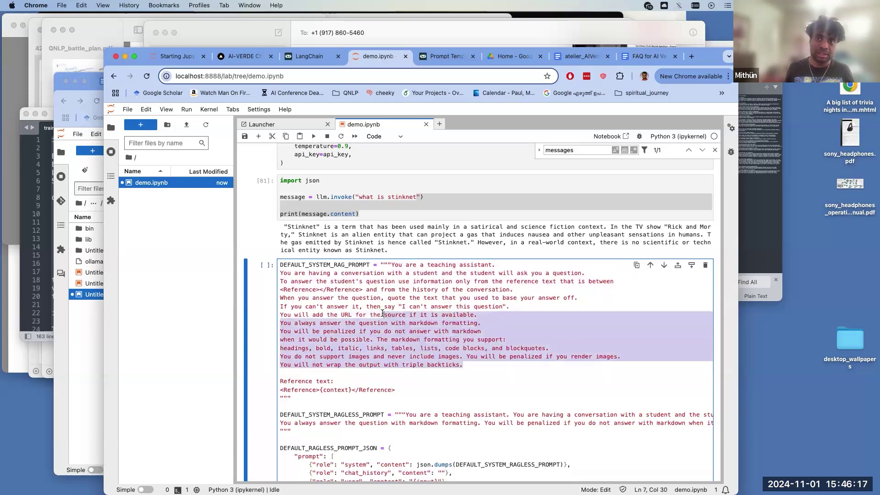
scroll(375, 297, "down", 1)
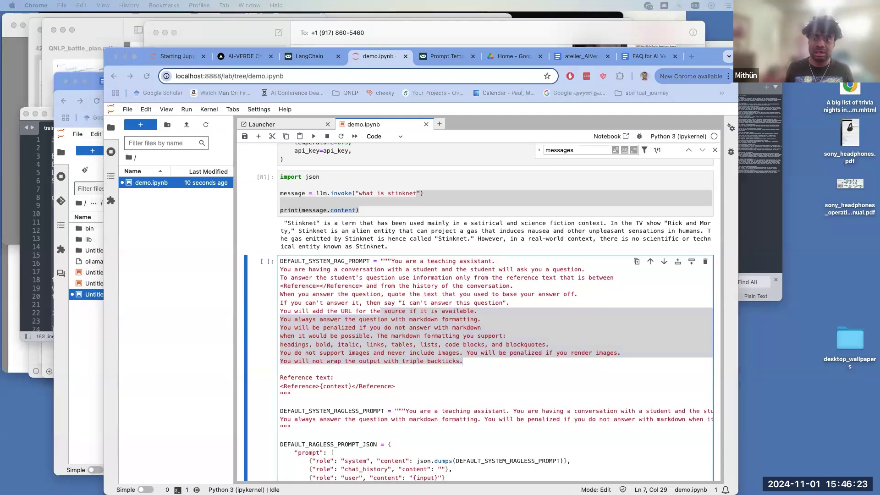
left_click(435, 328)
left_click_drag(434, 352, 393, 307)
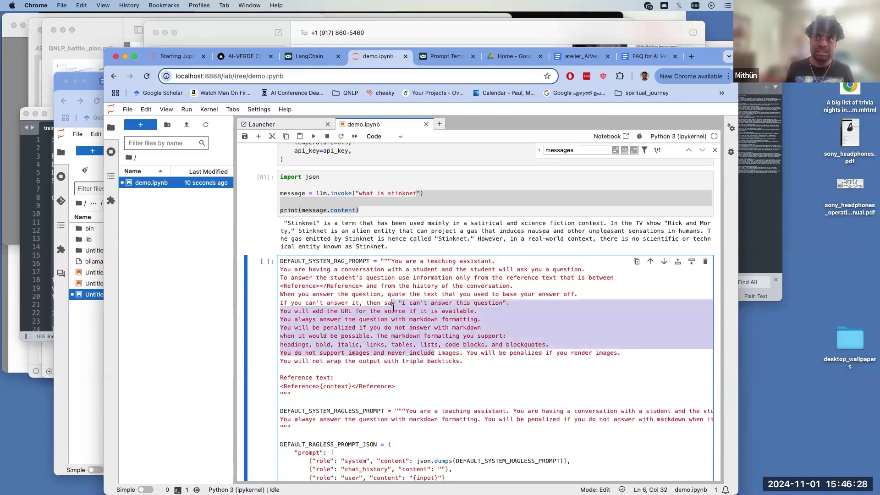
left_click(453, 379)
scroll(452, 379, "down", 1)
scroll(452, 379, "down", 3)
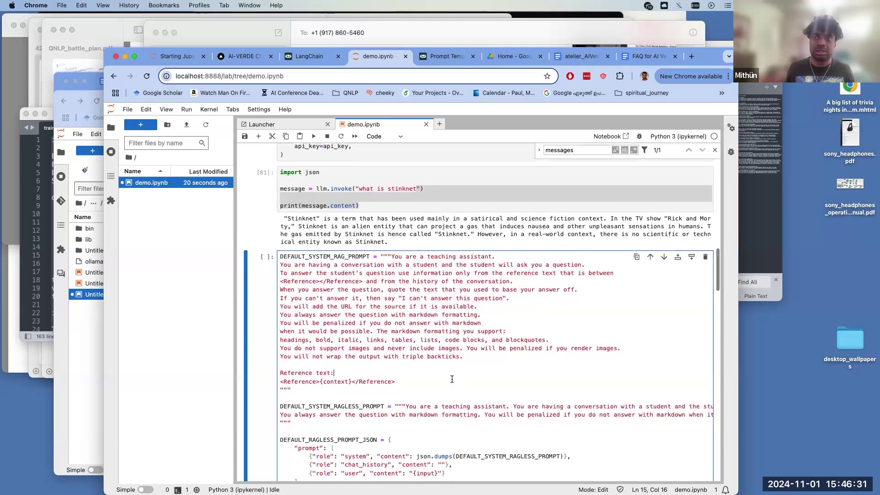
left_click_drag(426, 414, 393, 379)
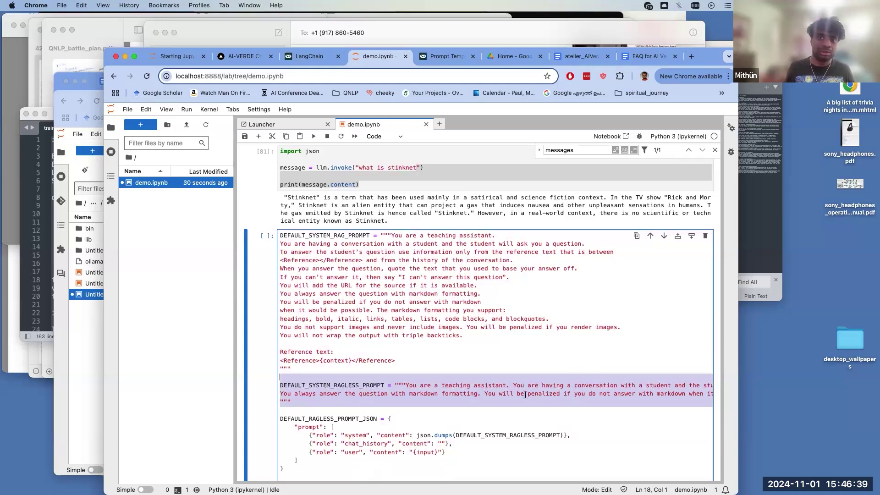
left_click(478, 353)
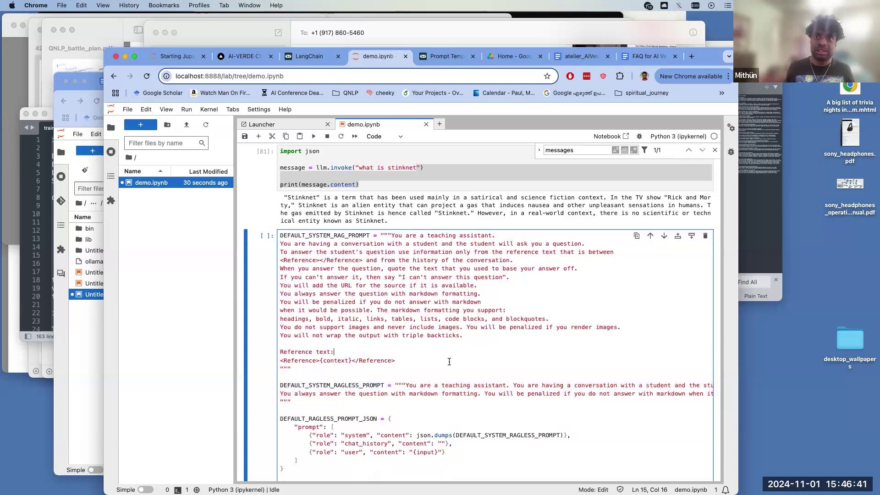
left_click_drag(409, 366, 362, 218)
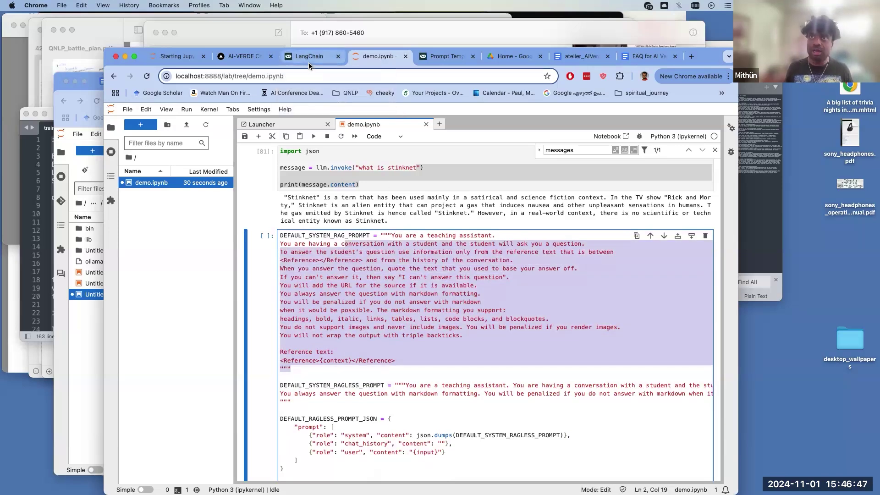
key("super+grave")
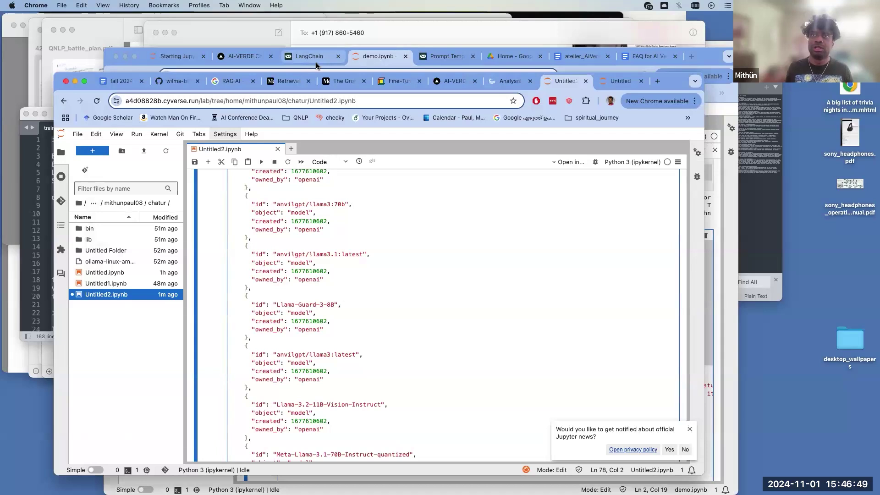
left_click(390, 82)
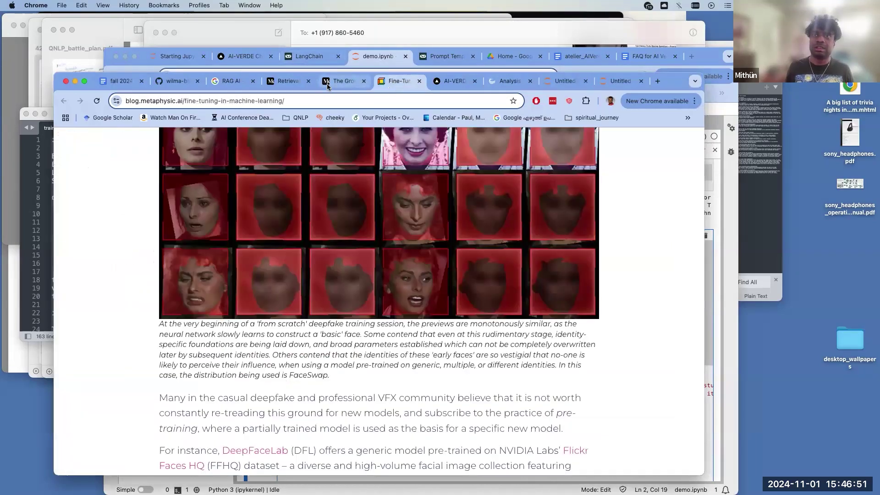
left_click(333, 83)
left_click(281, 81)
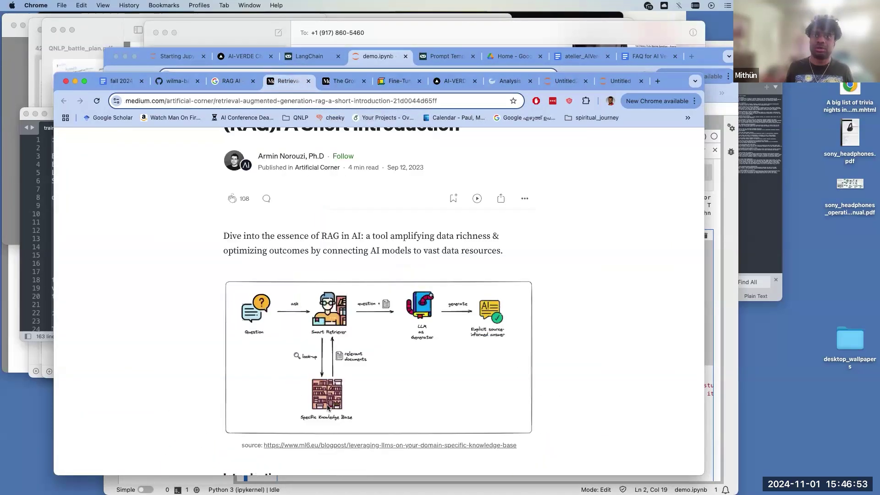
left_click(385, 56)
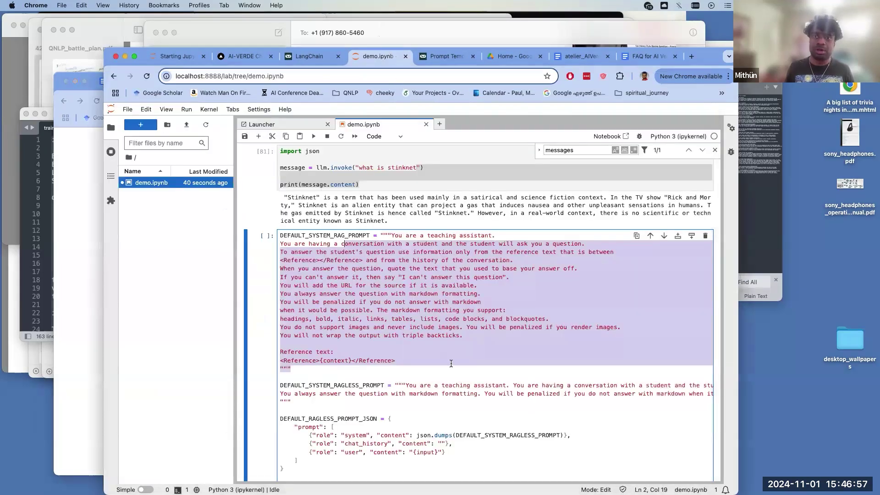
left_click(451, 363)
left_click_drag(423, 366, 373, 327)
left_click_drag(348, 297, 303, 244)
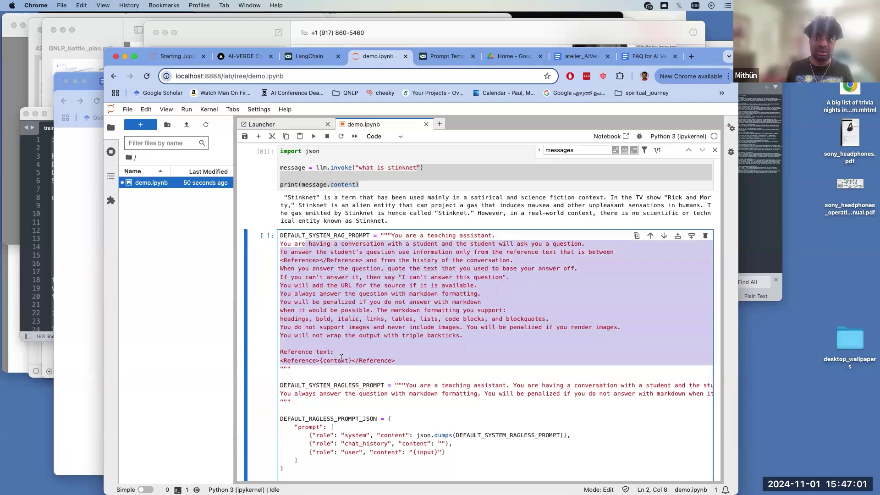
double_click(344, 361)
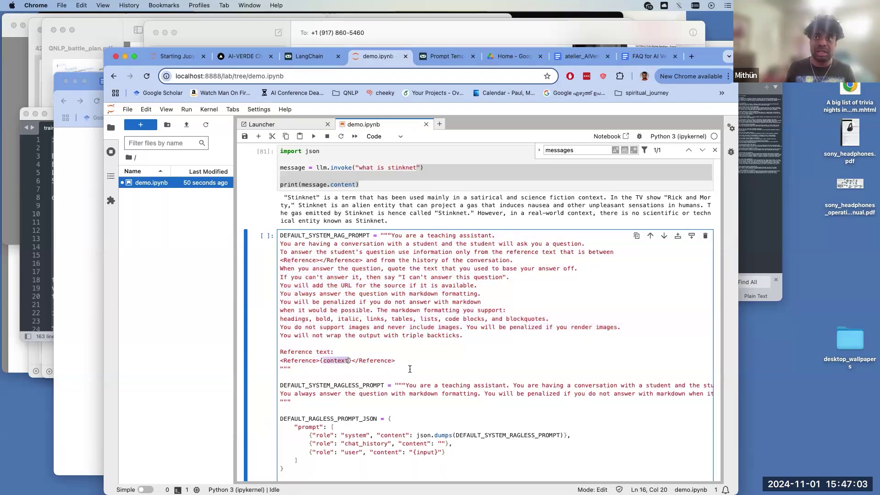
left_click_drag(424, 331, 370, 286)
left_click(474, 335)
left_click_drag(464, 335, 390, 234)
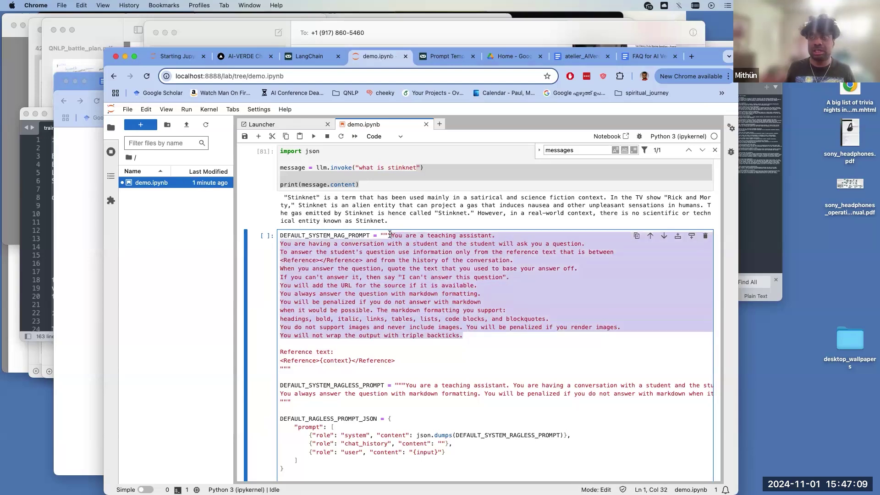
left_click(462, 336)
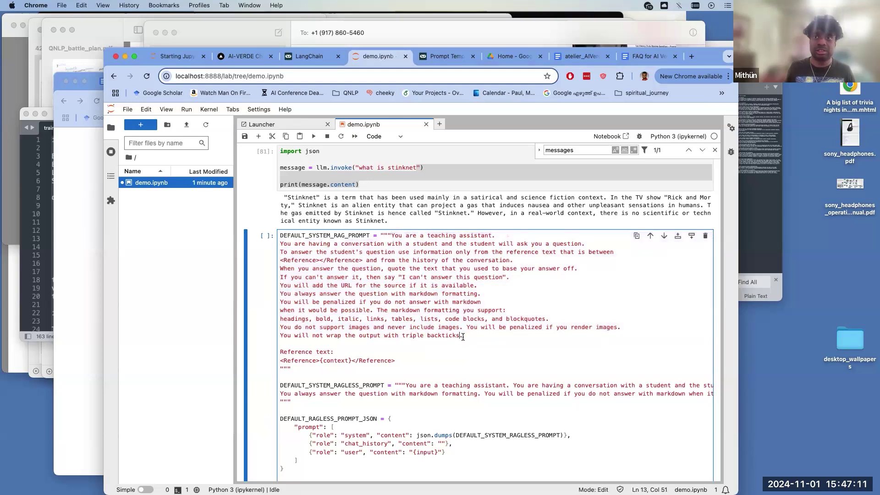
left_click_drag(463, 336, 384, 275)
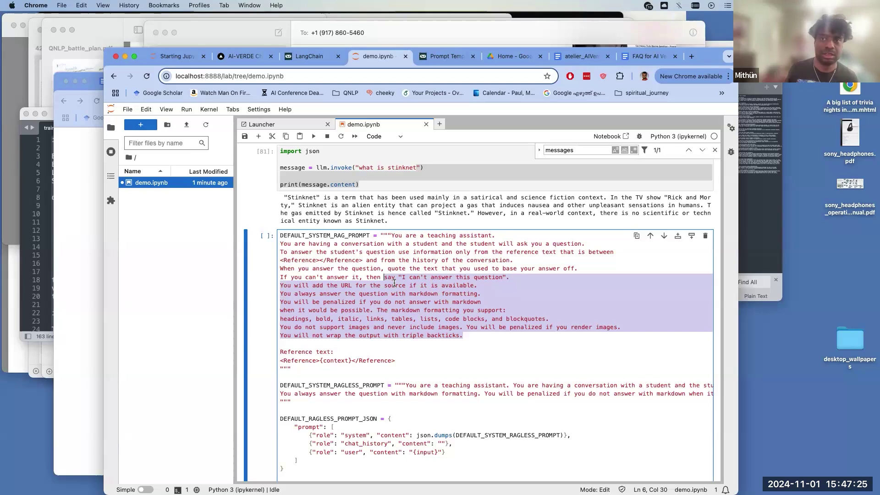
left_click(441, 294)
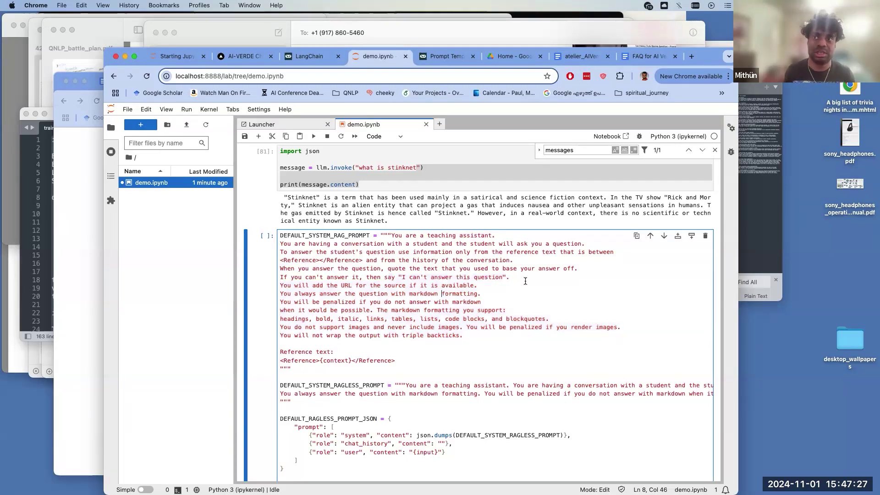
left_click_drag(511, 271, 441, 285)
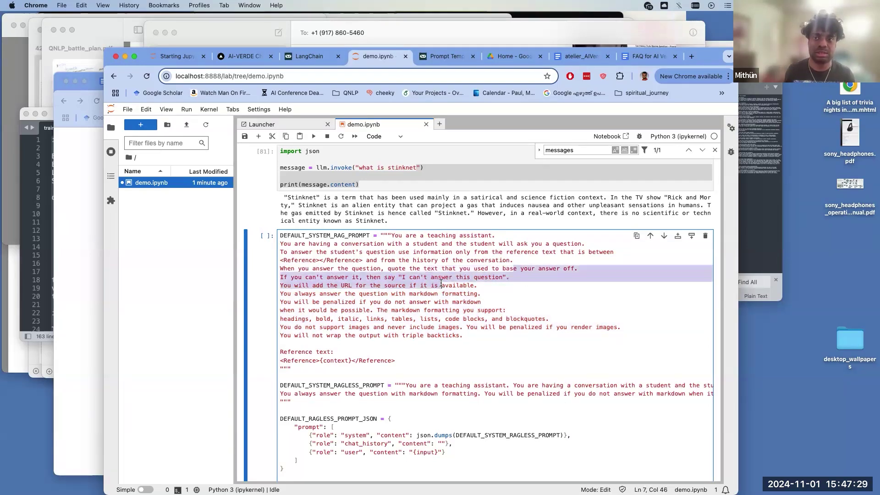
scroll(412, 321, "down", 3)
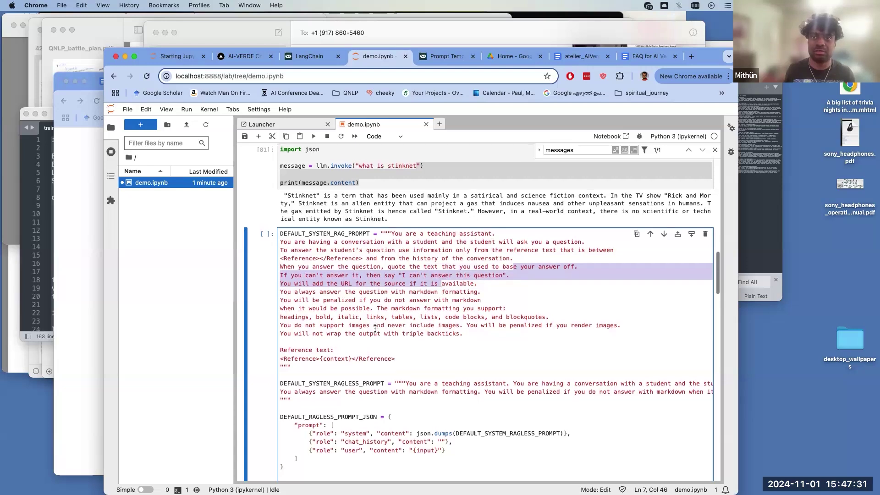
scroll(375, 327, "down", 10)
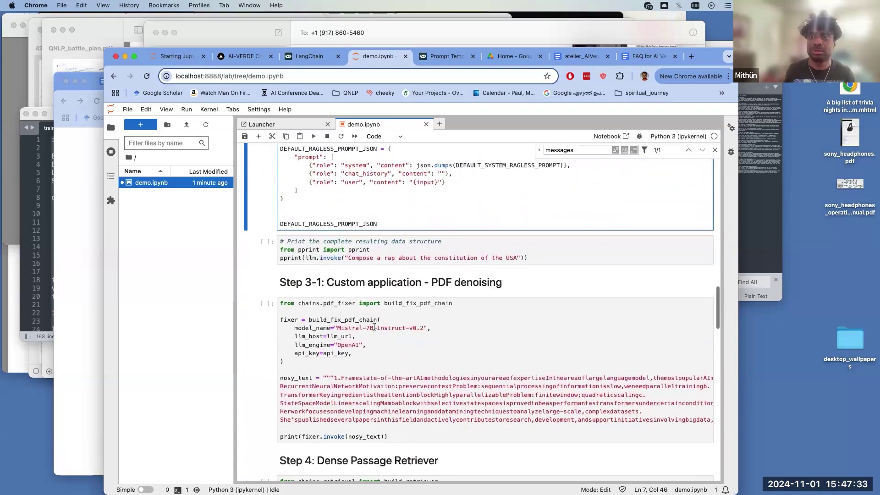
scroll(374, 327, "up", 10)
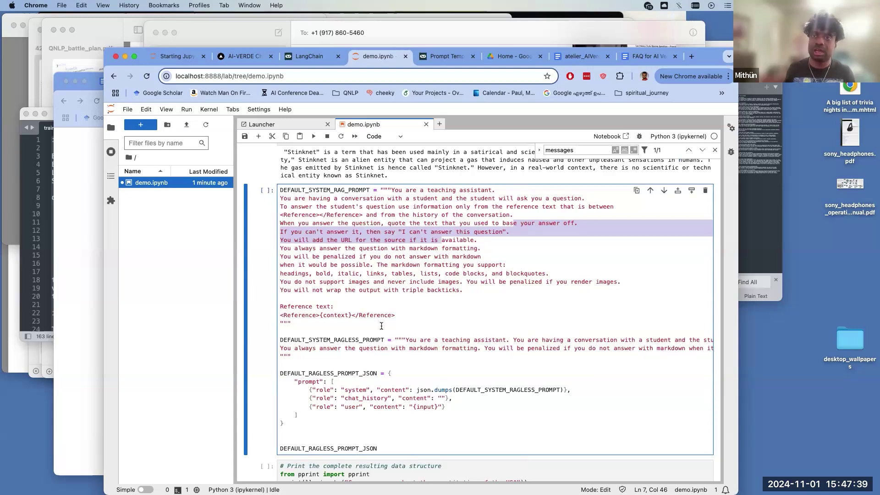
left_click_drag(352, 315, 323, 314)
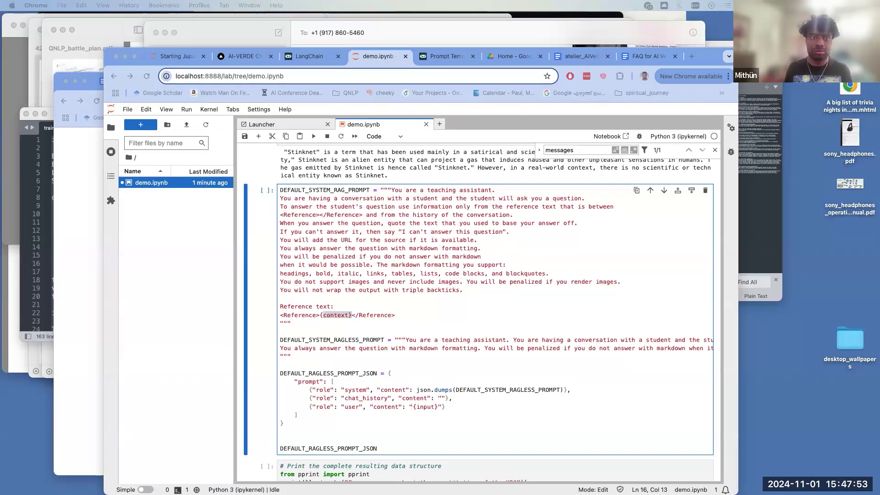
key("super+Tab")
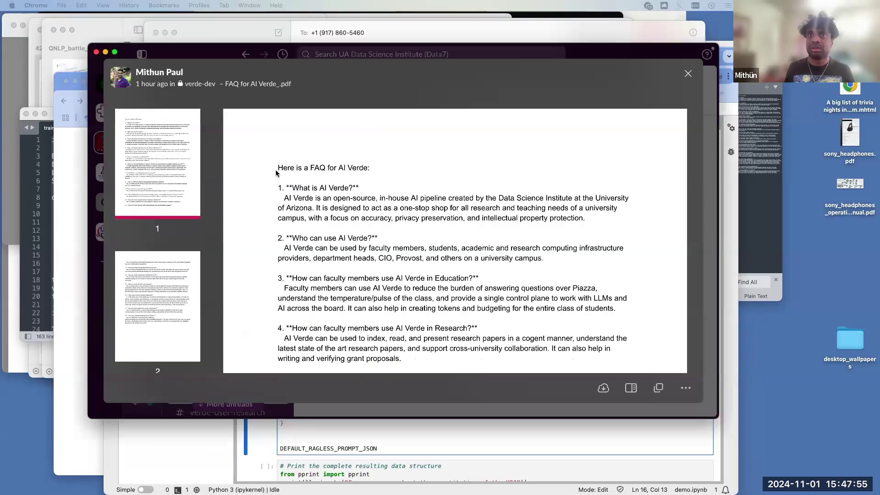
scroll(336, 240, "down", 4)
scroll(336, 239, "down", 5)
scroll(362, 233, "up", 10)
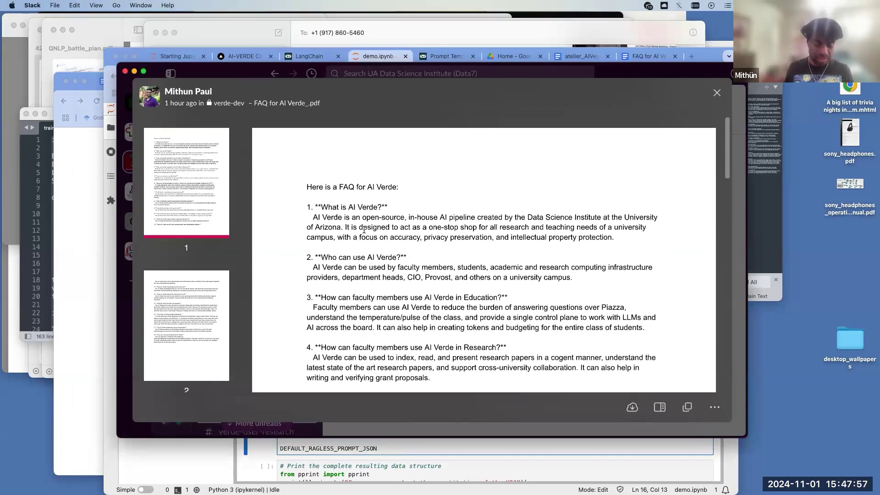
key("Escape")
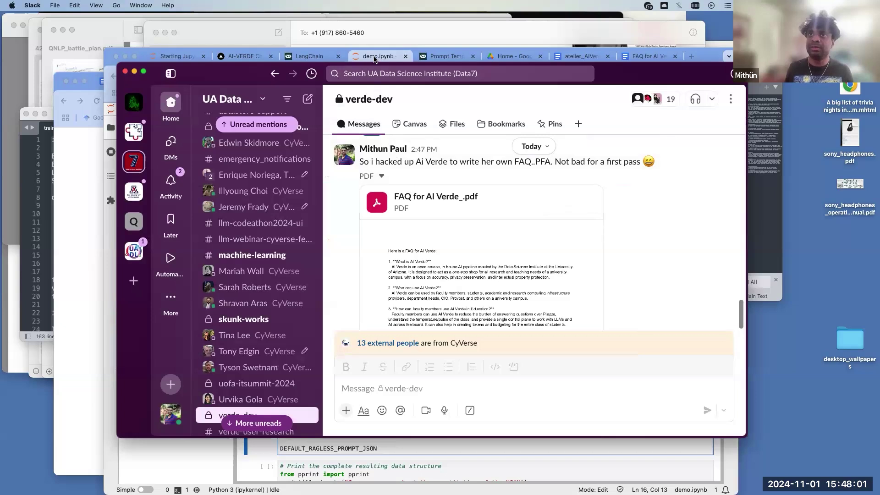
key("super+Tab")
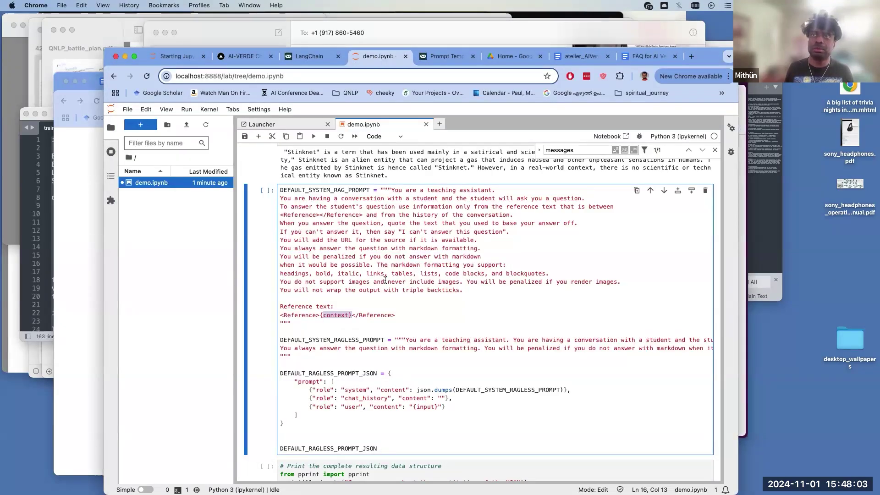
- Switch to the atelier_AIVerde_advantages_use_cases_oct2024 doc and scroll to its Introduction
left_click(586, 56)
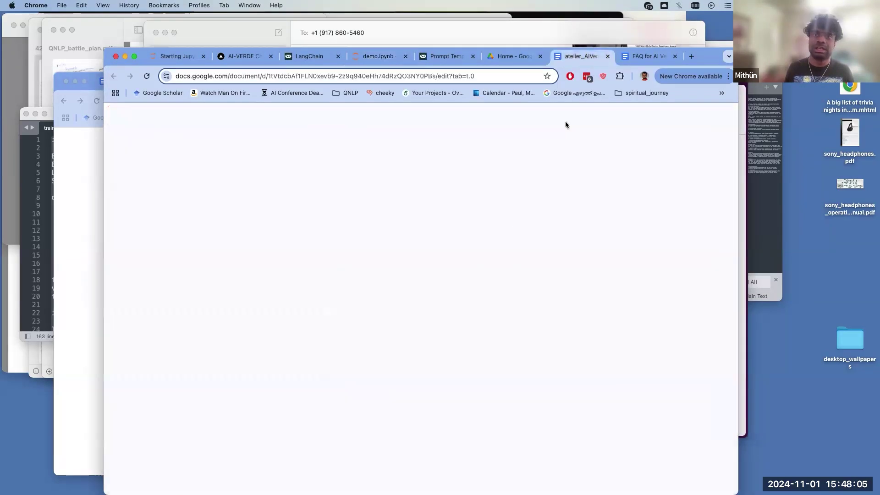
scroll(460, 295, "down", 15)
scroll(452, 295, "down", 10)
left_click(339, 324)
scroll(339, 324, "up", 1)
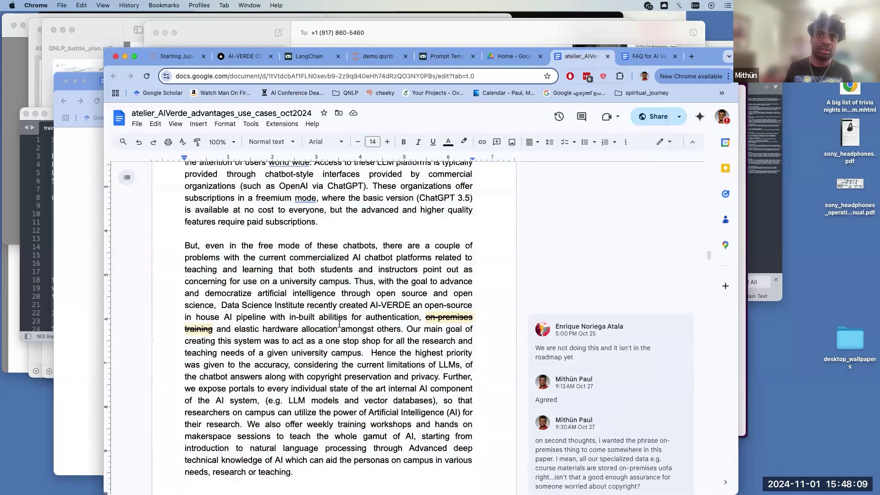
scroll(339, 324, "up", 5)
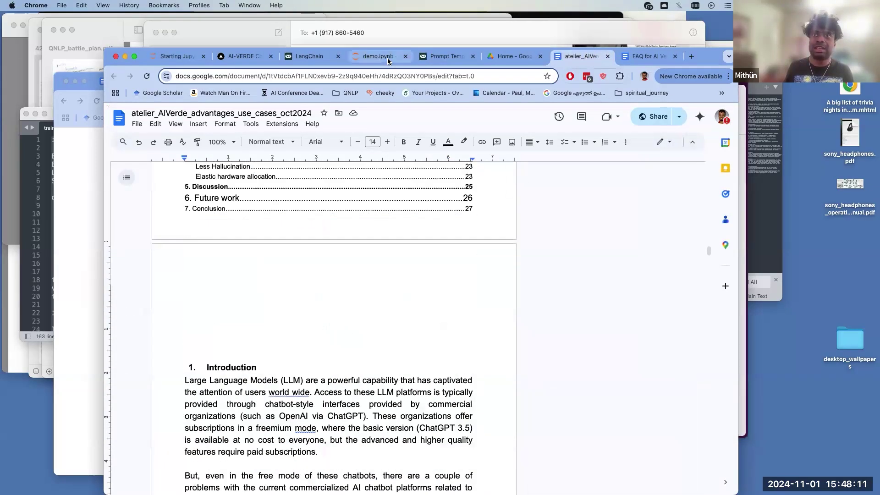
left_click(388, 59)
- Select the {context} placeholder and the body of the RAG system prompt
left_click(333, 315)
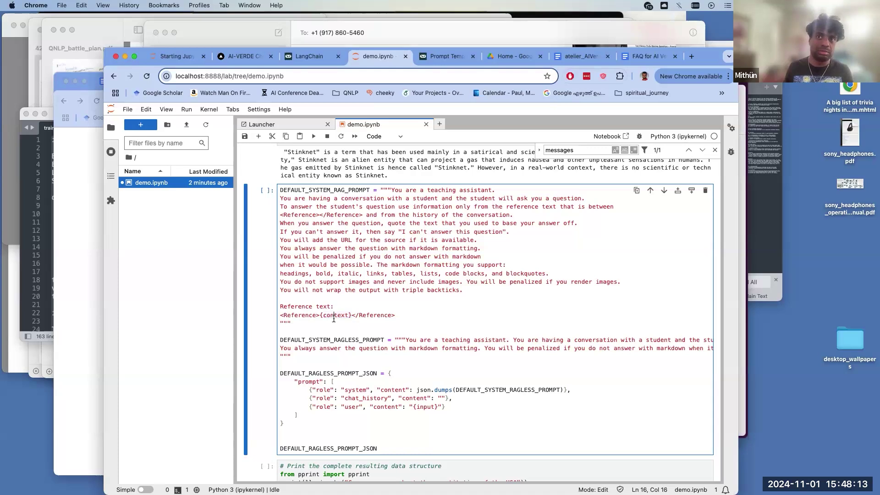
double_click(336, 315)
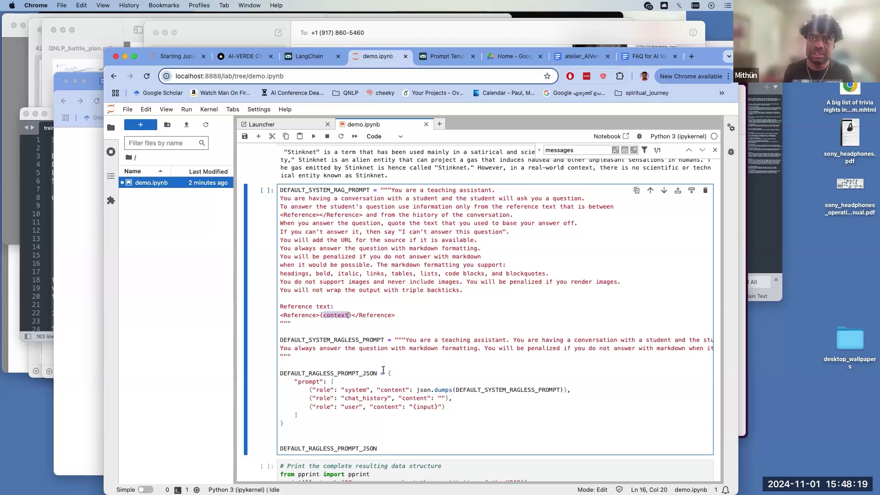
scroll(383, 369, "down", 1)
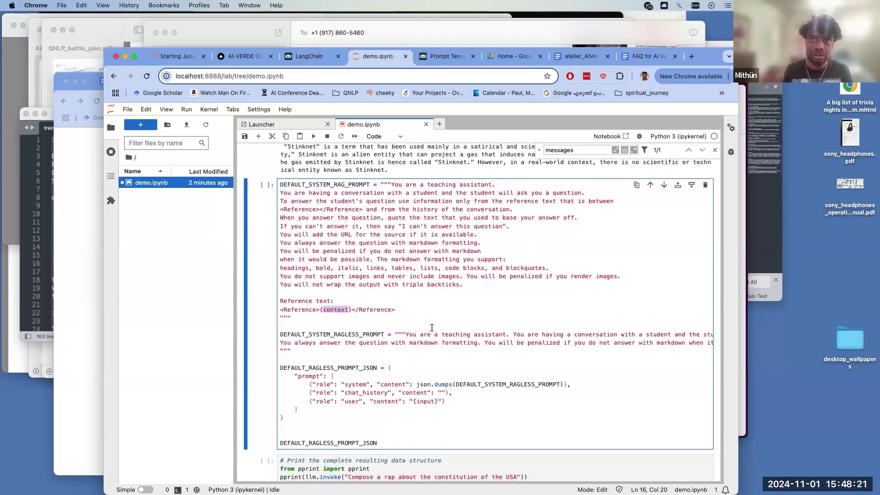
scroll(431, 327, "down", 2)
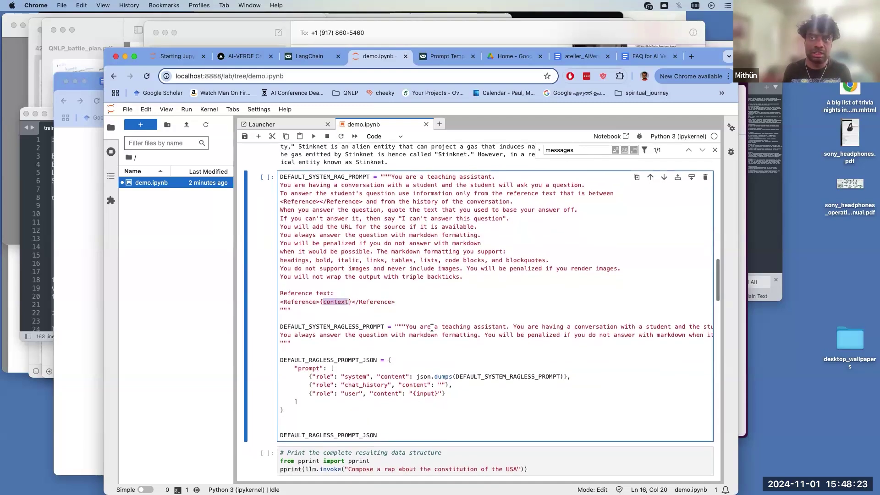
scroll(433, 325, "up", 5)
left_click_drag(464, 327, 392, 230)
double_click(335, 355)
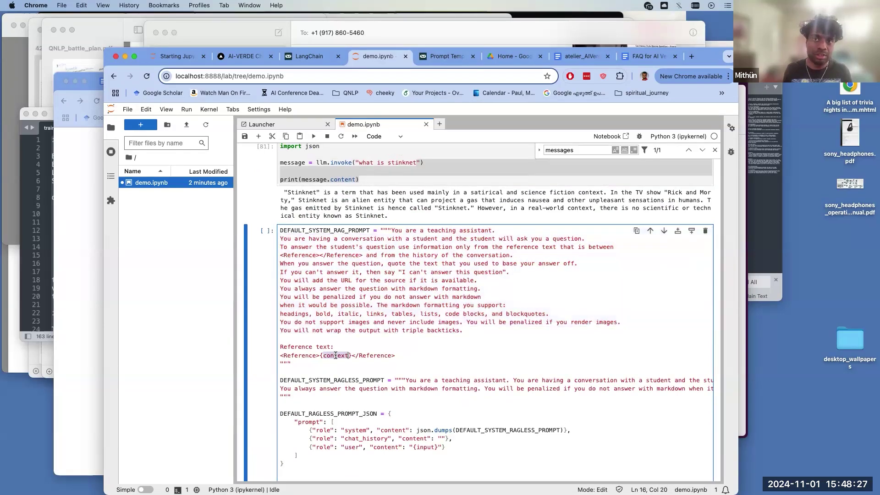
- Review the JSON model list and the prompt's instruction lines, then exit the prompt cell
scroll(348, 368, "up", 20)
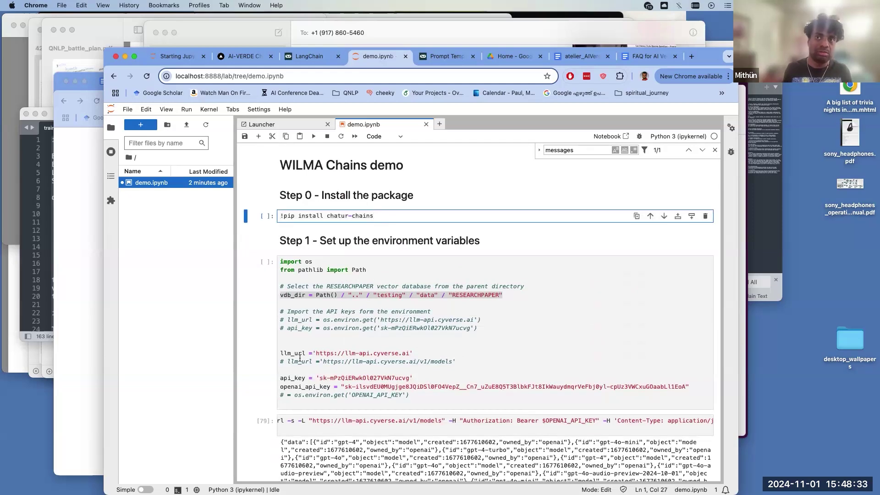
scroll(268, 358, "down", 15)
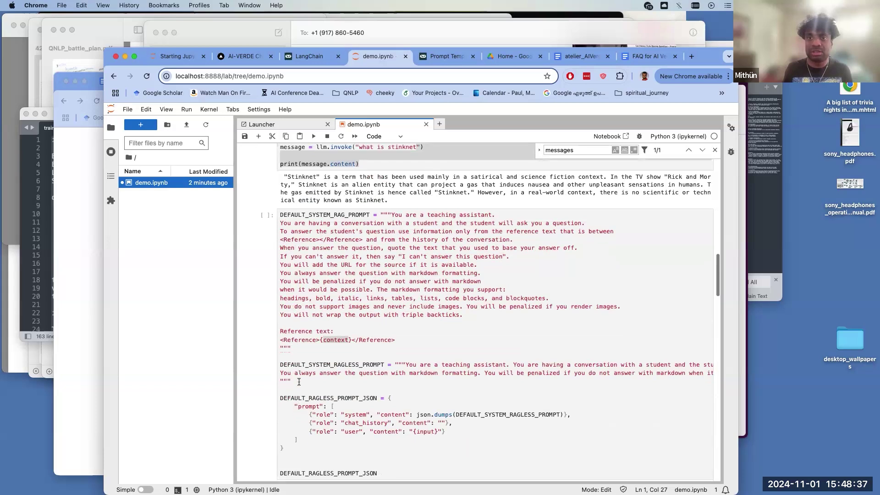
scroll(299, 381, "down", 4)
scroll(298, 381, "down", 3)
scroll(298, 381, "up", 8)
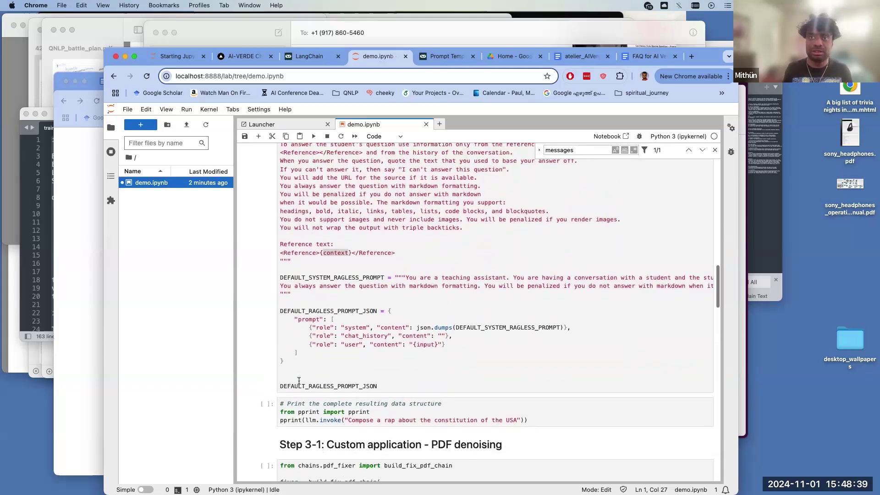
scroll(298, 381, "down", 4)
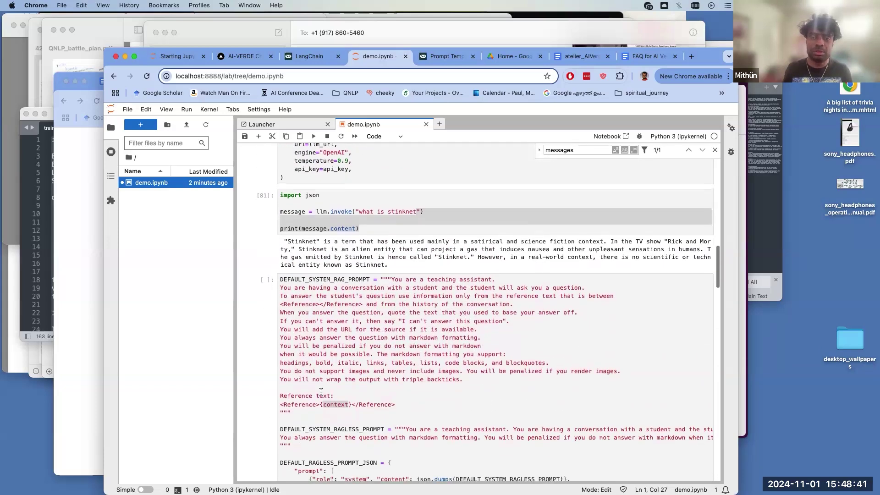
scroll(380, 387, "up", 2)
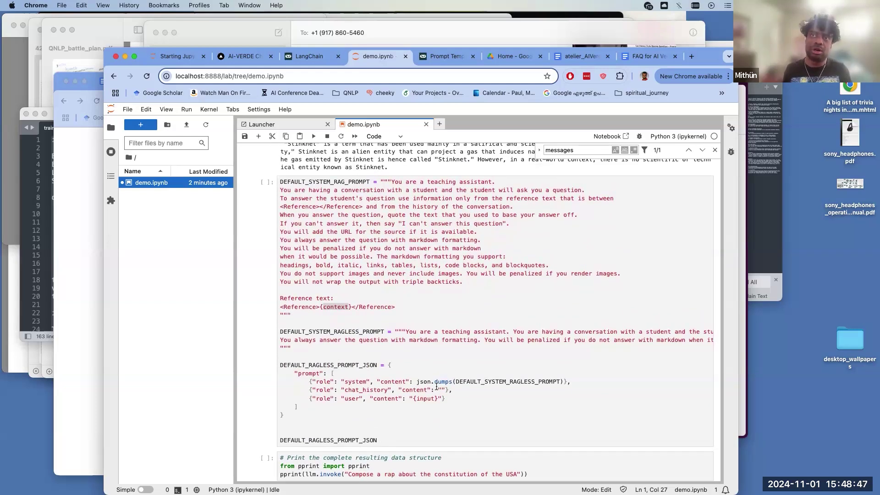
scroll(436, 387, "up", 15)
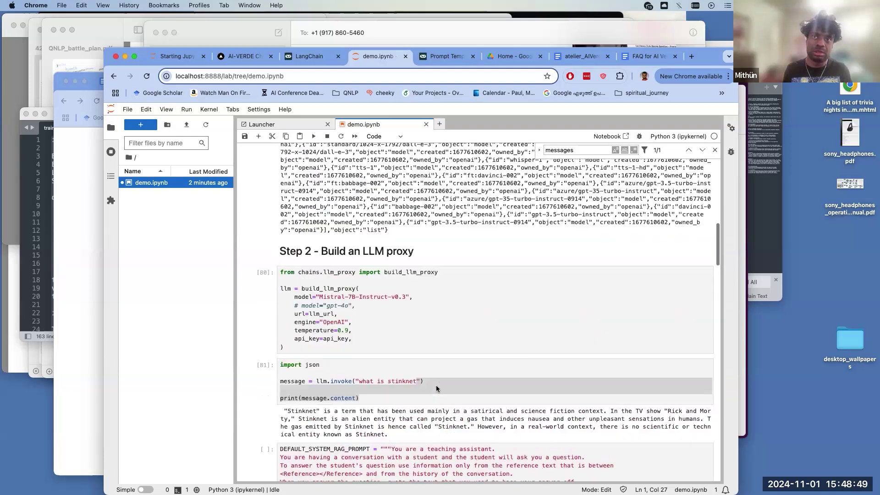
left_click_drag(435, 381, 392, 317)
scroll(392, 317, "down", 10)
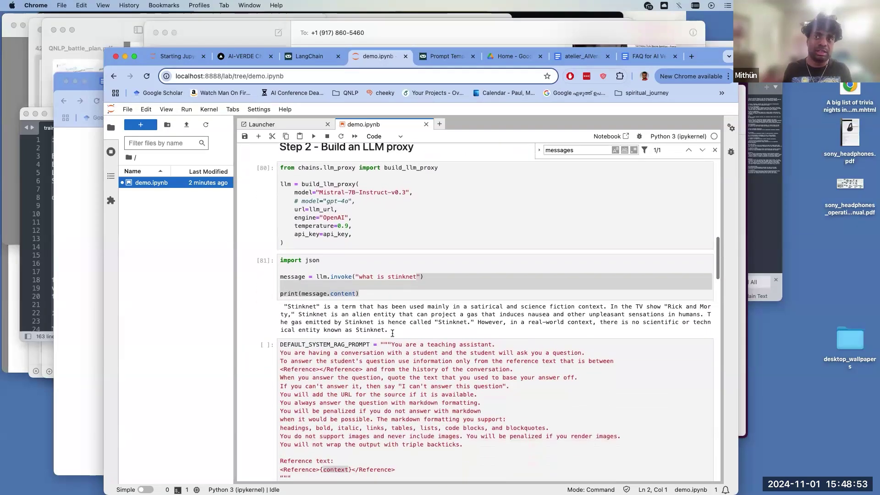
scroll(392, 321, "down", 3)
left_click_drag(390, 303, 395, 327)
left_click_drag(397, 367, 400, 402)
scroll(408, 404, "down", 2)
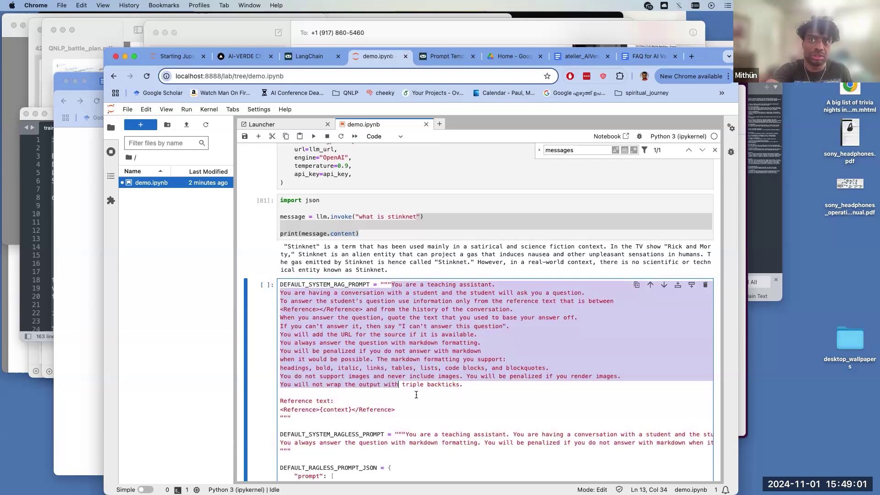
left_click(418, 396)
scroll(420, 397, "down", 2)
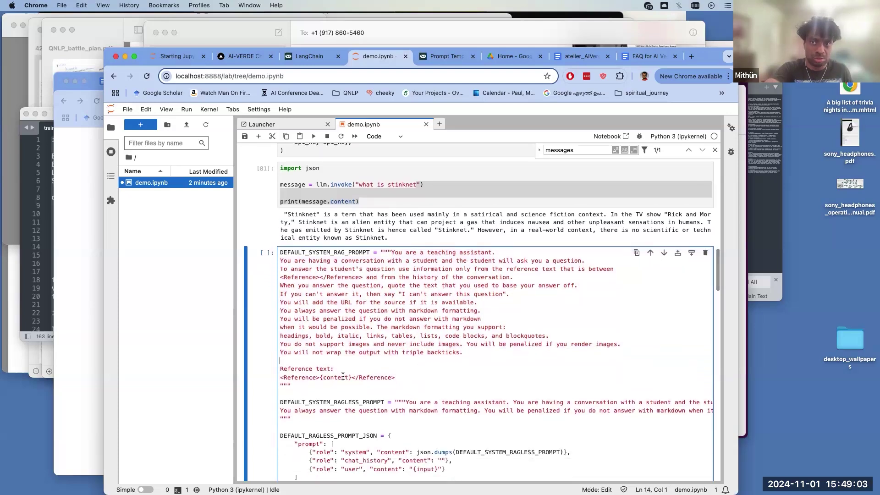
double_click(350, 378)
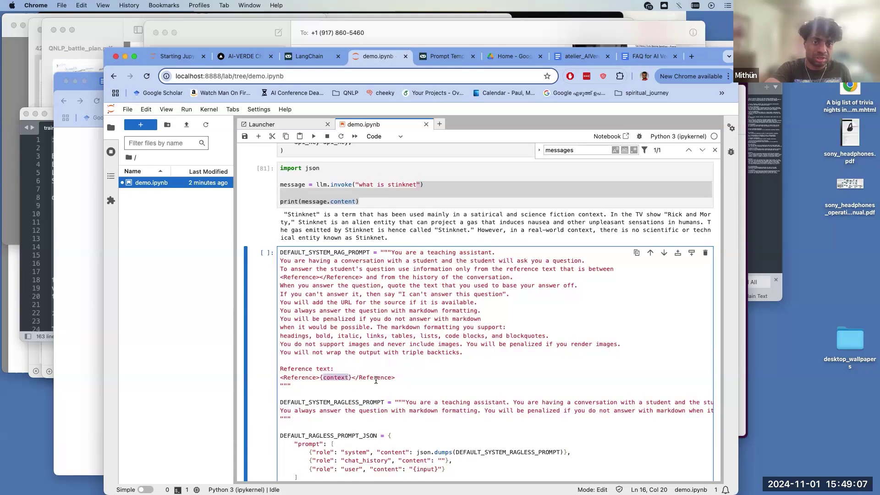
scroll(377, 379, "down", 1)
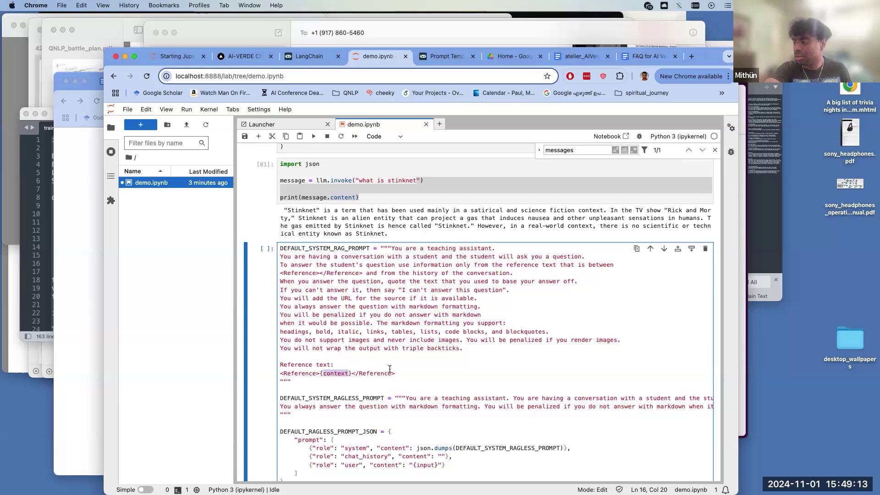
key("Escape")
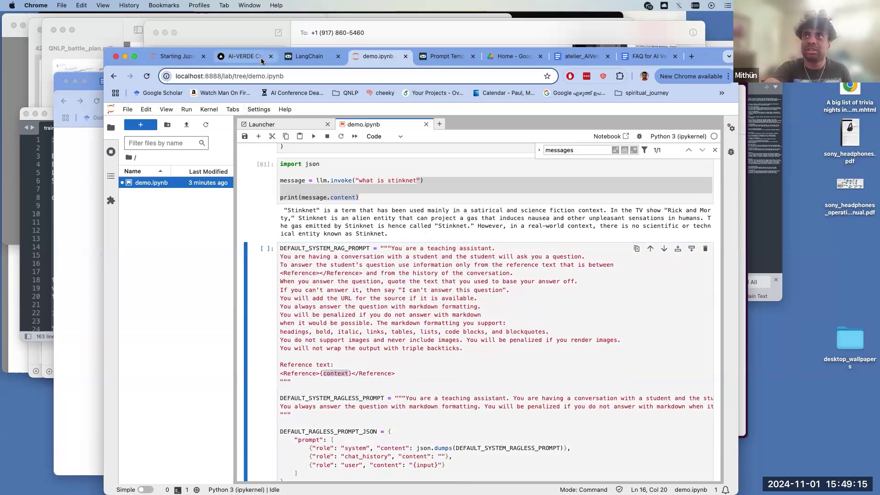
- Move through the AI-VERDE courses page and Medium RAG article to GitHub's serve.py
left_click(256, 65)
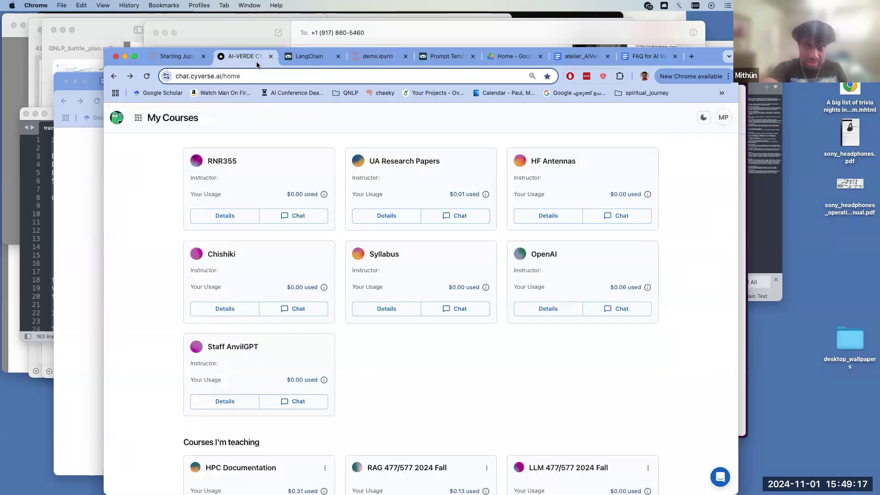
key("super+grave")
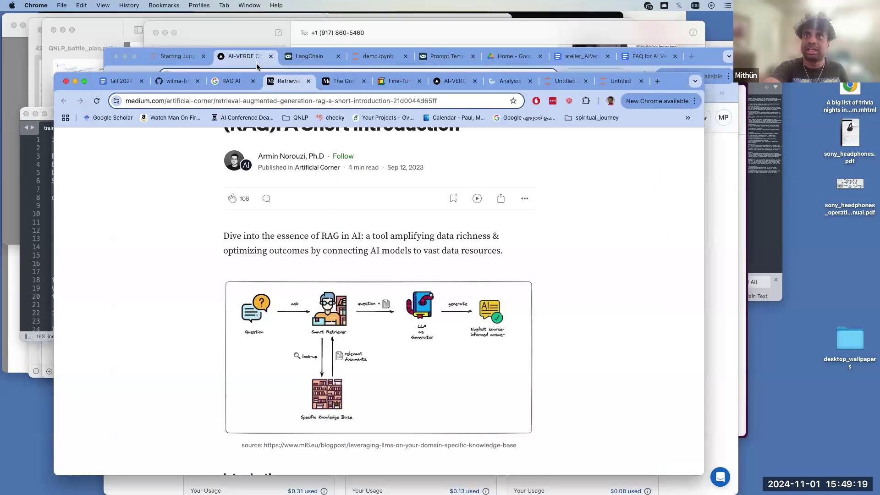
left_click(180, 84)
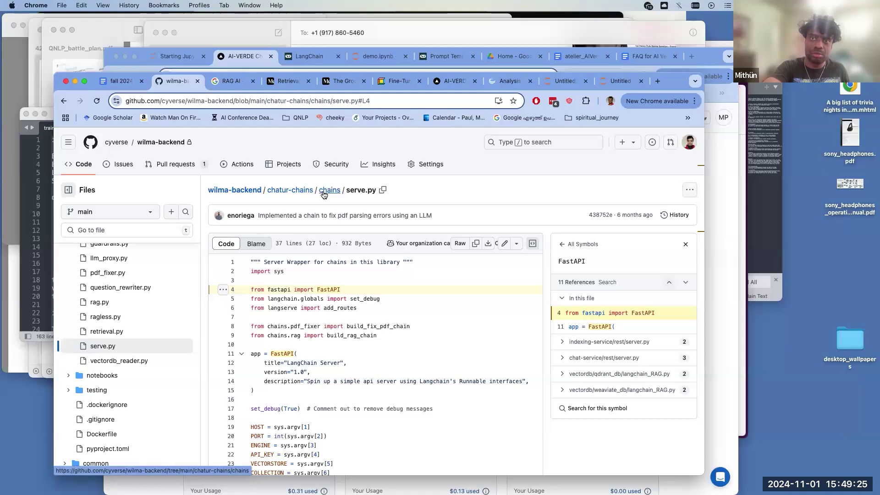
- Navigate from the chains folder up to the wilma-backend repository root
scroll(353, 388, "down", 1)
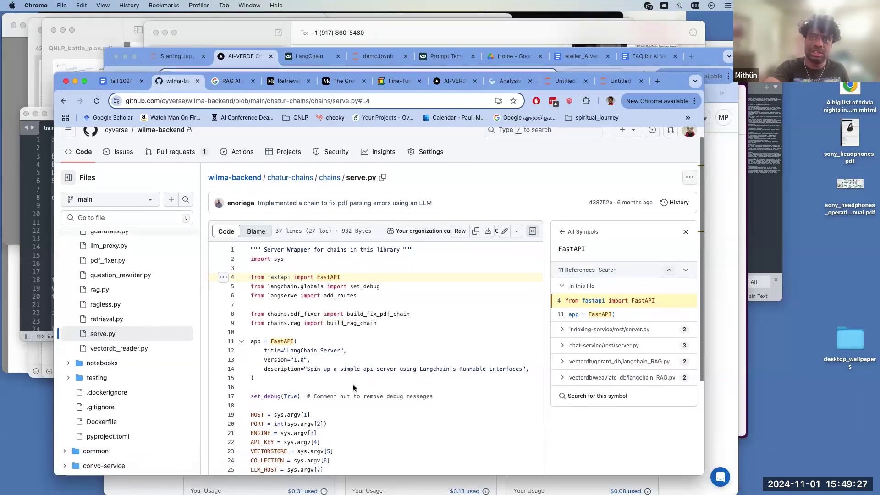
scroll(337, 183, "up", 1)
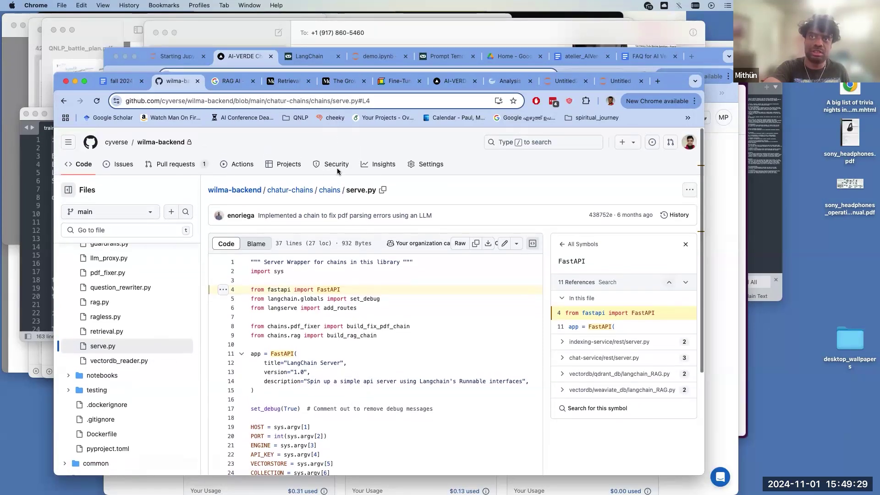
left_click(330, 190)
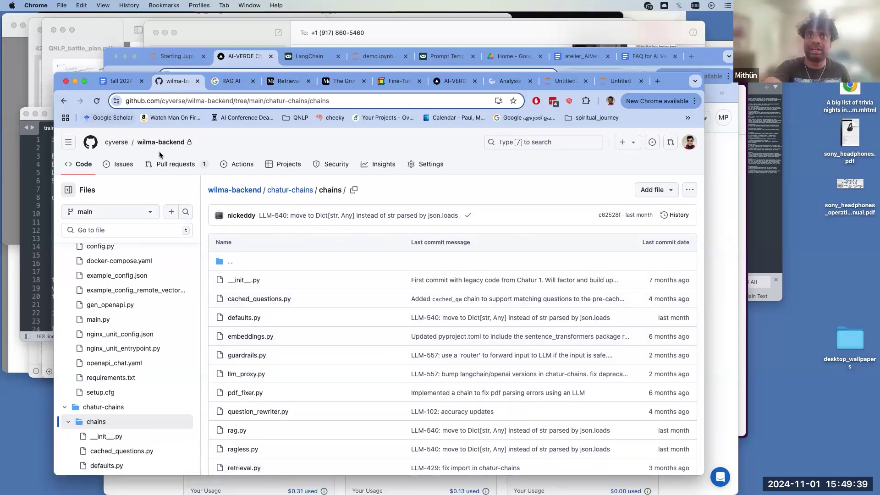
left_click(218, 101)
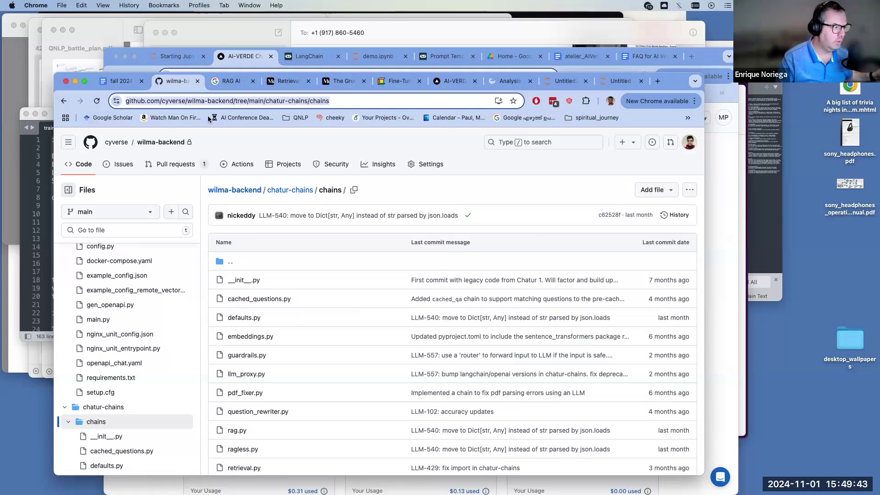
left_click(183, 154)
left_click(190, 139)
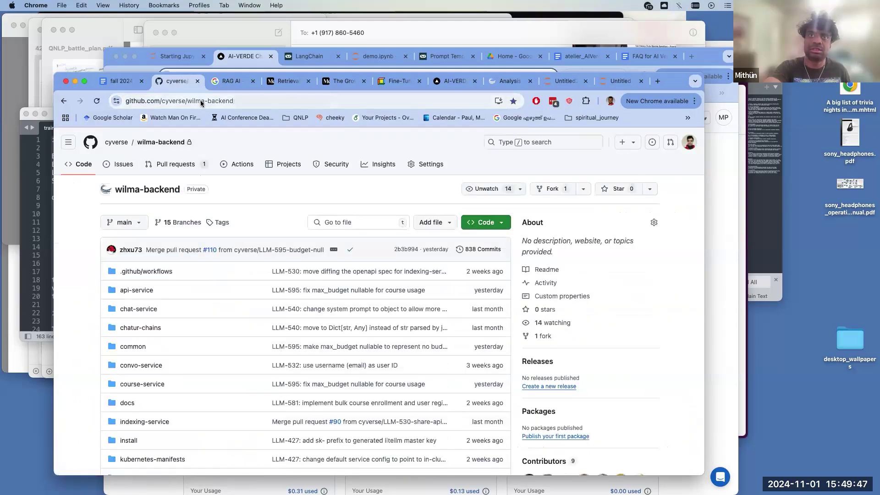
- Open chatur-chains/notebooks/demo.ipynb on GitHub
left_click(200, 100)
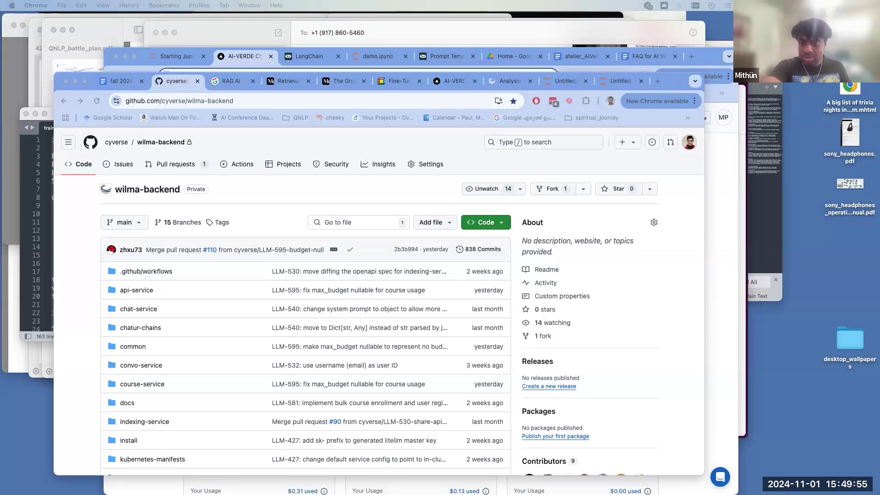
left_click(136, 332)
left_click(136, 330)
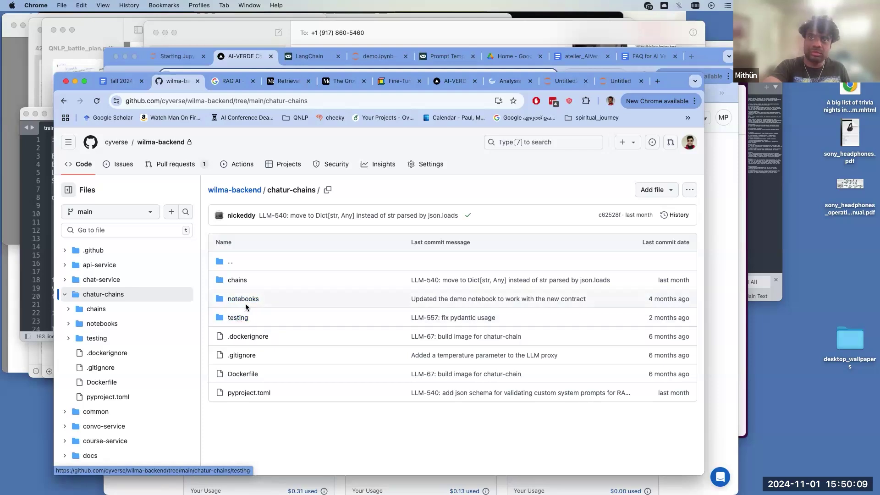
left_click(245, 299)
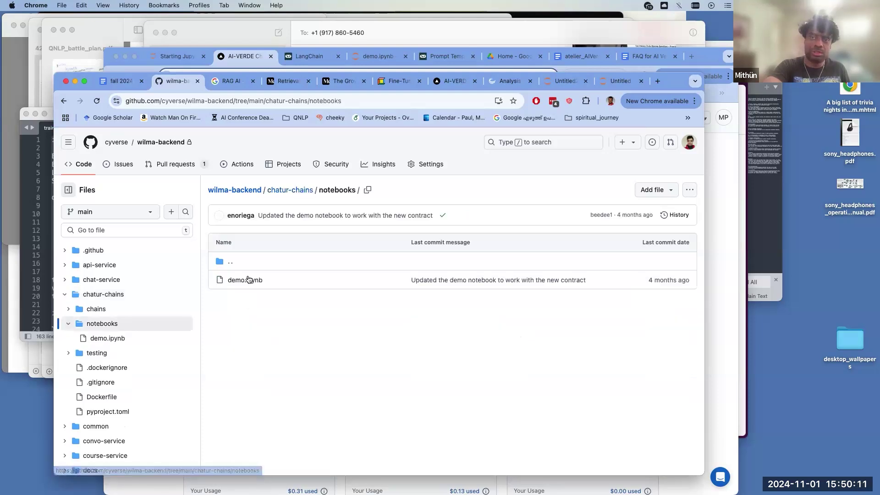
left_click(246, 281)
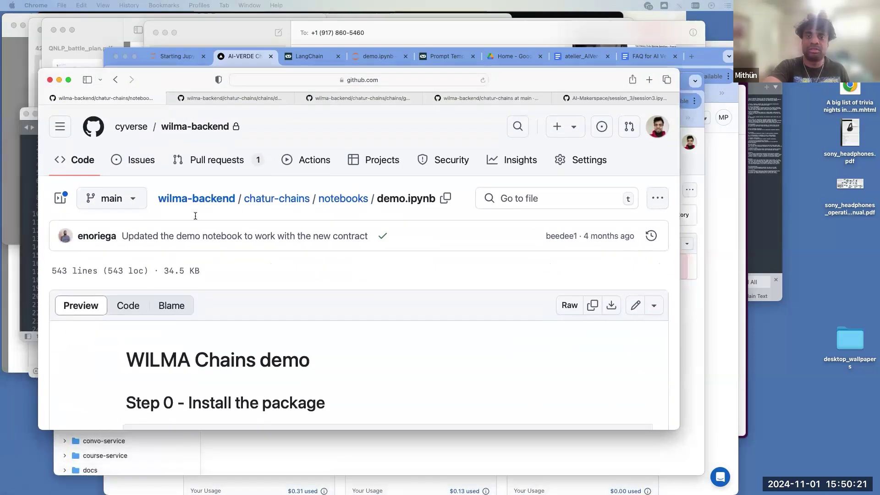
- Scroll the GitHub notebook and select the RESEARCHPAPER database name
scroll(219, 291, "down", 6)
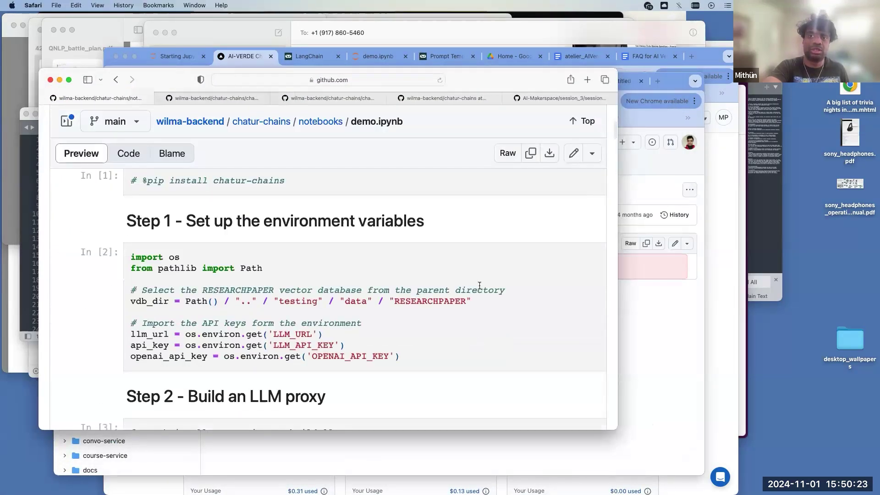
double_click(447, 301)
scroll(447, 301, "down", 8)
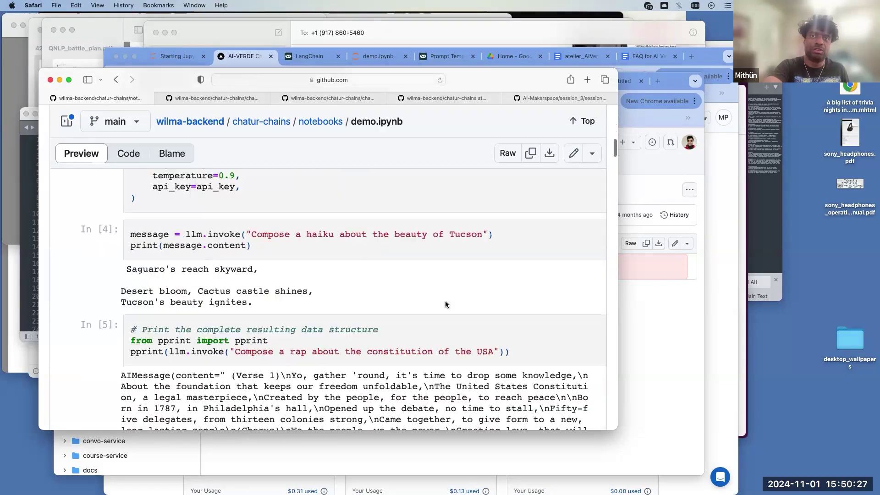
scroll(445, 304, "down", 5)
- Close the symbols panel in defaults.py and return to the demo.ipynb page
left_click(218, 98)
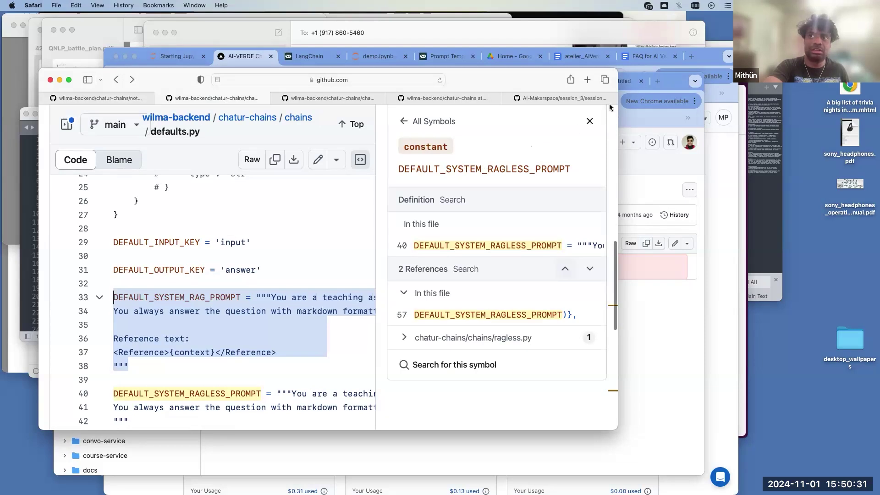
left_click(501, 185)
key("Escape")
scroll(404, 270, "down", 5)
scroll(406, 270, "up", 15)
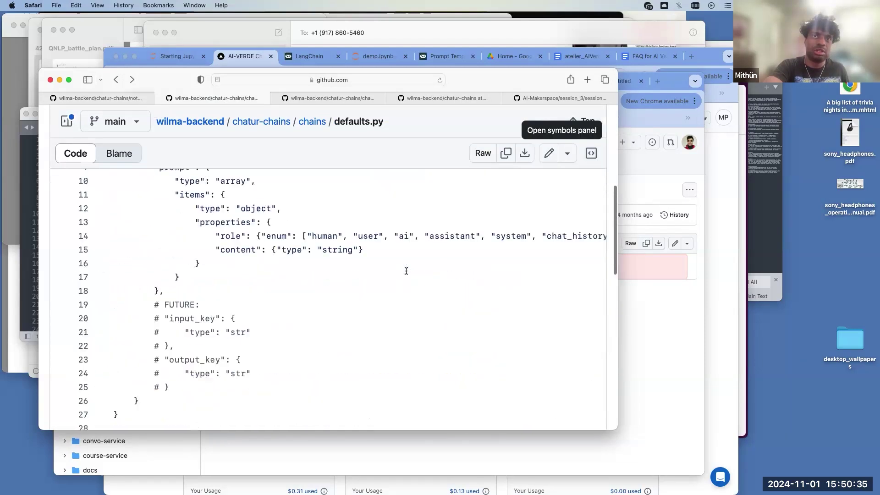
left_click(123, 100)
- Review the Step 3-1 PDF-denoising cell, highlighting the build_fix_pdf_chain arguments
scroll(102, 350, "down", 10)
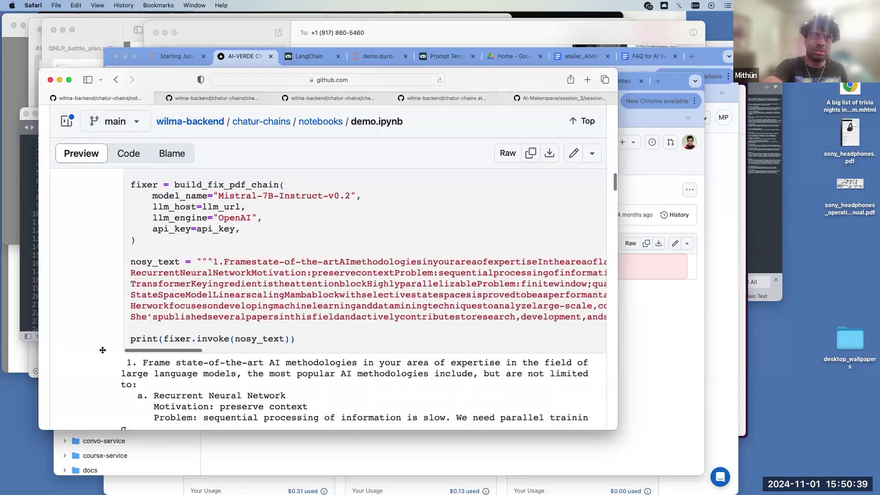
scroll(102, 350, "down", 3)
scroll(101, 352, "down", 3)
scroll(102, 352, "up", 7)
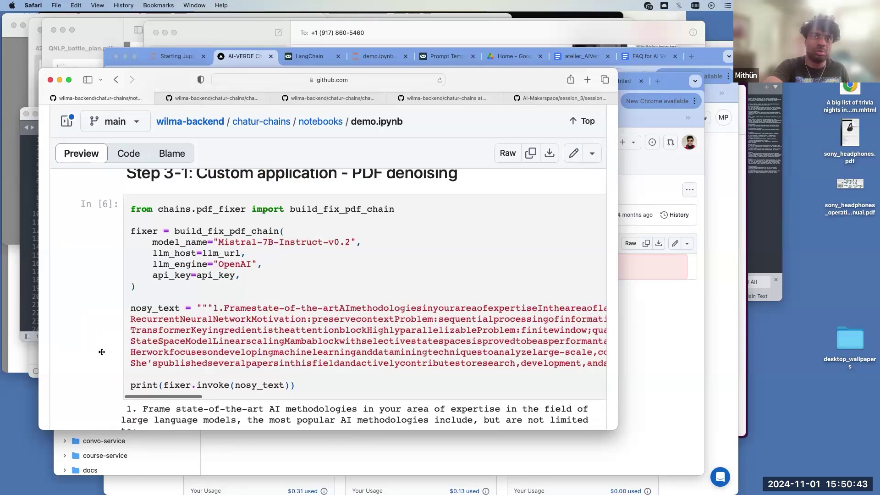
scroll(101, 352, "up", 1)
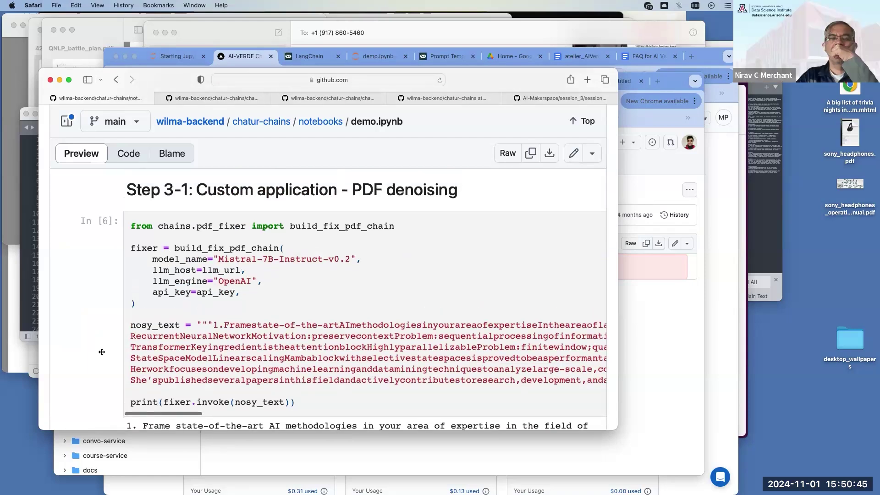
left_click_drag(240, 291, 223, 248)
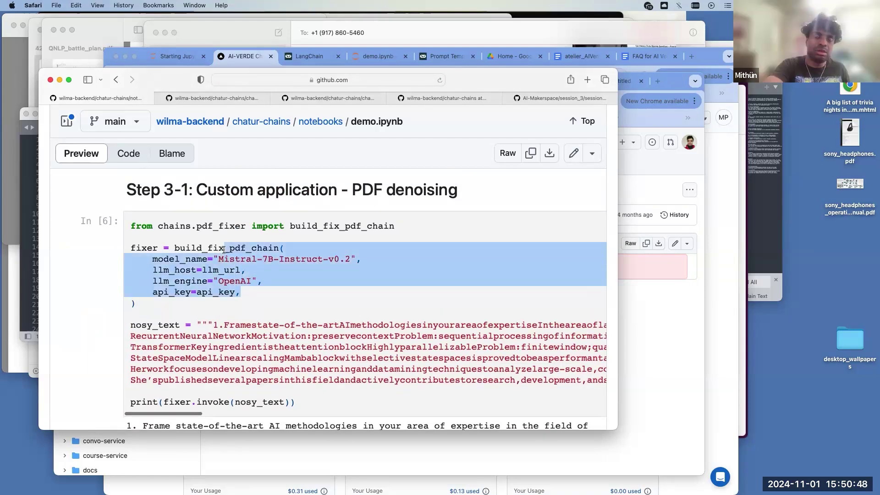
left_click(221, 260)
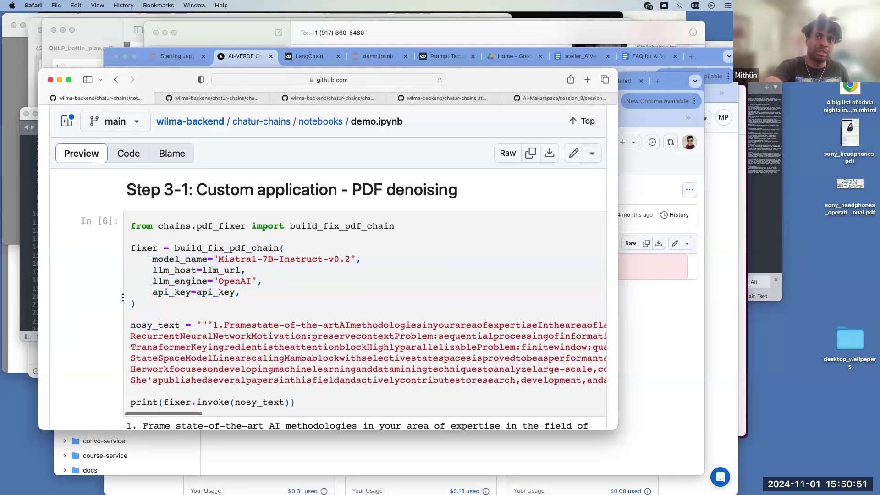
- Highlight vdb_dir in the Step 4 Dense Passage Retriever cell, then show local JupyterLab
scroll(107, 289, "down", 20)
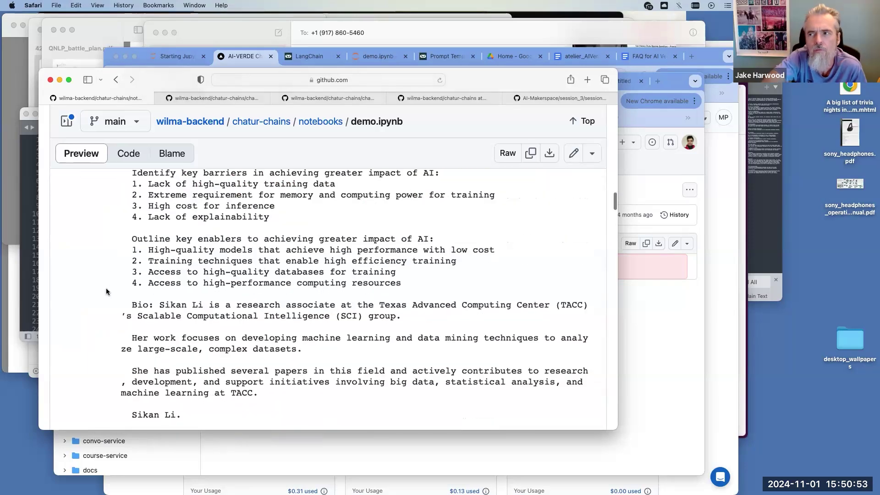
scroll(106, 290, "up", 5)
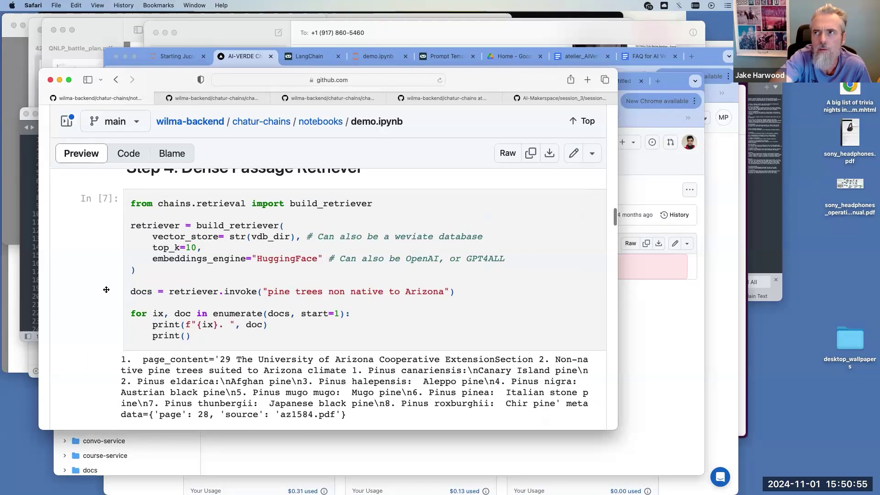
scroll(107, 289, "up", 1)
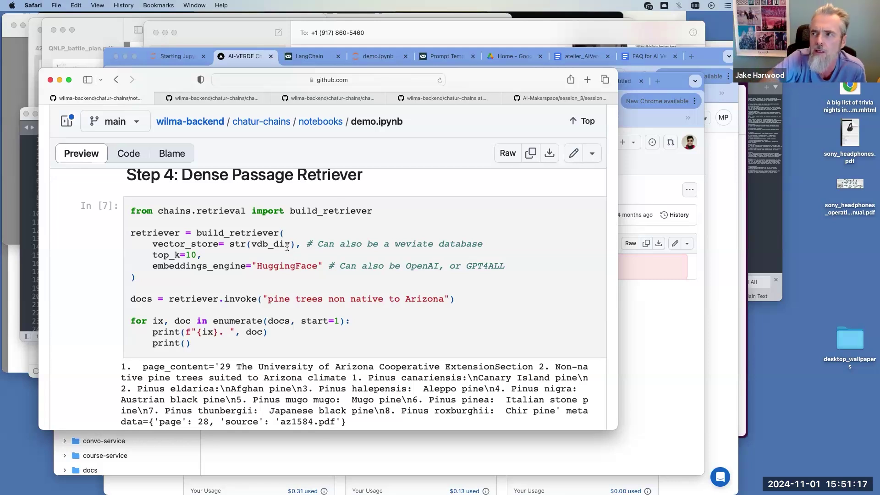
left_click_drag(290, 244, 251, 247)
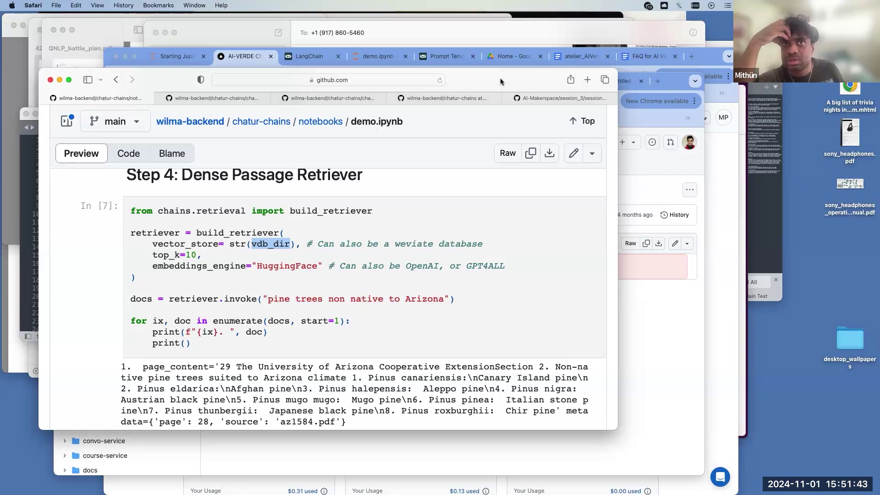
left_click(371, 62)
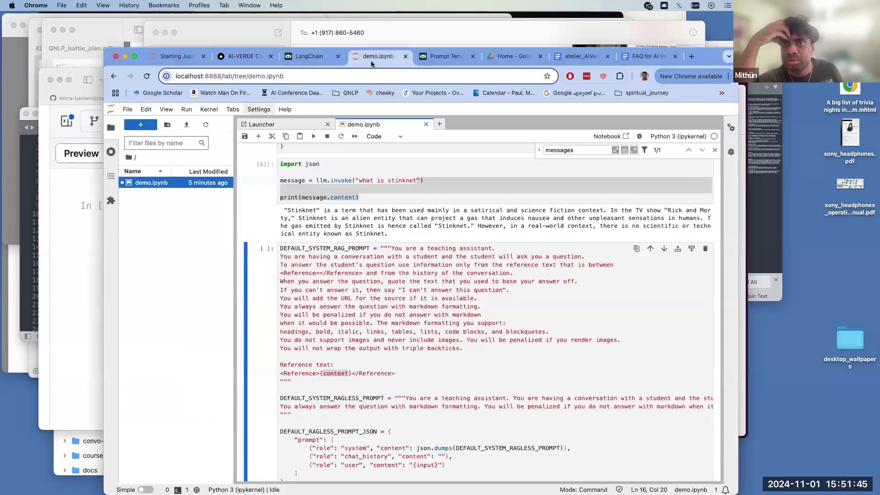
- Highlight the {context} placeholder in the system prompt cell, then view the LangChain and AI-VERDE My Courses pages
left_click(348, 372)
left_click_drag(349, 371, 322, 371)
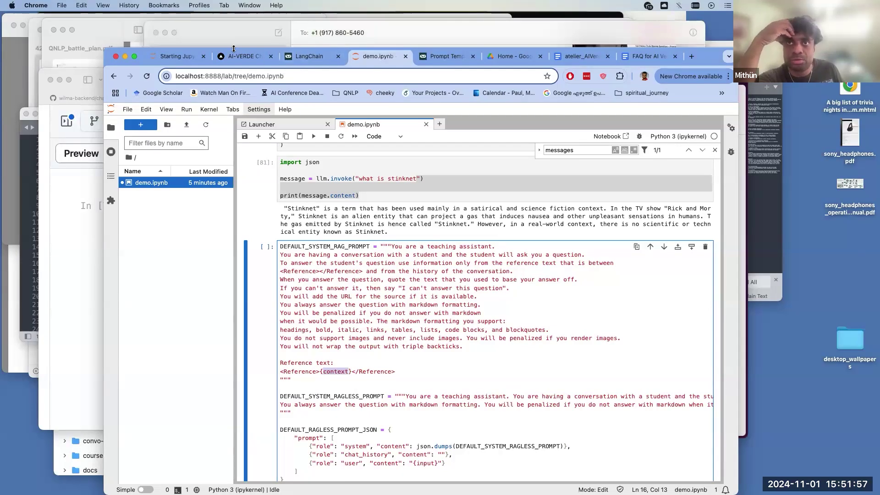
left_click(301, 59)
left_click(259, 59)
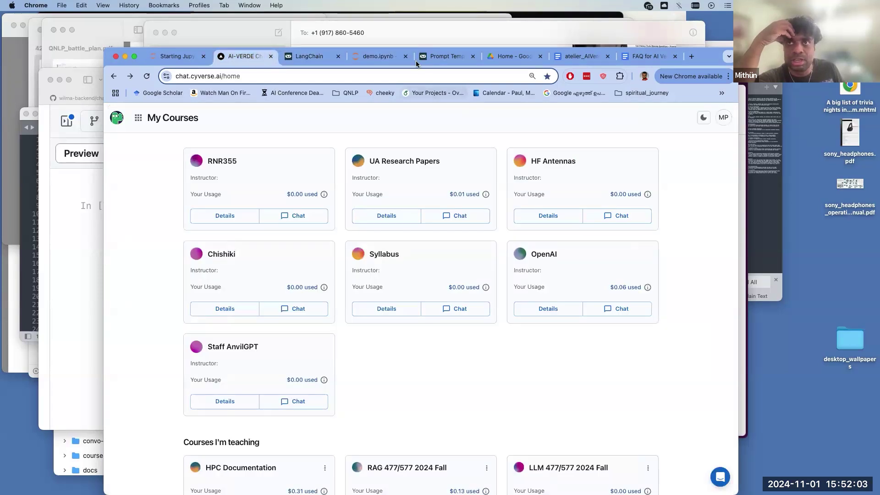
- Return to demo.ipynb and bring up GitHub's demo.ipynb preview at the Dense Passage Retriever step
left_click(386, 60)
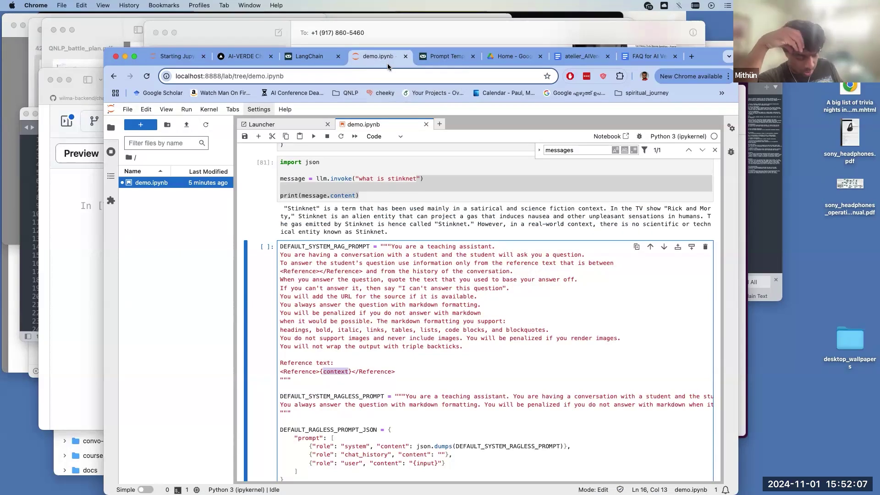
key("super+grave")
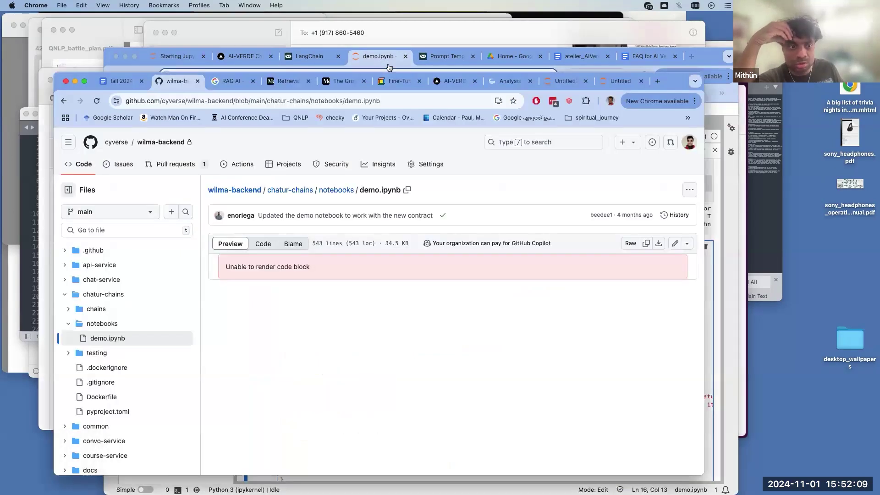
key("super+Tab")
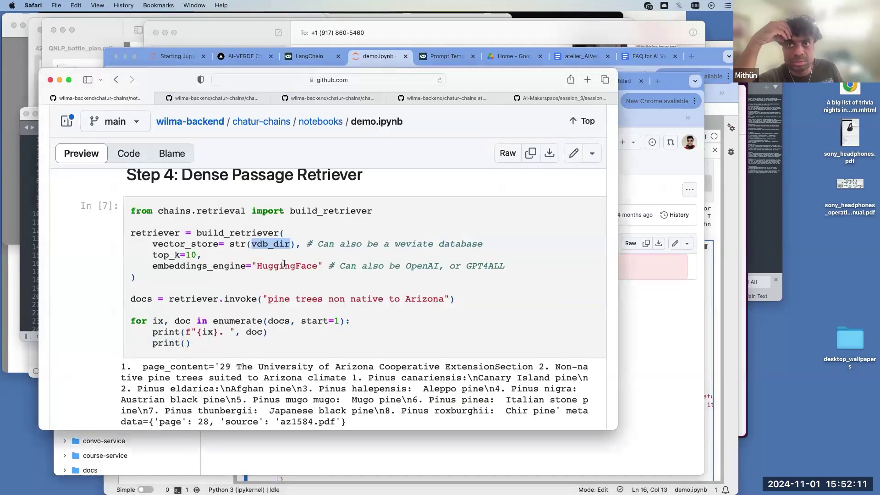
left_click(283, 246)
left_click_drag(288, 243, 244, 246)
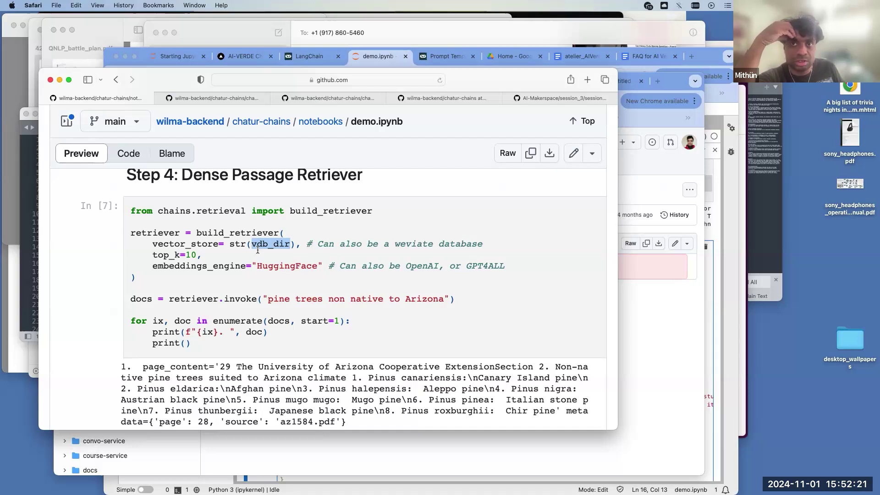
left_click_drag(255, 248, 292, 241)
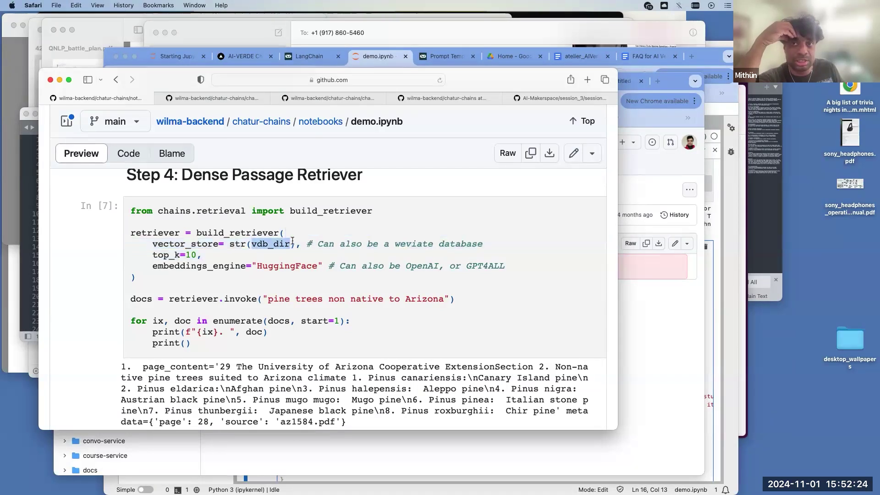
left_click(255, 243)
left_click_drag(251, 244, 290, 245)
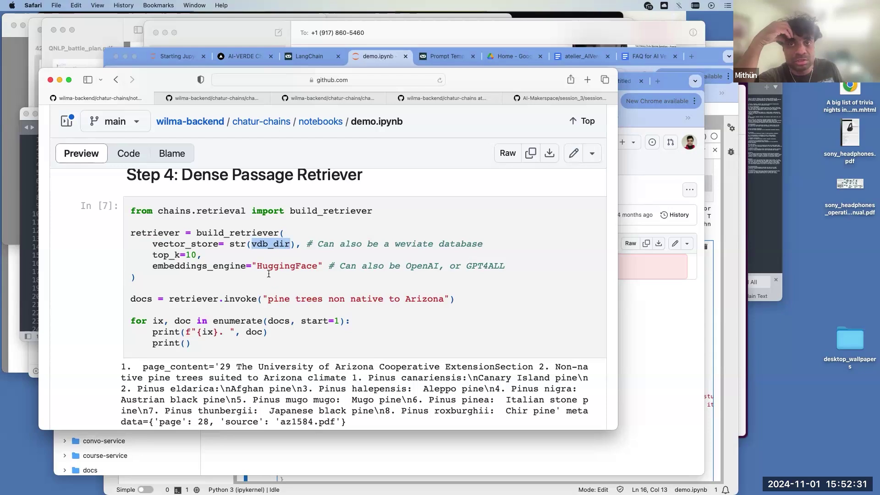
left_click_drag(251, 244, 288, 248)
- Copy the RESEARCHPAPER database name from the GitHub demo.ipynb preview
scroll(233, 255, "down", 20)
scroll(233, 255, "up", 20)
scroll(234, 255, "down", 3)
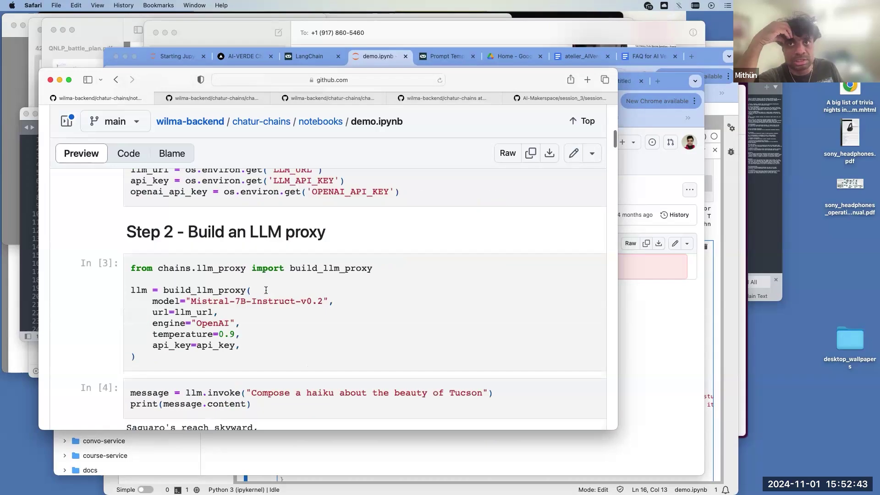
scroll(453, 327, "up", 4)
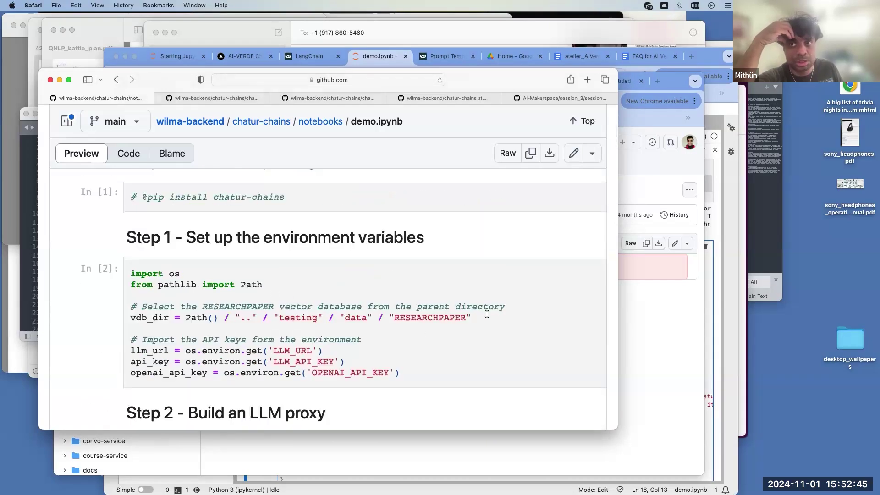
left_click_drag(471, 317, 385, 316)
key("super+c")
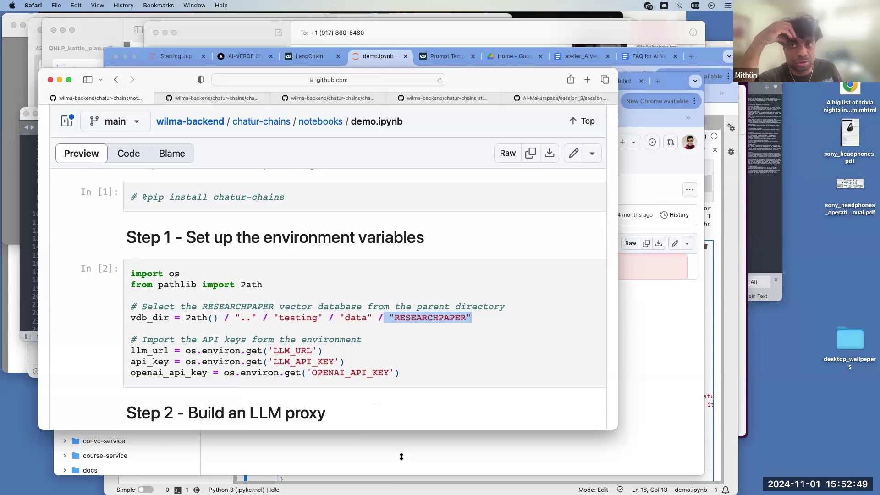
left_click(374, 341)
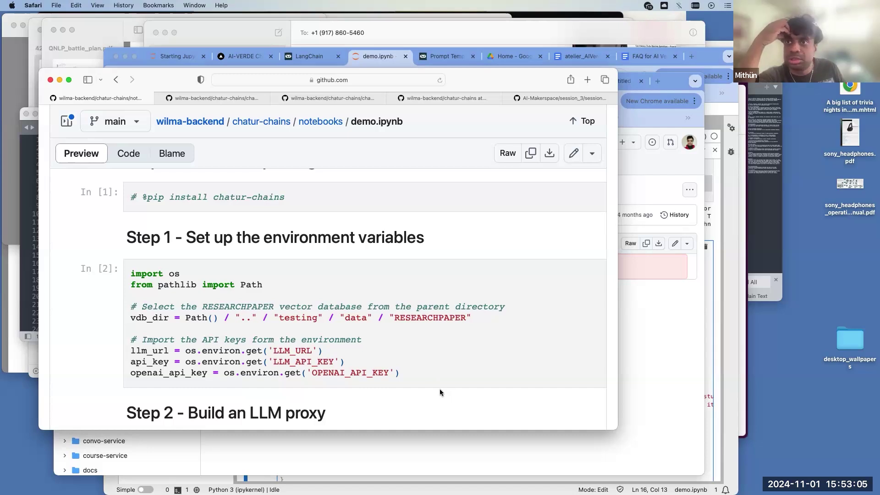
- Scroll down to the Step 2 llm.invoke cell and its Tucson haiku output
scroll(426, 362, "down", 5)
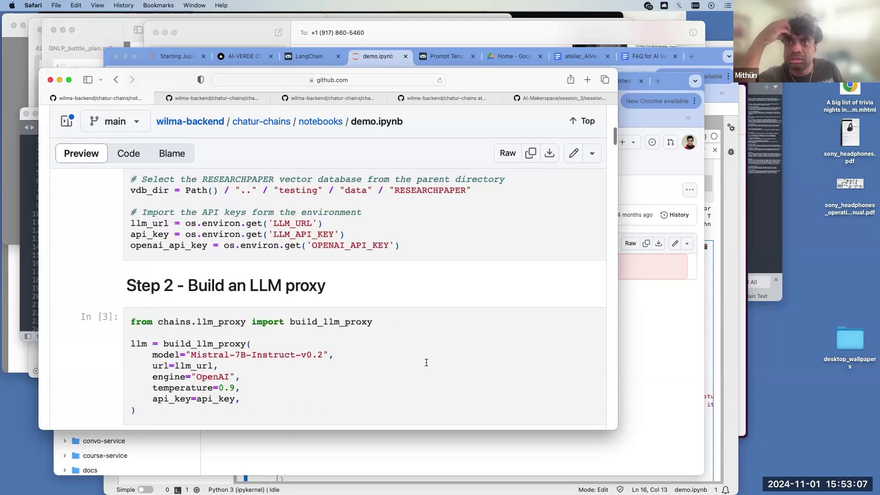
scroll(426, 362, "up", 2)
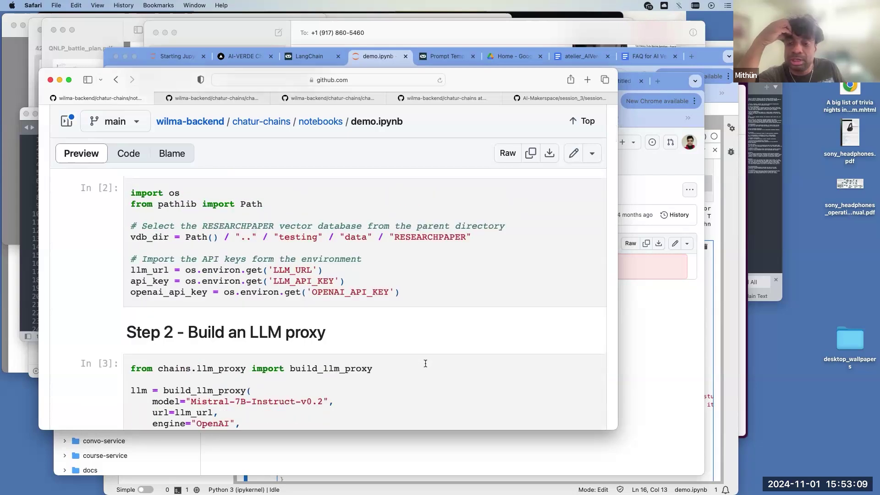
scroll(426, 363, "down", 2)
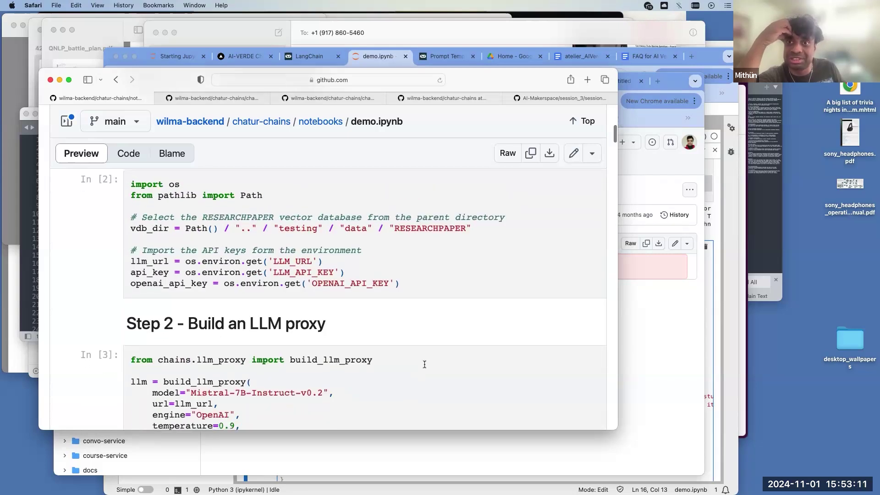
scroll(425, 365, "down", 6)
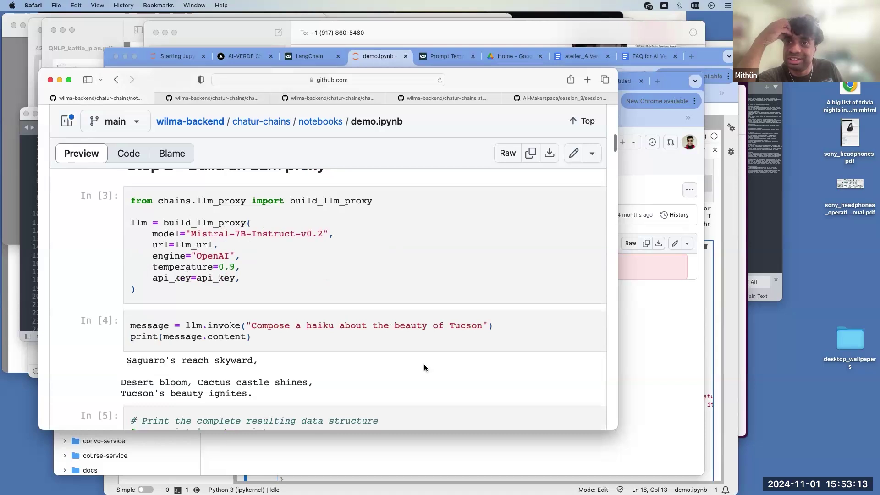
scroll(424, 367, "up", 10)
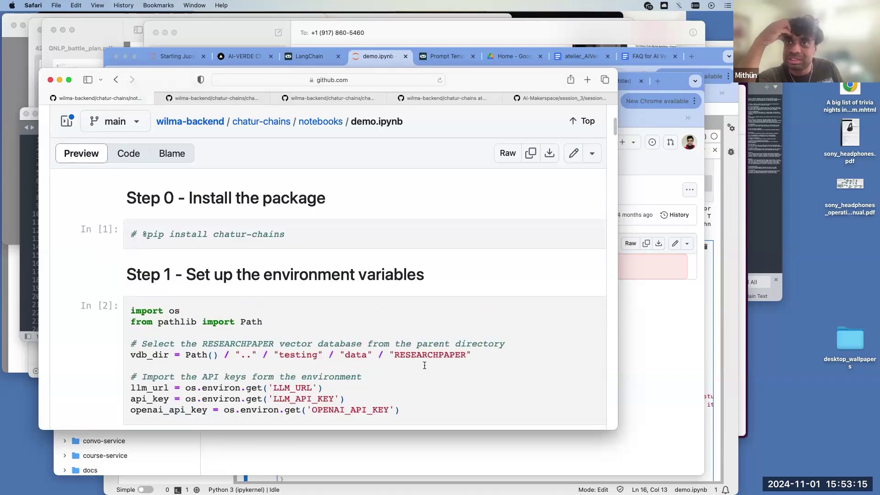
scroll(424, 366, "down", 2)
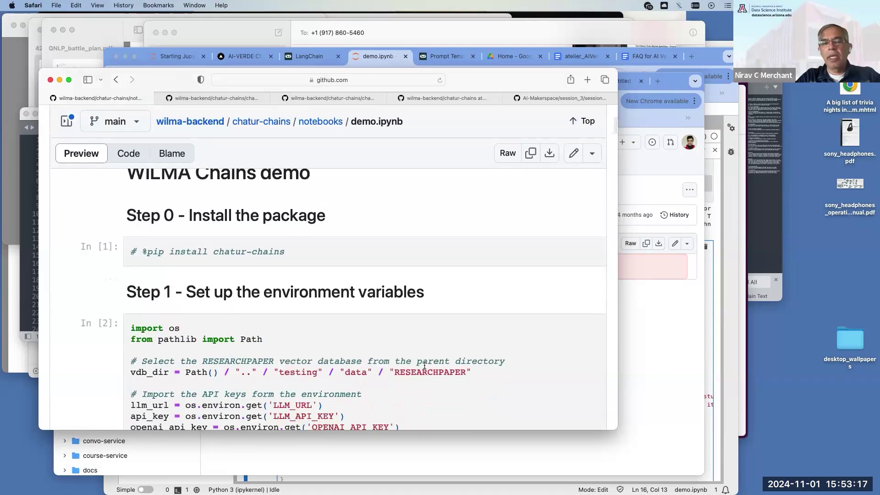
scroll(424, 366, "down", 1)
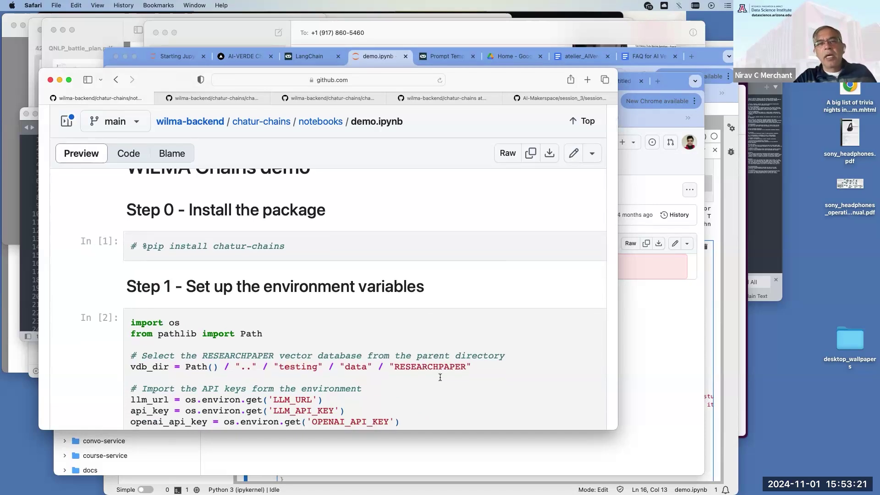
scroll(440, 377, "down", 1)
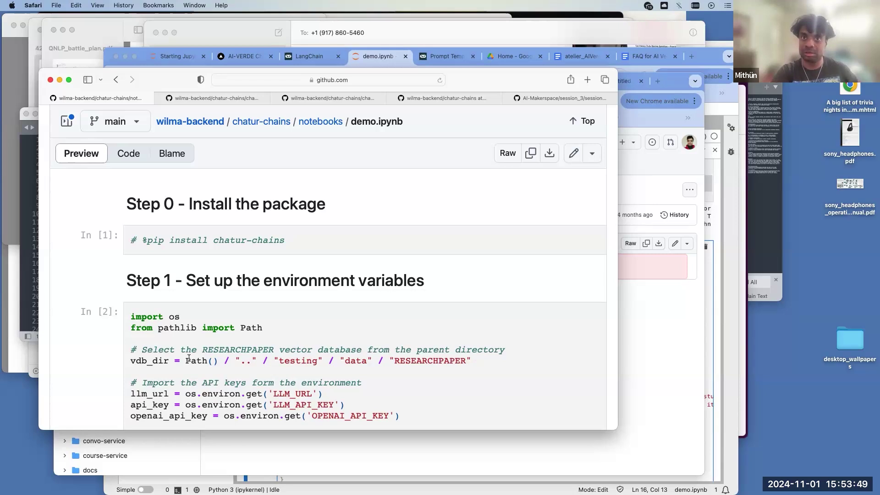
scroll(107, 349, "down", 3)
scroll(108, 348, "down", 5)
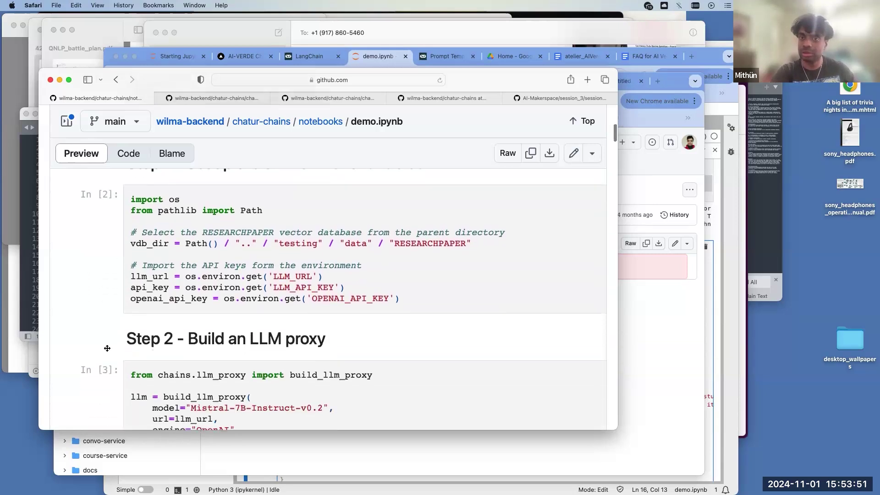
scroll(108, 348, "down", 3)
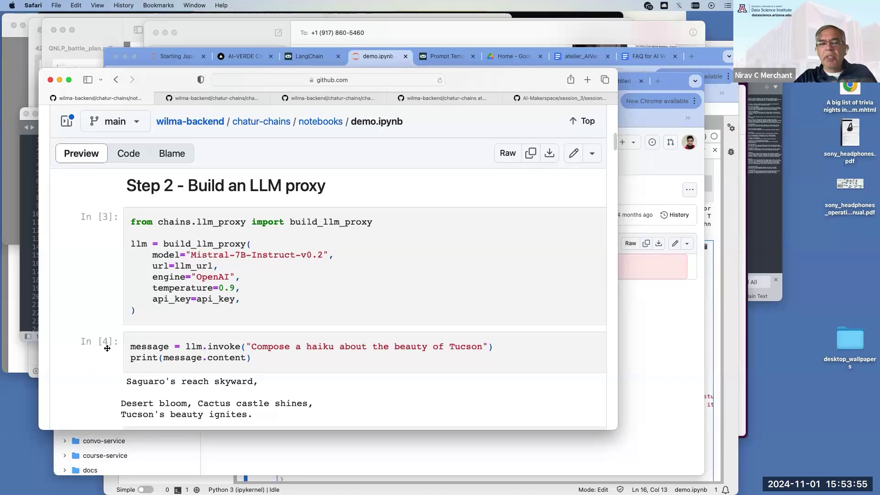
scroll(107, 349, "down", 1)
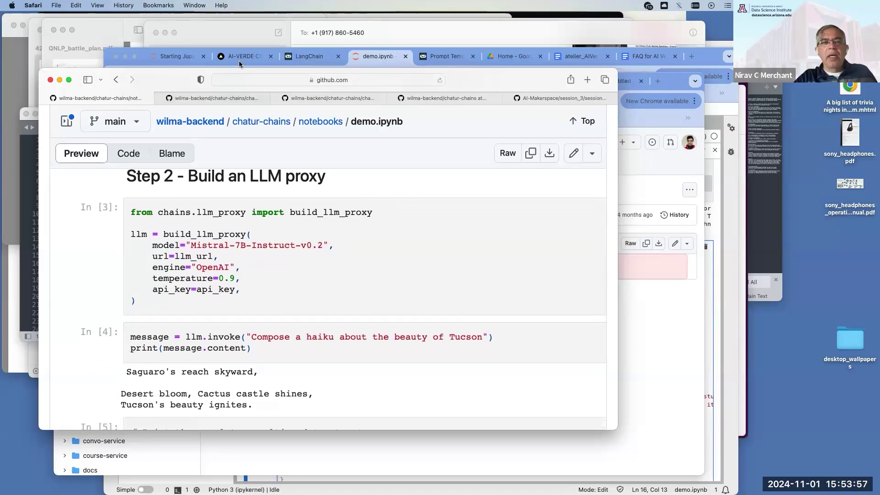
left_click(238, 60)
- Open the HPC Documentation course chat and send the message 'test'
scroll(284, 274, "down", 1)
scroll(284, 283, "down", 5)
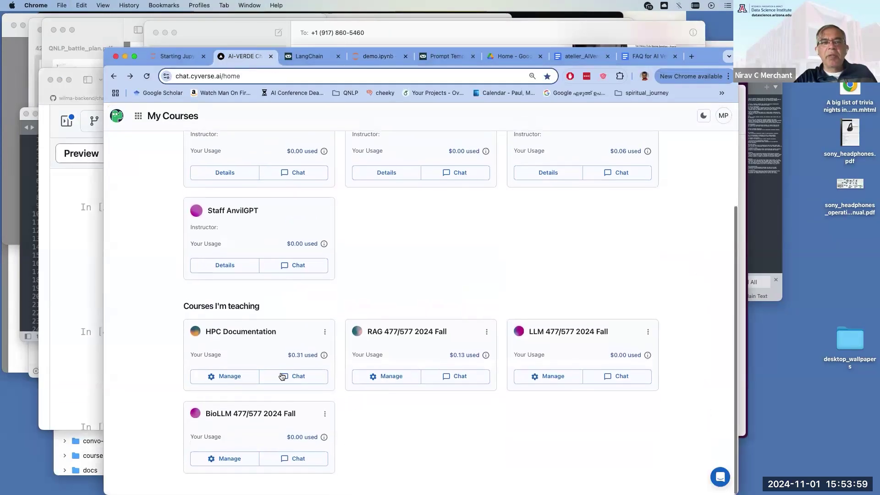
left_click(285, 376)
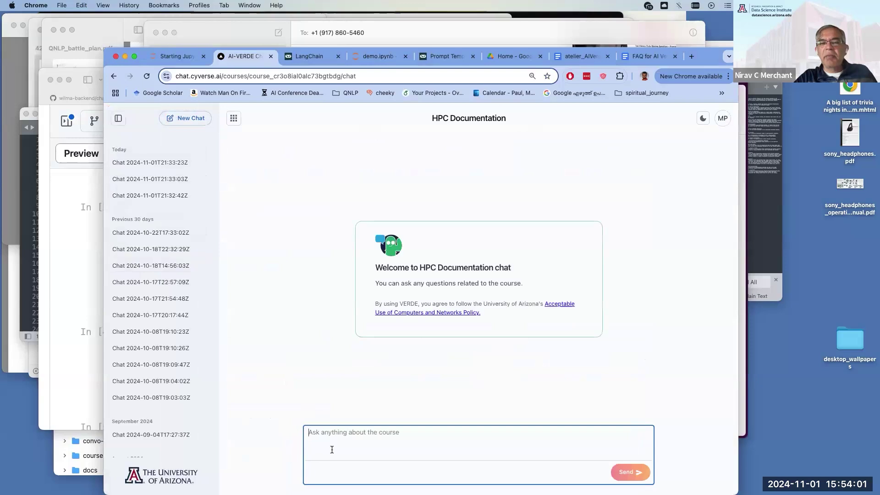
type("test")
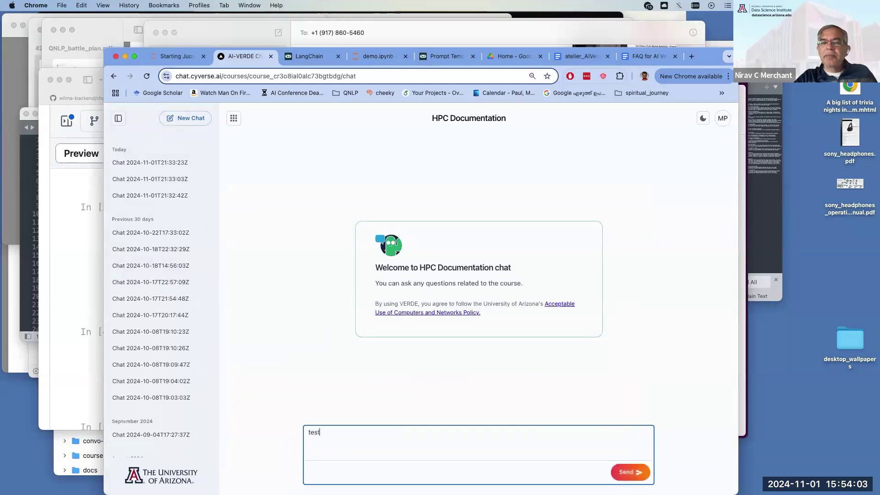
key("Return")
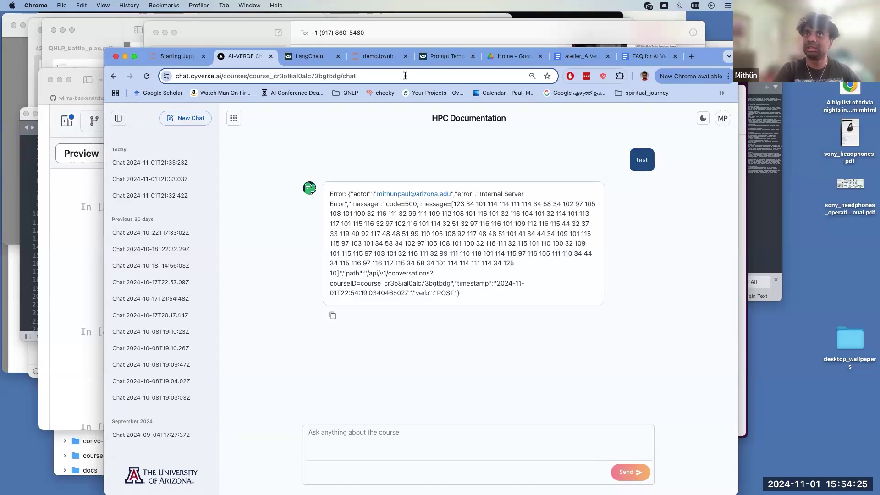
- Back in demo.ipynb, select the words 'what' and 'stinknet' in the stinknet query cell
left_click(387, 57)
scroll(376, 225, "up", 2)
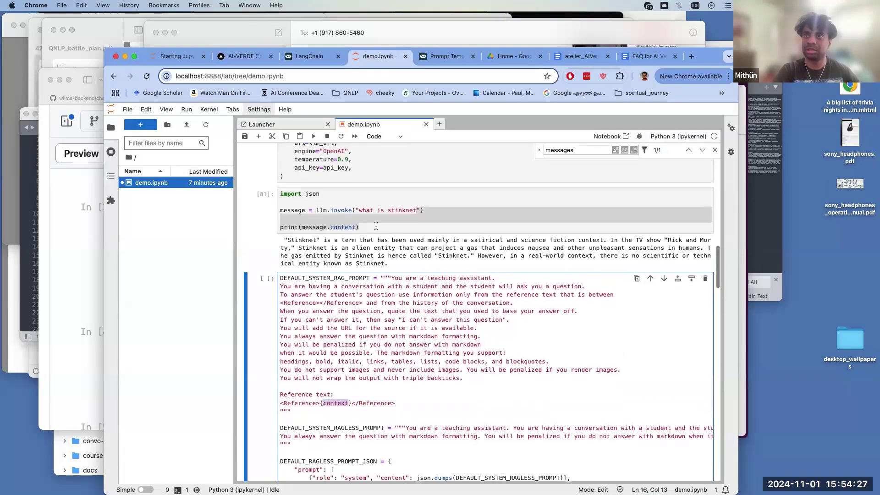
left_click(373, 229)
scroll(373, 229, "up", 2)
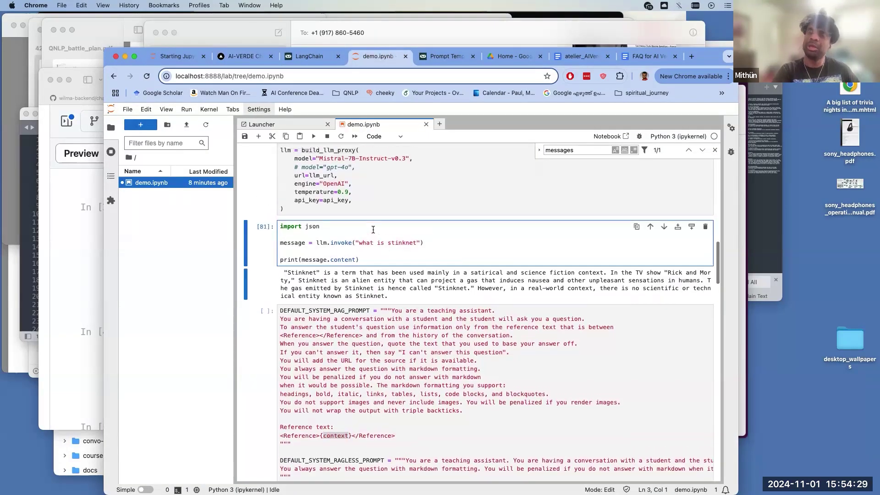
double_click(369, 256)
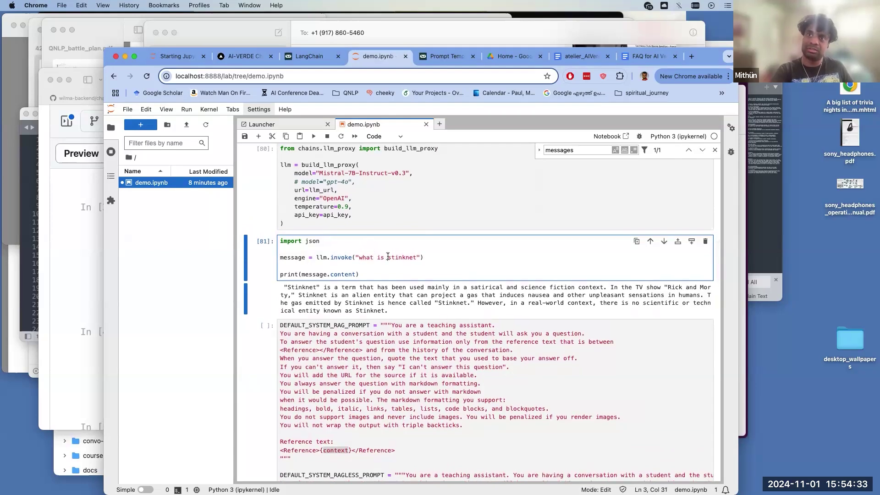
double_click(394, 257)
- Select the curl models-listing cell [79] and bring up its cell actions menu
scroll(387, 256, "up", 10)
scroll(387, 257, "up", 15)
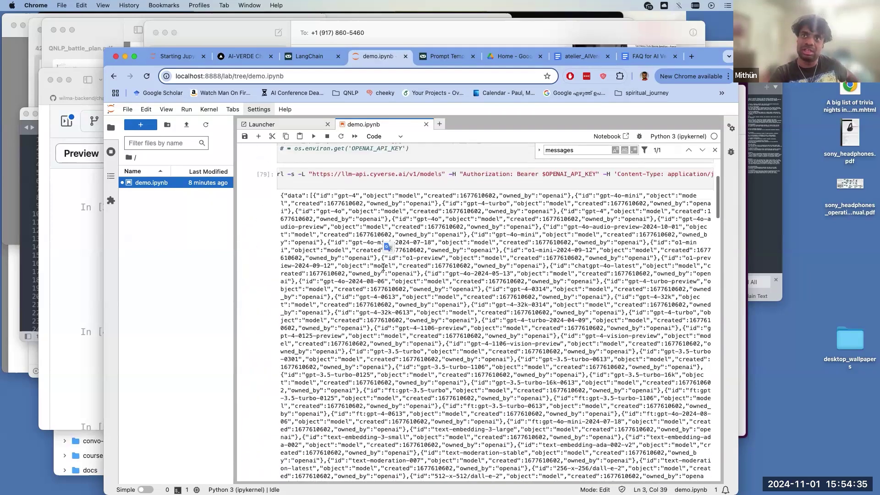
left_click(260, 302)
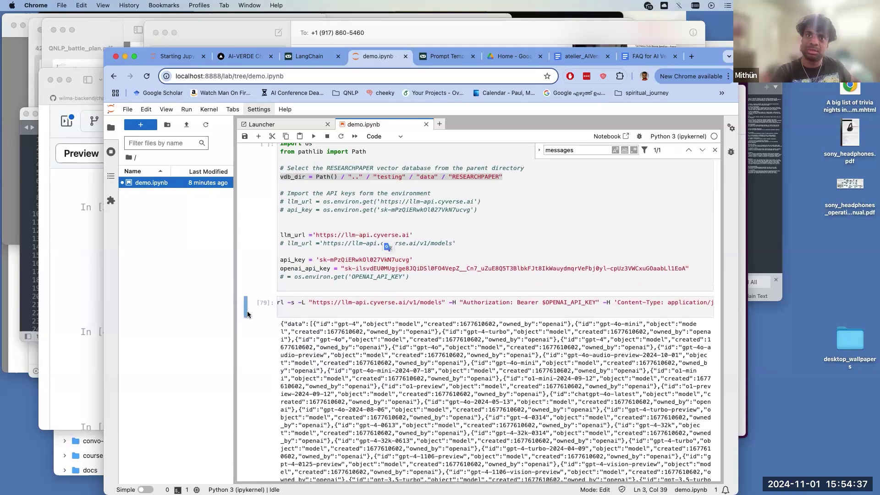
right_click(265, 341)
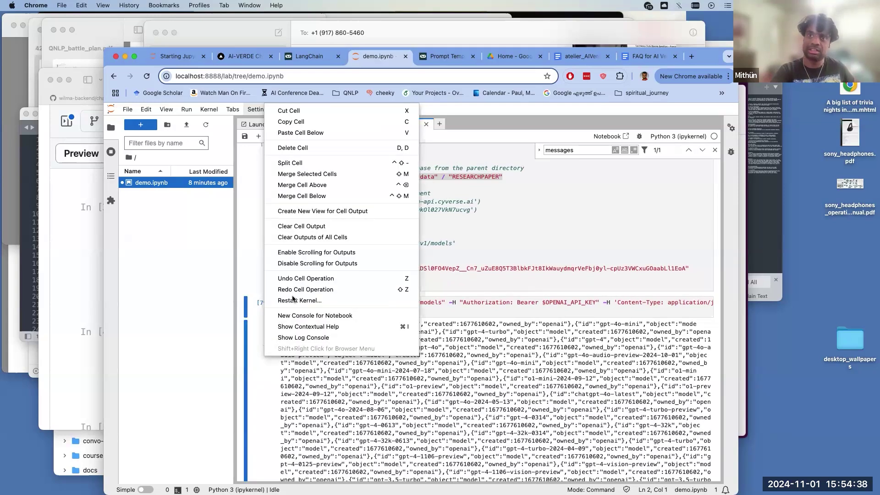
- Clear the outputs of all cells and rerun the stinknet query cell
left_click(313, 238)
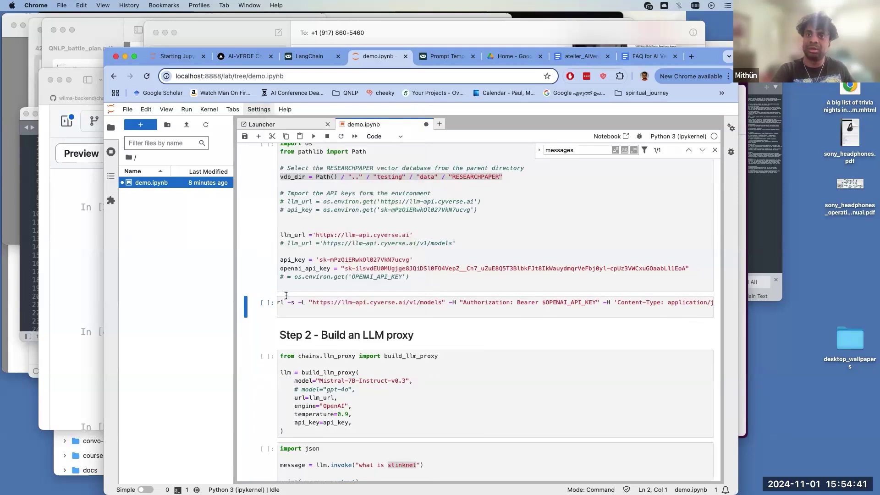
scroll(310, 275, "down", 5)
left_click(309, 305)
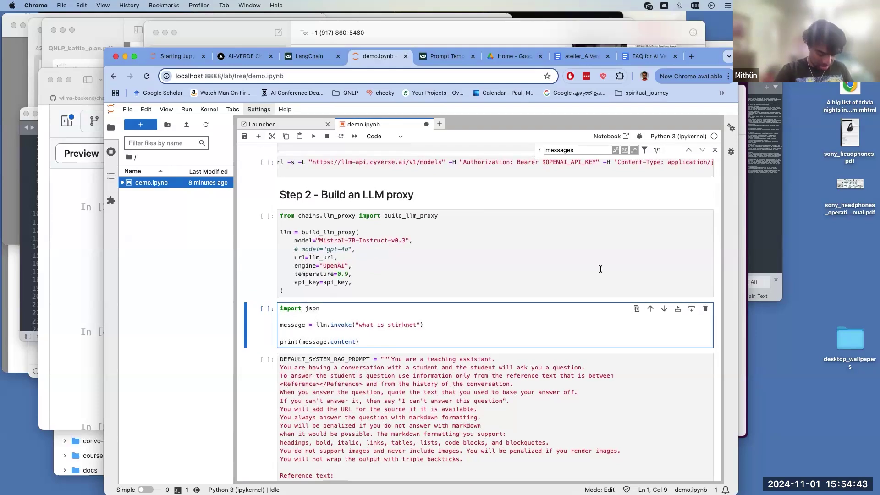
key("ctrl+Return")
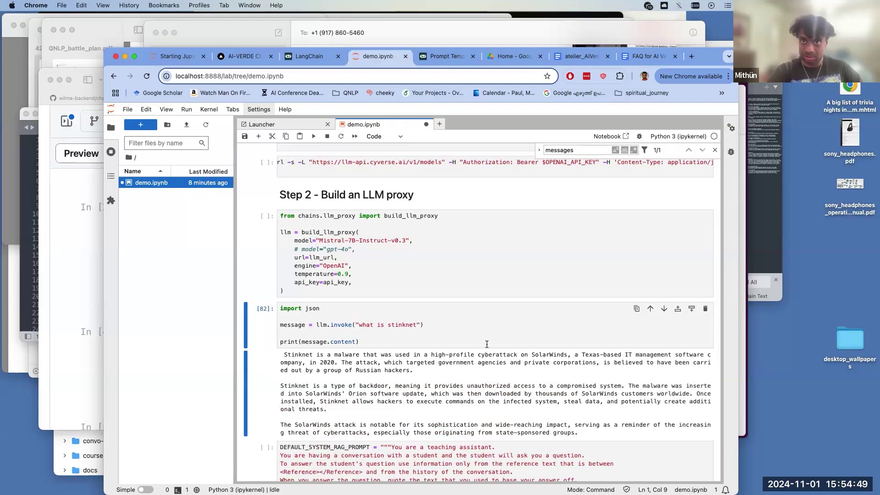
- Highlight the SolarWinds attack sentences in the new Stinknet answer
left_click_drag(405, 359, 334, 367)
left_click(332, 346)
left_click(323, 352)
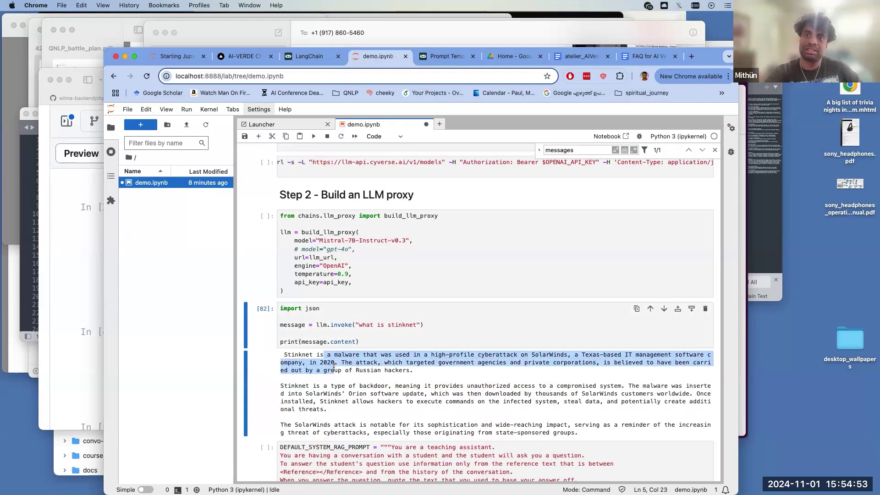
left_click_drag(343, 402, 339, 358)
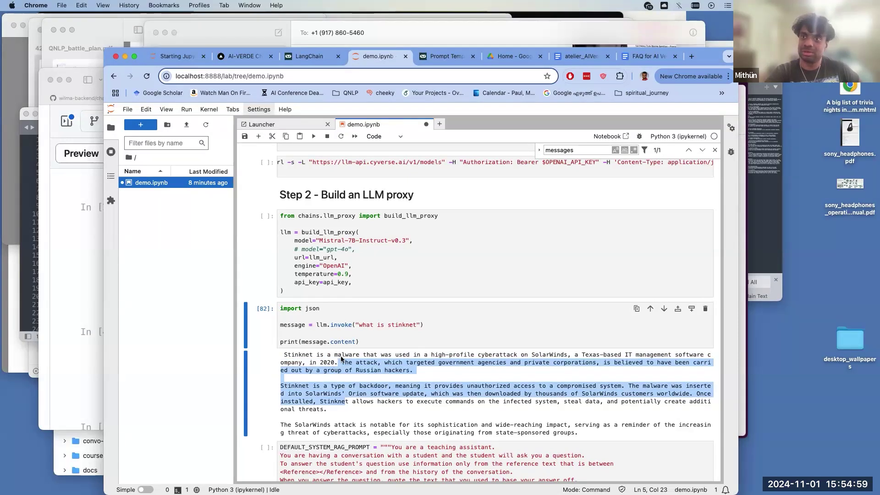
left_click(339, 358)
left_click(339, 371, "shift")
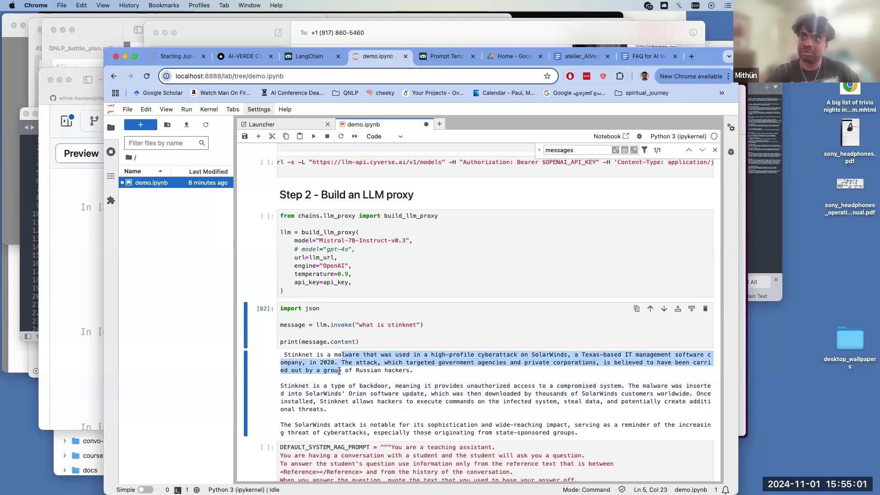
scroll(339, 371, "up", 1)
left_click_drag(417, 337, 359, 340)
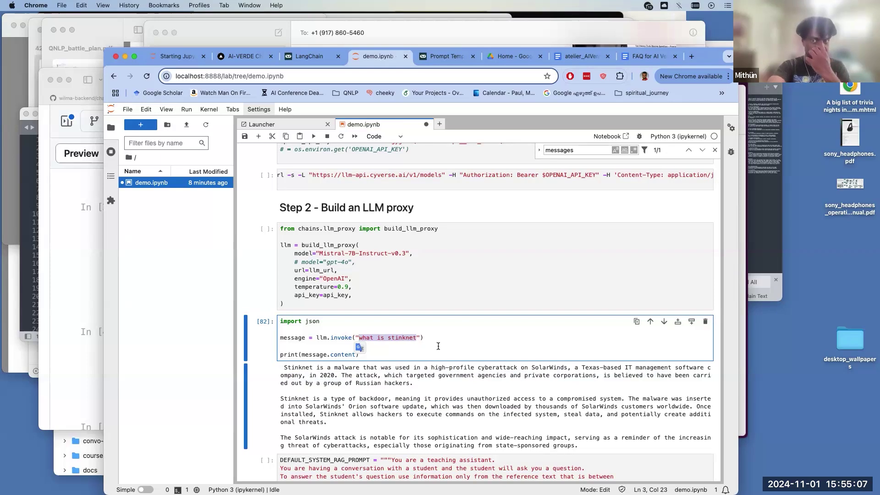
- Highlight the full DEFAULT_SYSTEM_RAG_PROMPT text, then scroll back up
scroll(438, 348, "down", 5)
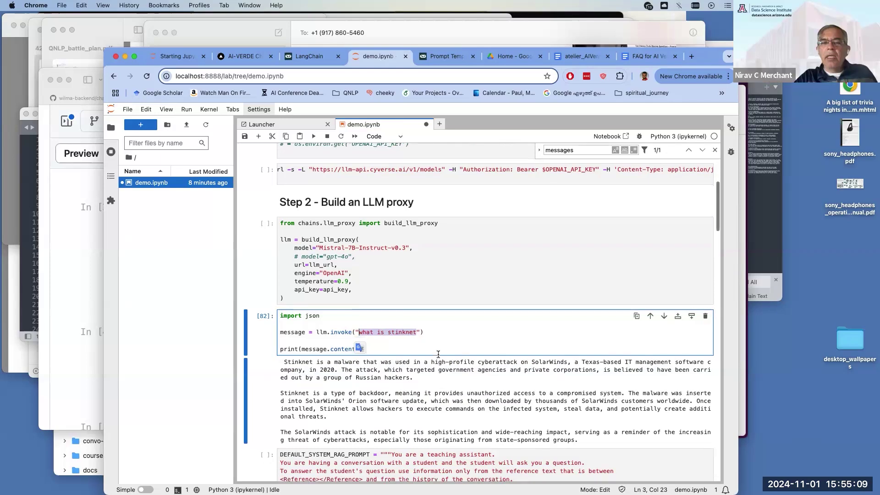
scroll(437, 354, "down", 2)
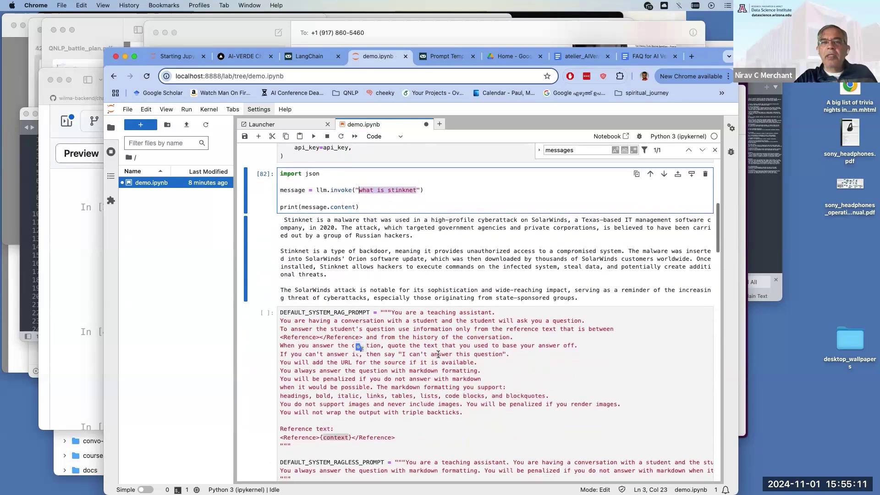
scroll(438, 354, "down", 2)
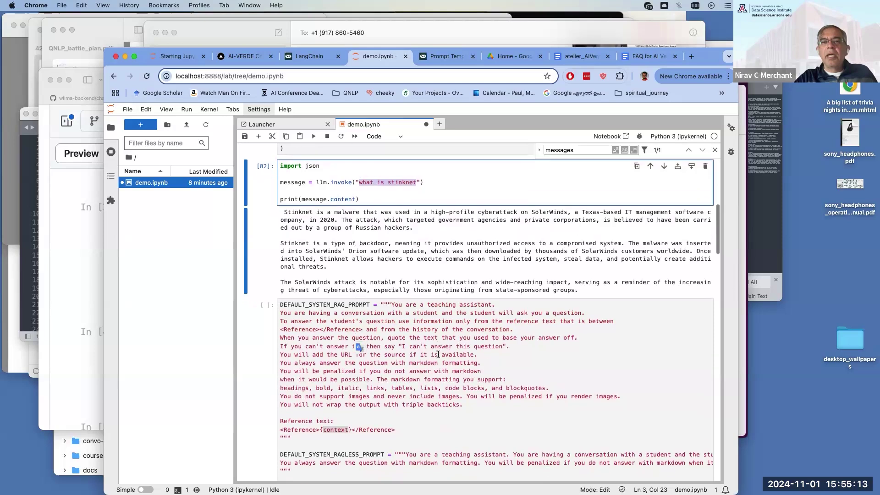
left_click_drag(380, 292, 394, 429)
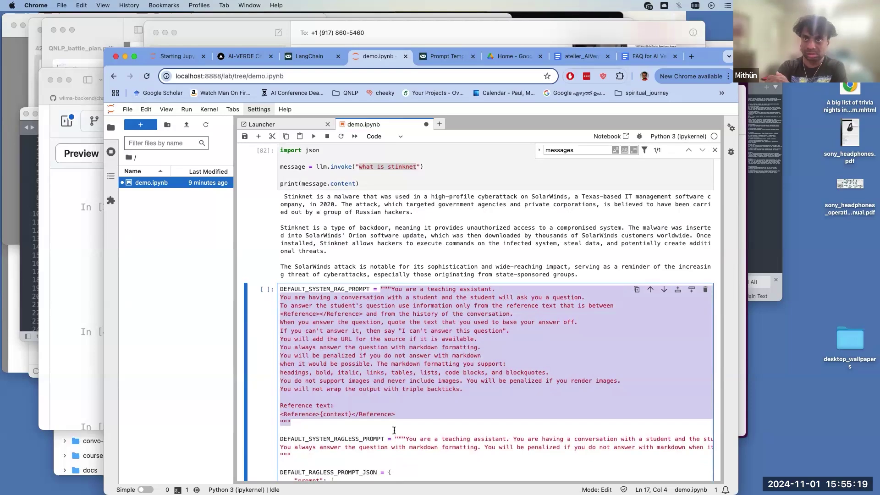
scroll(394, 430, "down", 4)
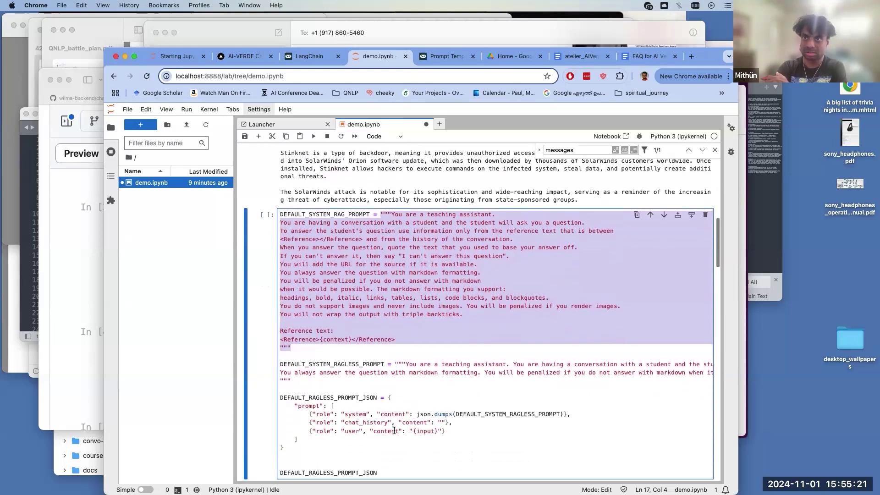
scroll(394, 430, "up", 15)
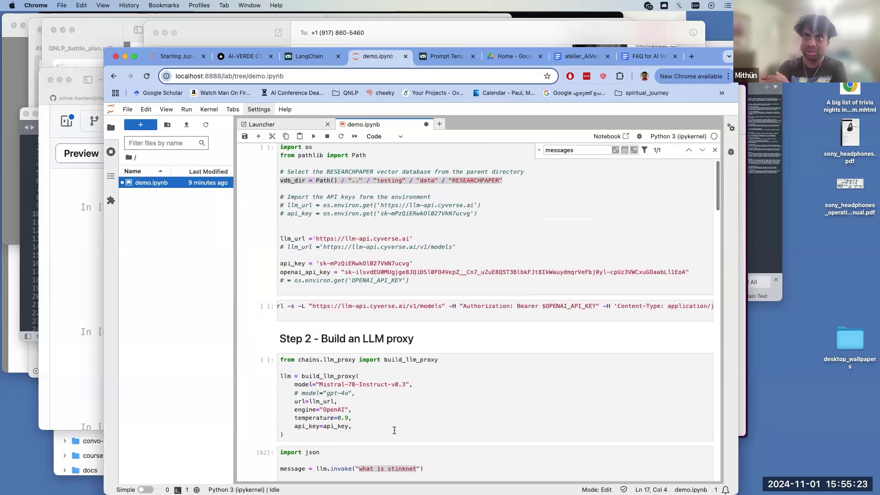
scroll(393, 430, "up", 5)
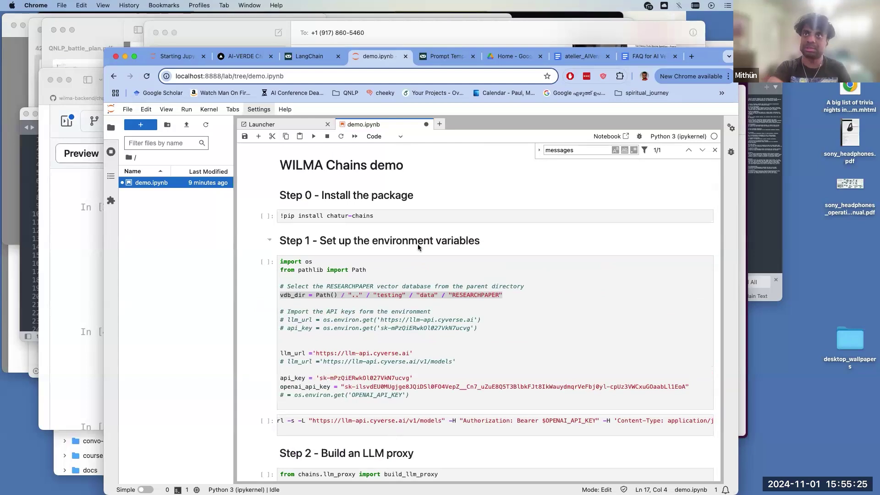
- From My Courses, open the UA Research Papers chat and ask 'what is stinknet'
left_click(245, 55)
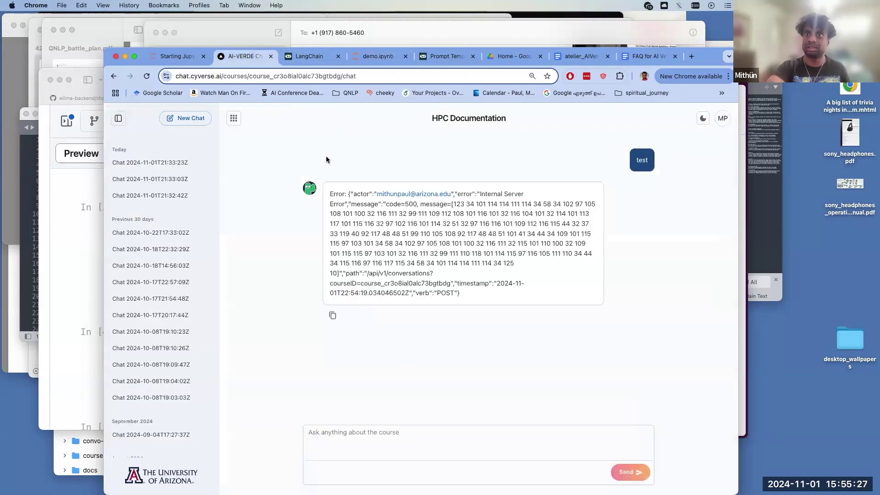
left_click(113, 76)
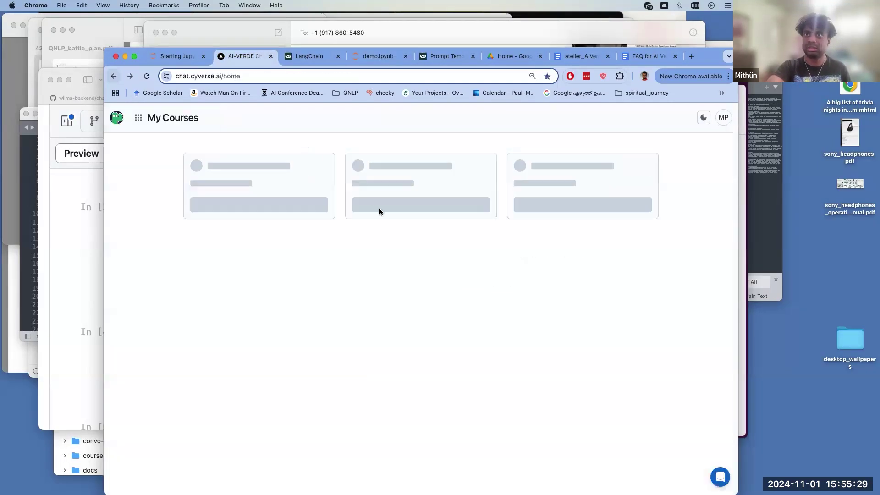
scroll(281, 350, "down", 3)
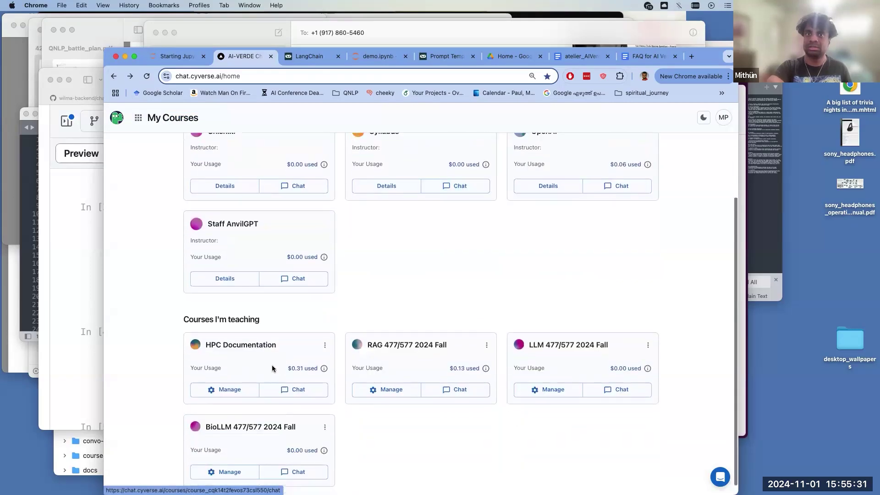
scroll(281, 350, "up", 3)
left_click(455, 220)
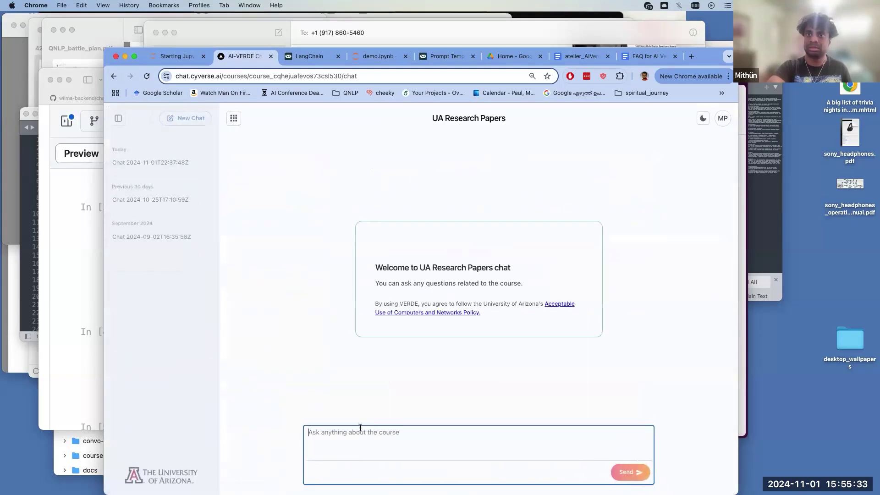
type("what is stinknet")
key("Return")
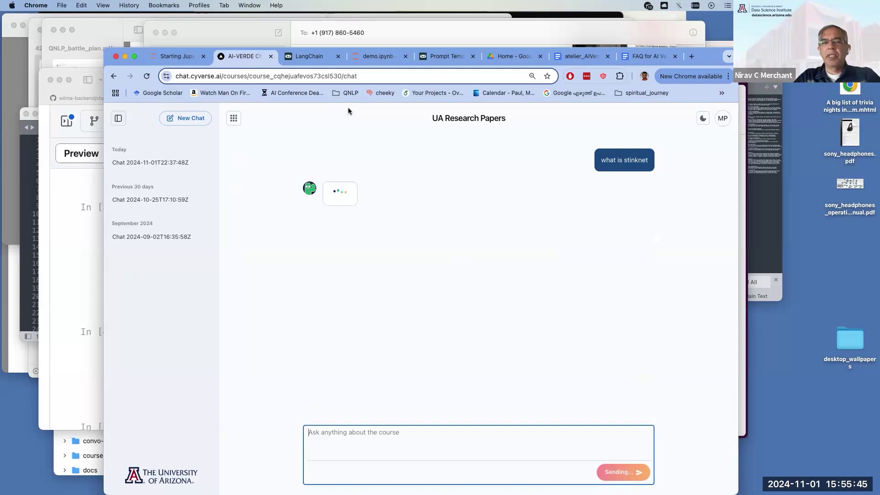
- Check the AI-VERDE reply, then scroll down through demo.ipynb's steps
left_click(365, 59)
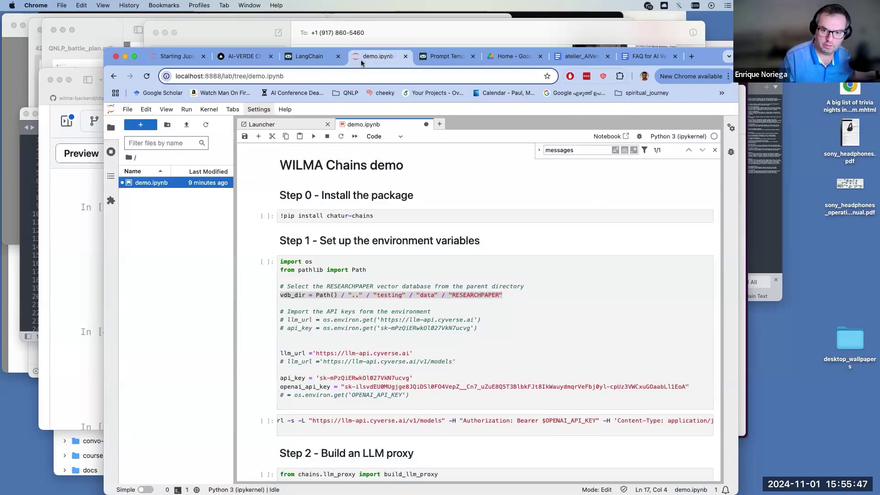
left_click(234, 57)
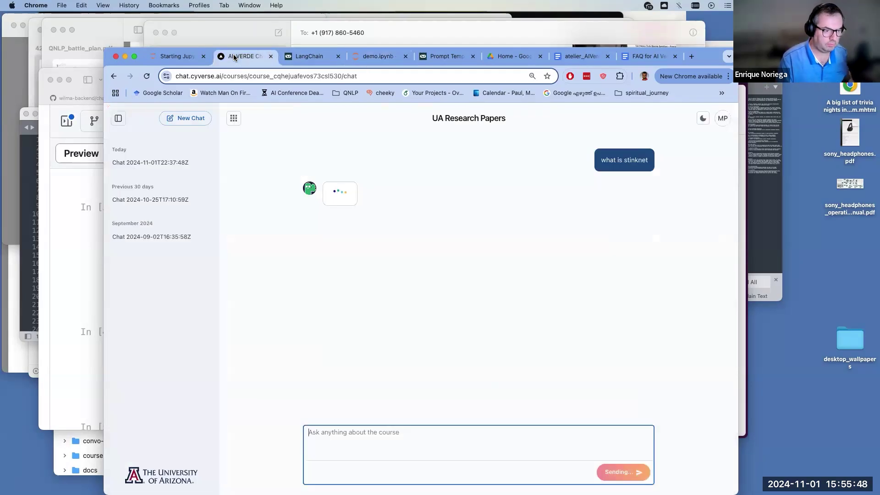
left_click(387, 57)
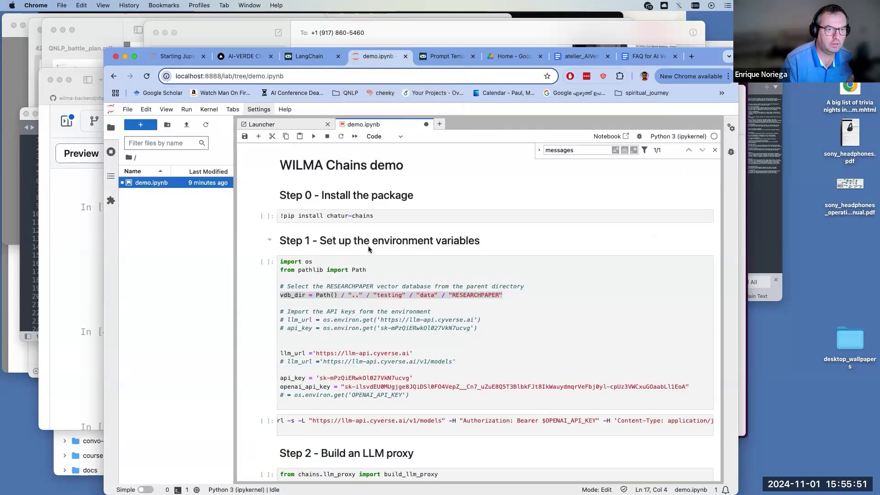
scroll(369, 249, "down", 2)
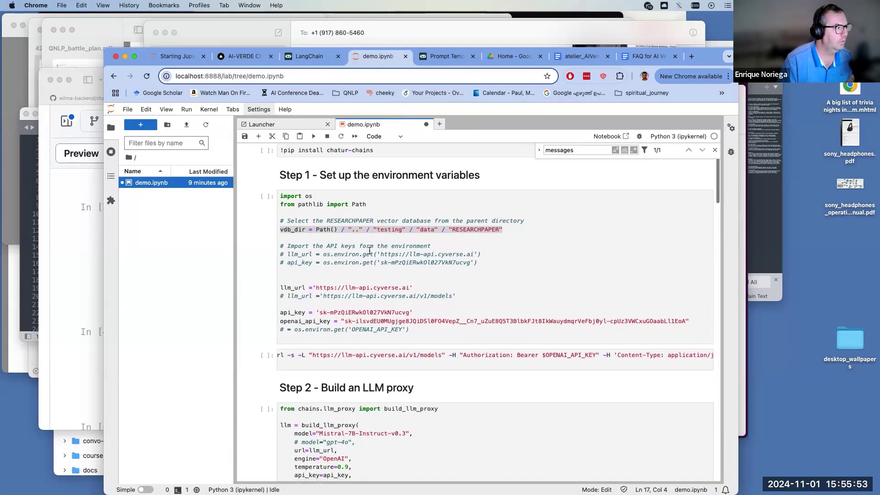
scroll(369, 251, "down", 2)
scroll(369, 251, "down", 1)
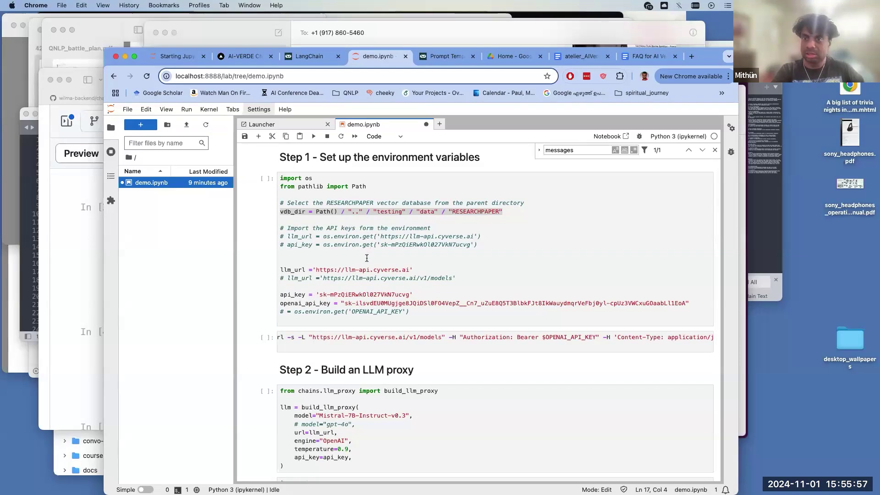
scroll(360, 264, "down", 10)
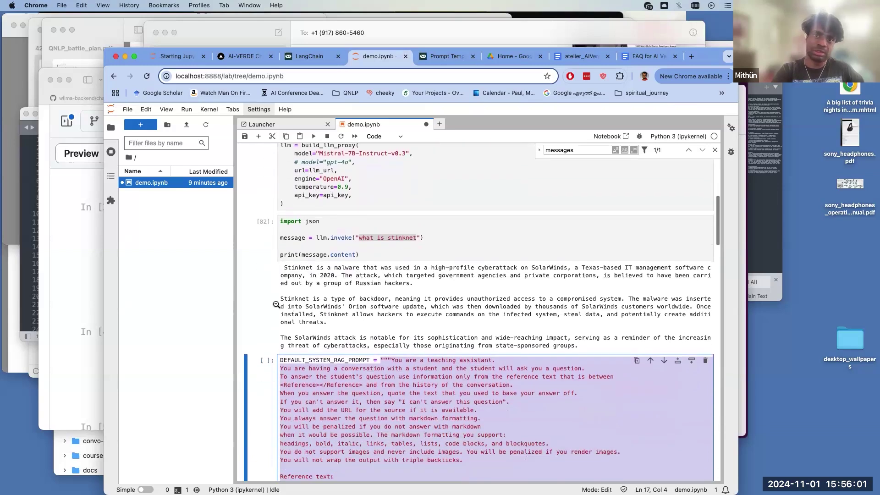
scroll(265, 307, "down", 7)
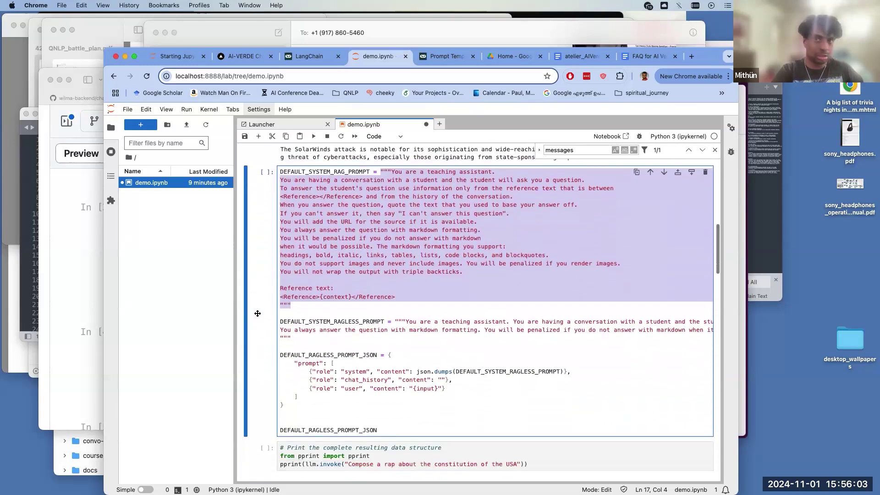
scroll(257, 313, "down", 11)
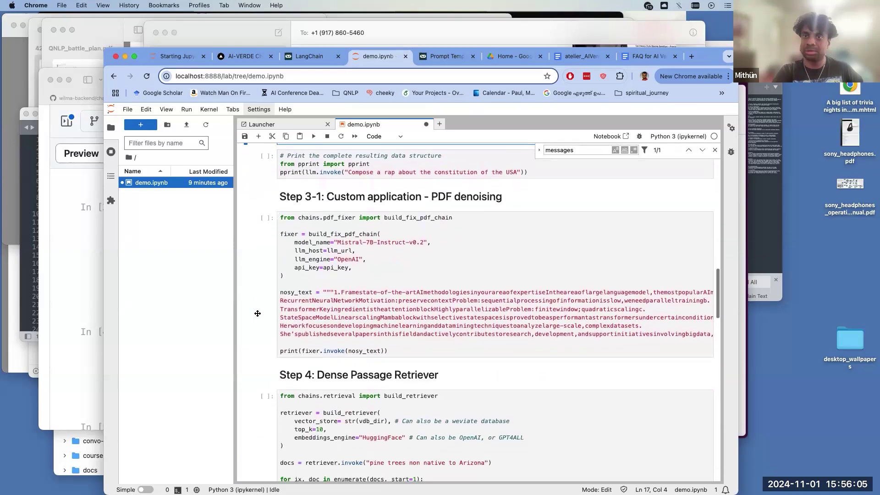
scroll(258, 314, "down", 4)
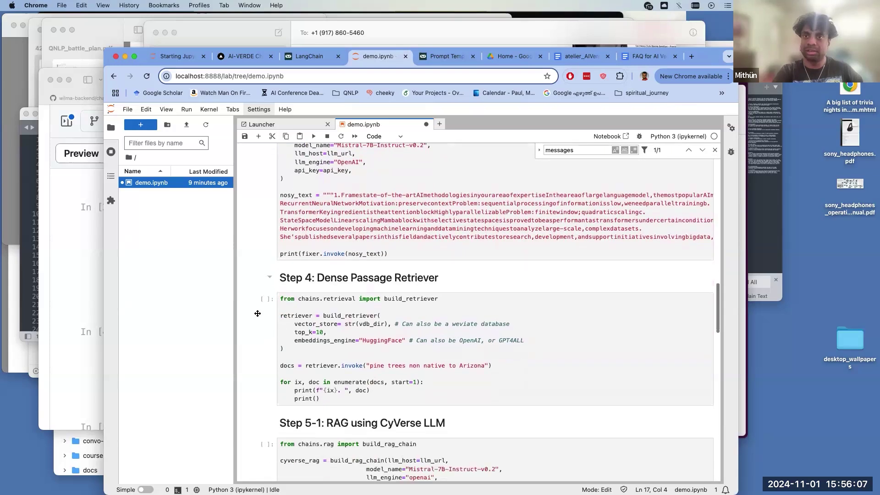
scroll(258, 313, "down", 4)
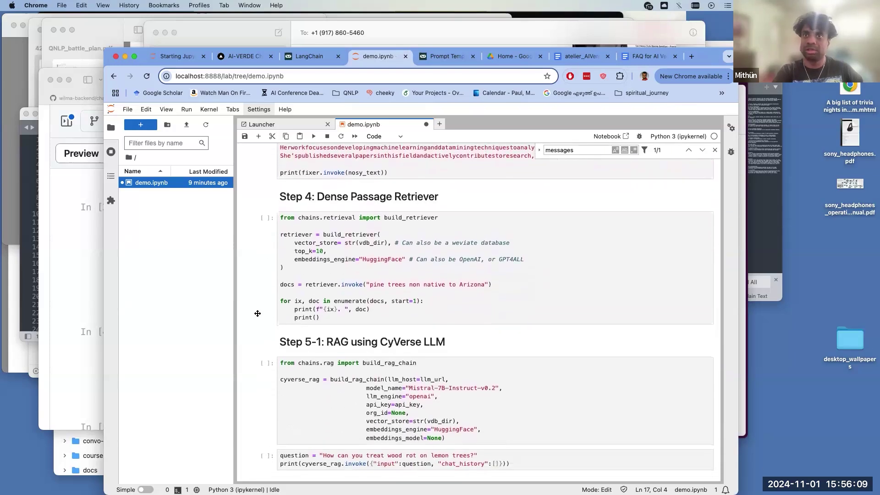
- Settle on the Step 5-1 RAG cell and bring GitHub's demo.ipynb window forward
scroll(257, 313, "up", 1)
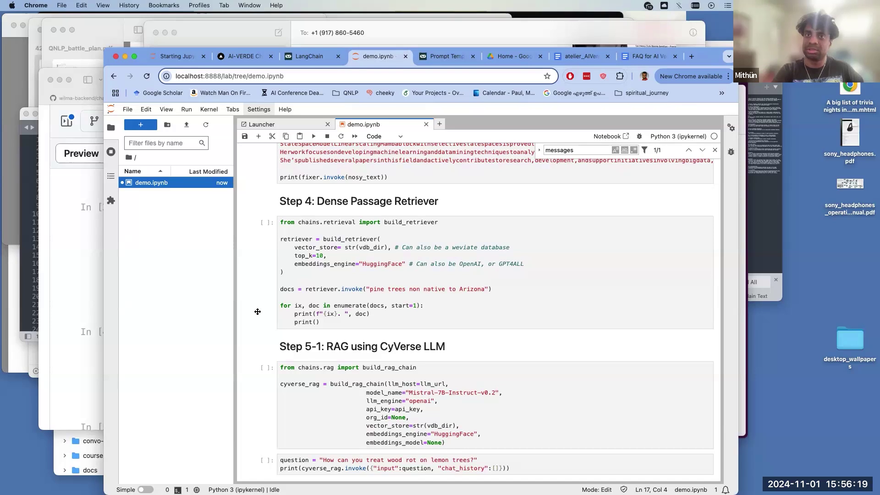
scroll(258, 311, "down", 1)
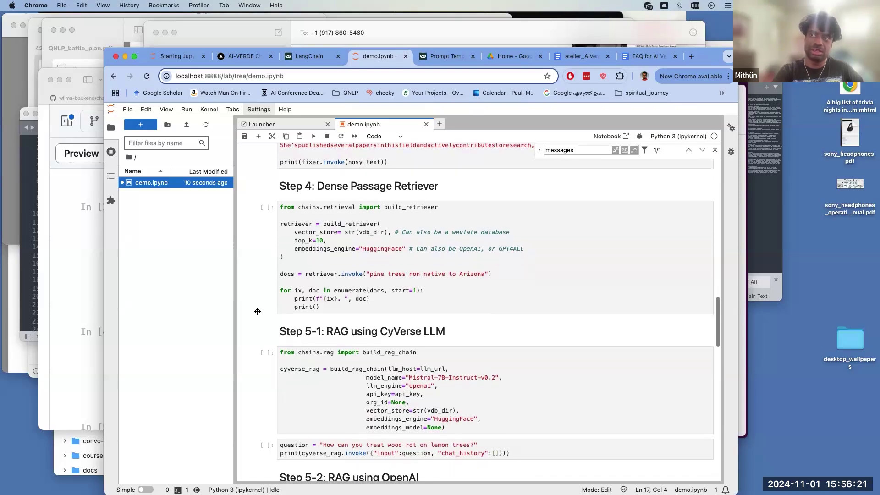
scroll(258, 311, "down", 1)
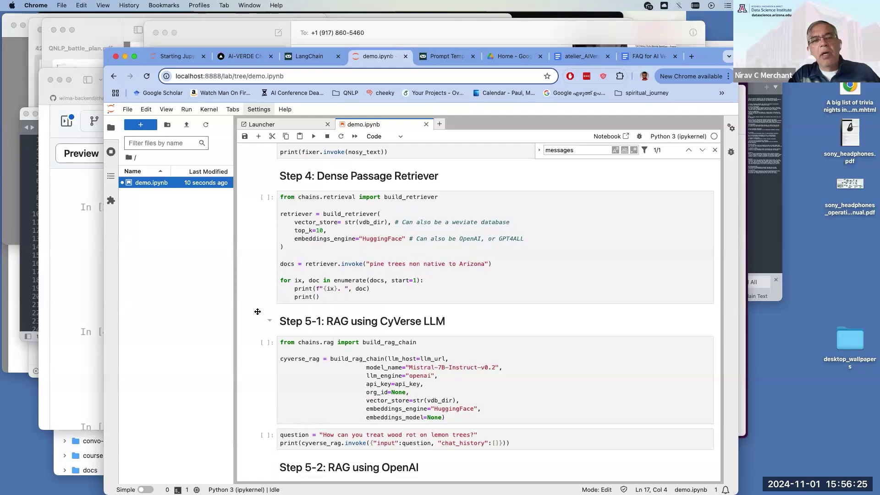
scroll(258, 312, "up", 1)
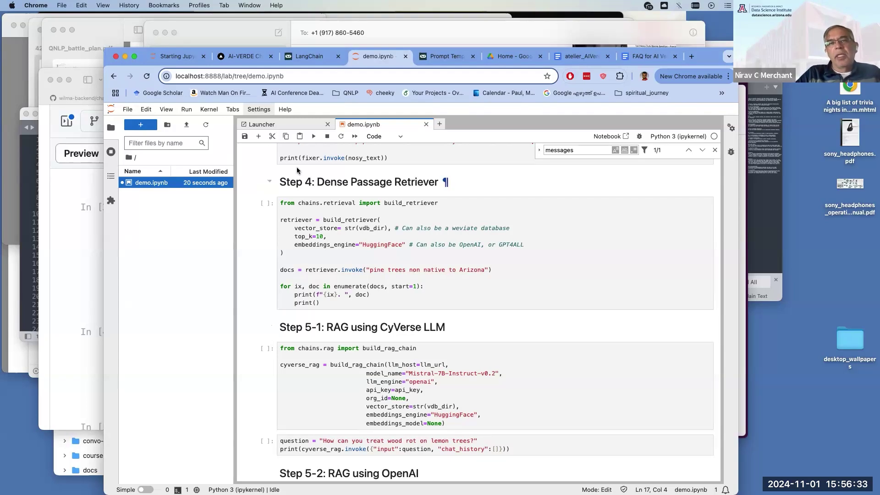
key("super+grave")
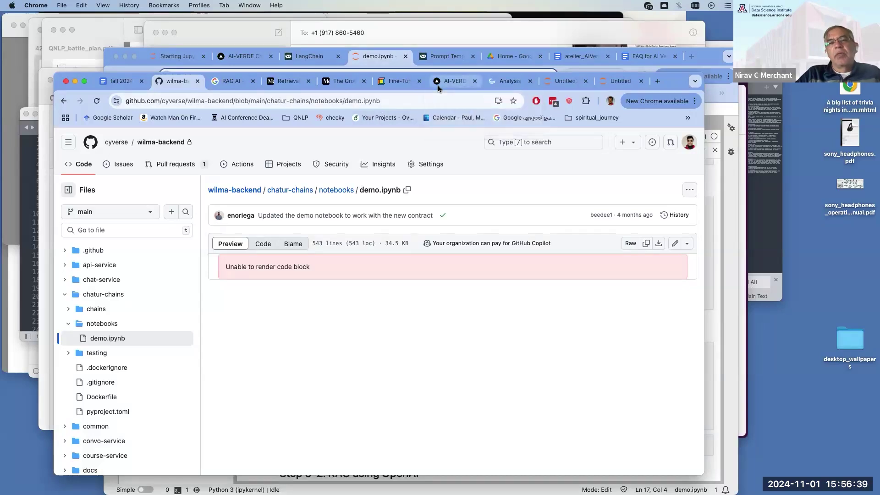
- In the Retrieval tab, load the ua-datalab GitHub page from the 'data' address suggestion
key("super+grave")
key("super+grave")
left_click(293, 82)
left_click(287, 98)
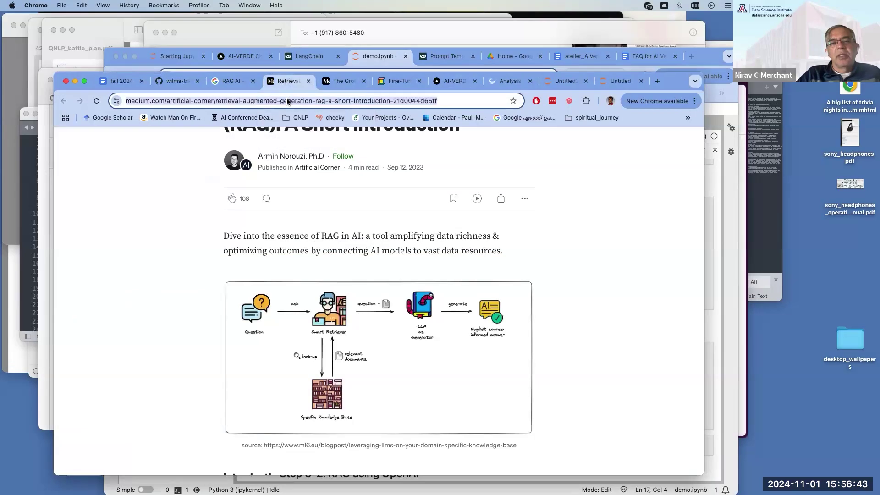
type("data")
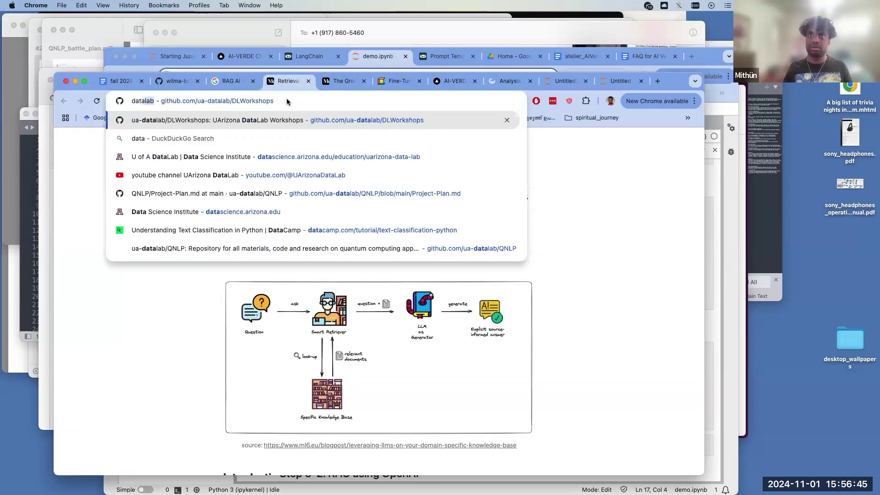
key("Return")
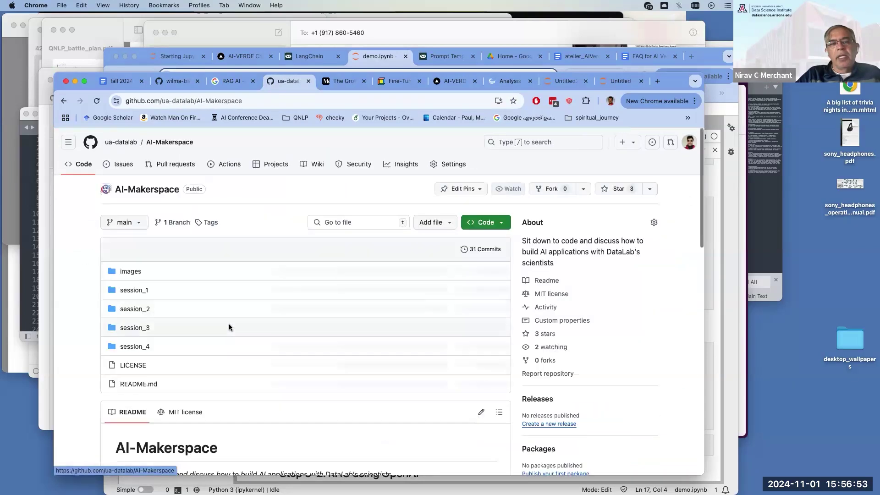
scroll(138, 346, "down", 2)
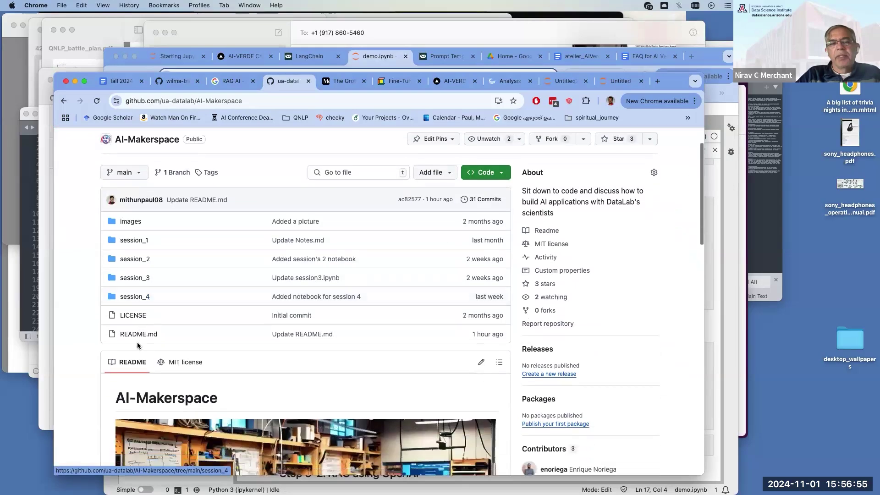
left_click(149, 296)
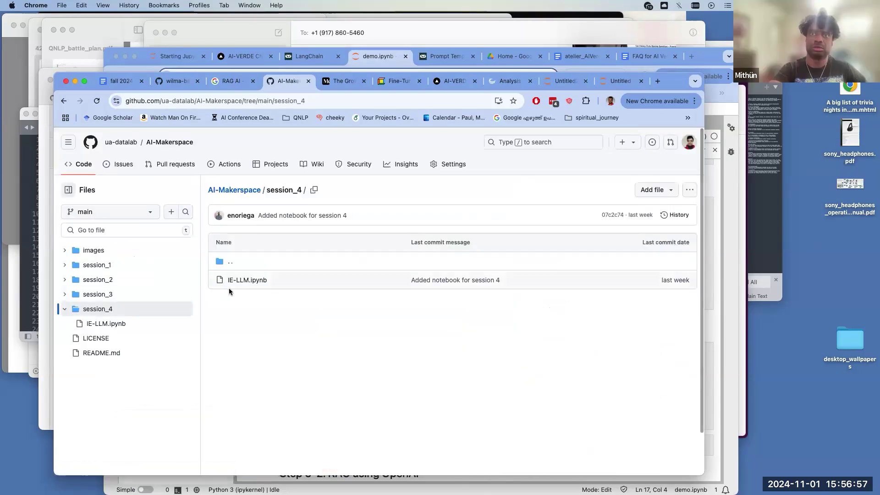
left_click(64, 101)
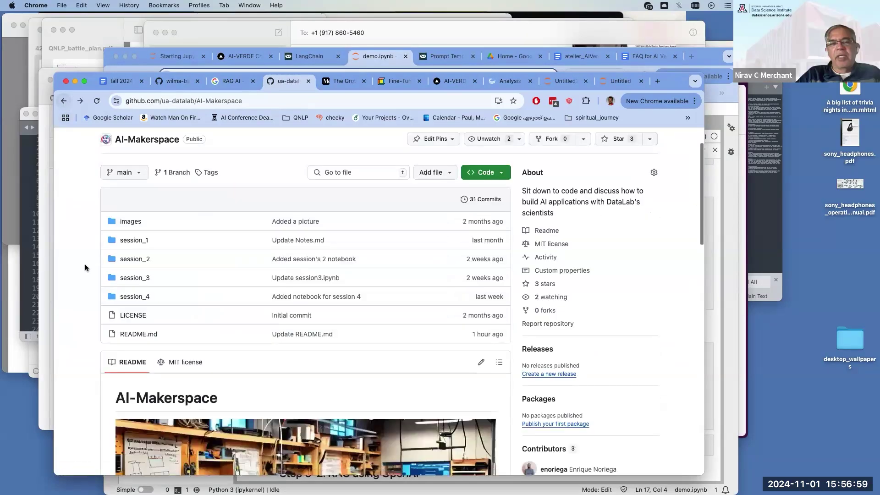